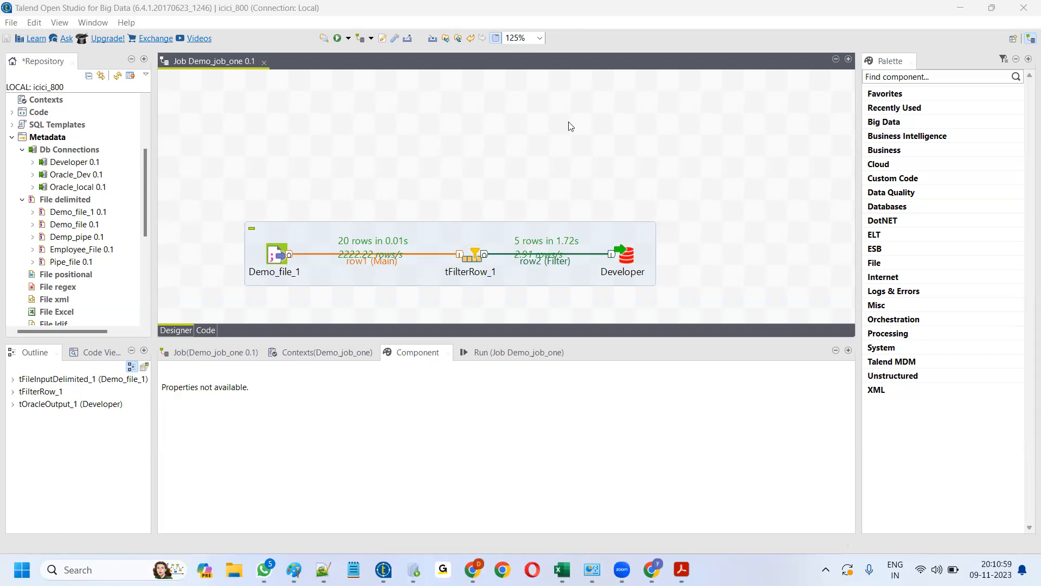
- Restore and re-maximize the Talend window, then open the Job_emp_file_to_emp_target_file job
key("super+Down")
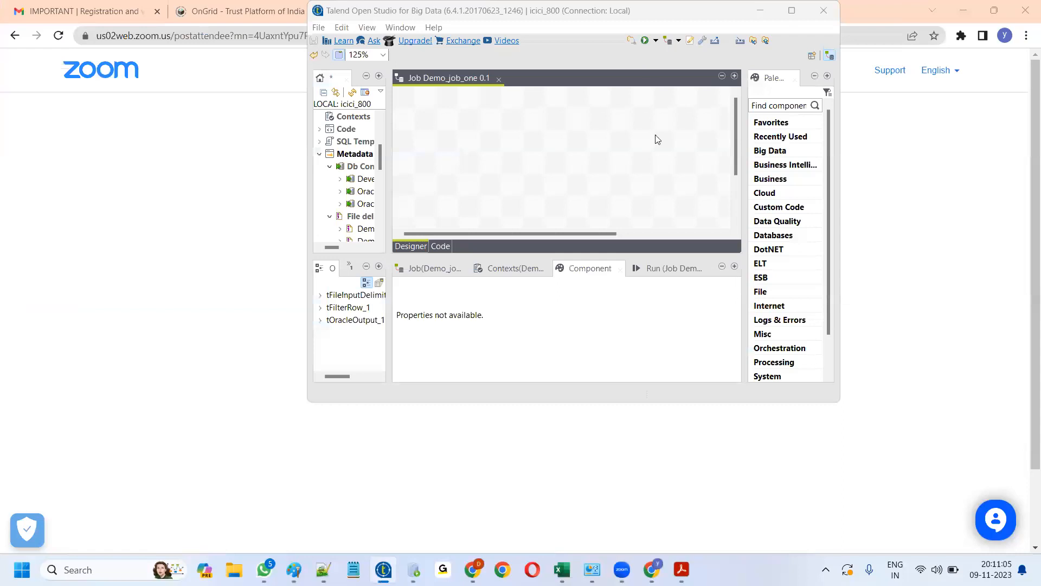
key("super+Up")
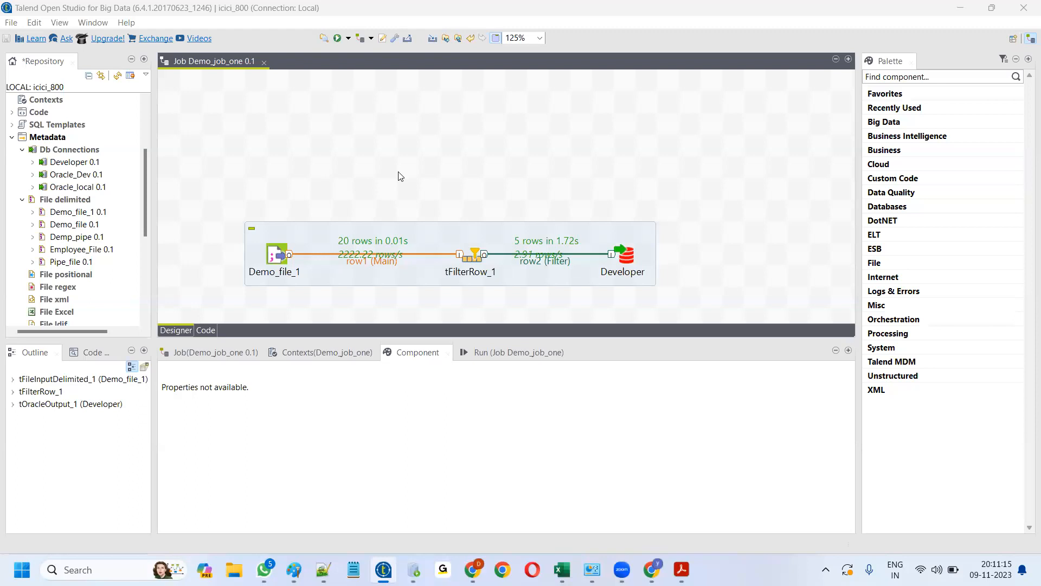
left_click_drag(145, 197, 150, 118)
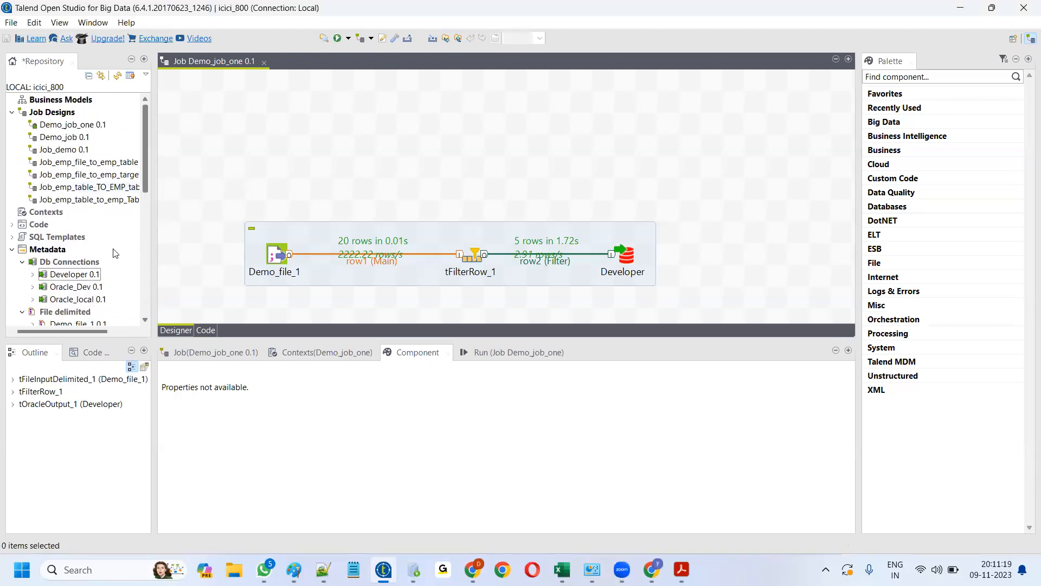
left_click_drag(89, 329, 124, 332)
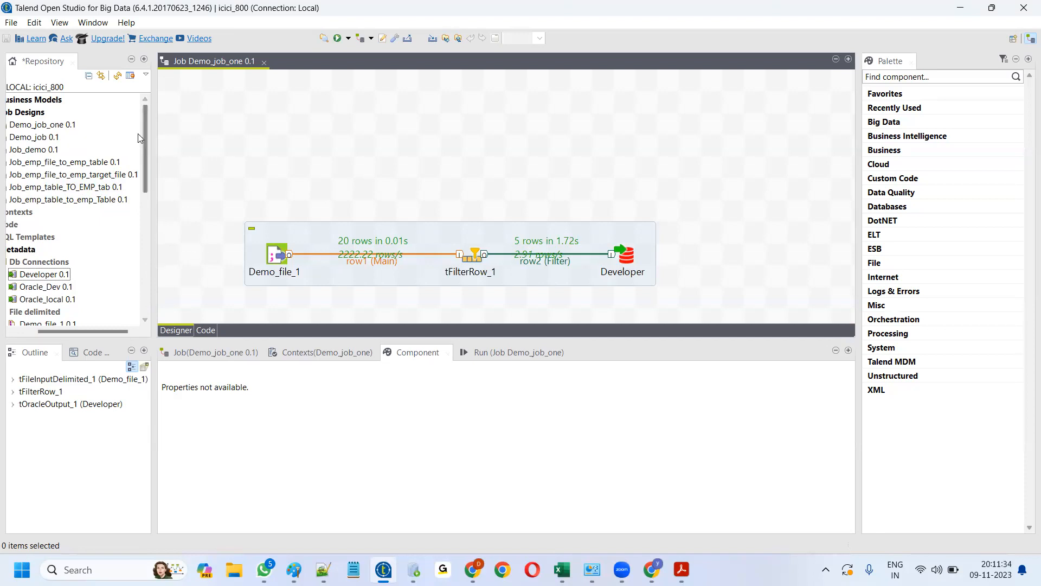
left_click(66, 176)
double_click(66, 175)
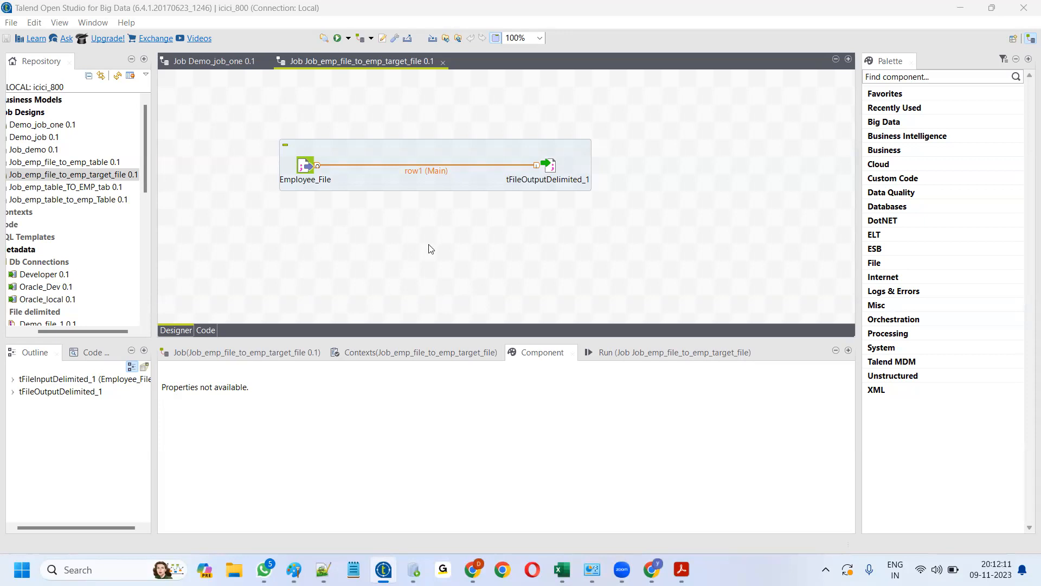
- Open the Job_emp_file_to_emp_table, Job_emp_table_TO_EMP_tab and Job_emp_table_to_emp_Table jobs
left_click(66, 162)
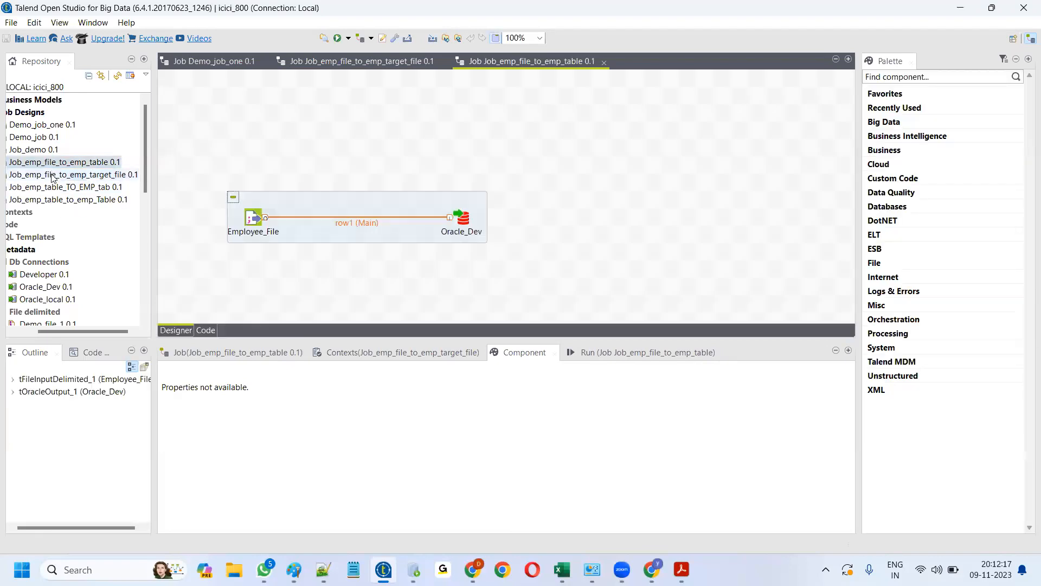
double_click(54, 175)
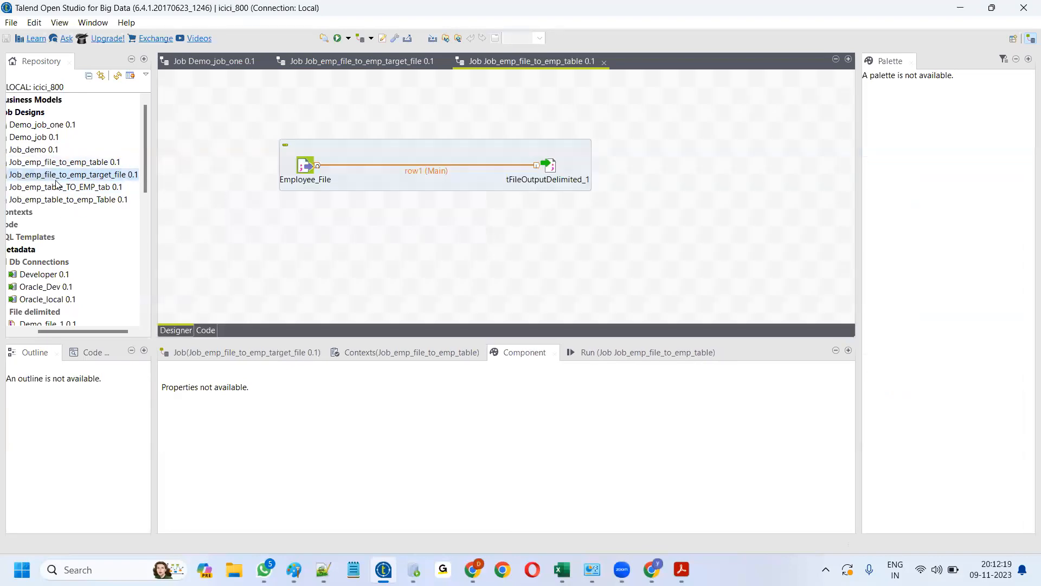
left_click(59, 187)
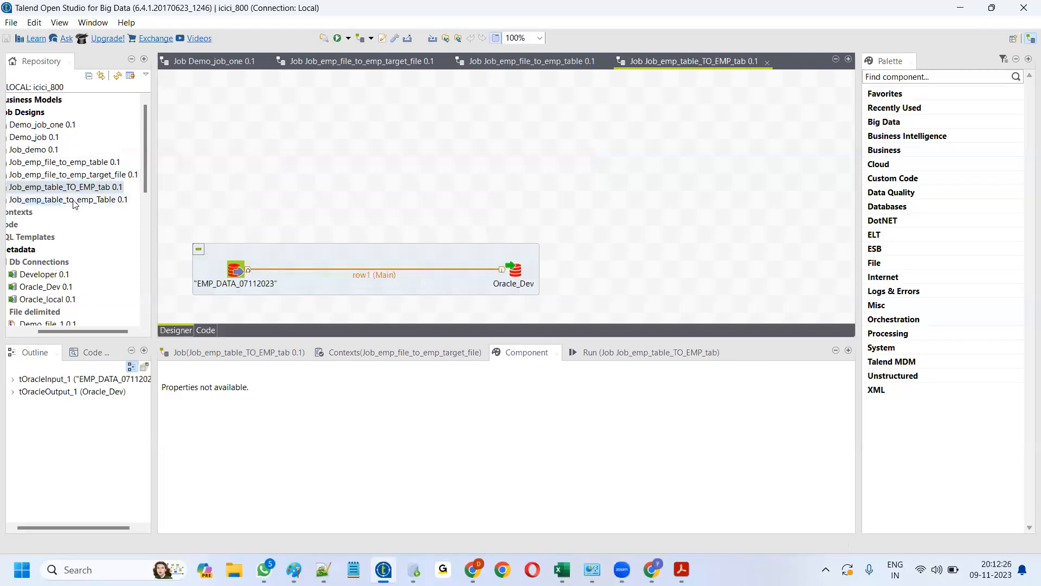
double_click(74, 200)
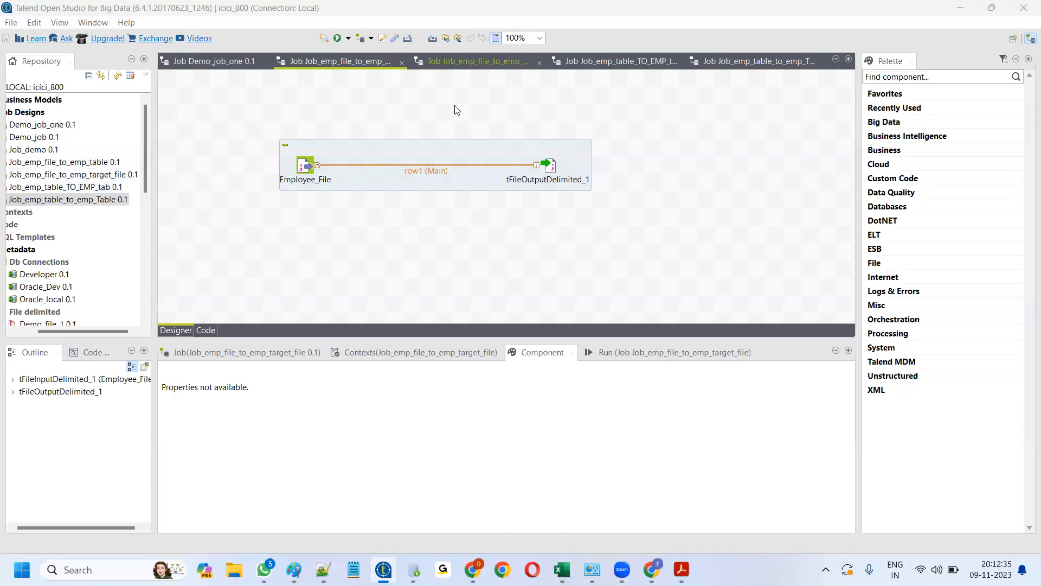
- Step through the editor tabs to the Job_emp_table_to_emp_Table diagram
left_click(490, 59)
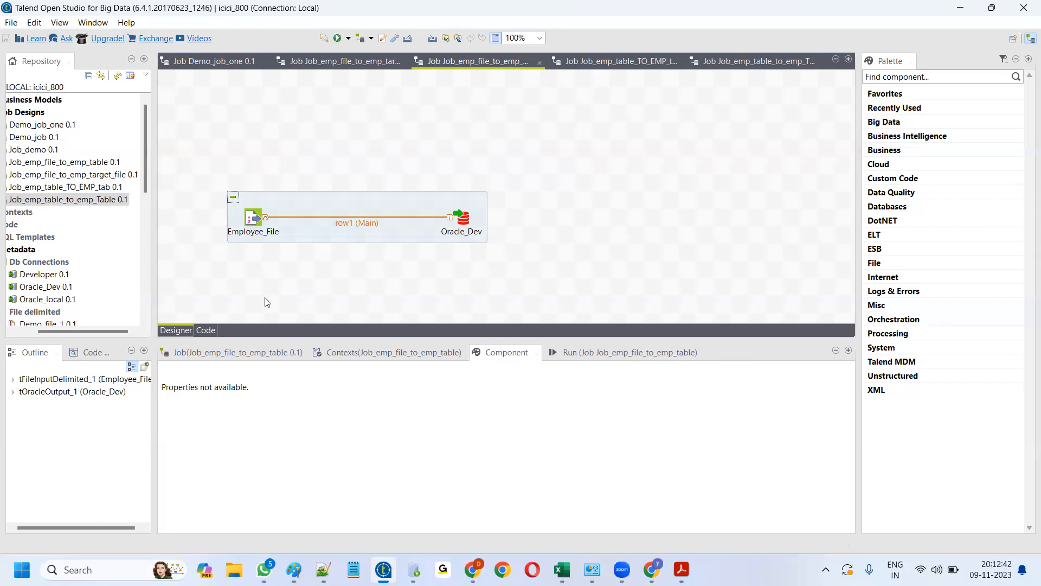
key("ctrl+Page_Down")
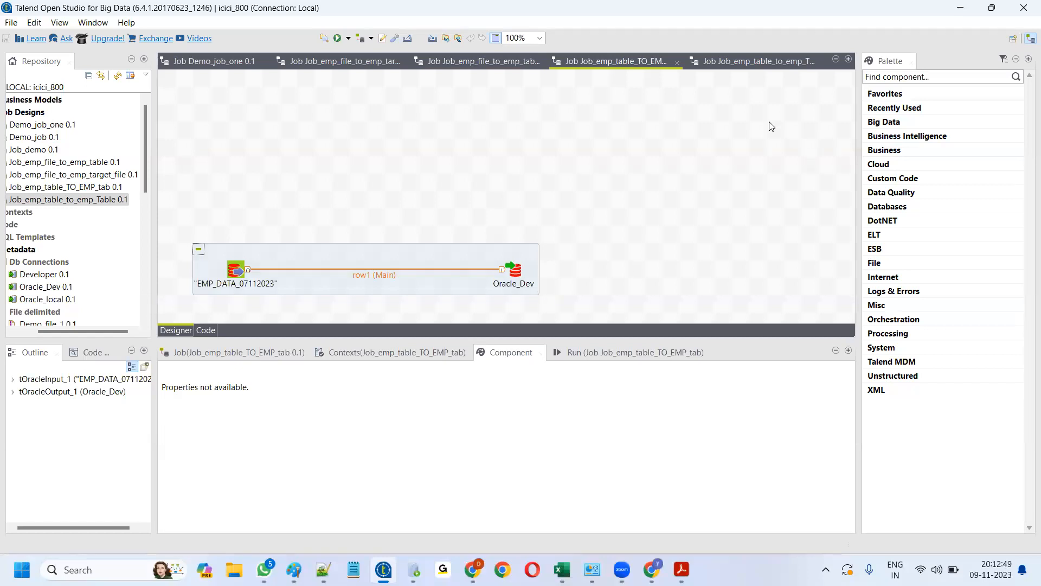
left_click(757, 61)
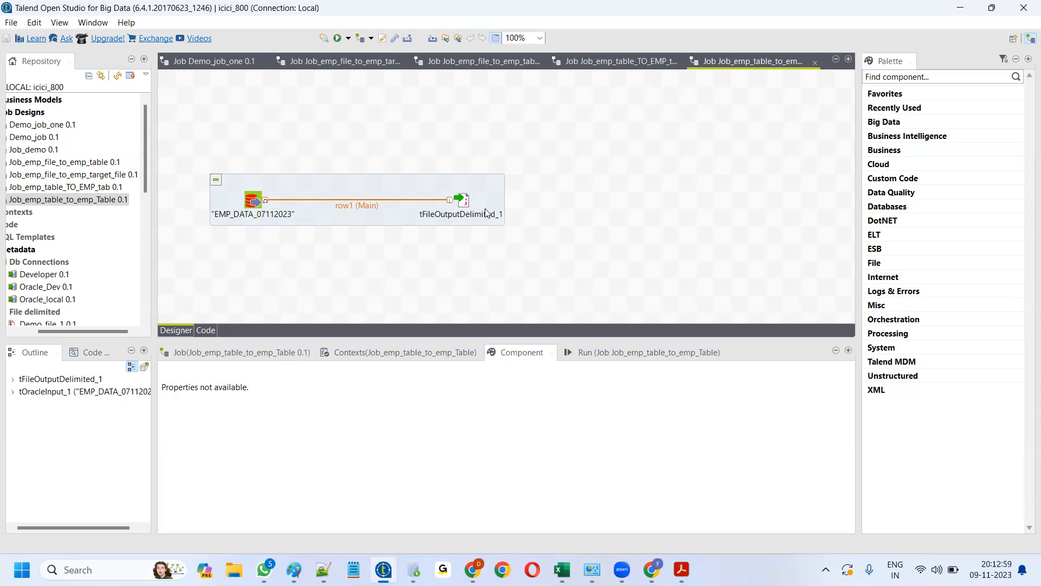
- Run Job_emp_table_to_emp_Table, moving 15000 rows, then select the EMP_DATA_07112023 input
left_click(607, 352)
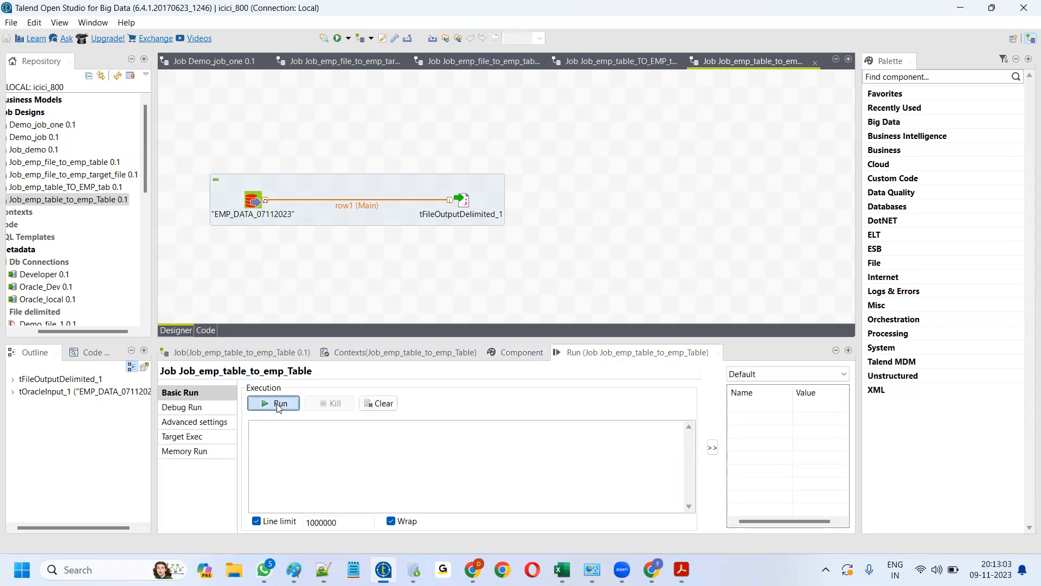
left_click(278, 404)
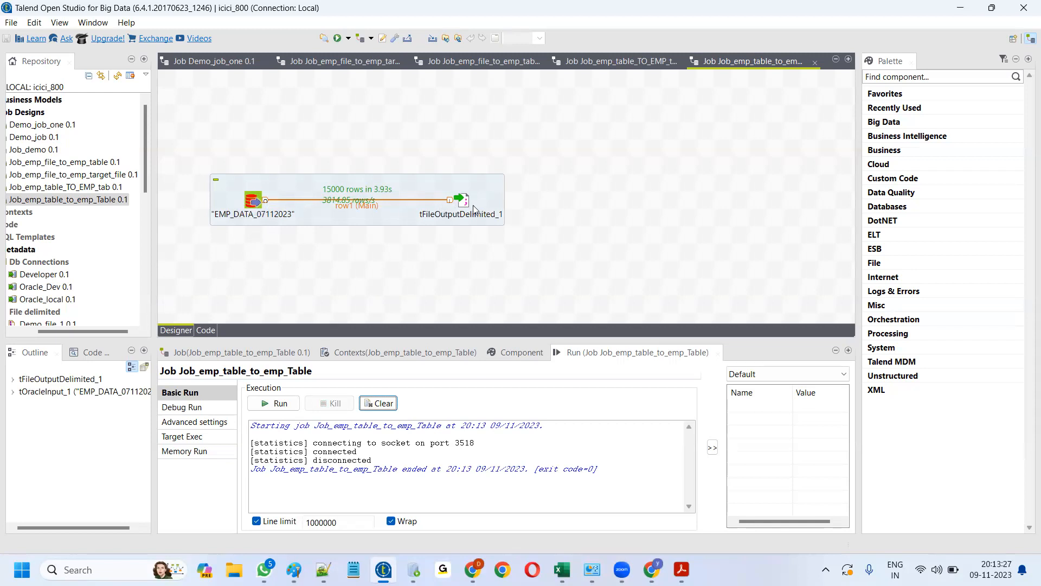
left_click(253, 202)
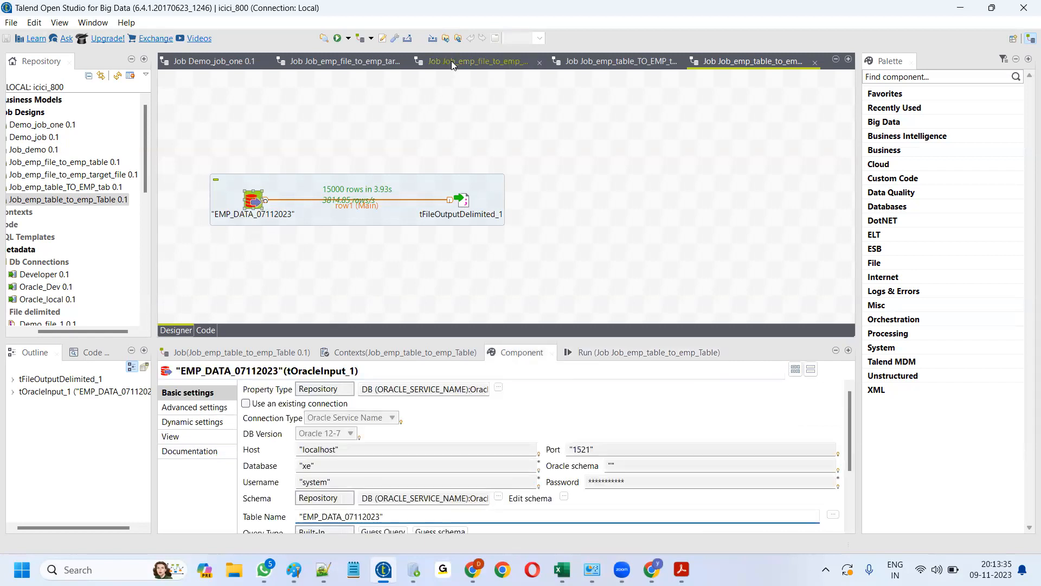
- Maximize the job diagram to the full window and zoom it to 125%
left_click(195, 93)
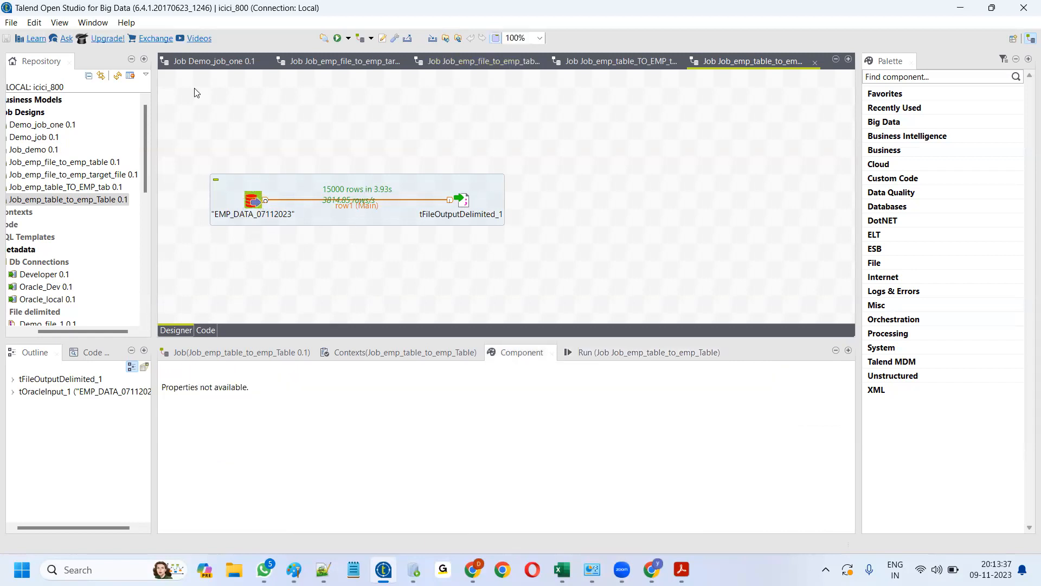
double_click(757, 60)
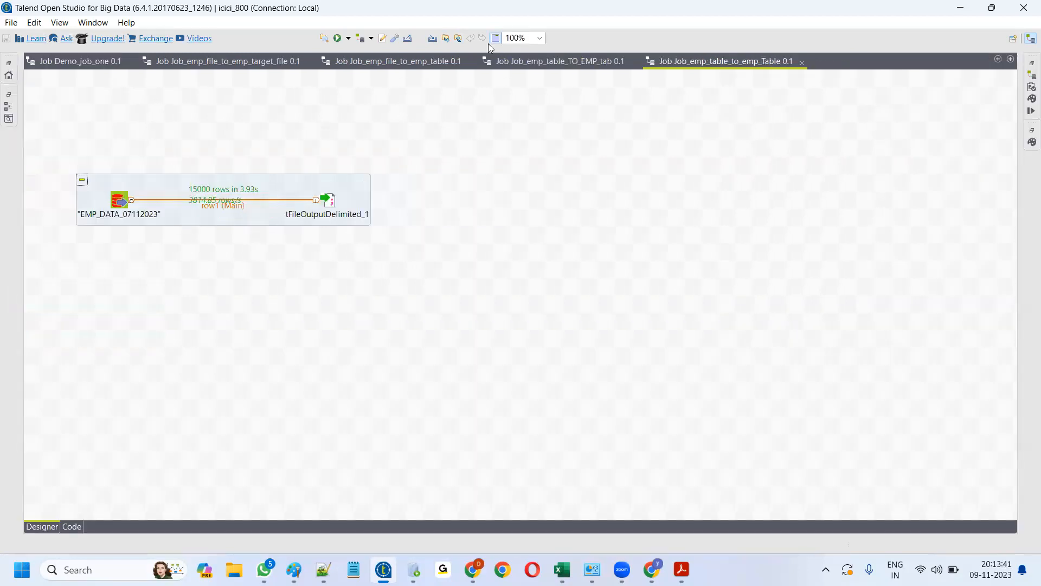
left_click(540, 38)
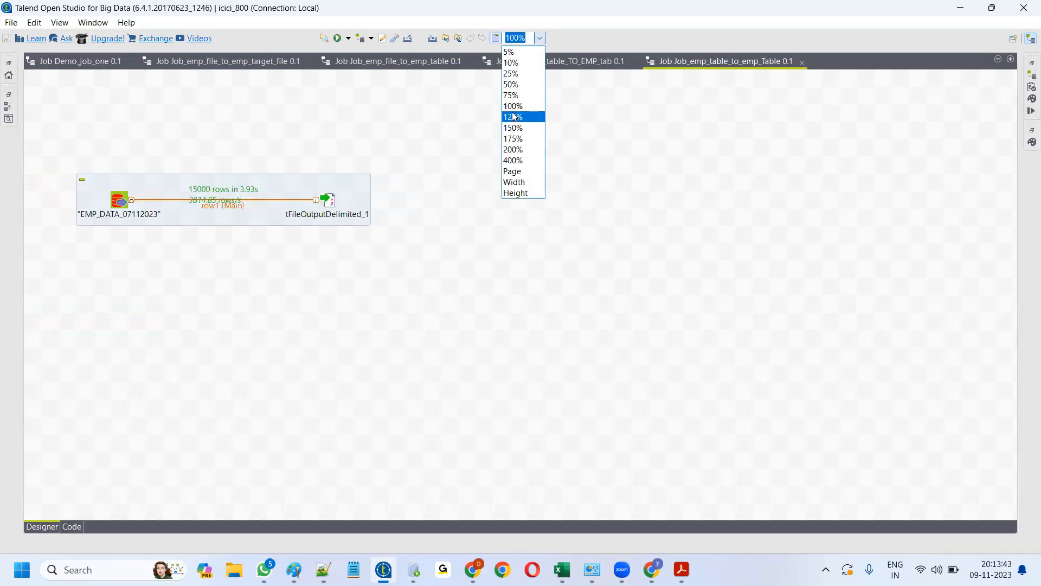
left_click(513, 116)
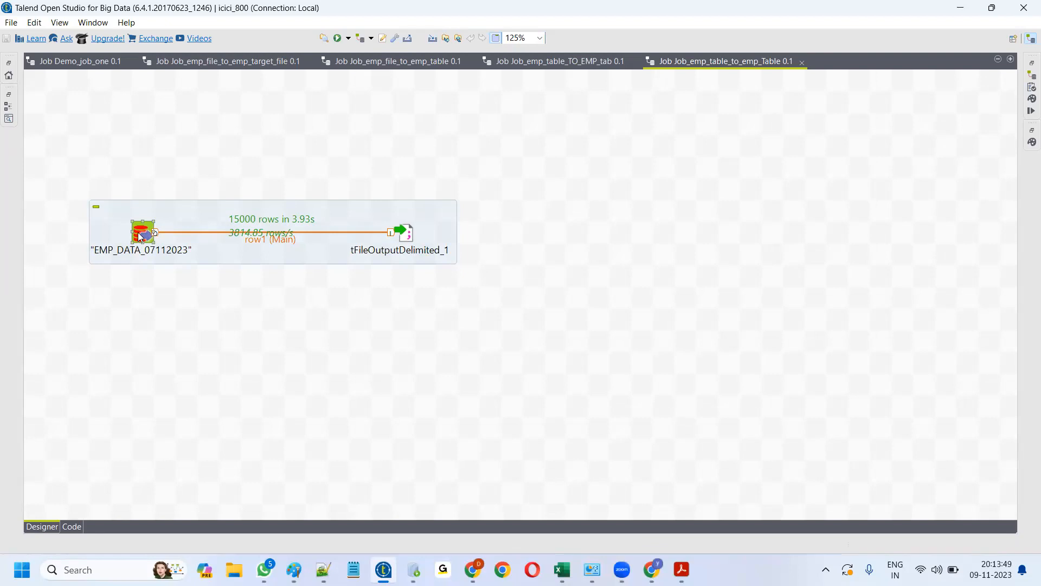
- Show the EMP_DATA_07112023 component settings, enlarged to reveal its query and data source
double_click(140, 233)
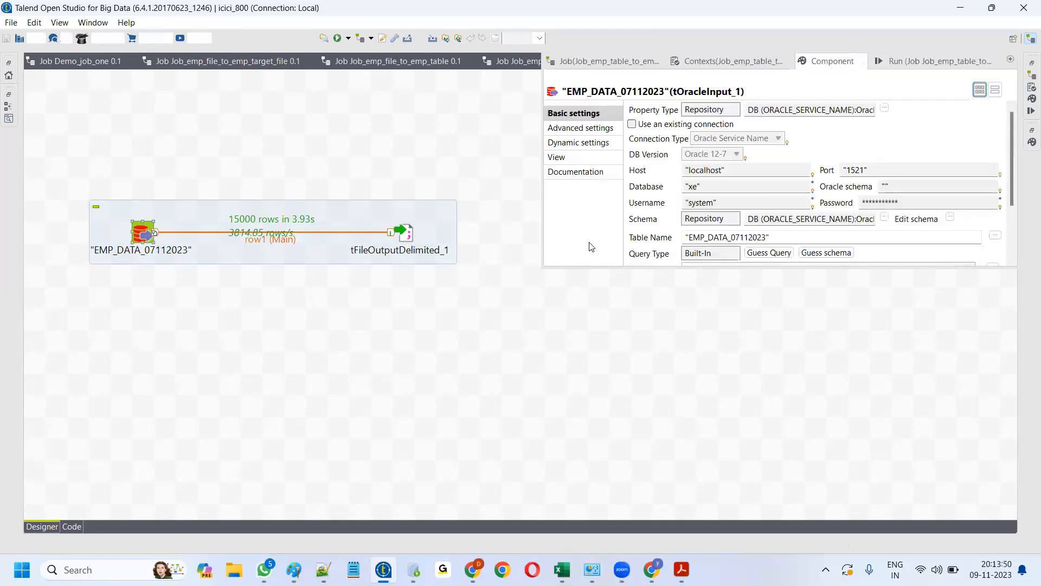
left_click(543, 244)
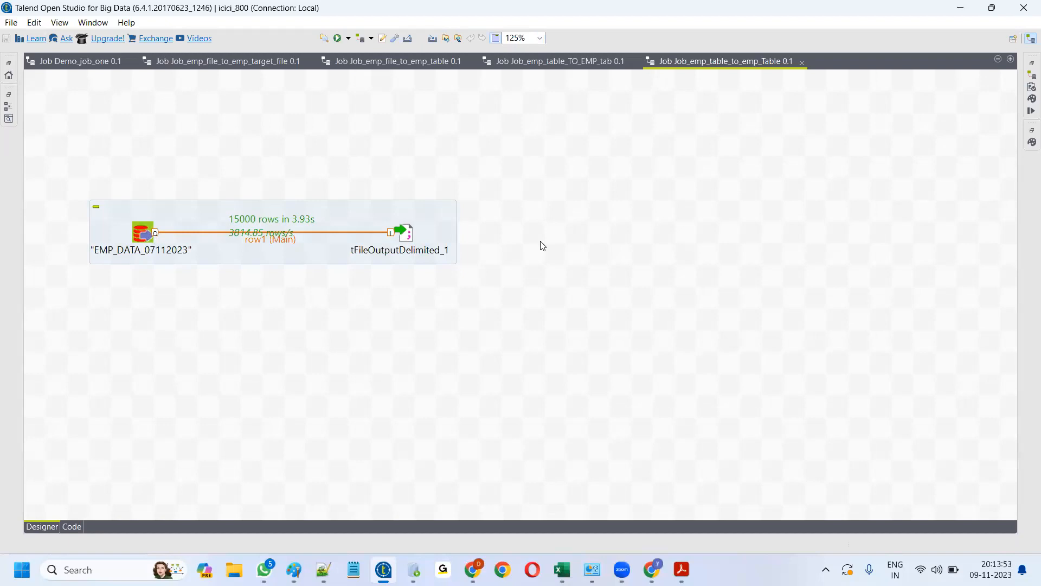
double_click(143, 232)
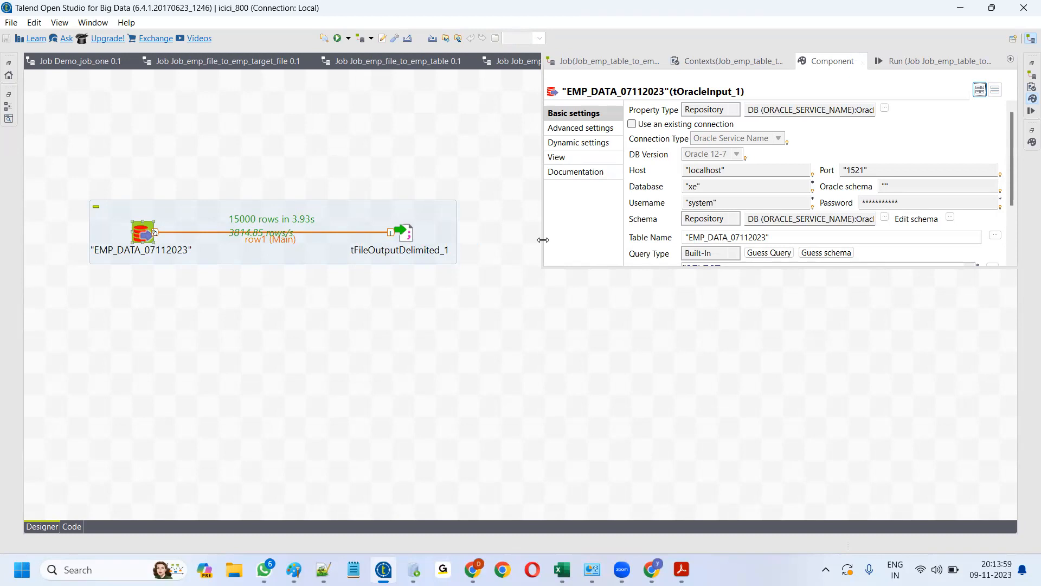
left_click(478, 257)
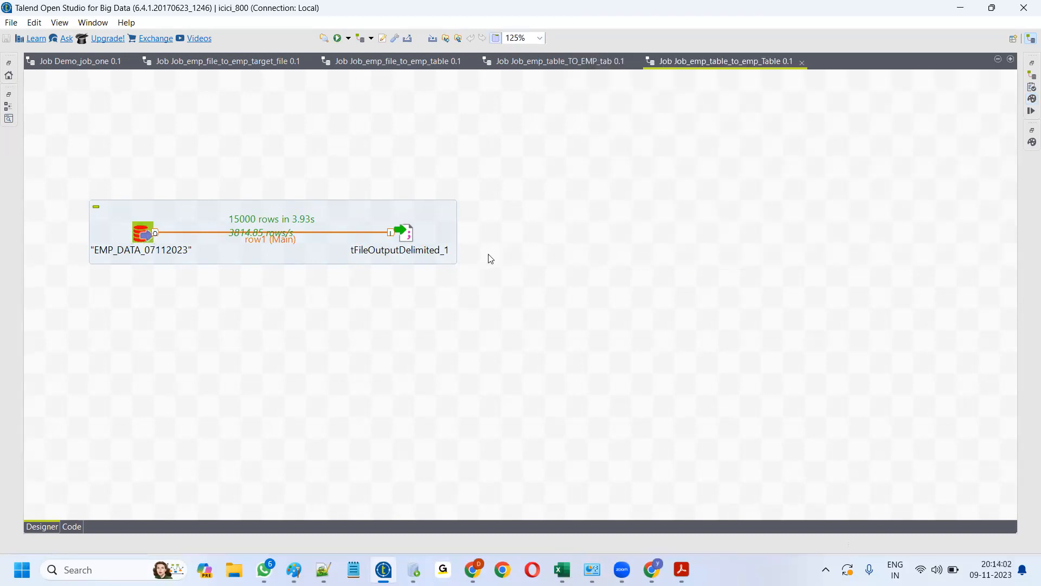
double_click(144, 232)
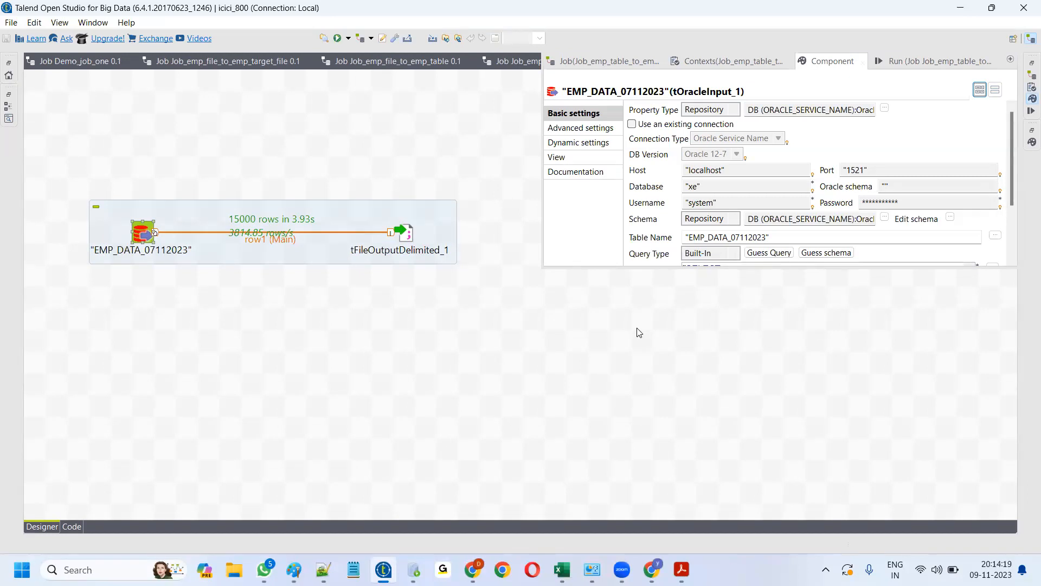
left_click_drag(644, 269, 645, 378)
double_click(142, 234)
left_click_drag(732, 269, 746, 445)
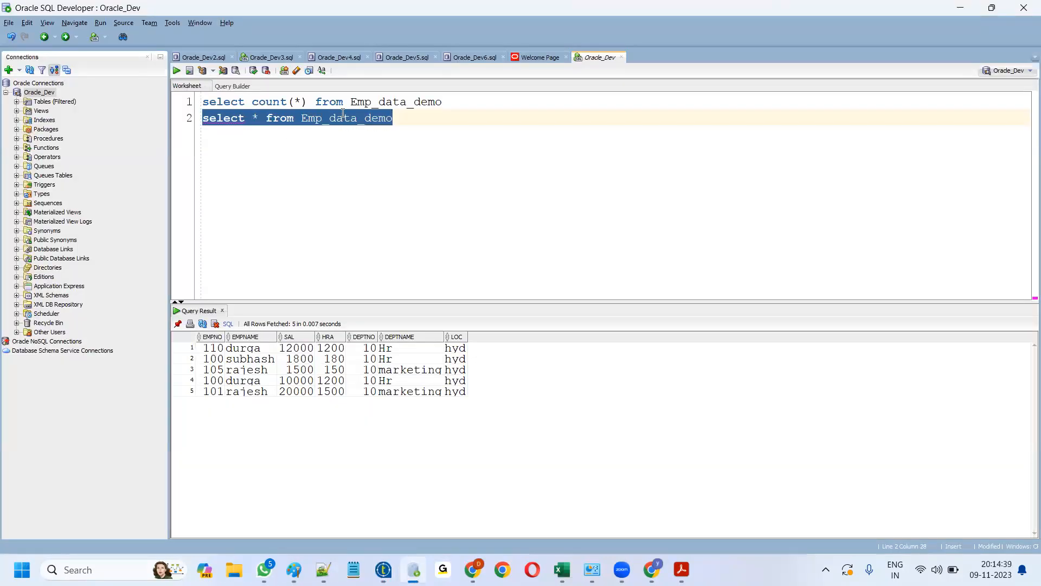
- Insert a blank line between the count query and select * from Emp_data_demo
left_click(371, 137)
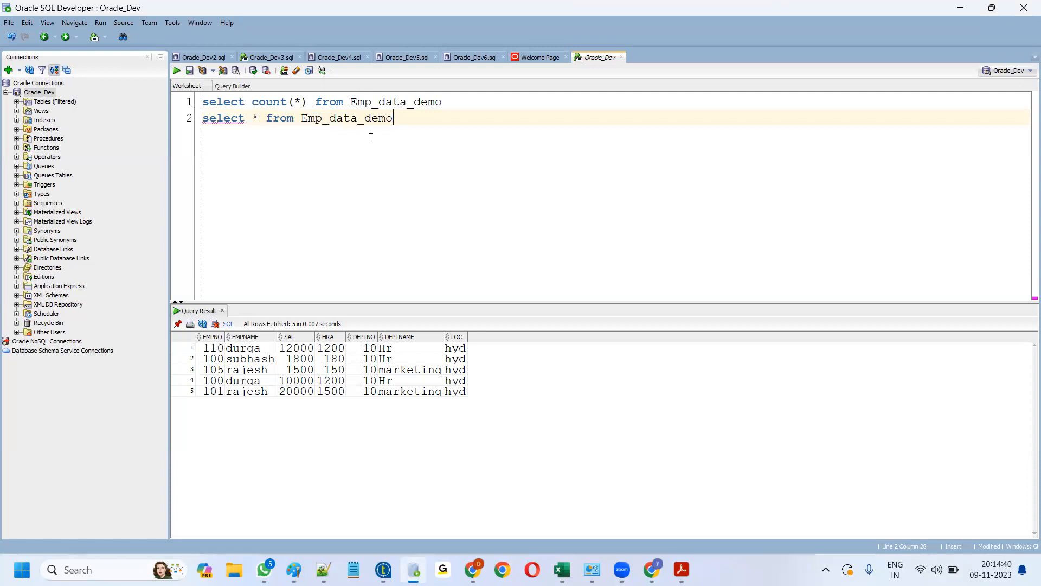
left_click(449, 100)
key("Return")
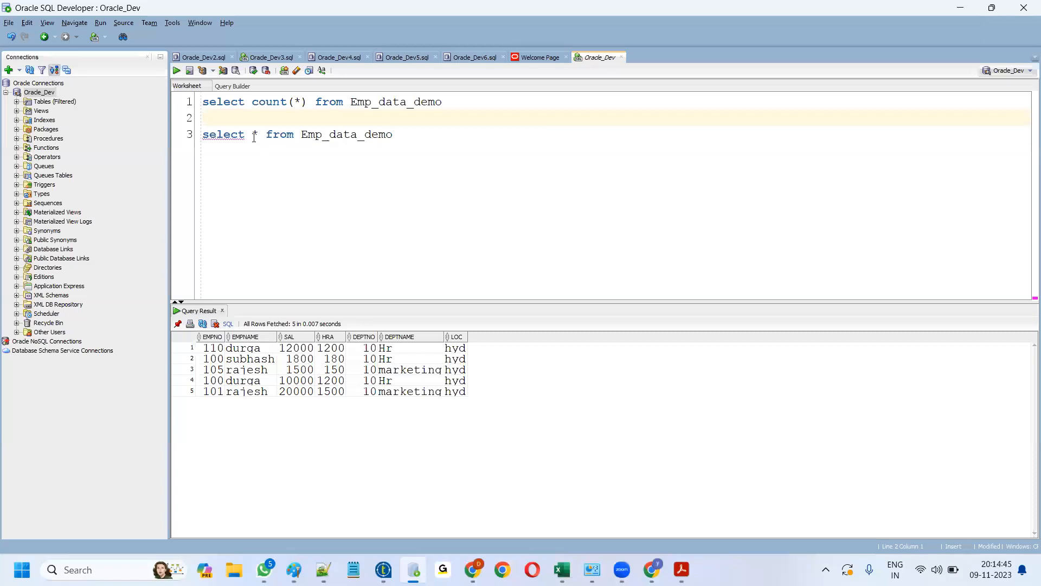
left_click(260, 133)
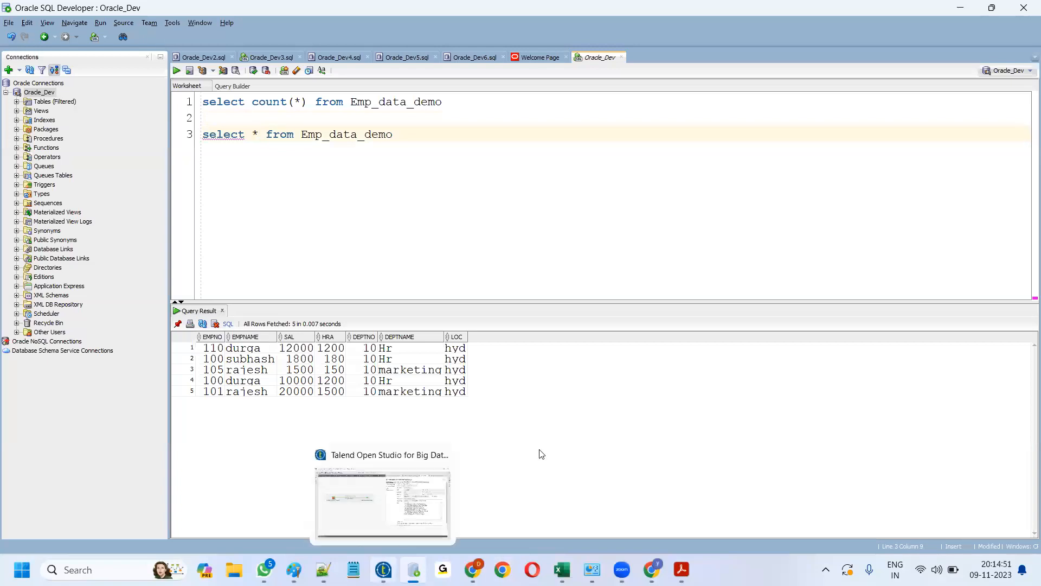
left_click(384, 569)
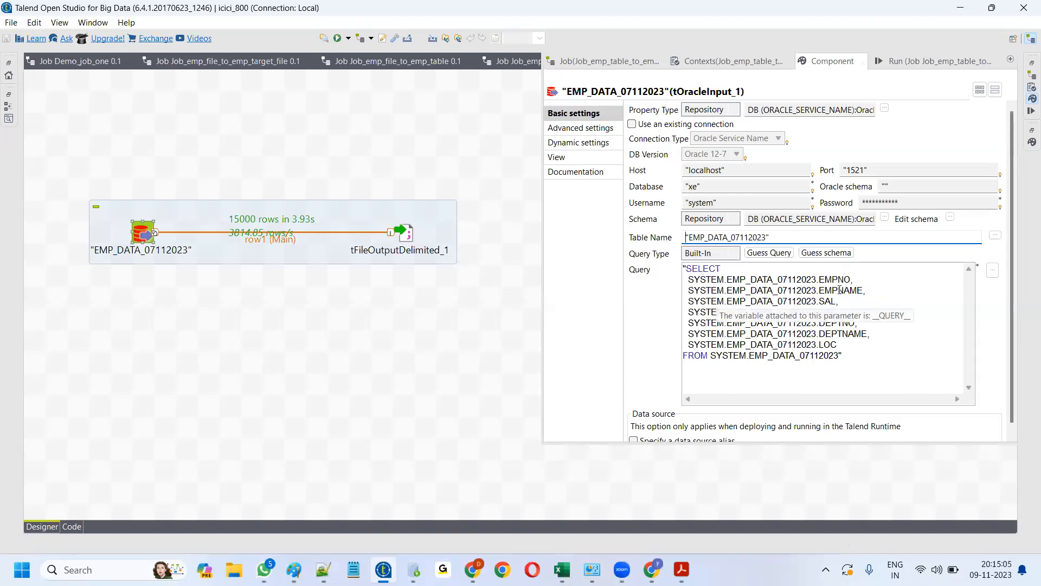
- Select and copy the tOracleInput query text, then bring up Oracle SQL Developer
left_click_drag(686, 269, 839, 358)
key("ctrl+c")
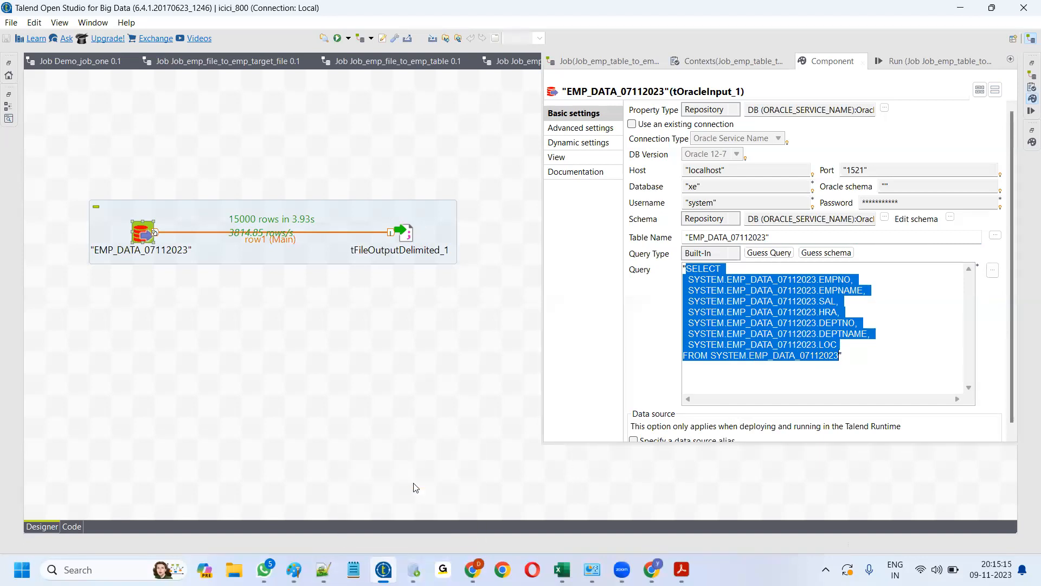
left_click(413, 570)
left_click(413, 570)
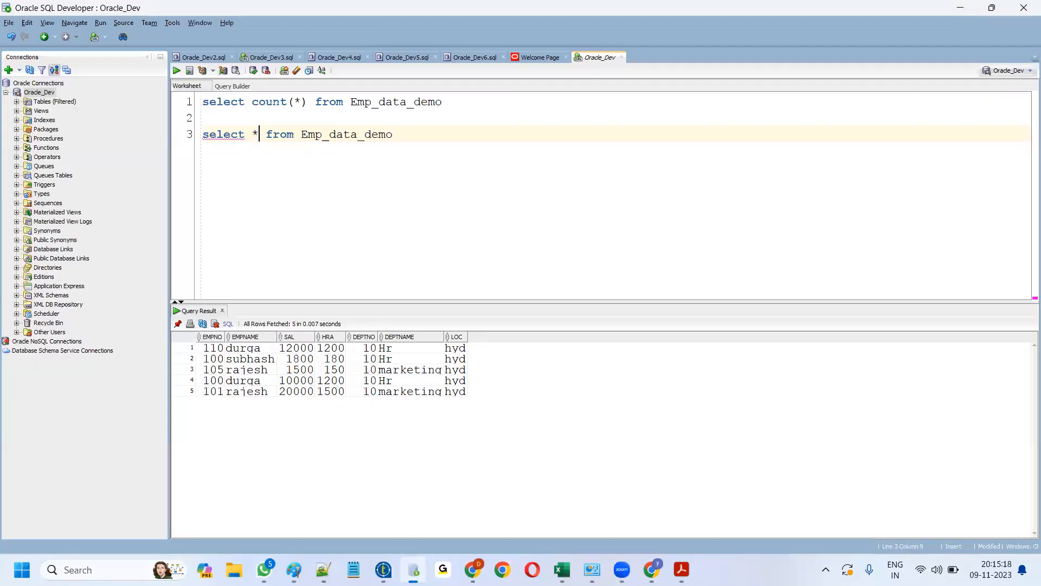
- Paste the Talend query and strip the table prefix from EMPNO, EMPNAME and SAL
left_click(413, 569)
key("Return")
key("Return")
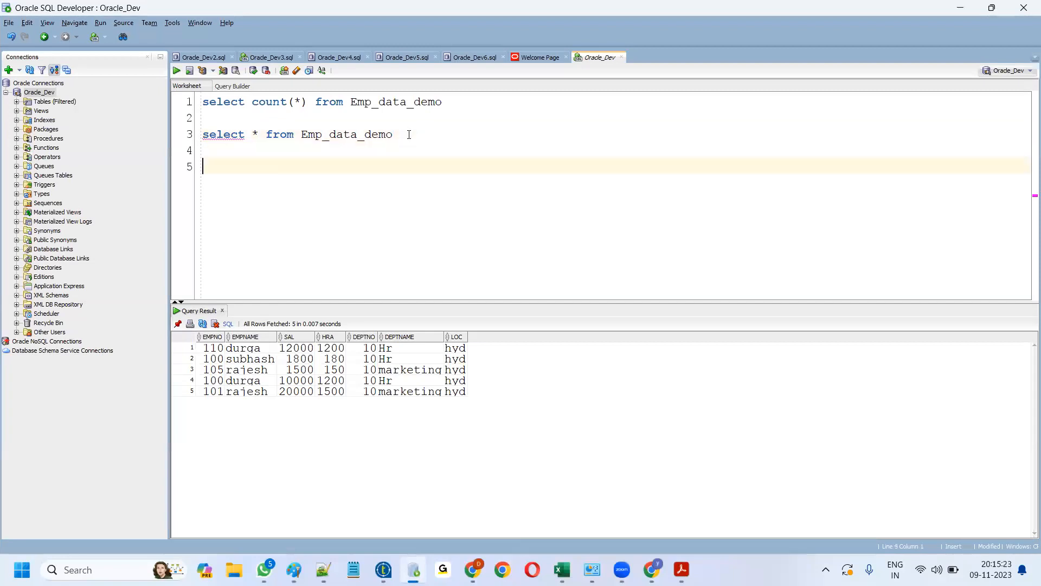
key("ctrl+v")
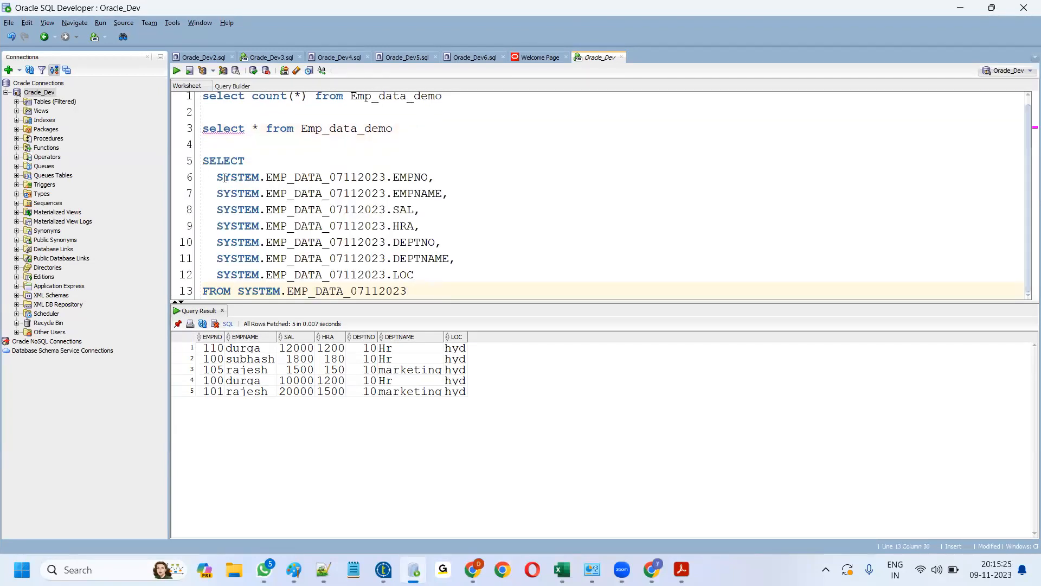
left_click_drag(219, 174, 326, 180)
left_click_drag(384, 180, 392, 181)
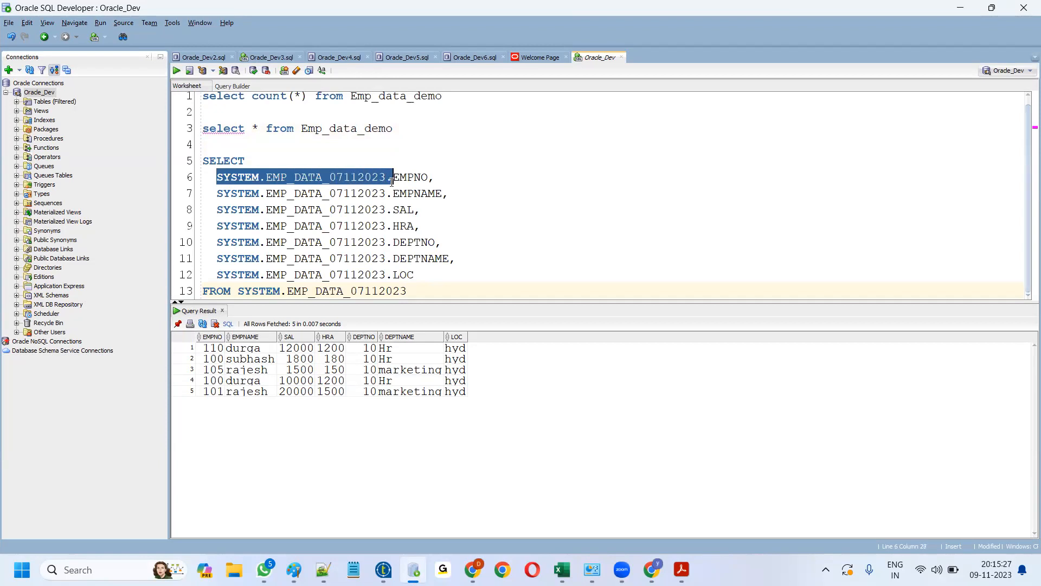
key("Delete")
left_click_drag(215, 193, 394, 193)
key("Delete")
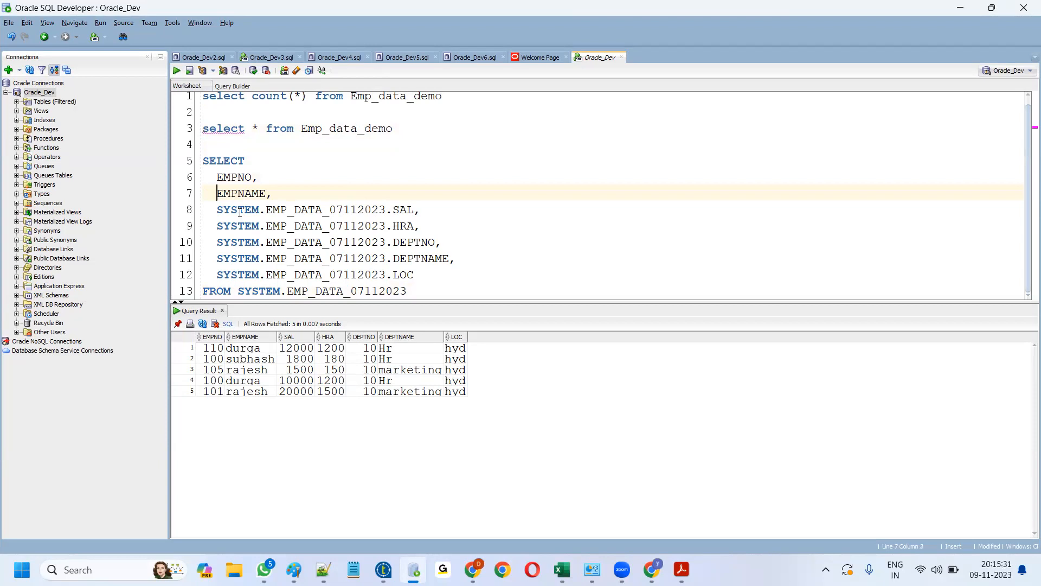
left_click_drag(217, 209, 395, 209)
key("Delete")
- Strip the prefixes from HRA, DEPTNO, DEPTNAME, LOC and the SYSTEM schema in FROM
left_click_drag(223, 226, 344, 227)
left_click_drag(215, 227, 396, 227)
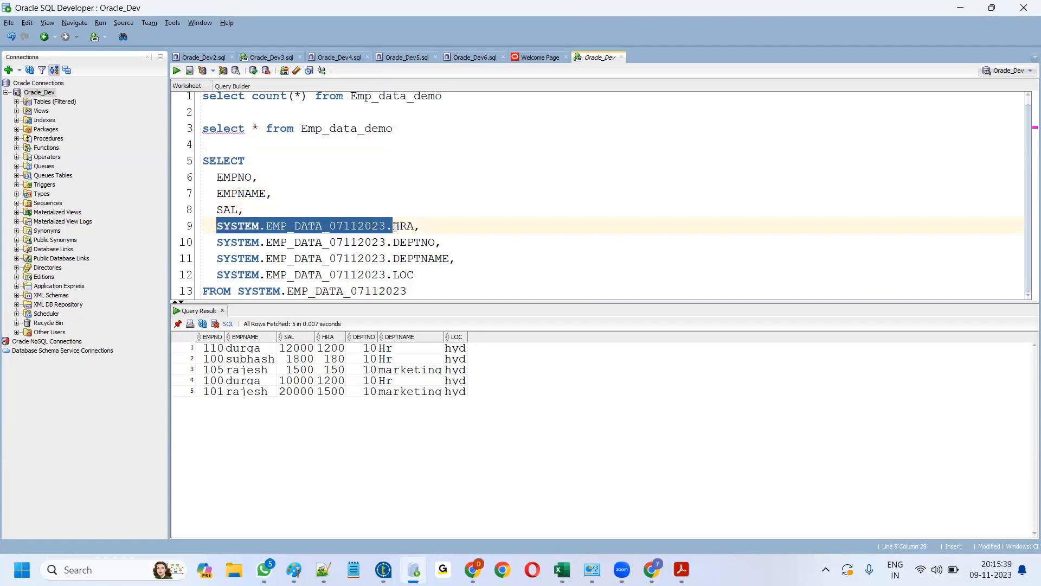
key("Delete")
left_click_drag(216, 243, 394, 242)
key("Delete")
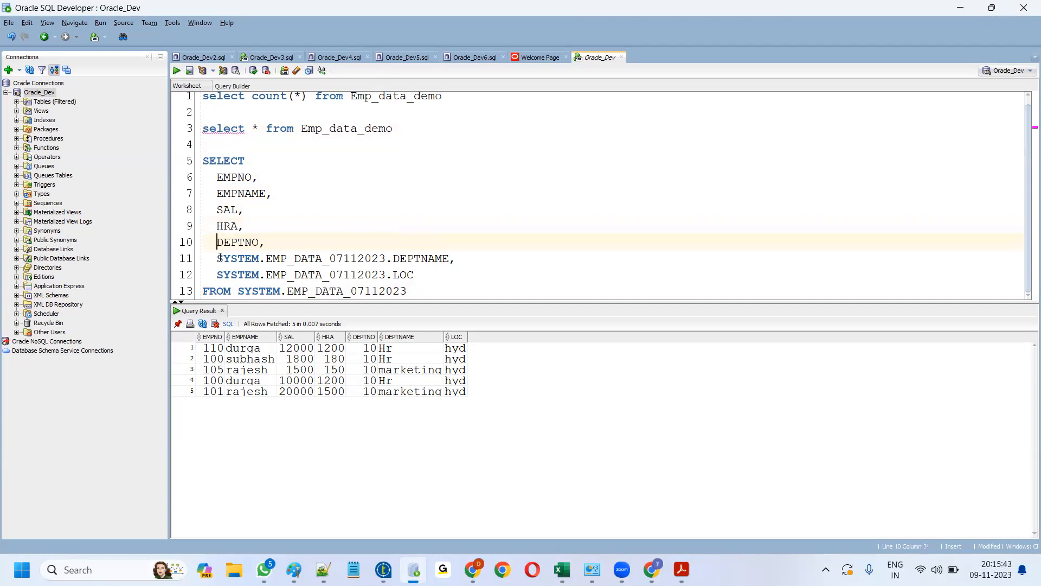
left_click_drag(216, 259, 396, 259)
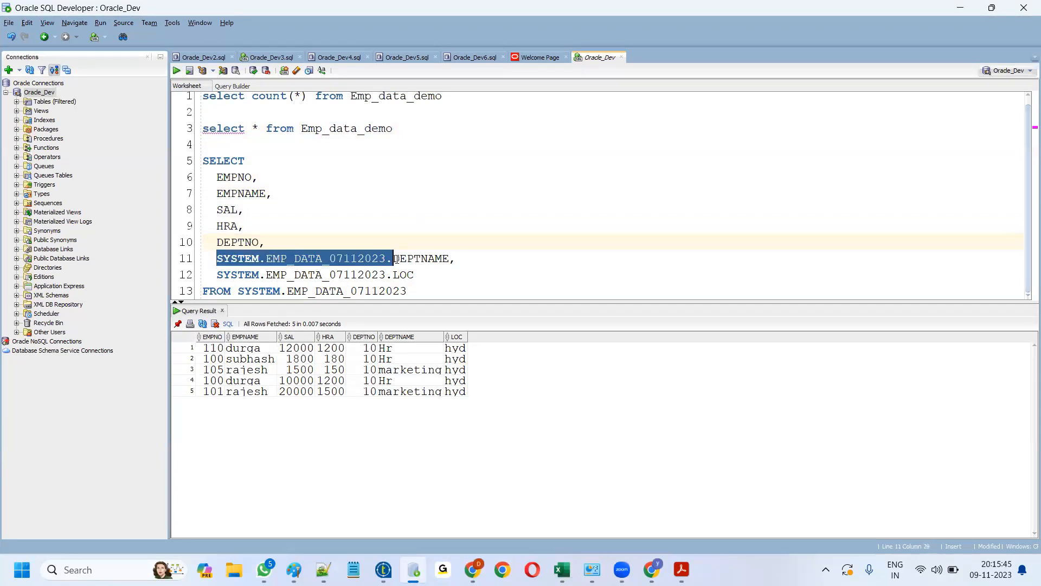
key("Delete")
left_click_drag(217, 275, 356, 231)
key("Delete")
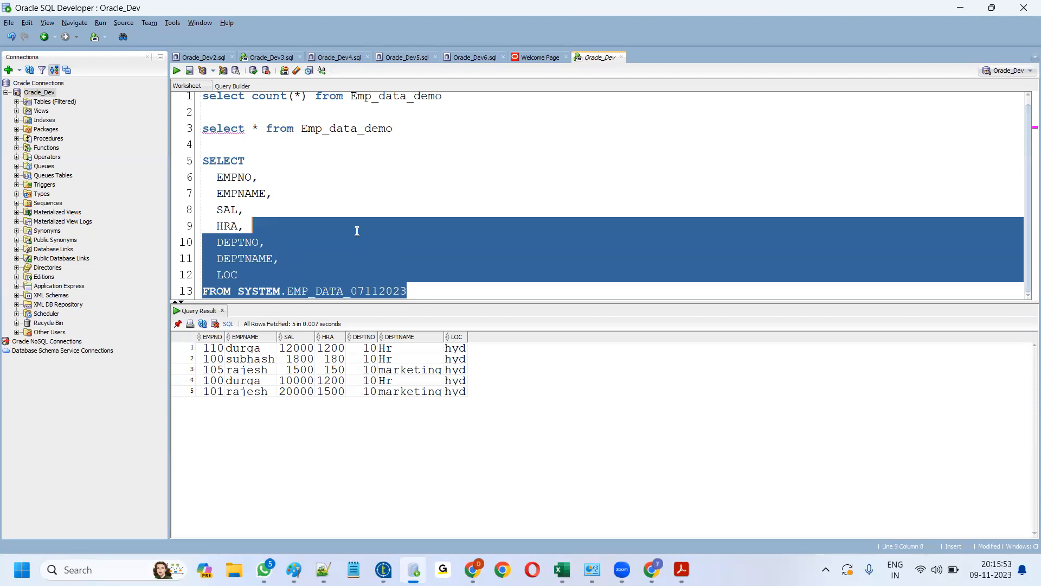
left_click(303, 275)
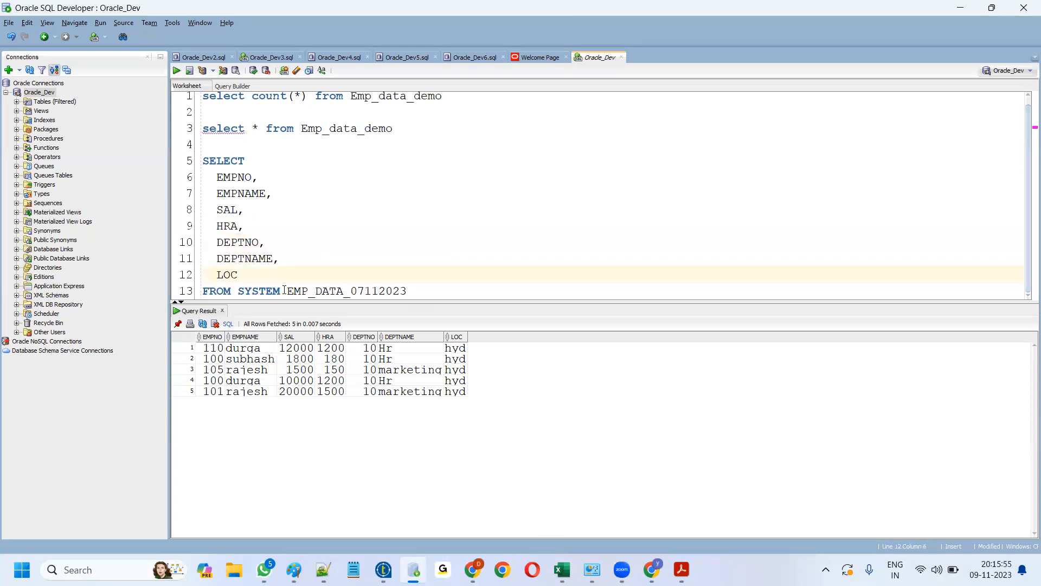
left_click_drag(239, 291, 288, 287)
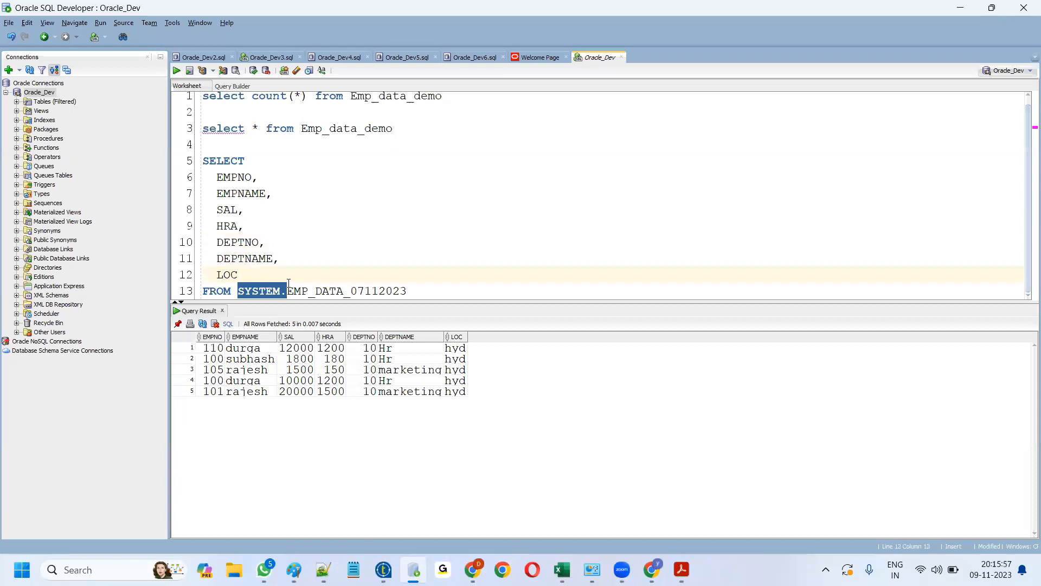
key("Delete")
- Run the edited SELECT to fetch 50 employee rows from EMP_DATA_07112023
left_click_drag(364, 289, 178, 87)
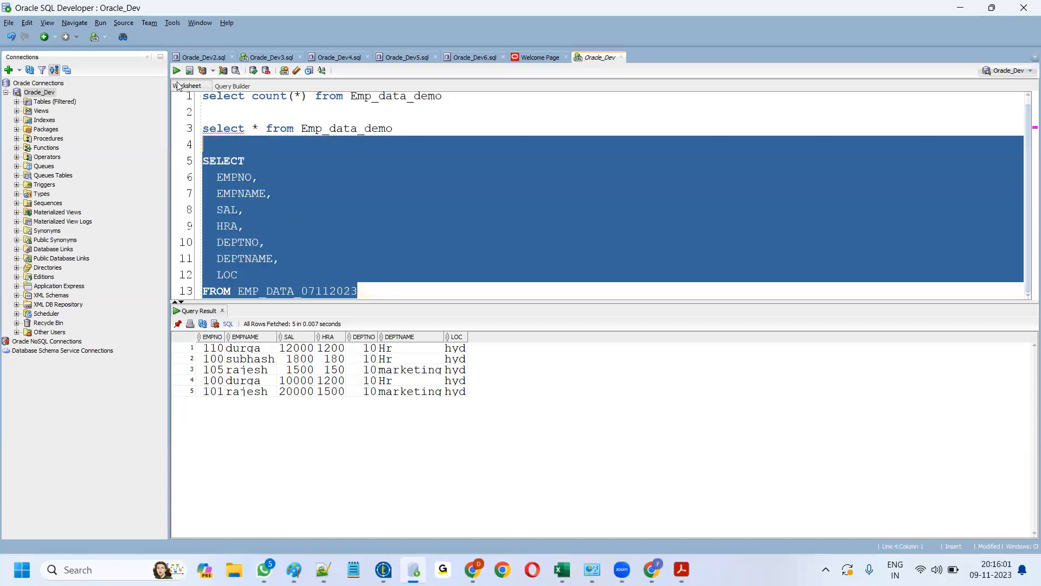
left_click(177, 71)
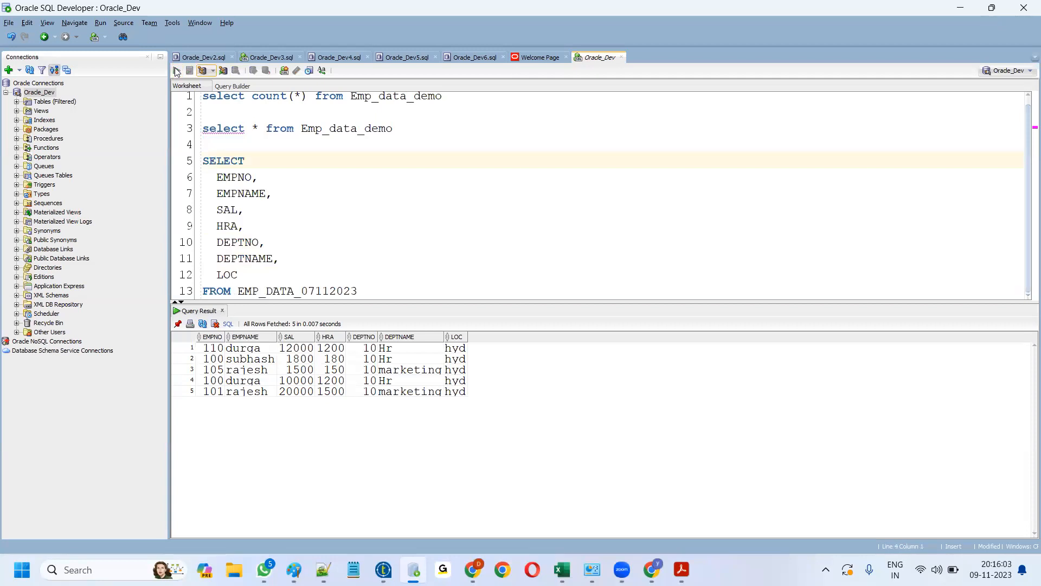
left_click(287, 196)
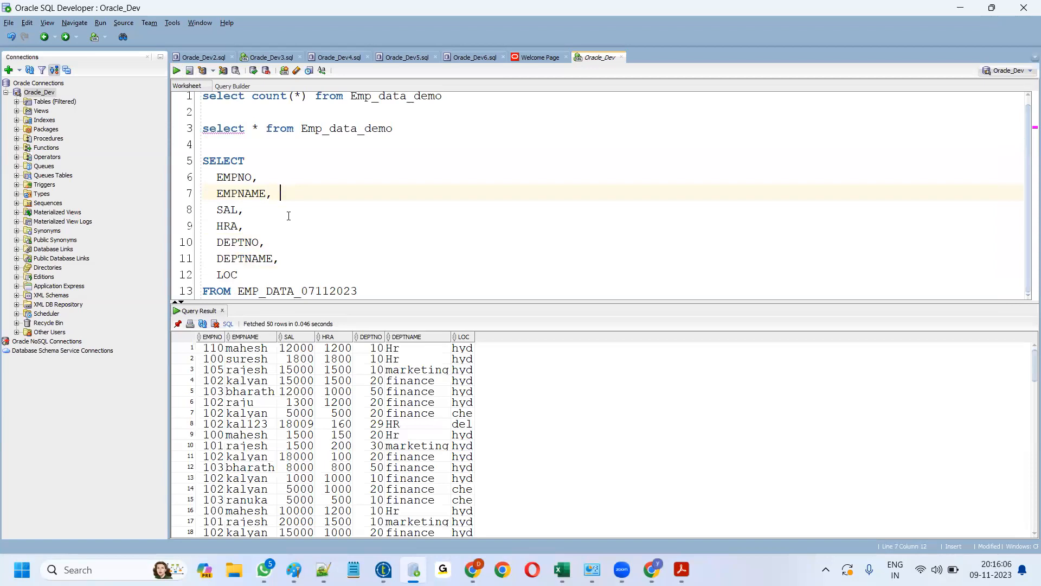
left_click_drag(205, 158, 352, 291)
left_click(177, 72)
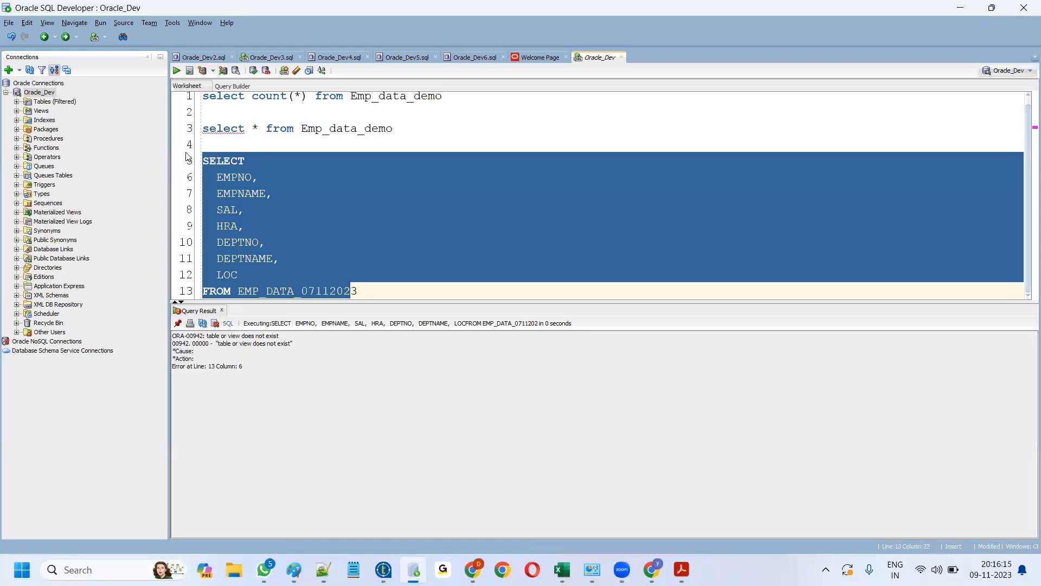
double_click(290, 175)
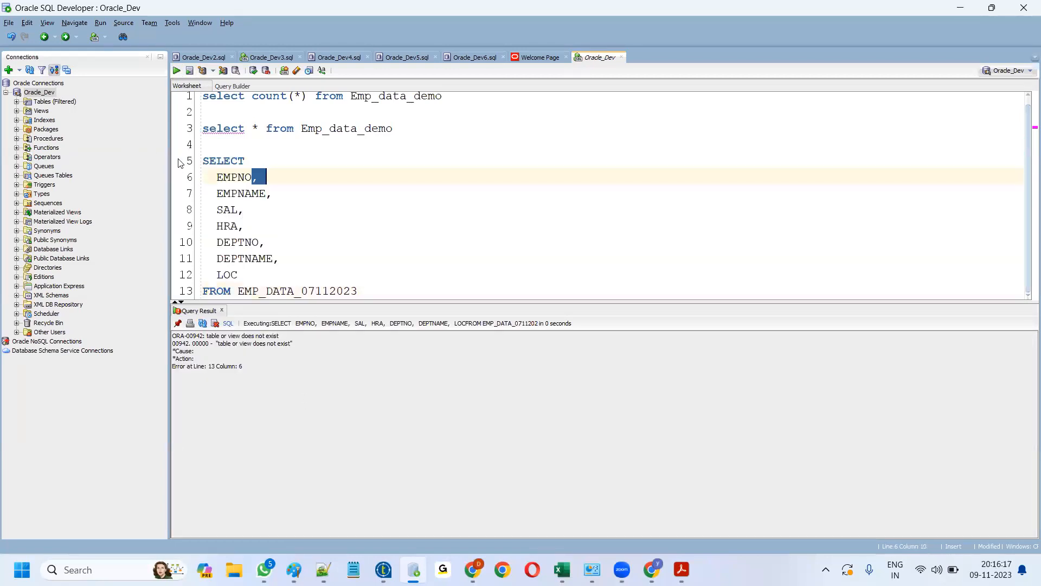
left_click_drag(204, 161, 371, 297)
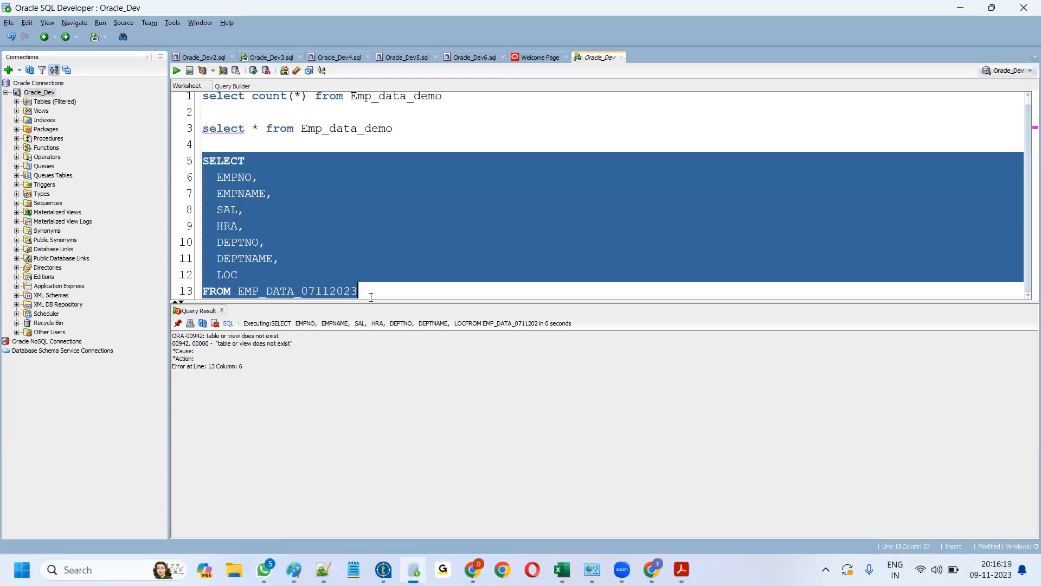
left_click(177, 71)
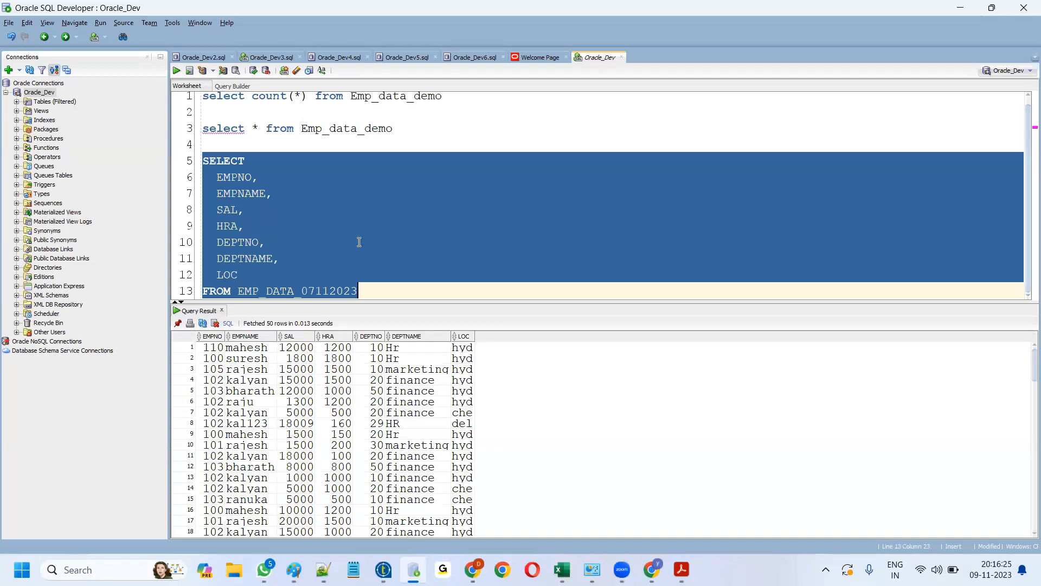
left_click_drag(203, 128, 423, 137)
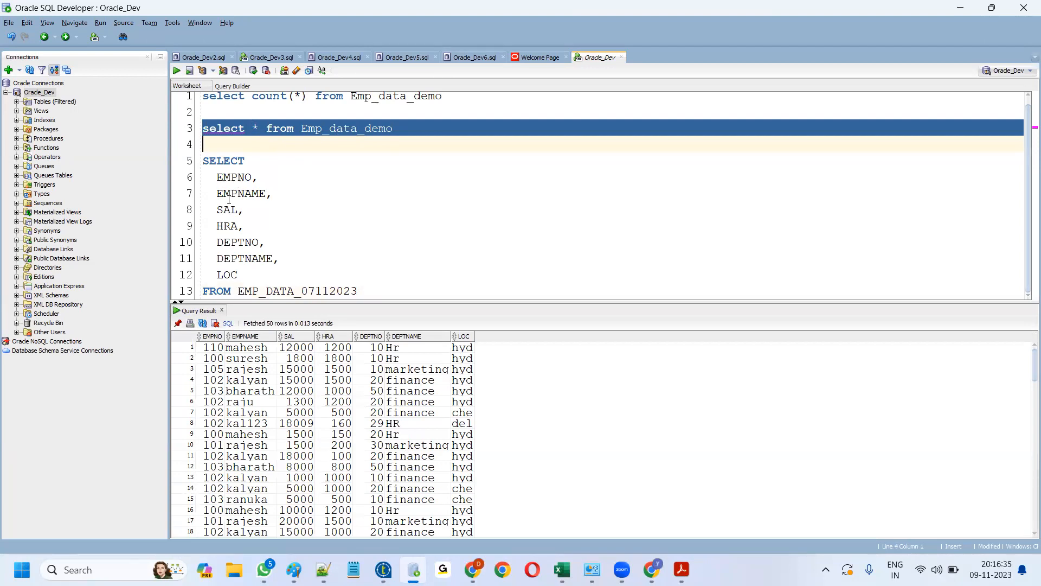
left_click(383, 569)
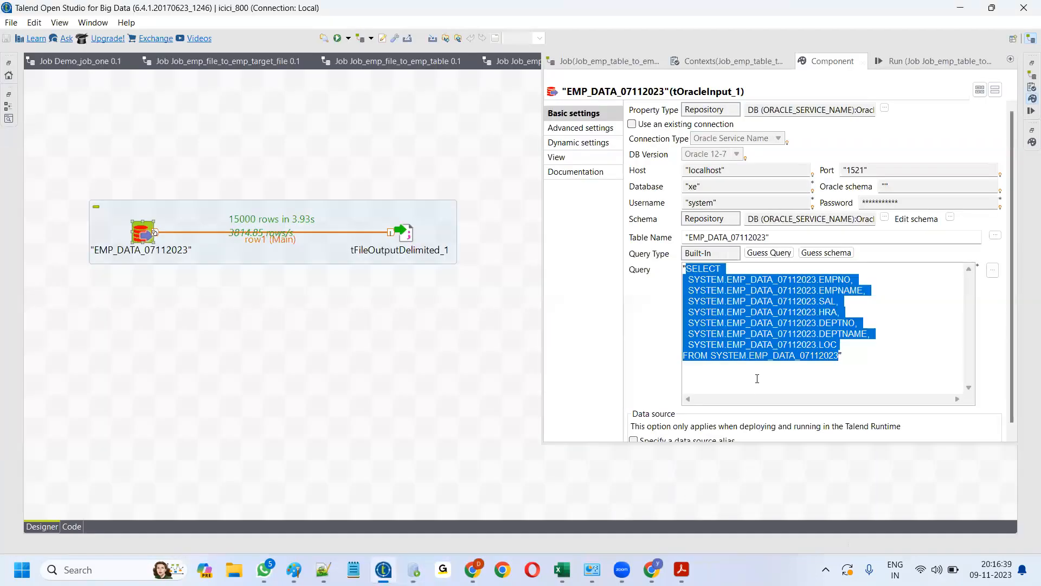
- Confirm tFileOutputDelimited_1 writes to new_emp_data in Temp_folder, then launch File Explorer
left_click(756, 375)
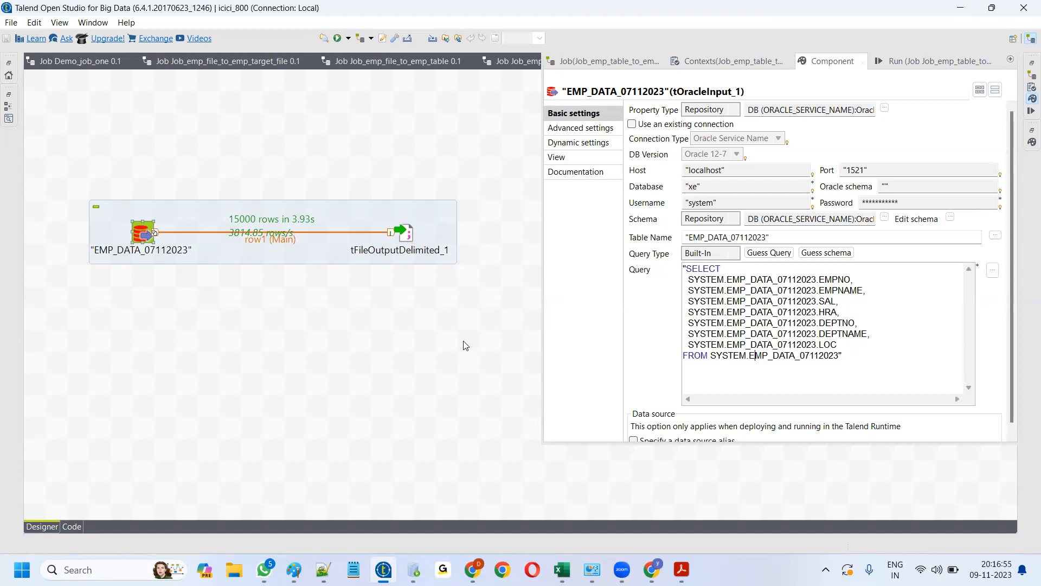
left_click(408, 237)
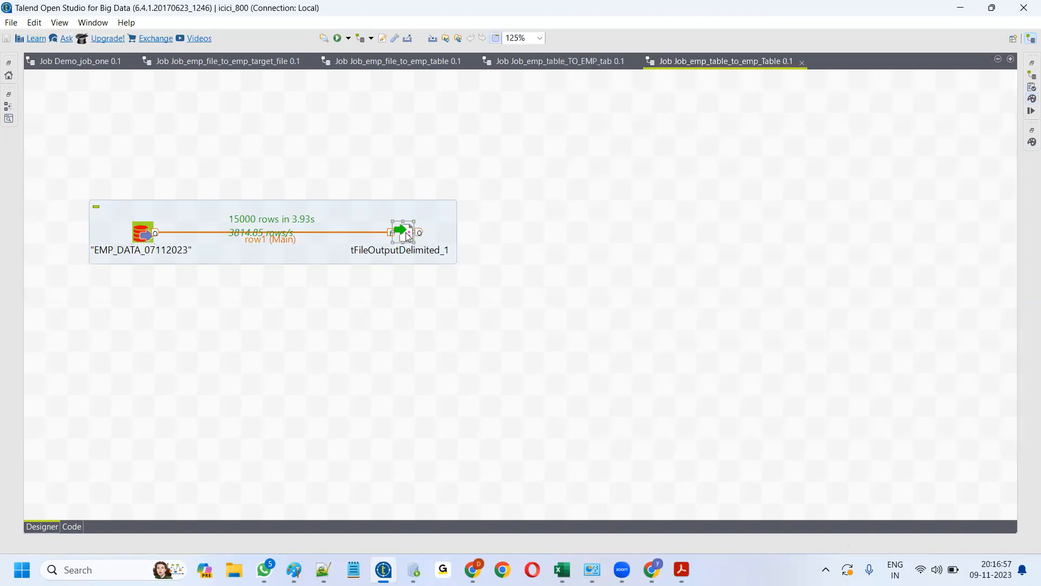
double_click(408, 236)
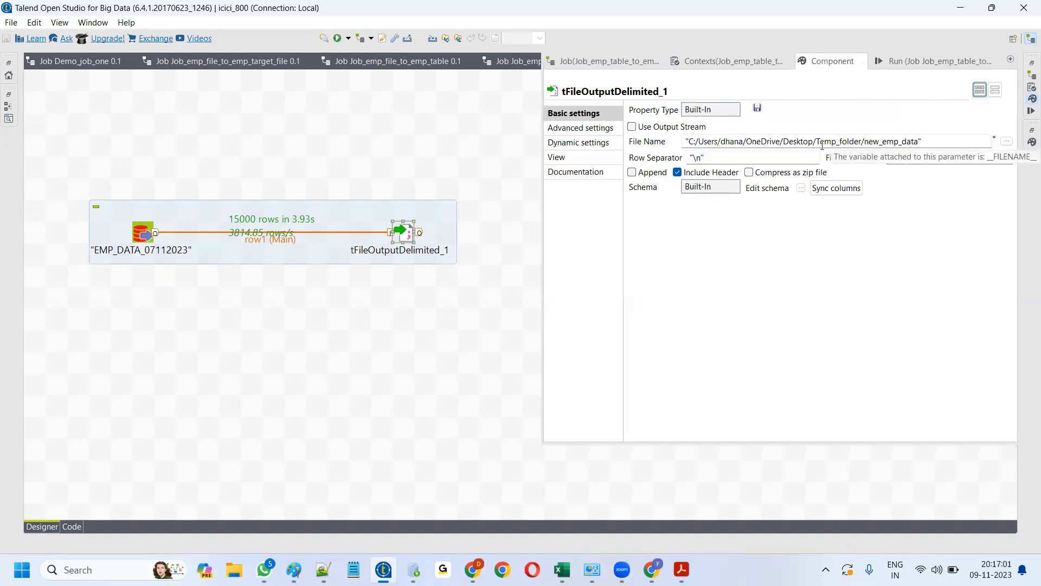
left_click(234, 569)
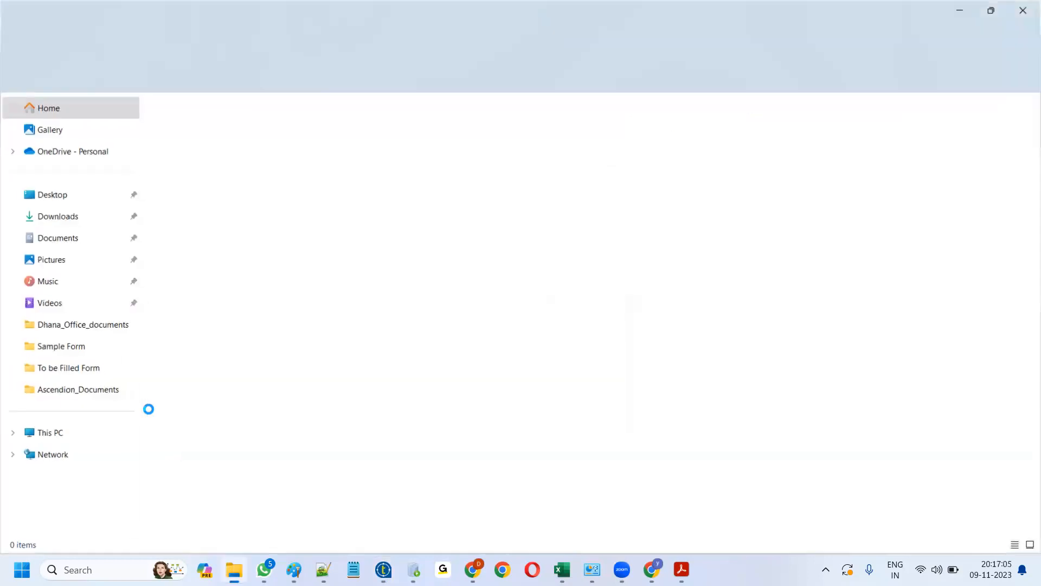
- Open new_emp_data from Desktop\Temp_folder via Edit with Notepad++
left_click(54, 198)
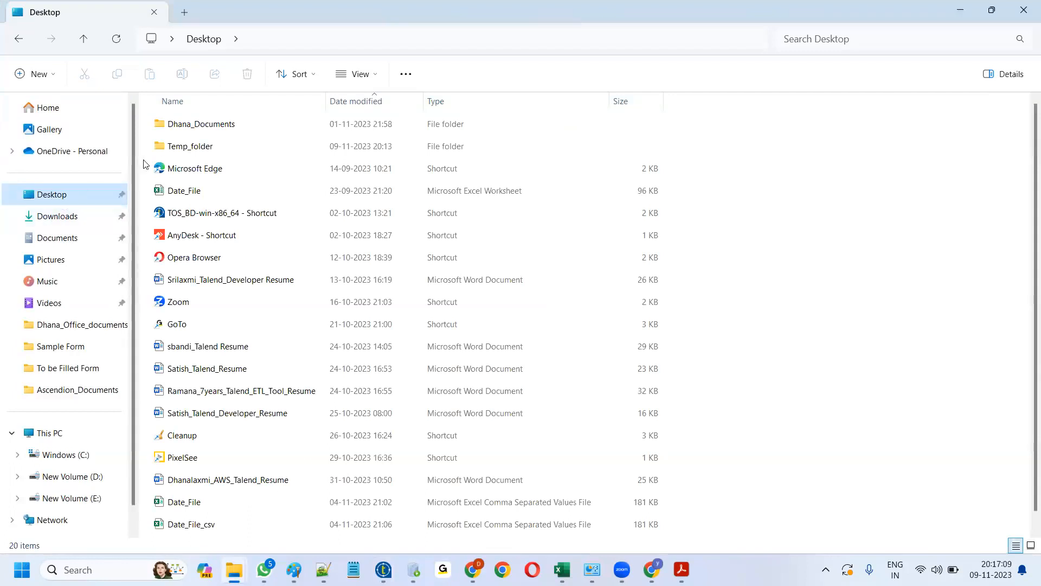
left_click(194, 147)
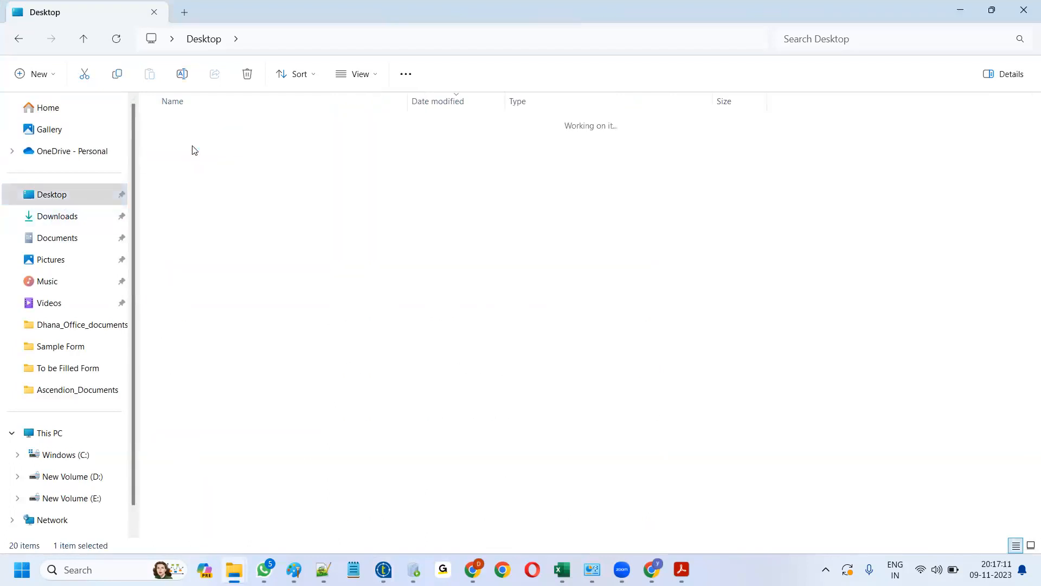
left_click(200, 129)
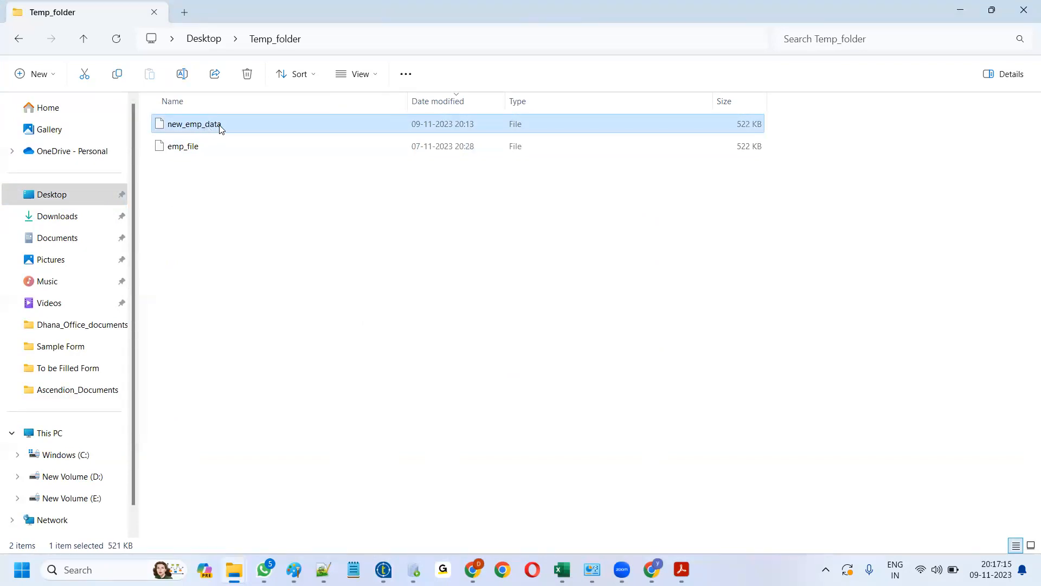
right_click(200, 128)
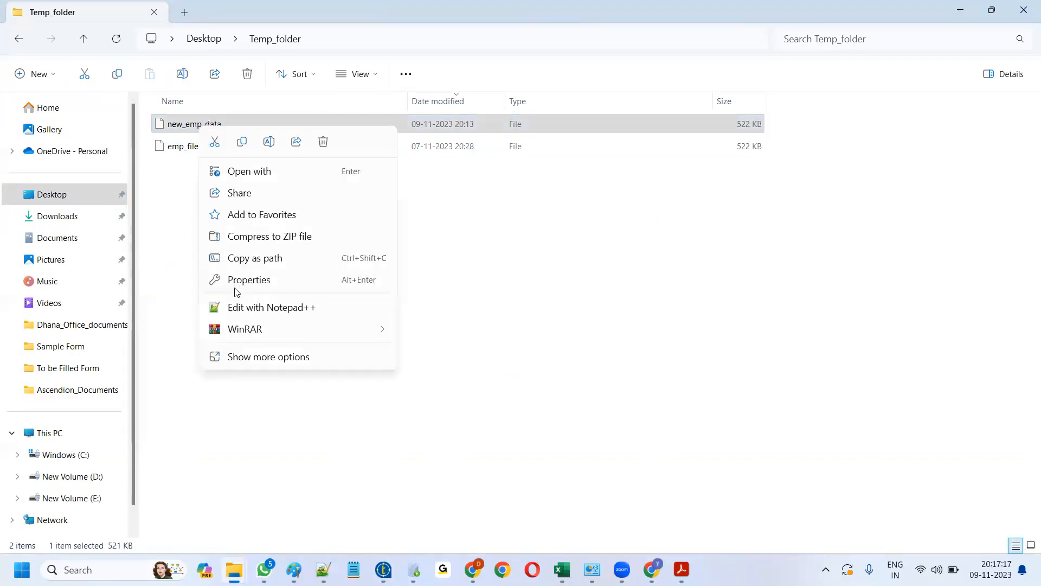
left_click(242, 307)
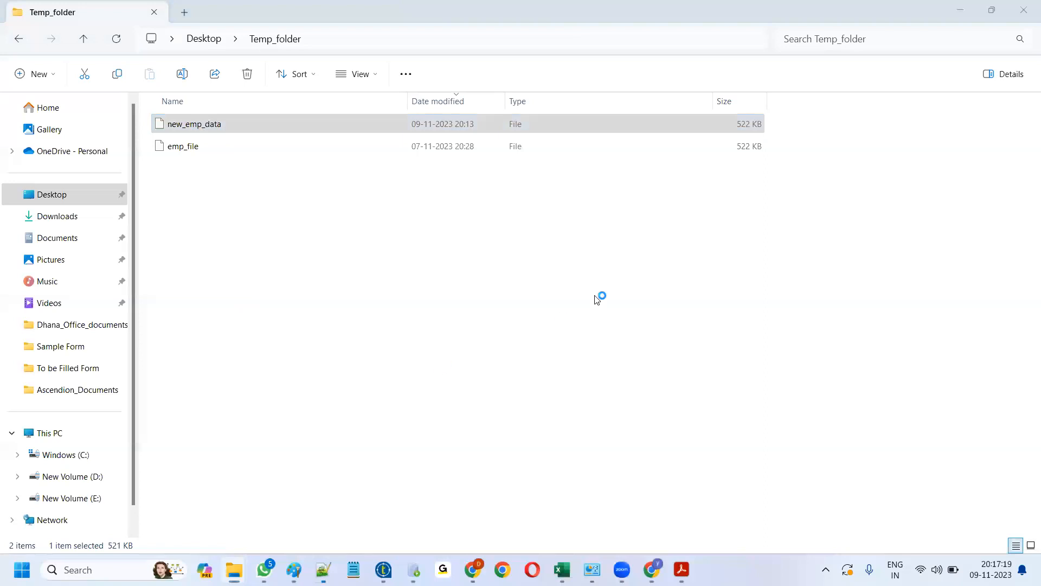
- Reload new_emp_data and review its 15,002 lines with the EMPNO–LOC header
left_click(568, 348)
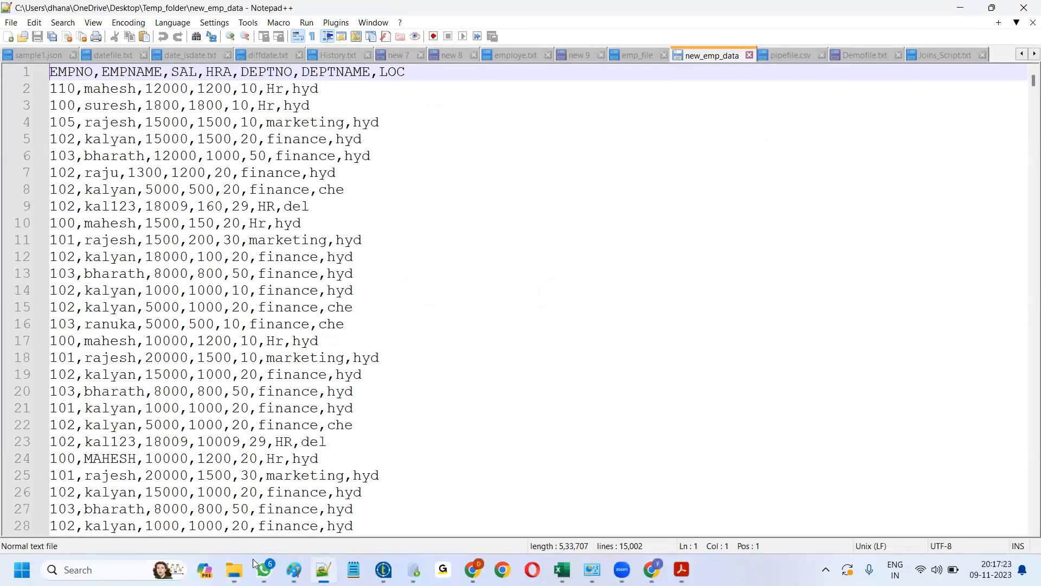
mouse_move(253, 559)
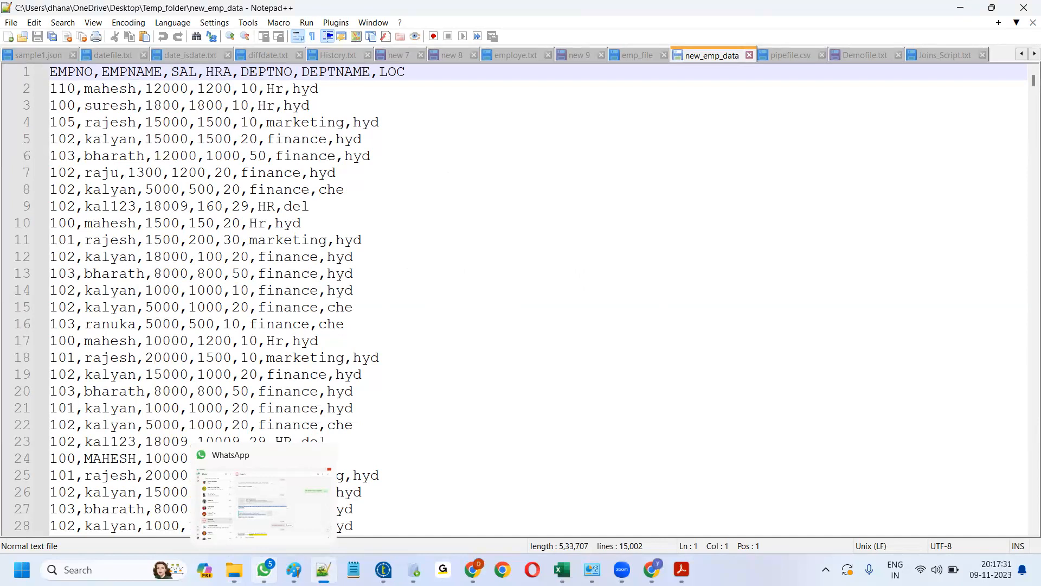
left_click(383, 570)
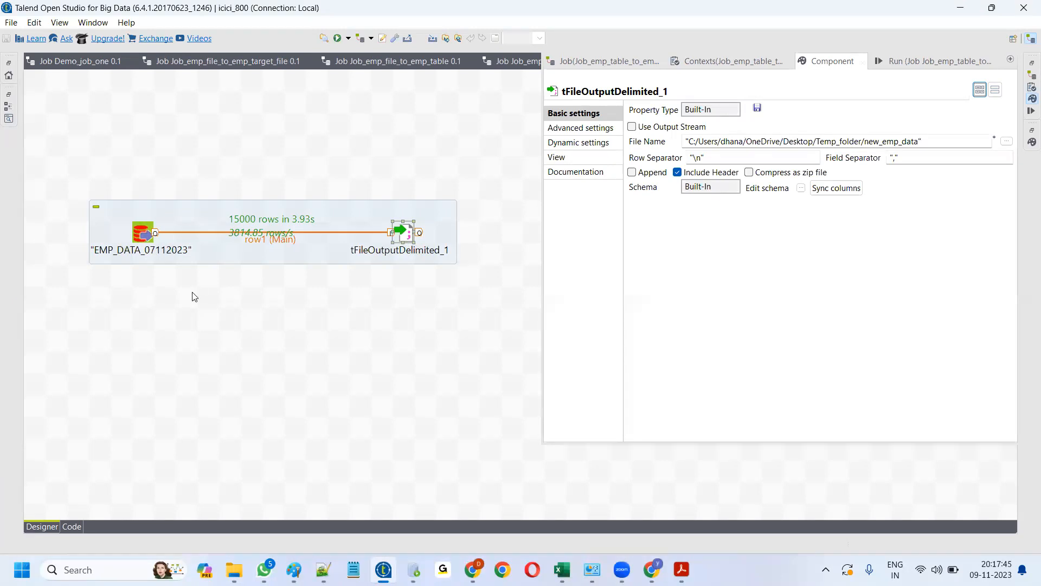
- Restore and widen the Repository panel, then launch Retrieve Schema on Oracle_local
key("ctrl+m")
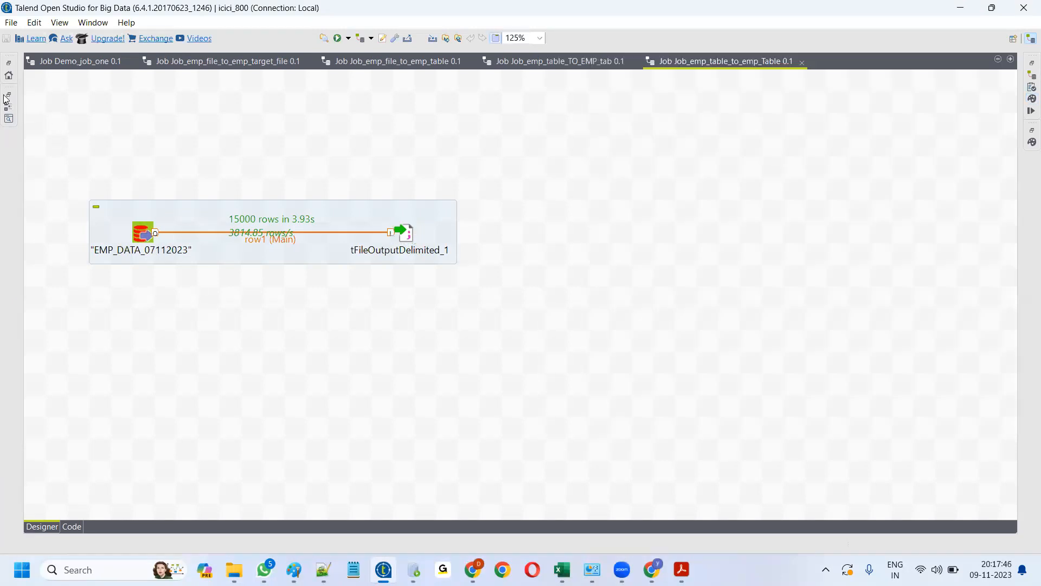
left_click(10, 68)
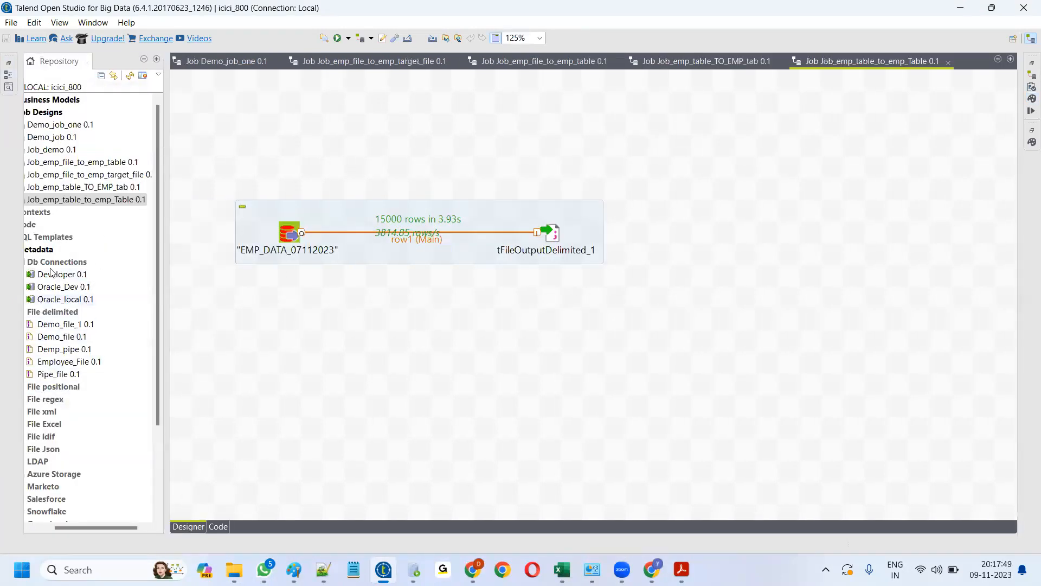
left_click_drag(86, 527, 57, 523)
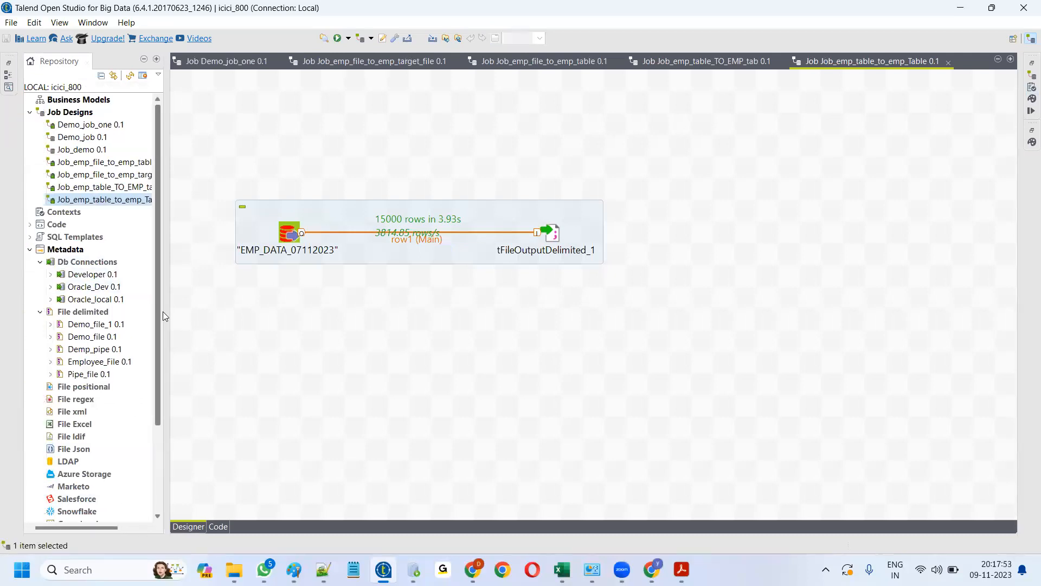
left_click_drag(164, 317, 239, 319)
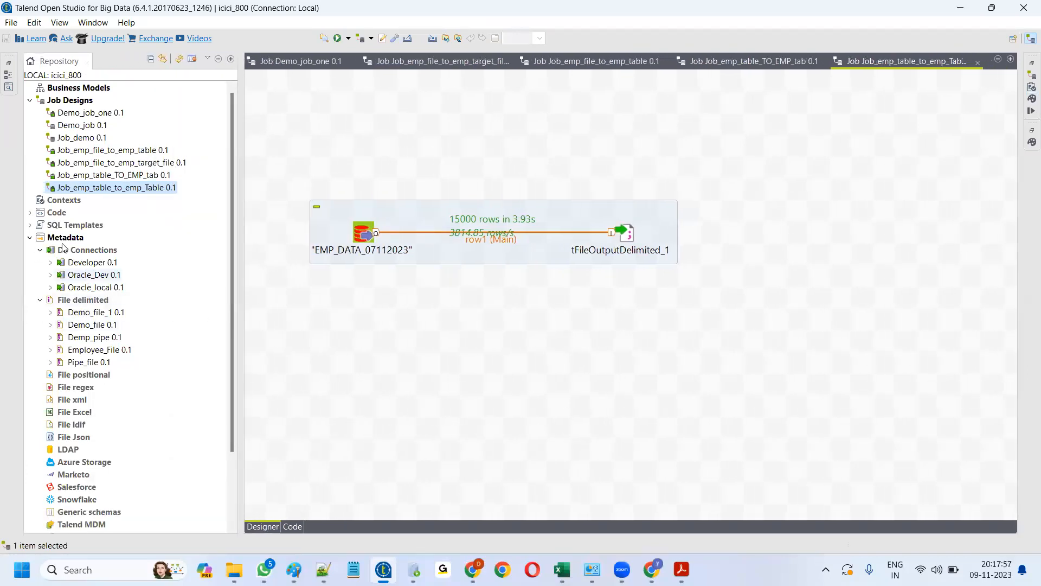
right_click(91, 289)
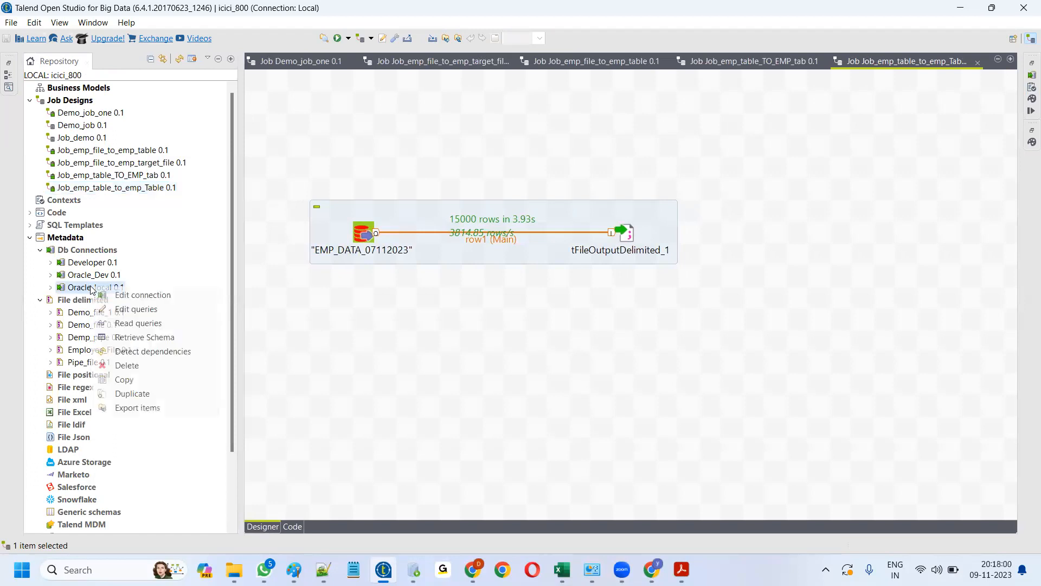
left_click(145, 337)
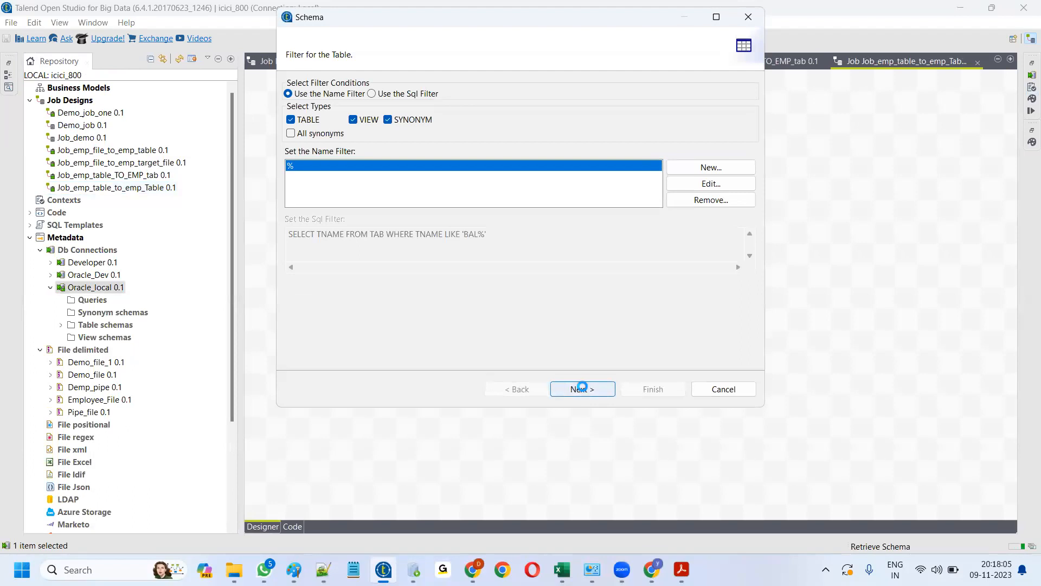
- Under the SYSTEM schema, tick EMP_DATA_DEMO for schema retrieval, leaving FILTER_DATA unticked
left_click(582, 390)
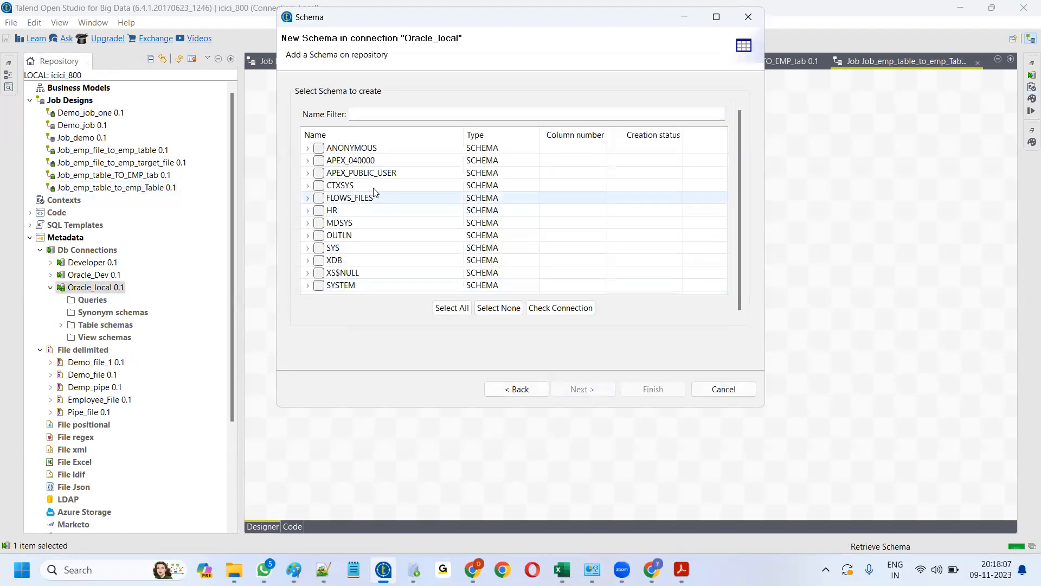
left_click(308, 286)
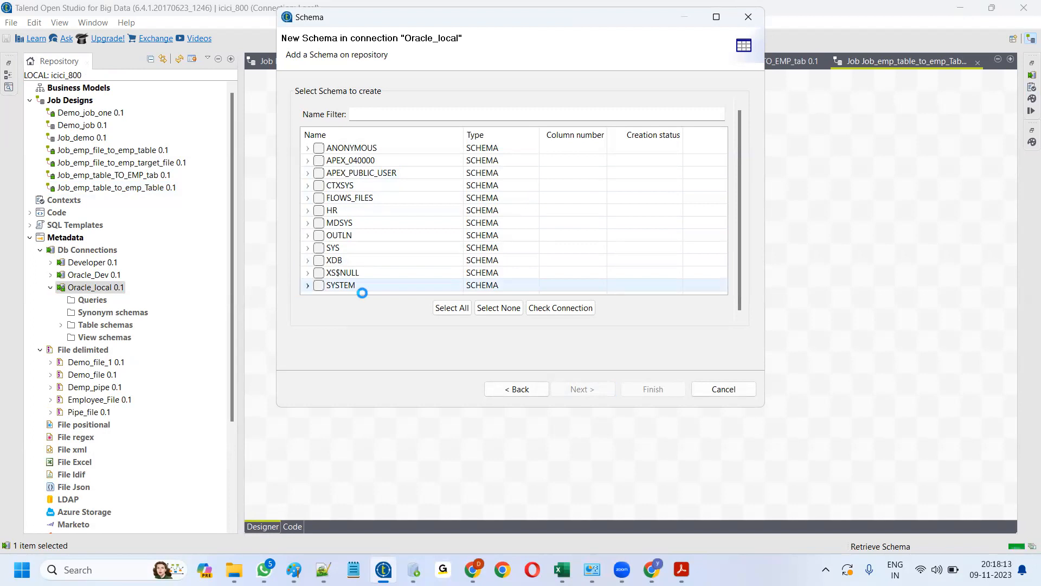
scroll(361, 233, "down", 15)
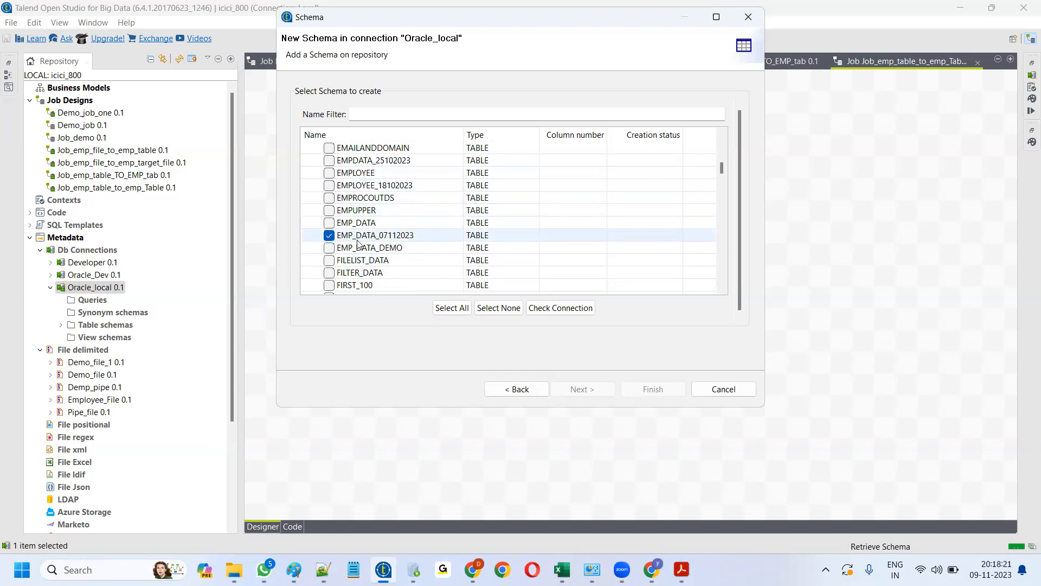
scroll(368, 240, "down", 1)
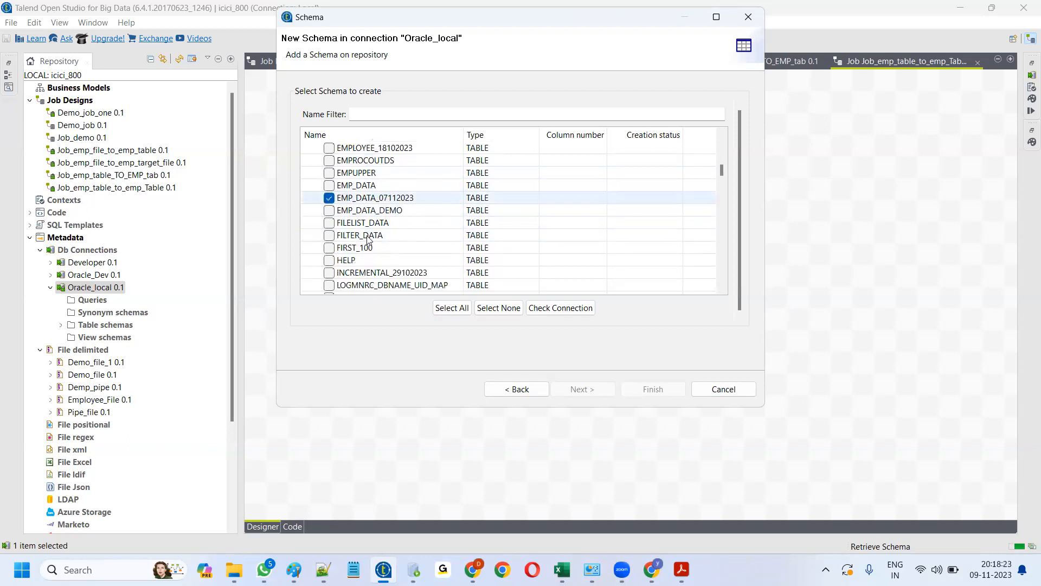
scroll(368, 241, "down", 1)
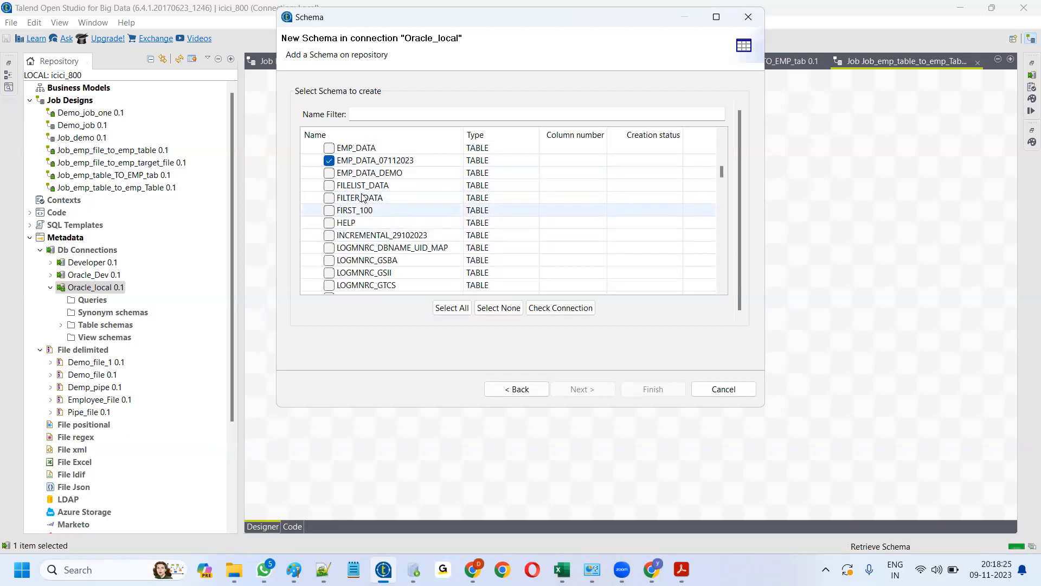
left_click(329, 199)
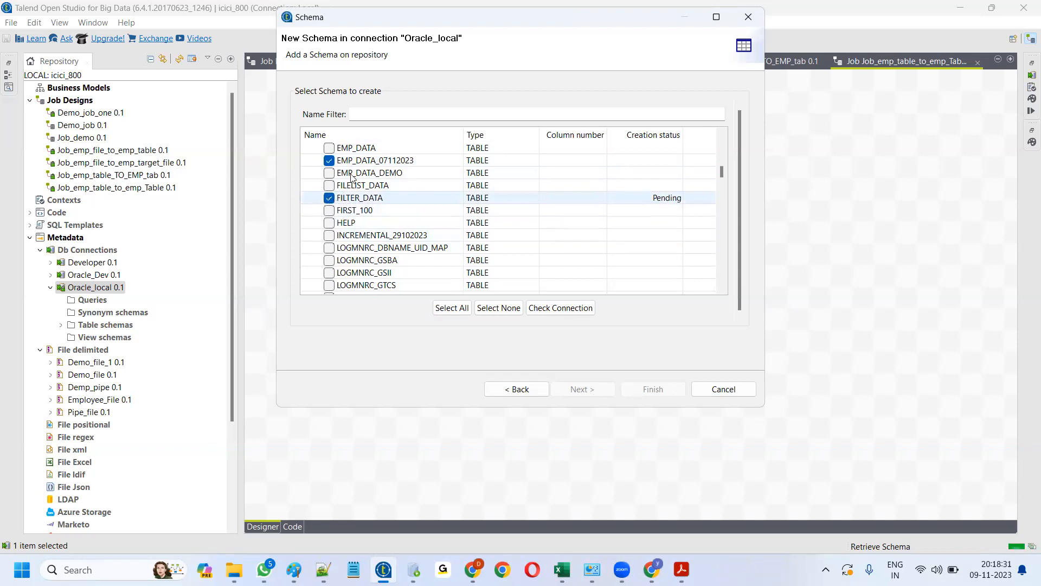
left_click(330, 198)
left_click(329, 173)
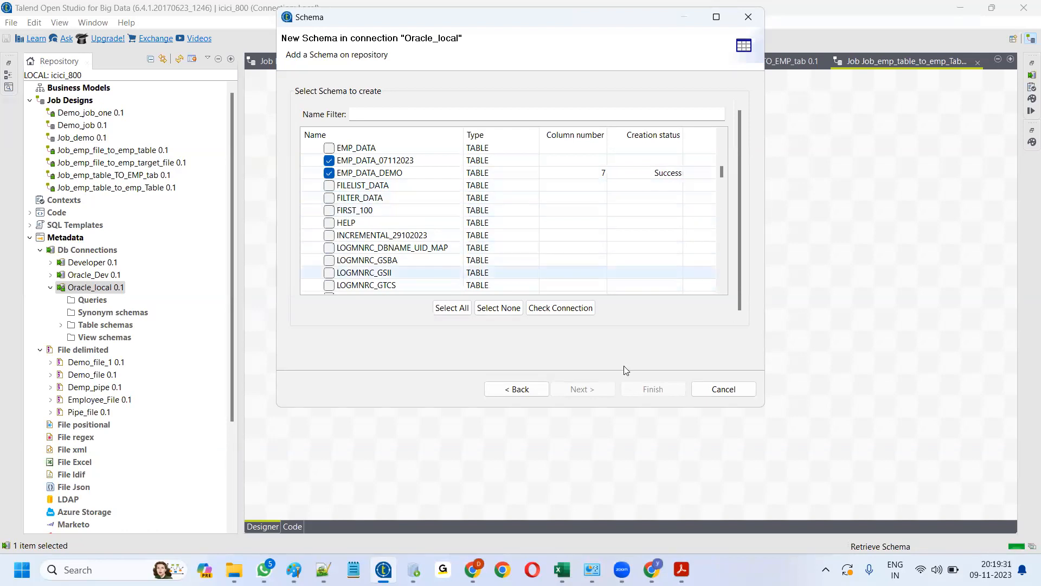
- Reload the SYSTEM table list and also tick the EMPDATA_25102023 table
left_click(520, 391)
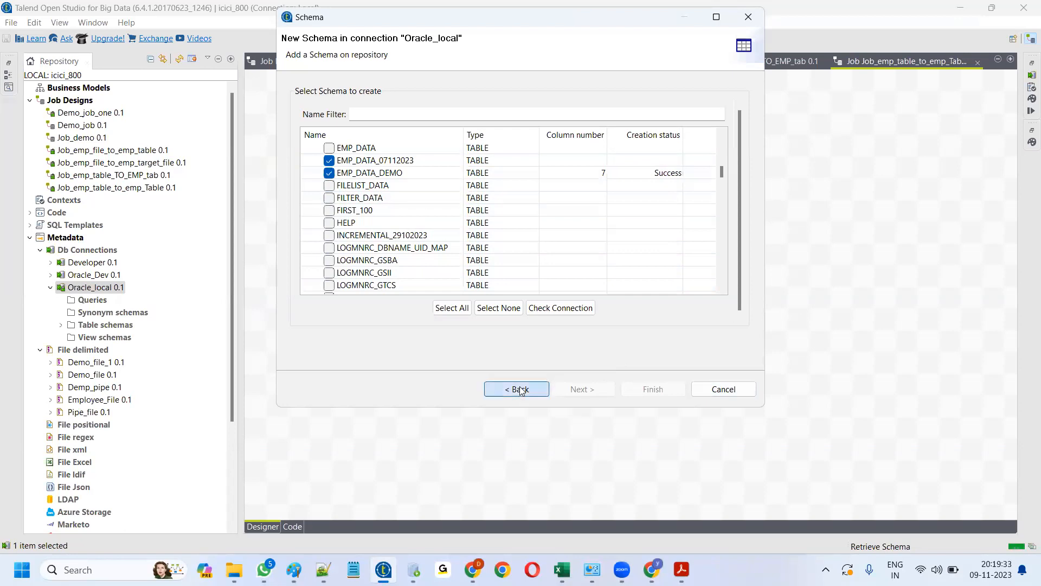
left_click(582, 389)
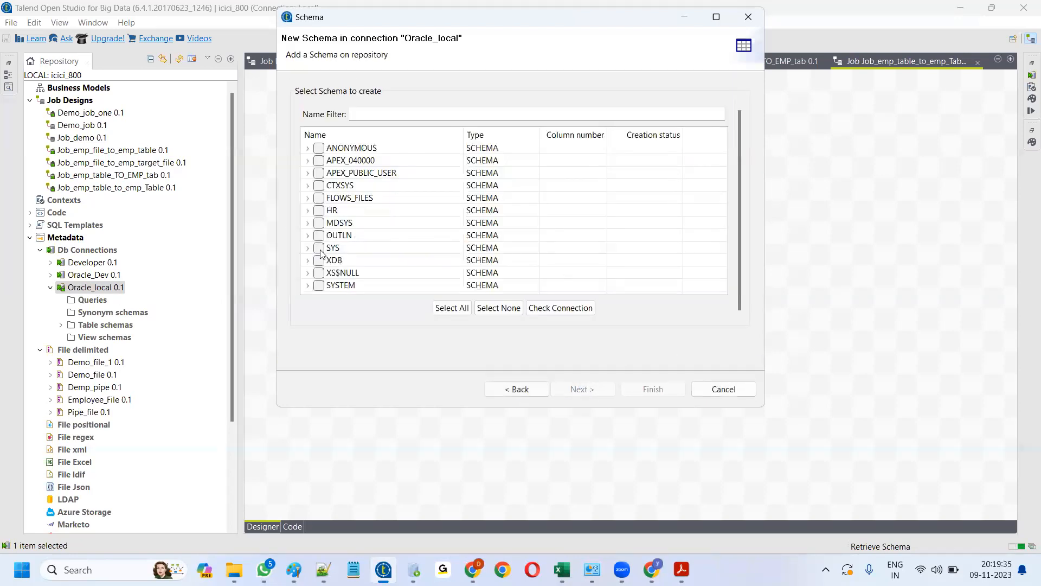
left_click(307, 285)
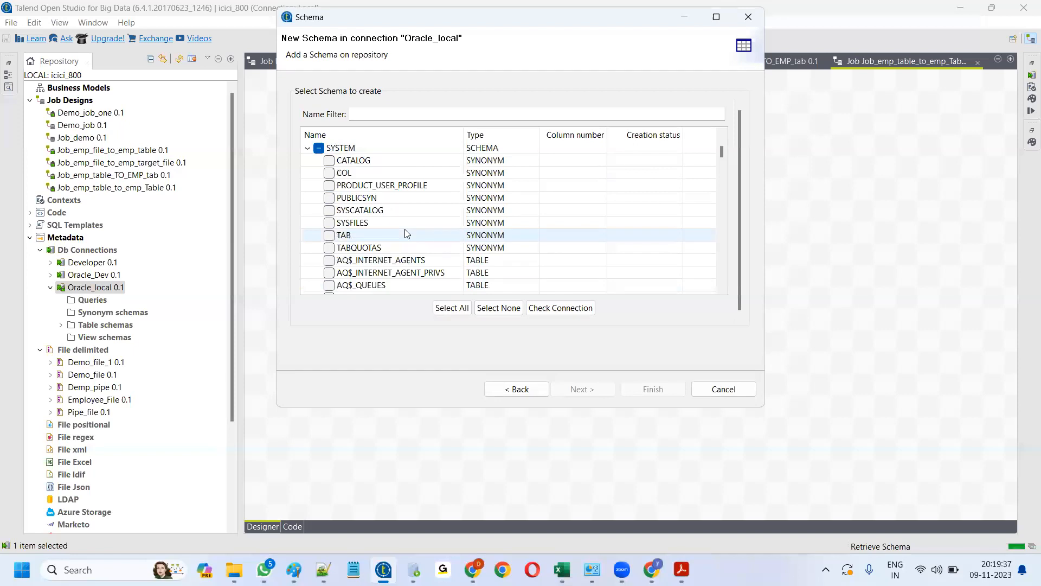
scroll(366, 208, "down", 3)
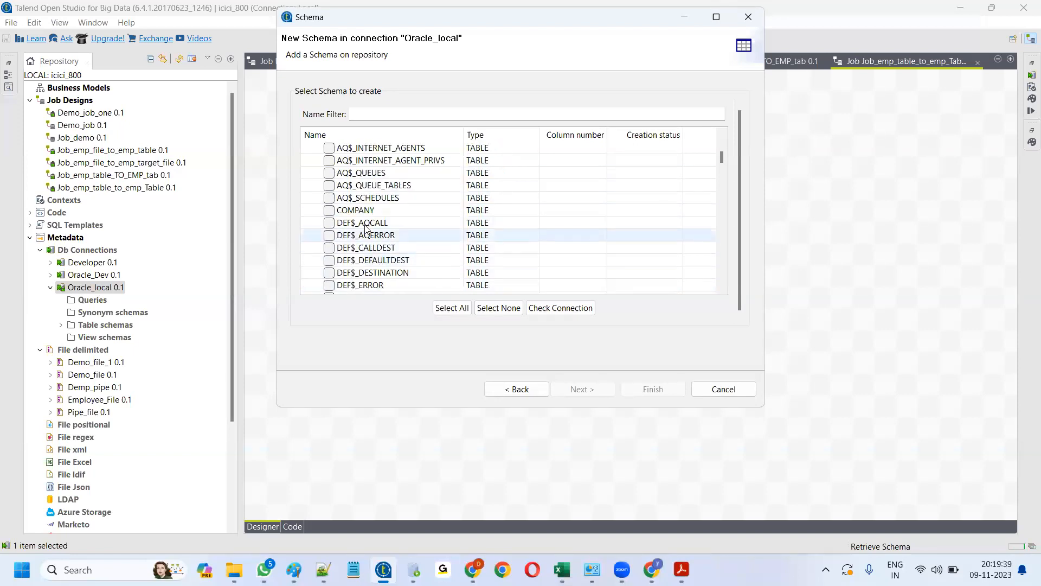
scroll(372, 254, "down", 3)
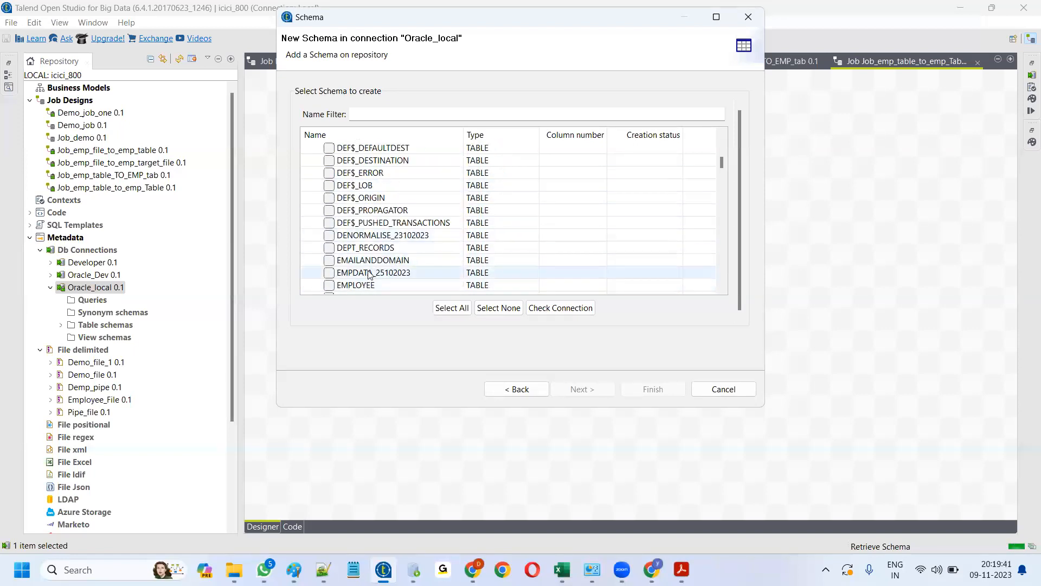
left_click(328, 272)
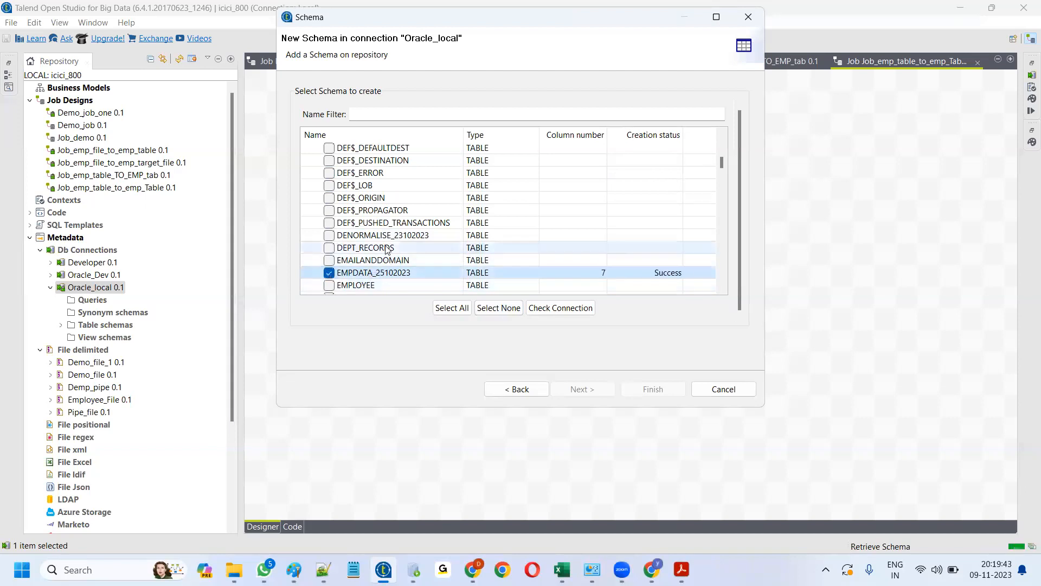
scroll(387, 249, "down", 1)
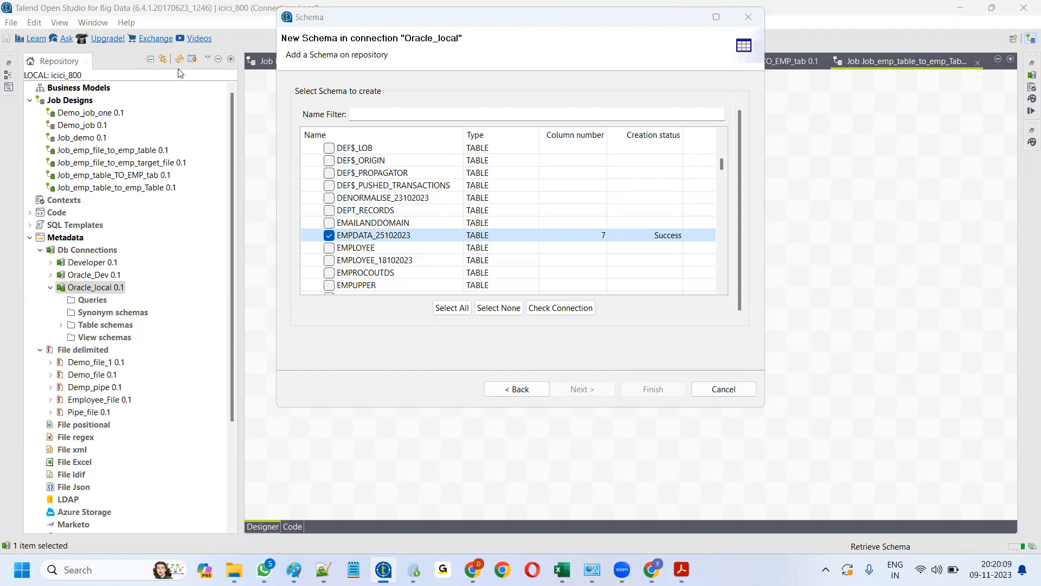
- Close the schema wizard, refresh the repository and expand Oracle_local's Table schemas
left_click(726, 389)
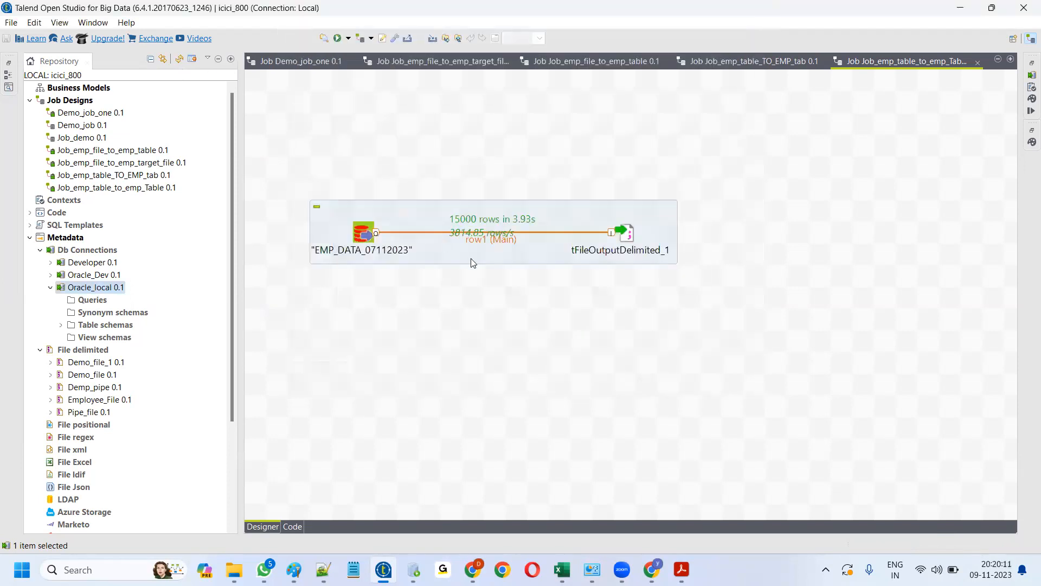
left_click(180, 59)
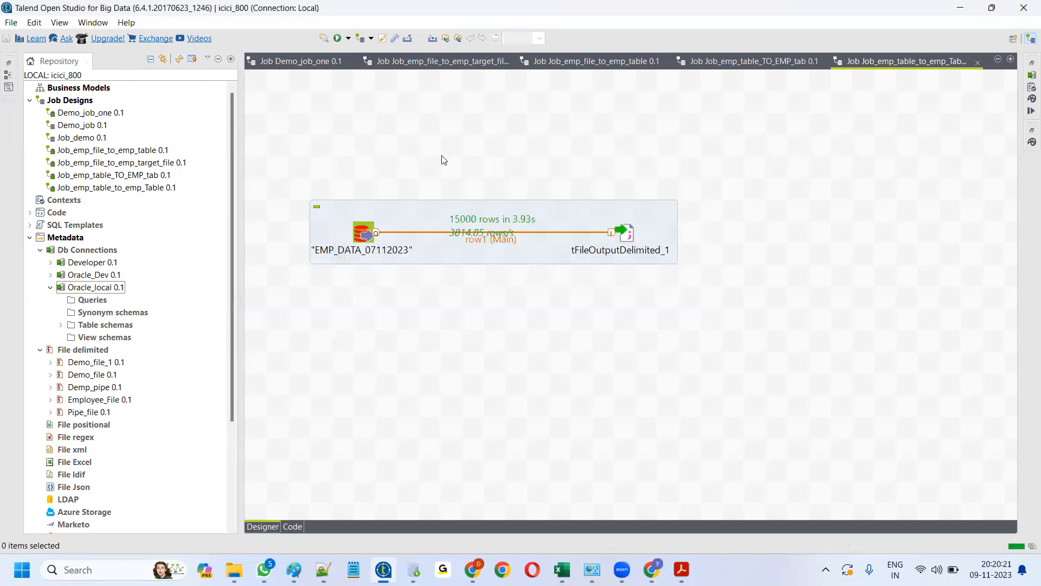
left_click(181, 61)
left_click(60, 325)
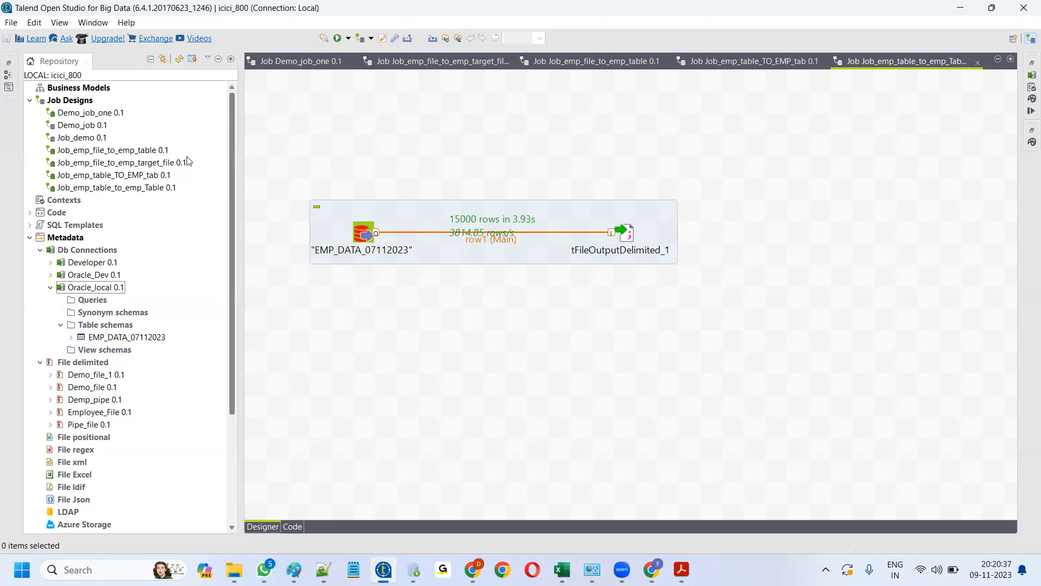
- Create a new job under Job Designs named Job_emp_pipe_table_to_emp_file
right_click(74, 100)
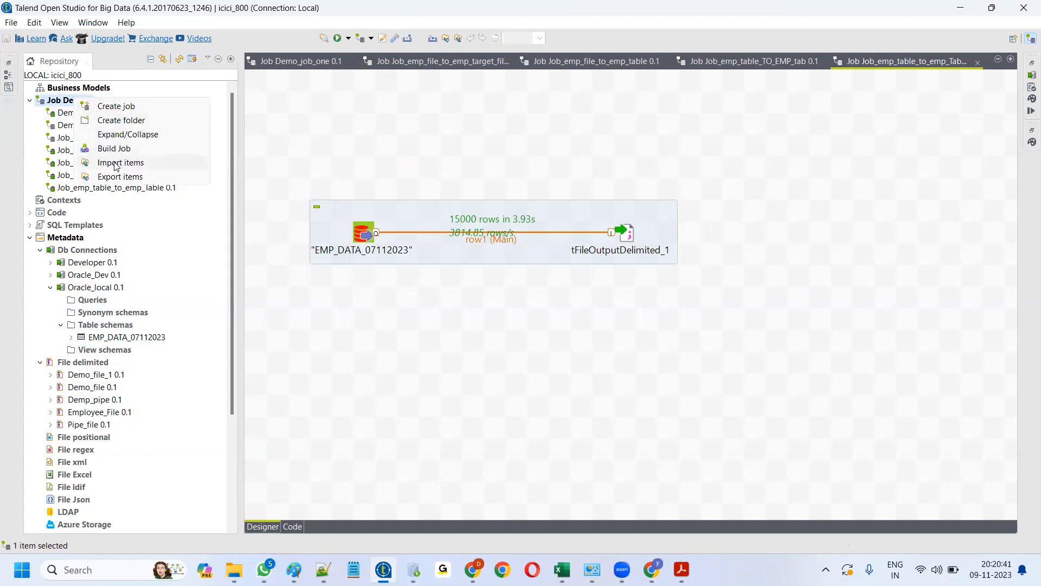
left_click(115, 107)
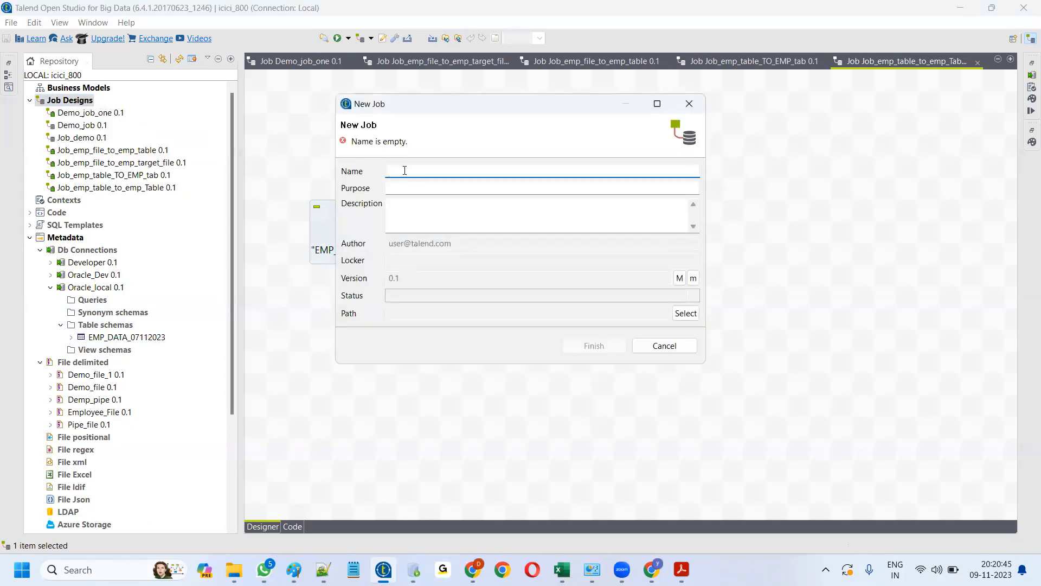
type("Job_")
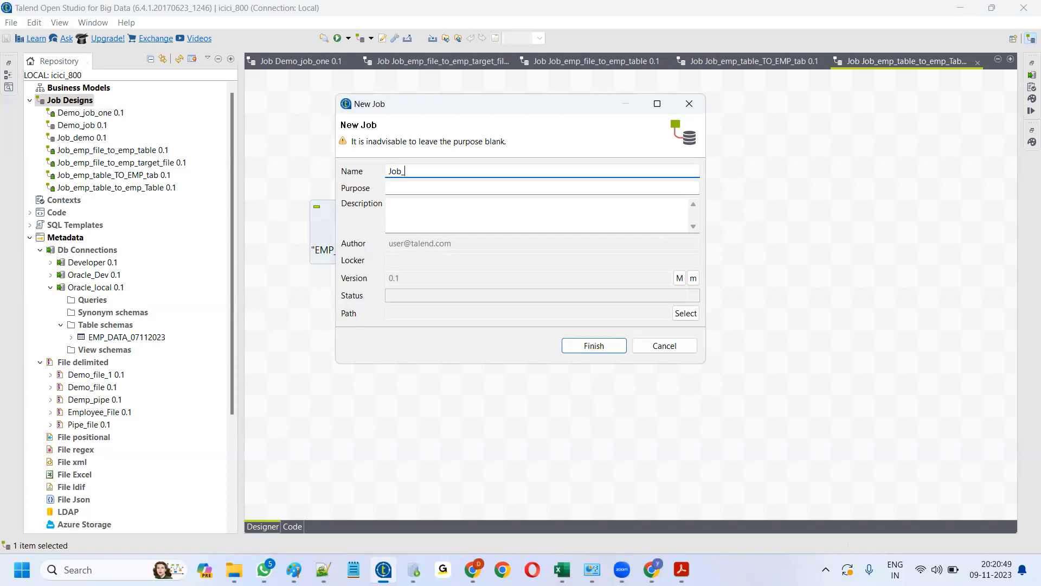
type("pip")
type("emp_")
double_click(444, 170)
left_click_drag(455, 170, 447, 172)
left_click(451, 172)
type("em")
left_click(588, 346)
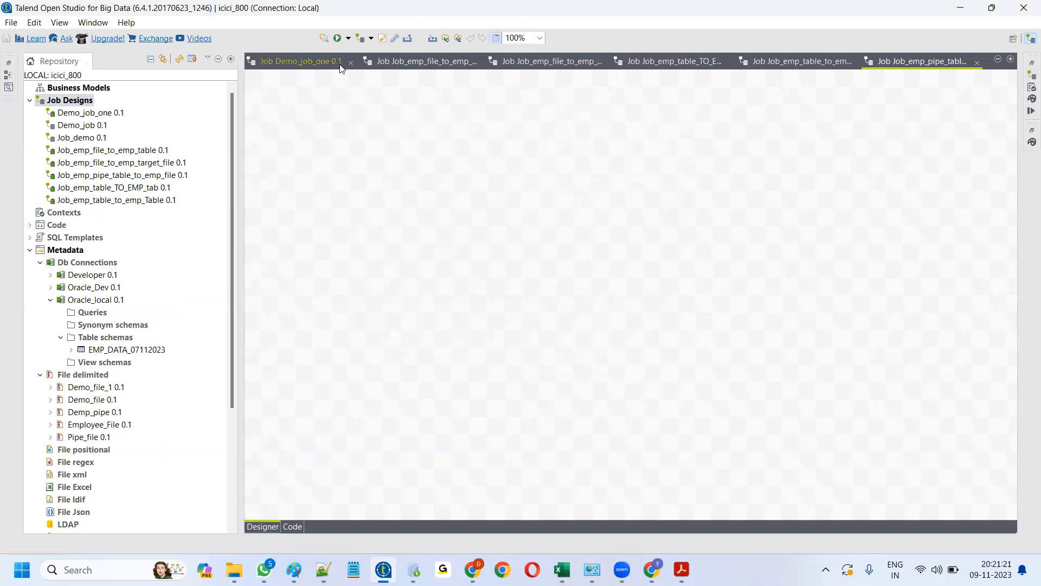
- Close the Demo_job_one, Job_emp_file_to_emp_table and Job_emp_table_TO_EMP_tab job tabs
left_click(349, 61)
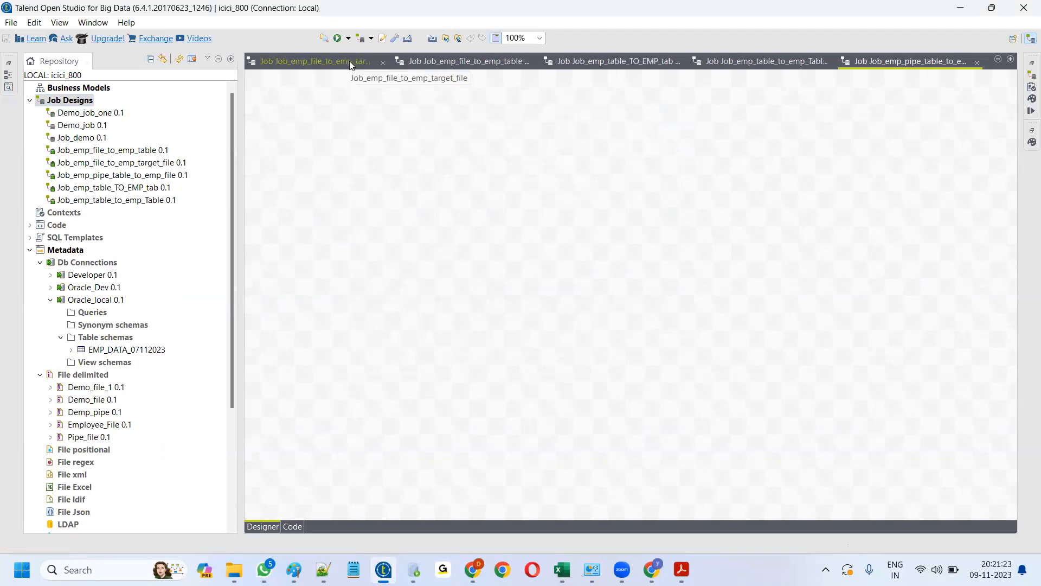
left_click(384, 62)
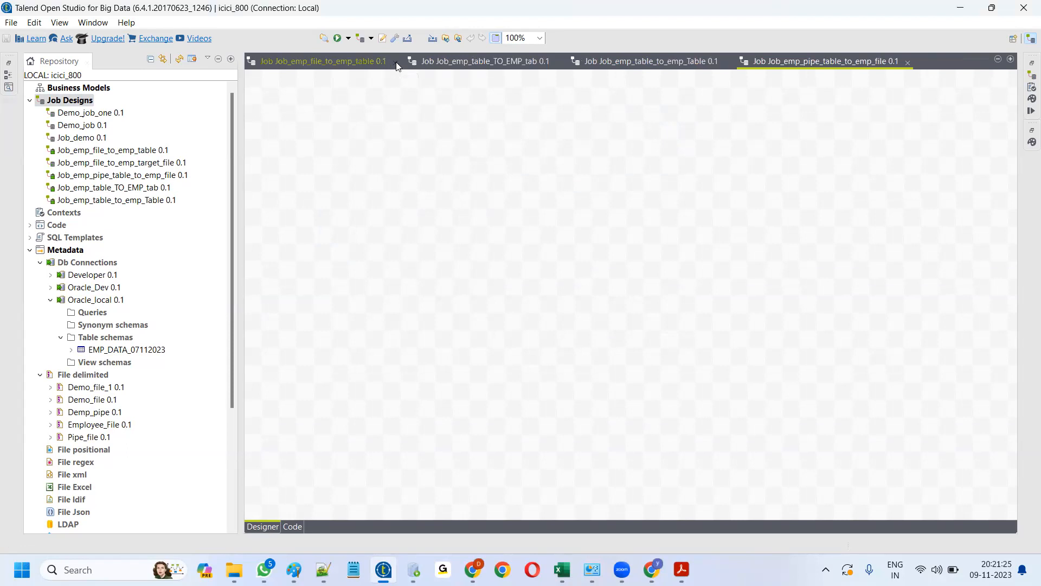
left_click(383, 61)
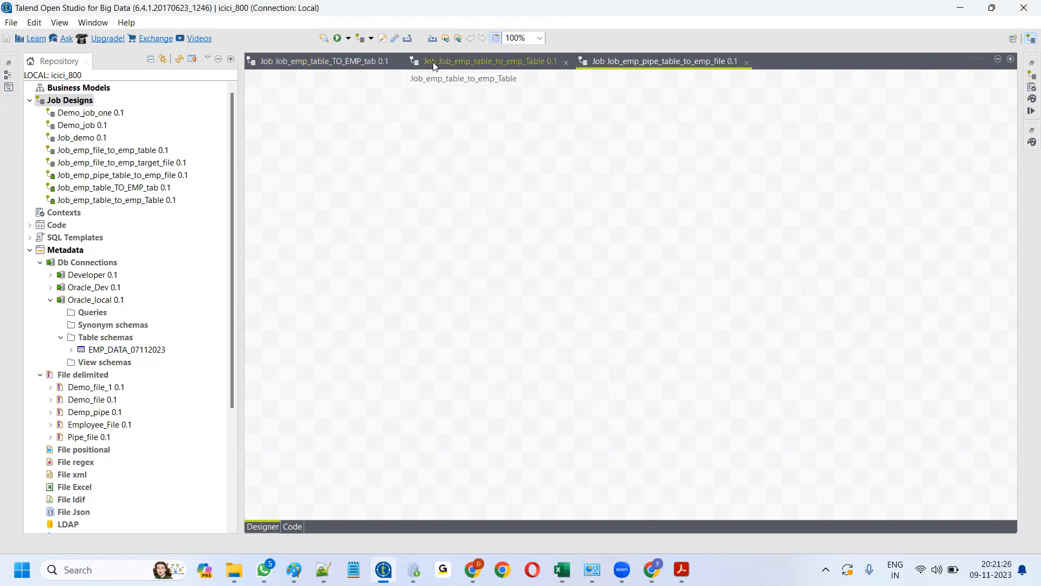
left_click(397, 62)
- Place Pipe_file as a tFileInputDelimited and Oracle_Dev as a tOracleOutput on the canvas
scroll(89, 335, "down", 2)
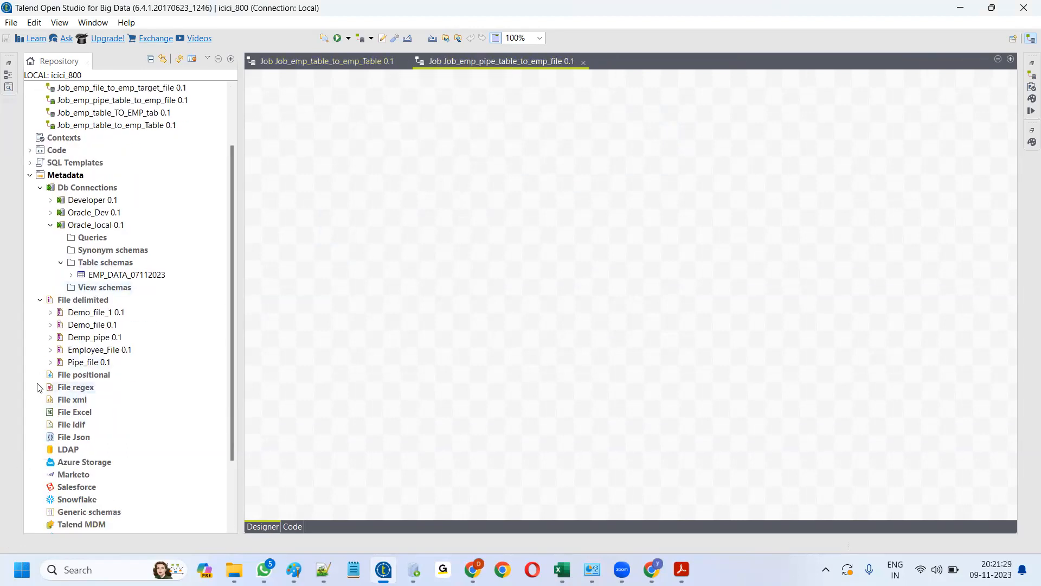
left_click_drag(87, 364, 398, 269)
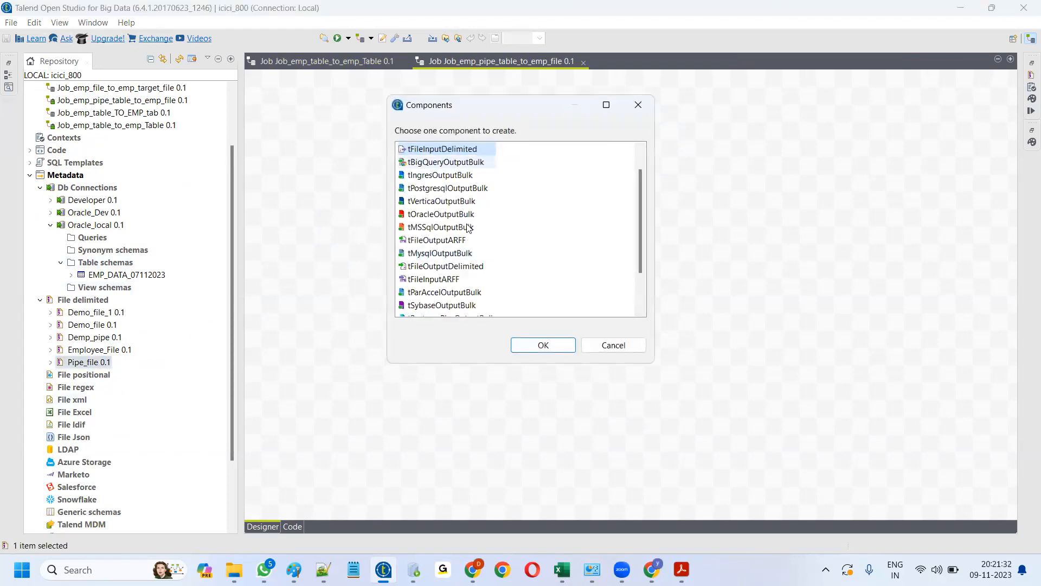
left_click(536, 345)
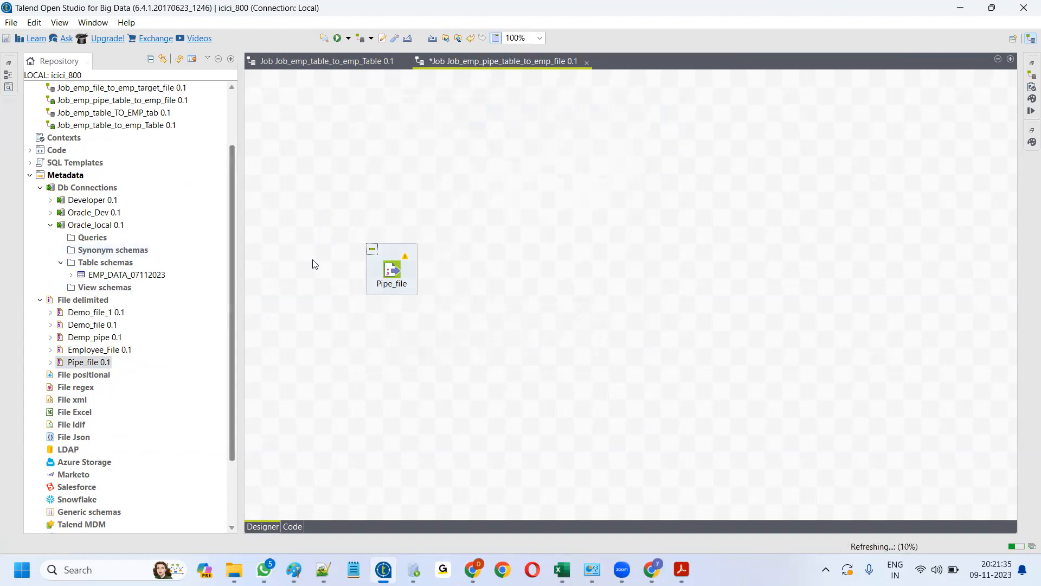
left_click(61, 262)
left_click_drag(88, 215, 671, 233)
left_click(433, 175)
left_click(550, 345)
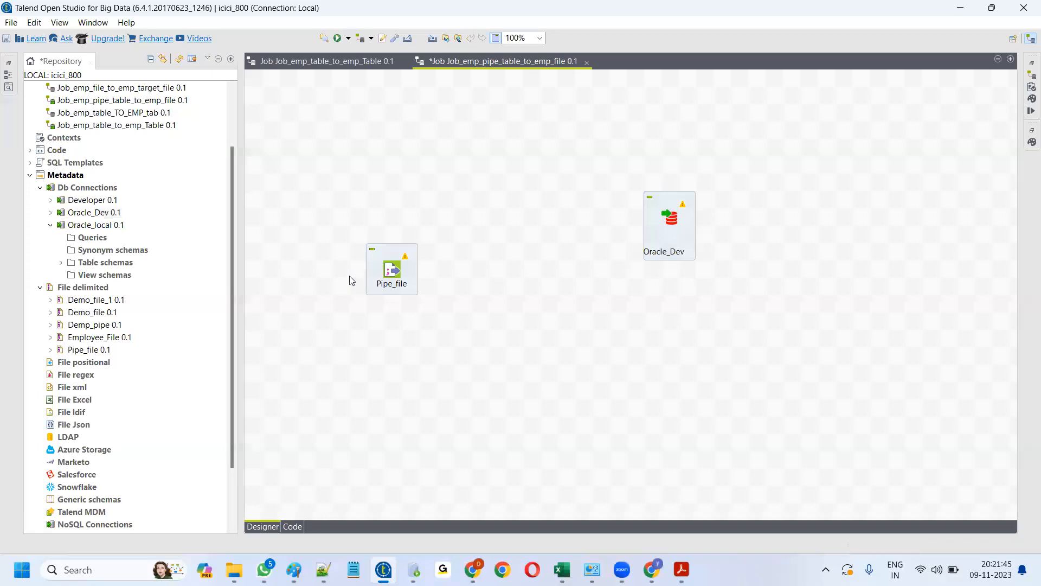
right_click(391, 269)
- Link Pipe_file to Oracle_Dev with a Main row connection
mouse_move(503, 280)
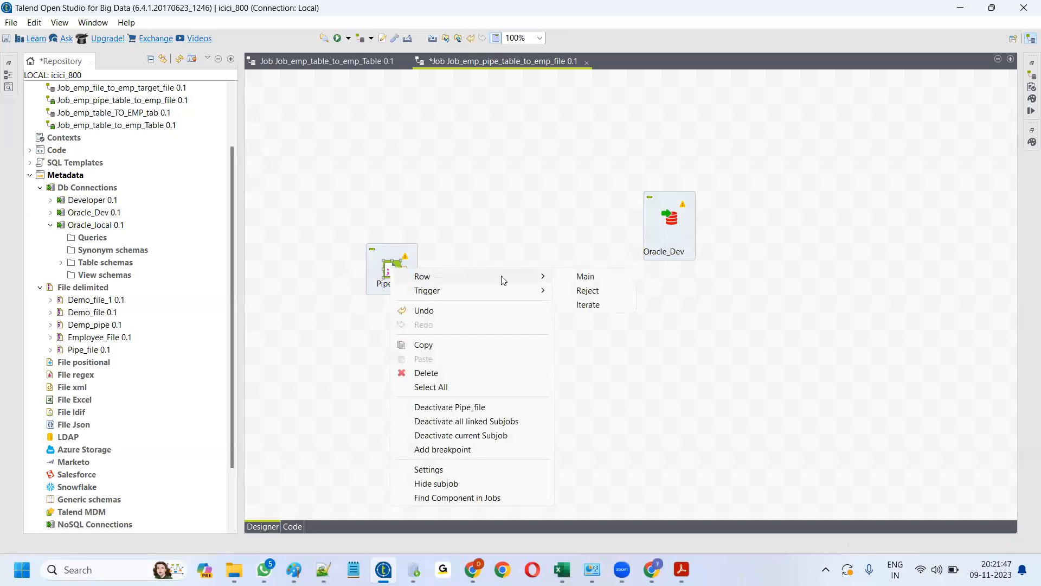
left_click(585, 276)
left_click(498, 325)
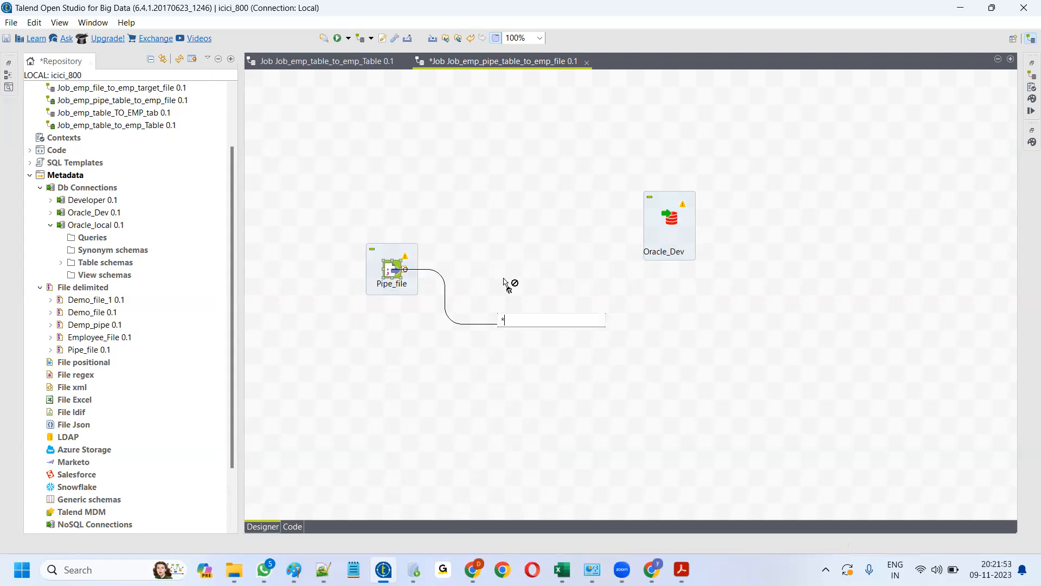
left_click(468, 352)
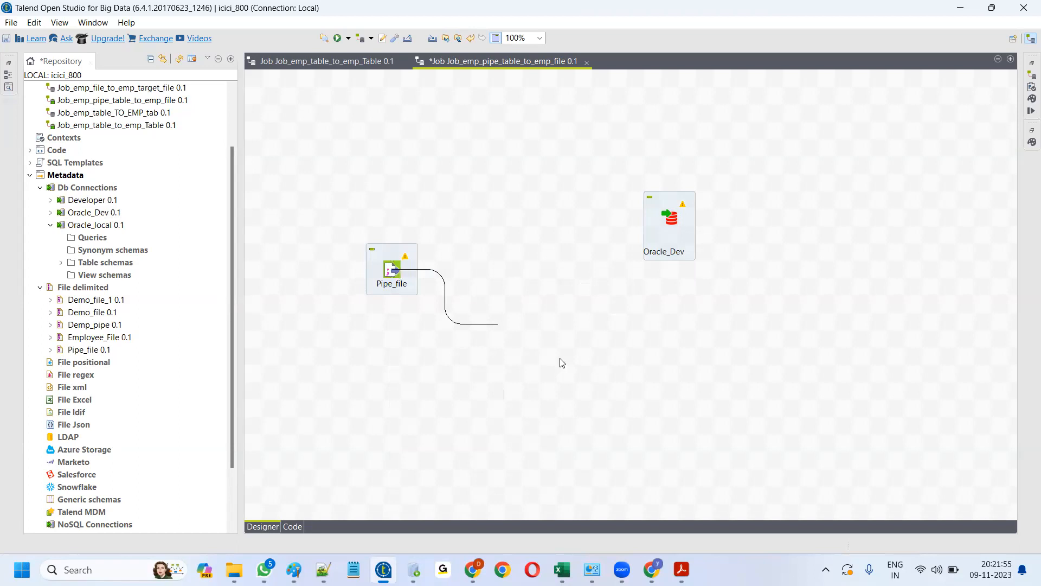
right_click(392, 268)
mouse_move(435, 277)
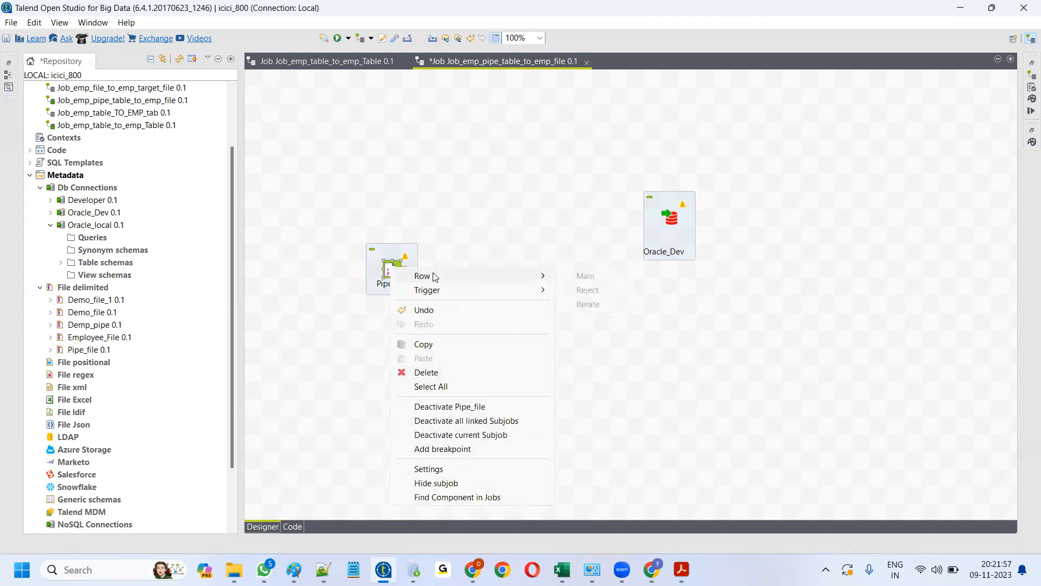
left_click(586, 276)
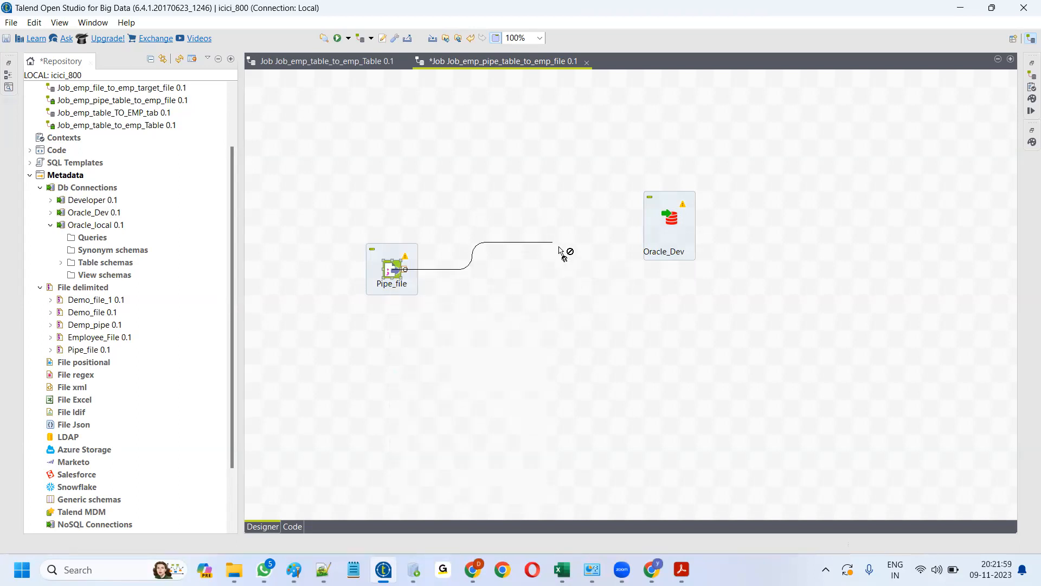
left_click(672, 221)
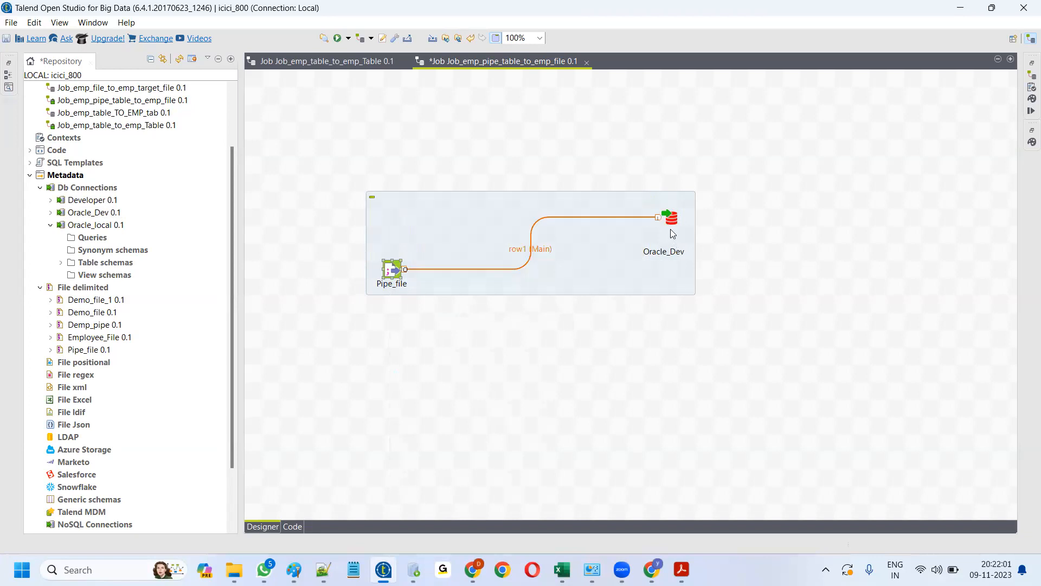
- Zoom the job canvas to 125% and reposition the subjob
left_click(671, 221)
left_click_drag(670, 237, 671, 290)
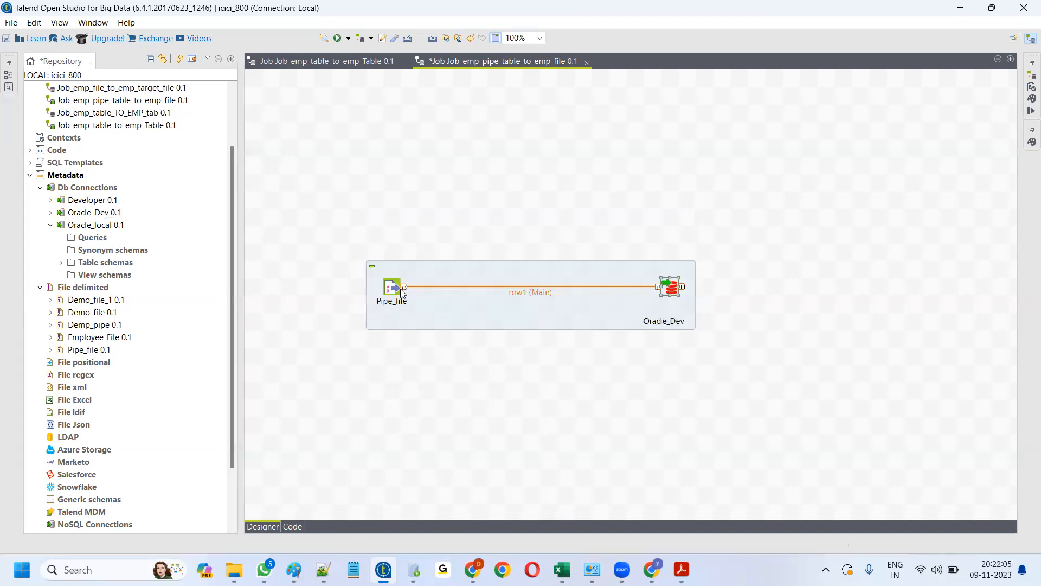
left_click(540, 38)
left_click(512, 117)
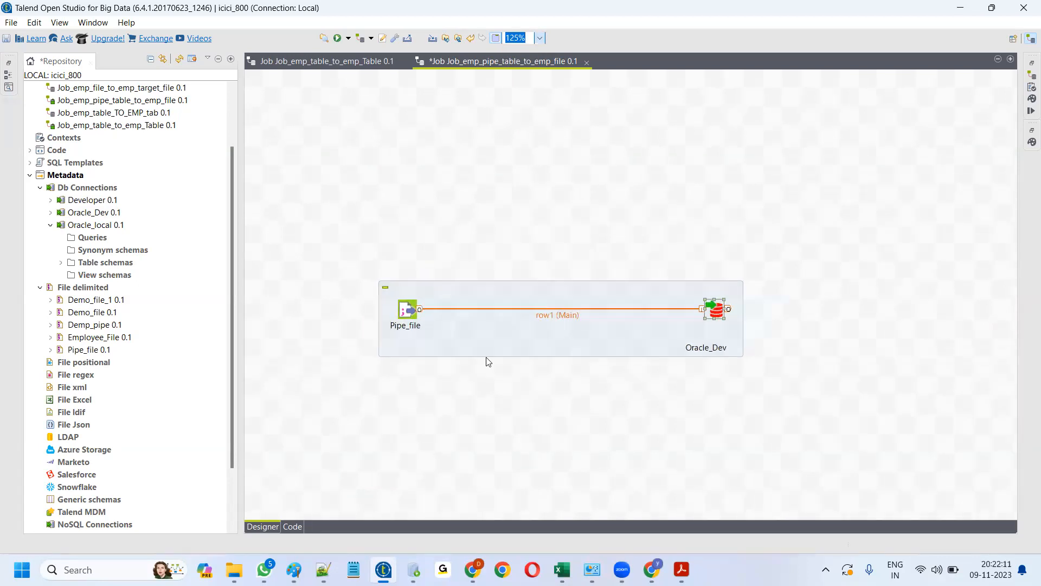
left_click_drag(543, 322, 410, 278)
- Set Oracle_Dev's table to Emp_Pipe_data_09112023 with 'Drop table if exists and create'
double_click(654, 303)
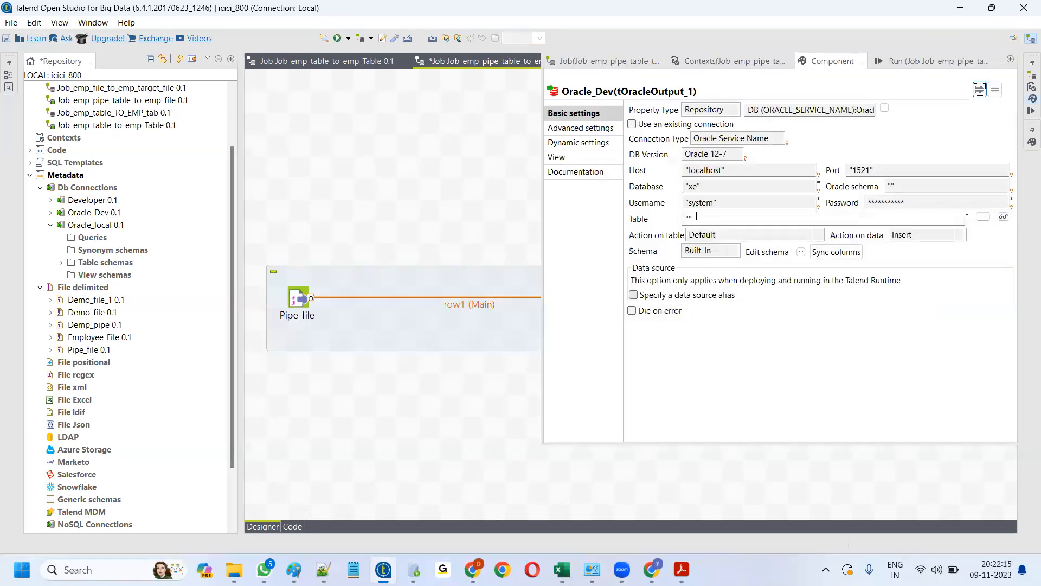
left_click(696, 216)
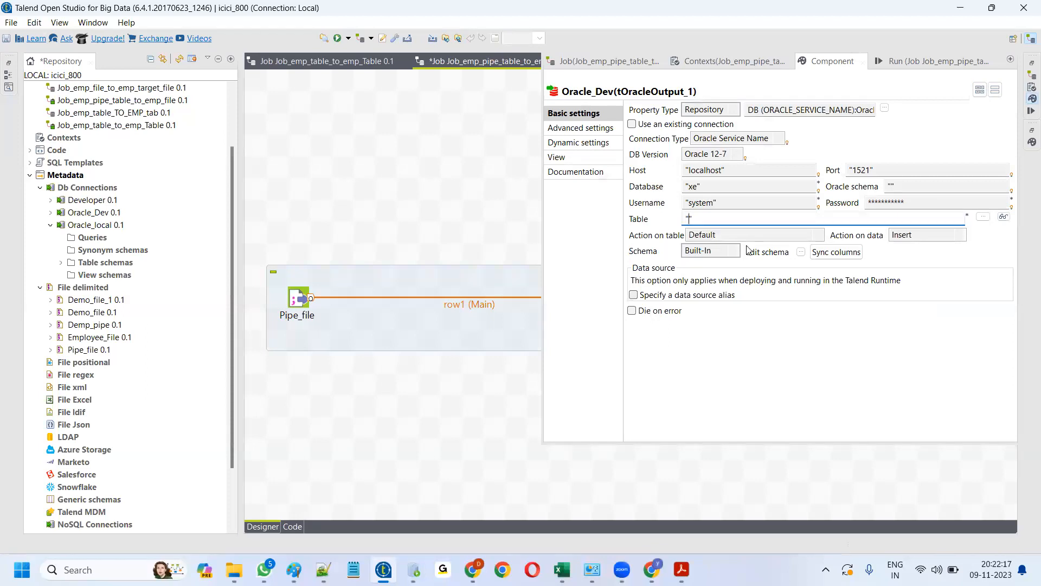
type("P")
type("ip")
type("Emp_")
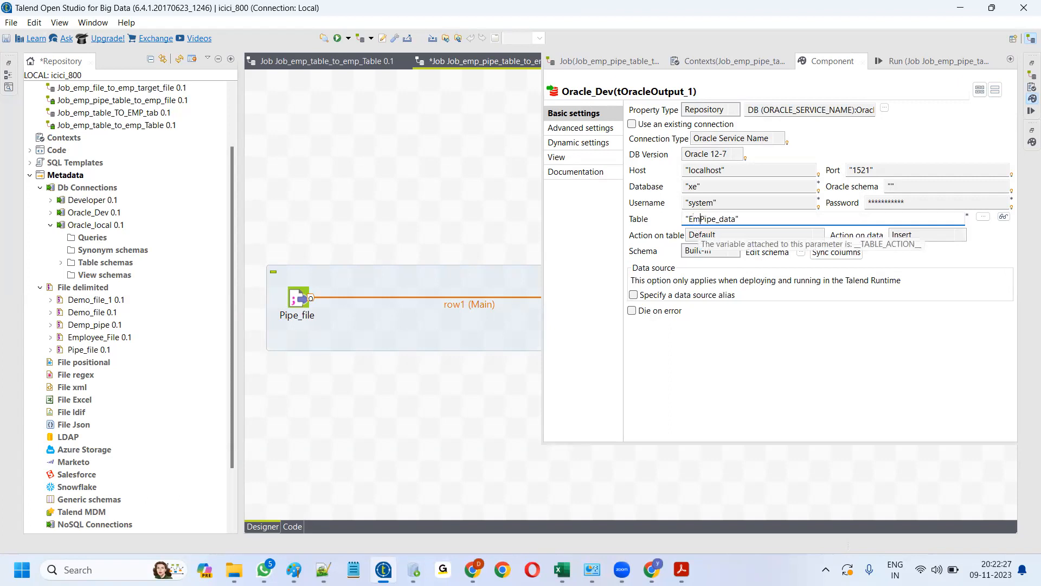
key("End")
type("_")
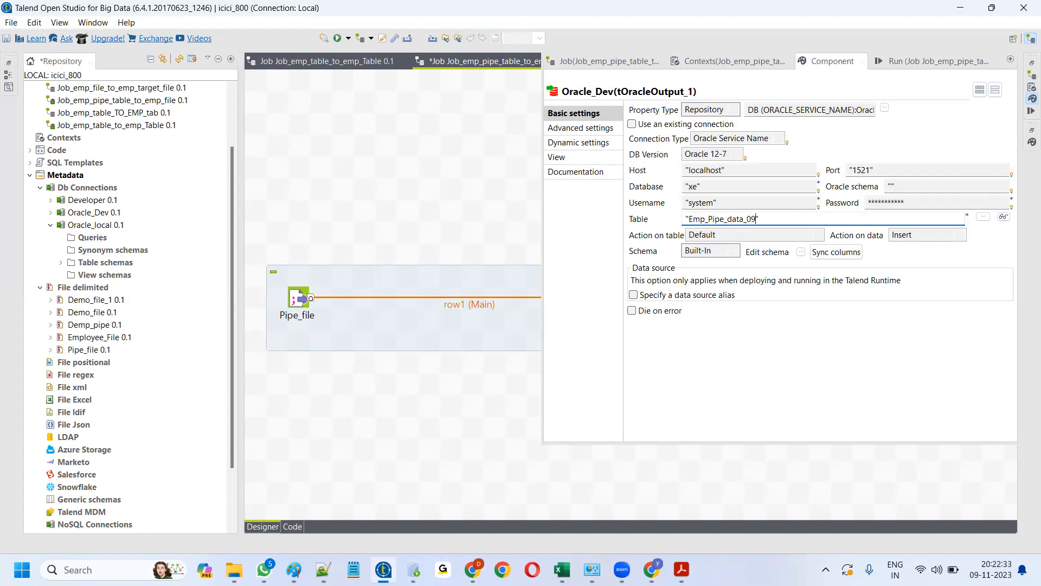
type("091120")
left_click(819, 237)
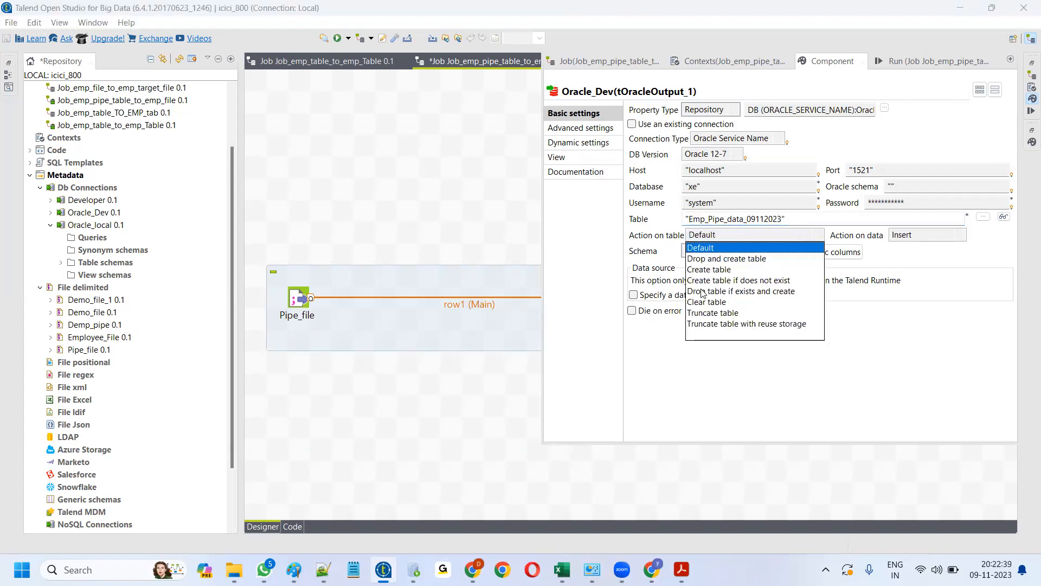
left_click(702, 293)
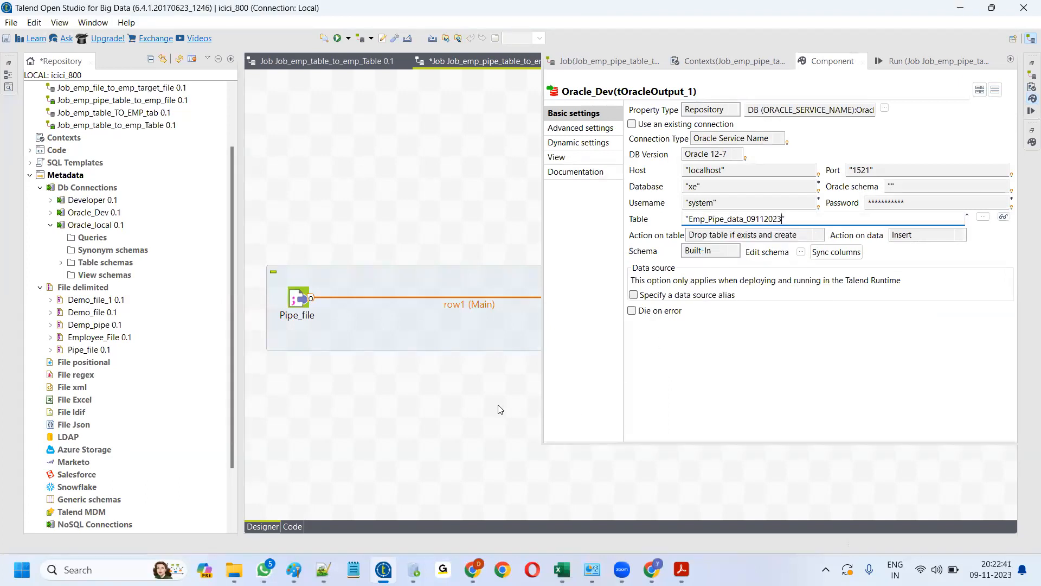
left_click(499, 410)
left_click(1026, 114)
- Run the job to load 22 rows, then copy Oracle_Dev's table name and switch to SQL Developer
left_click(686, 124)
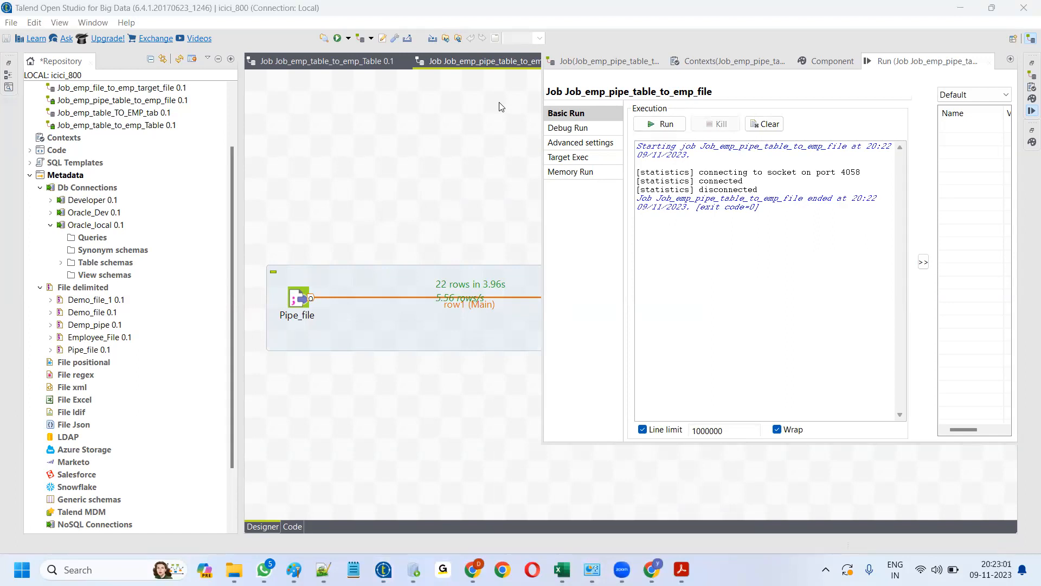
left_click(337, 168)
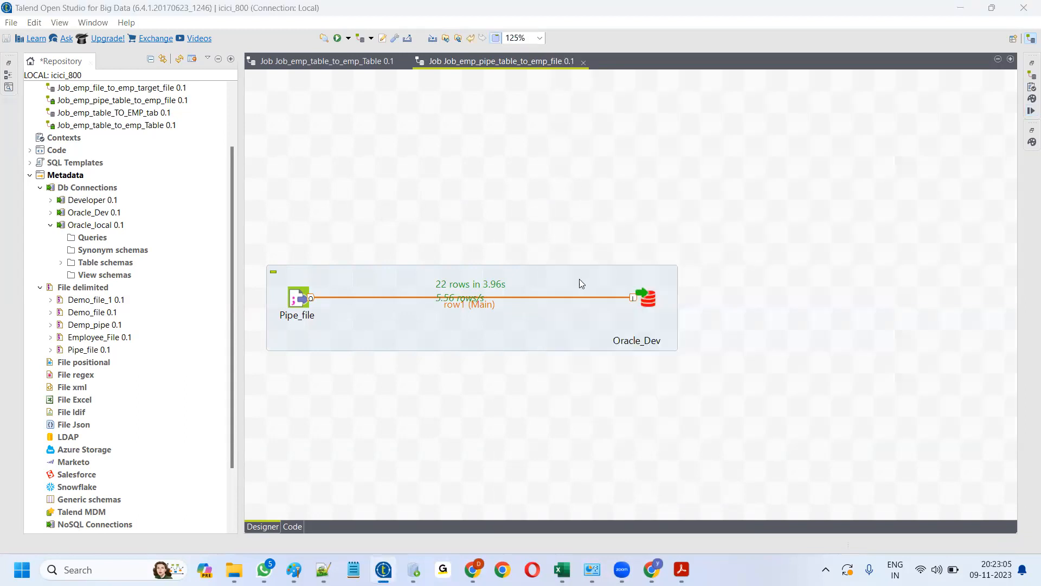
left_click(648, 300)
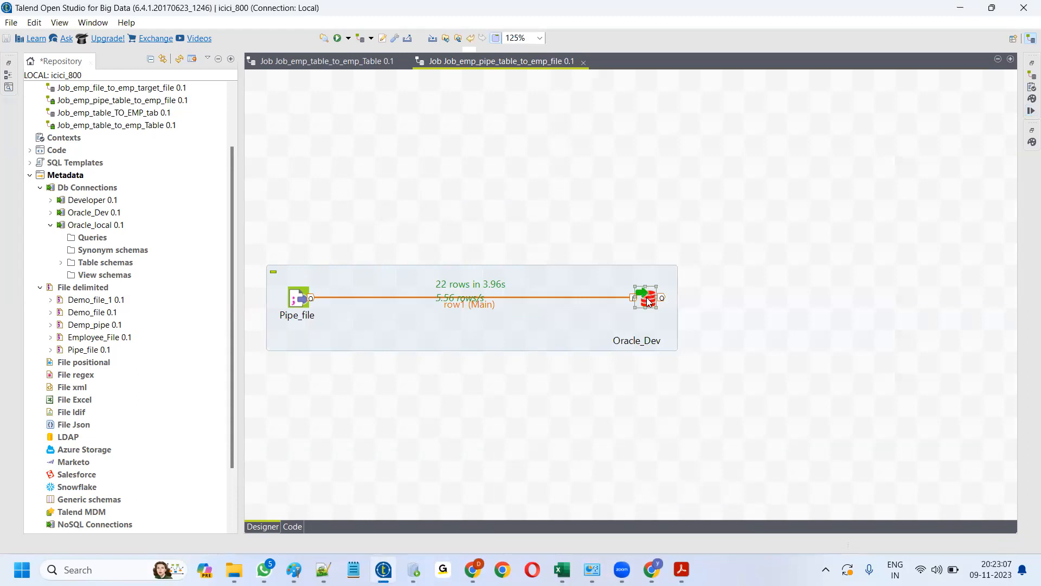
double_click(648, 299)
left_click(690, 219)
left_click_drag(691, 218, 780, 218)
key("ctrl+c")
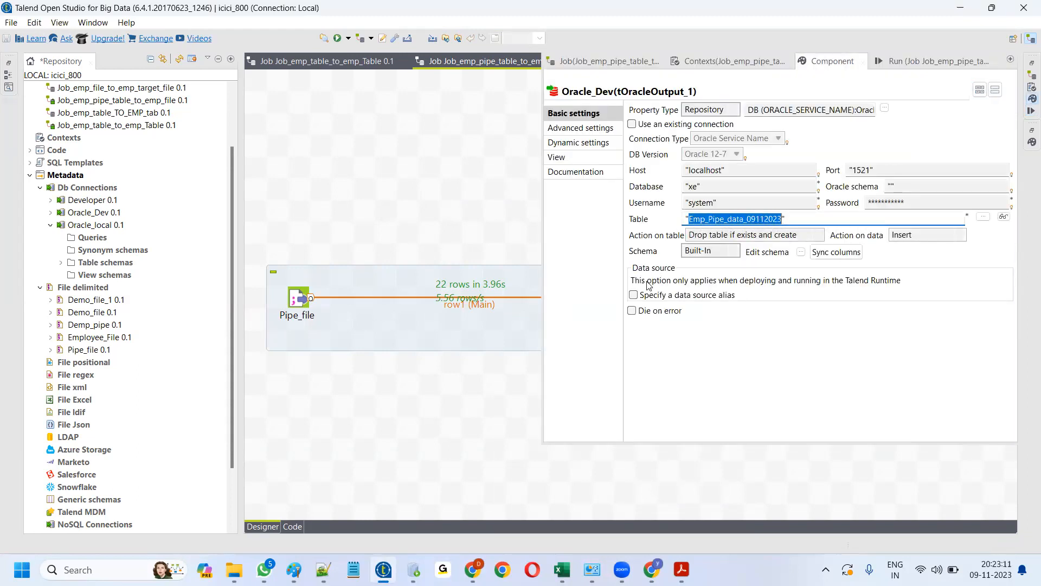
left_click(414, 570)
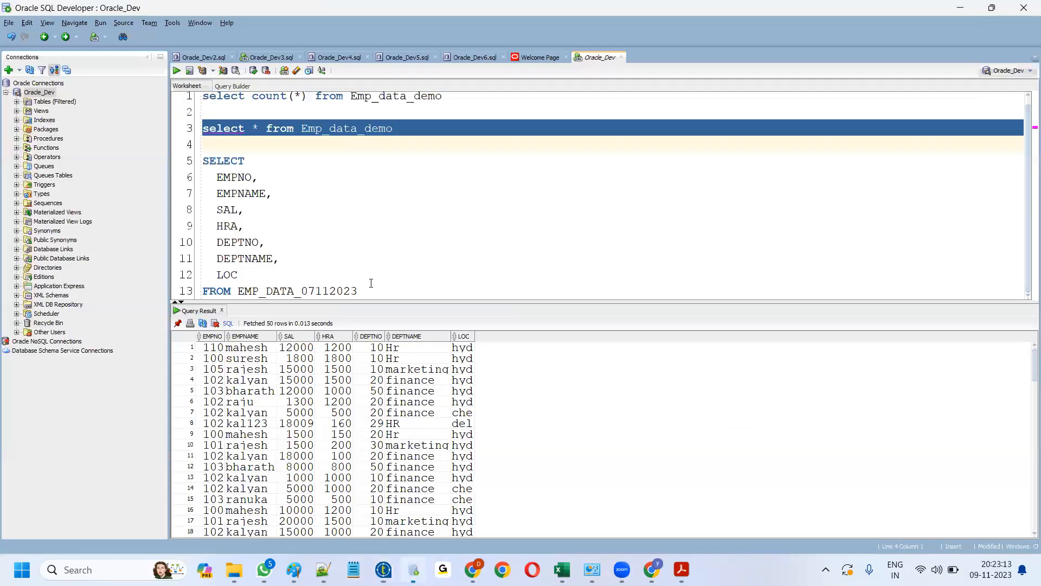
- Run select * from Emp_Pipe_data_09112023 on line 15, review the 22 rows, return to Talend
left_click(378, 290)
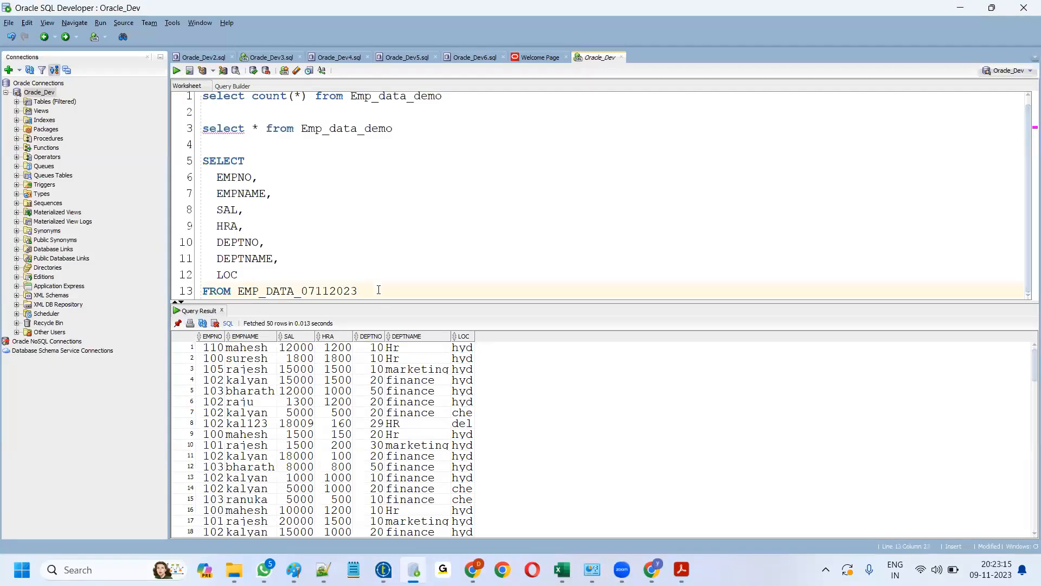
key("Return")
key("Return")
key("Return")
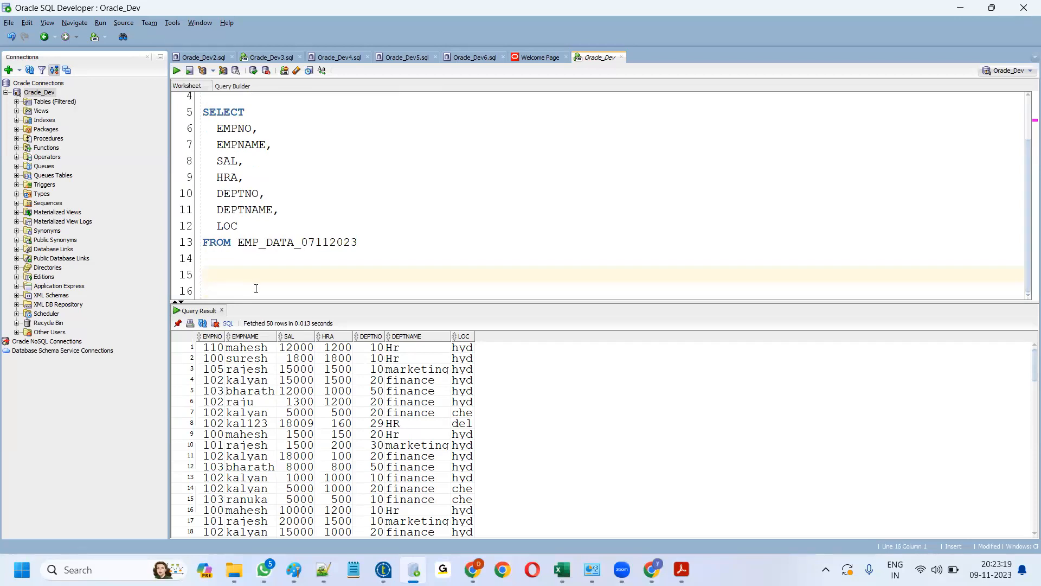
type("select * from")
key("ctrl+v")
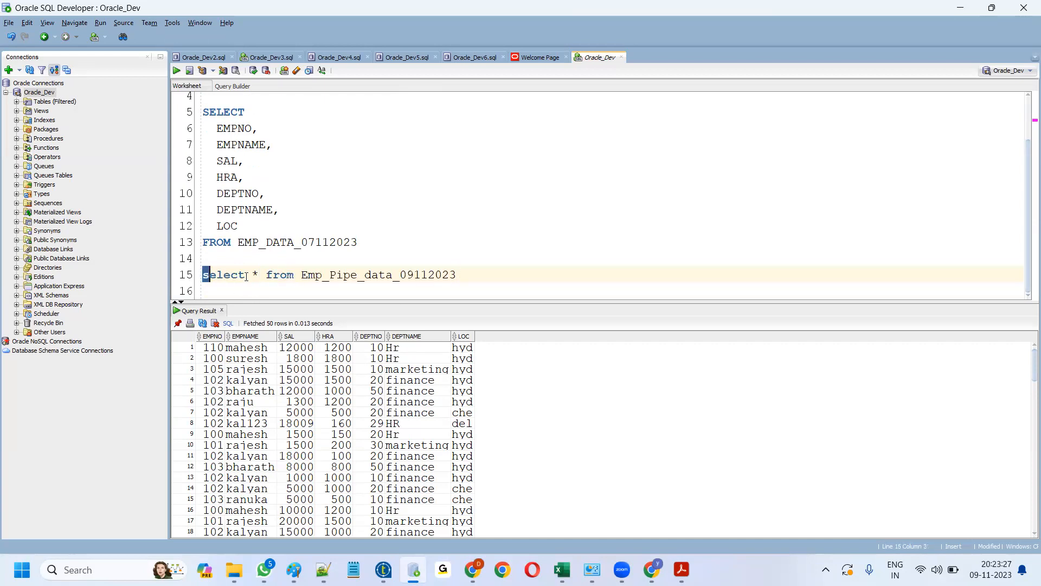
left_click_drag(203, 274, 471, 276)
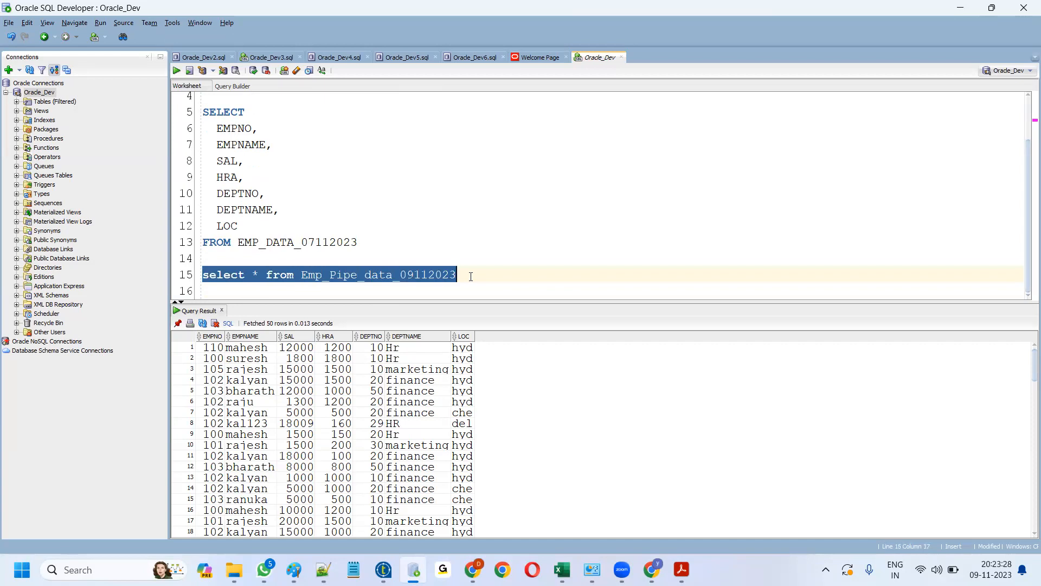
left_click(176, 70)
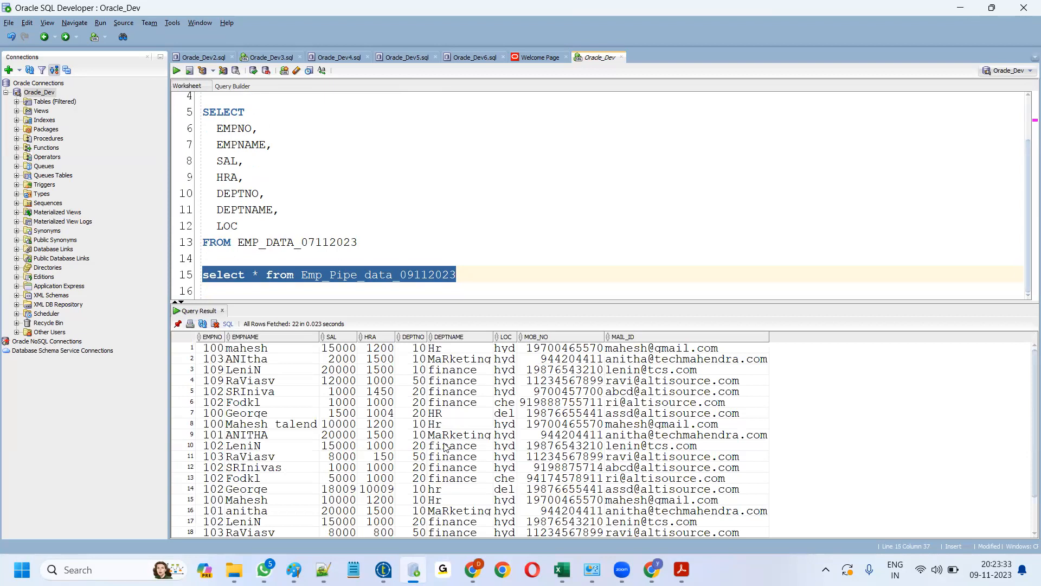
scroll(445, 448, "down", 2)
scroll(446, 453, "up", 2)
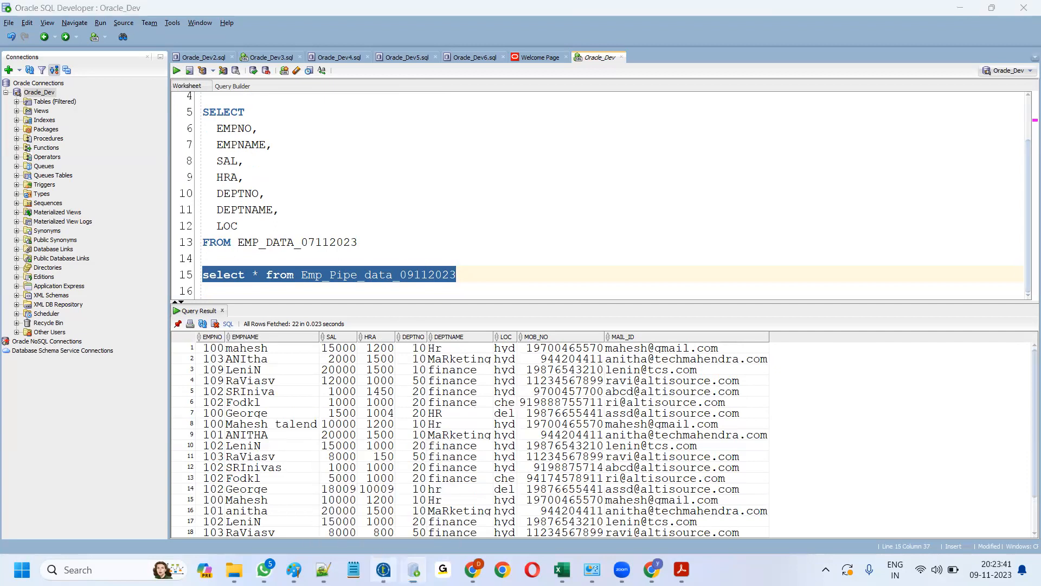
key("alt+Tab")
left_click(475, 395)
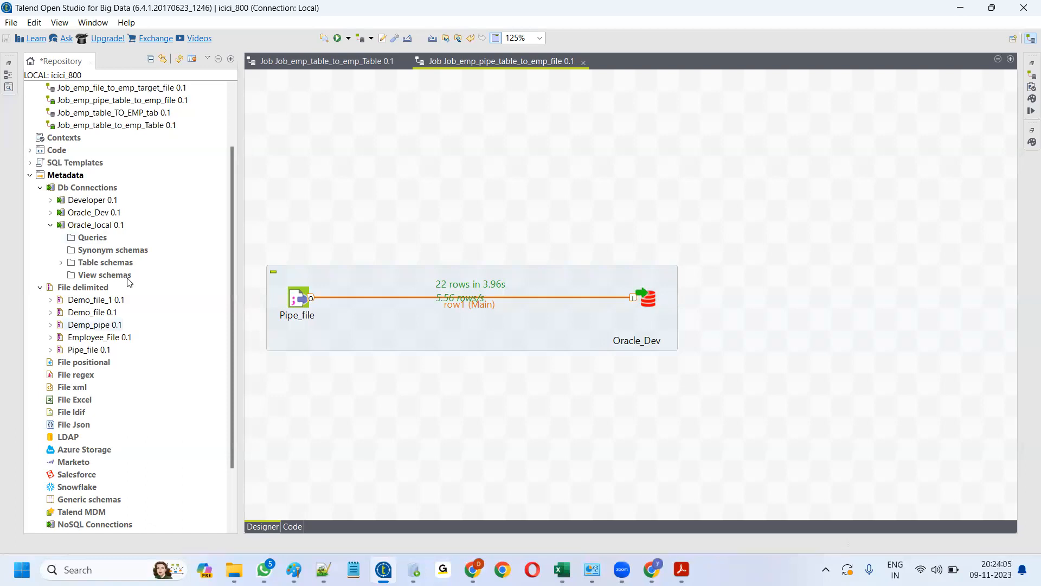
- Delete the Developer connection from the repository's Db Connections
left_click(129, 282)
right_click(92, 200)
left_click(128, 280)
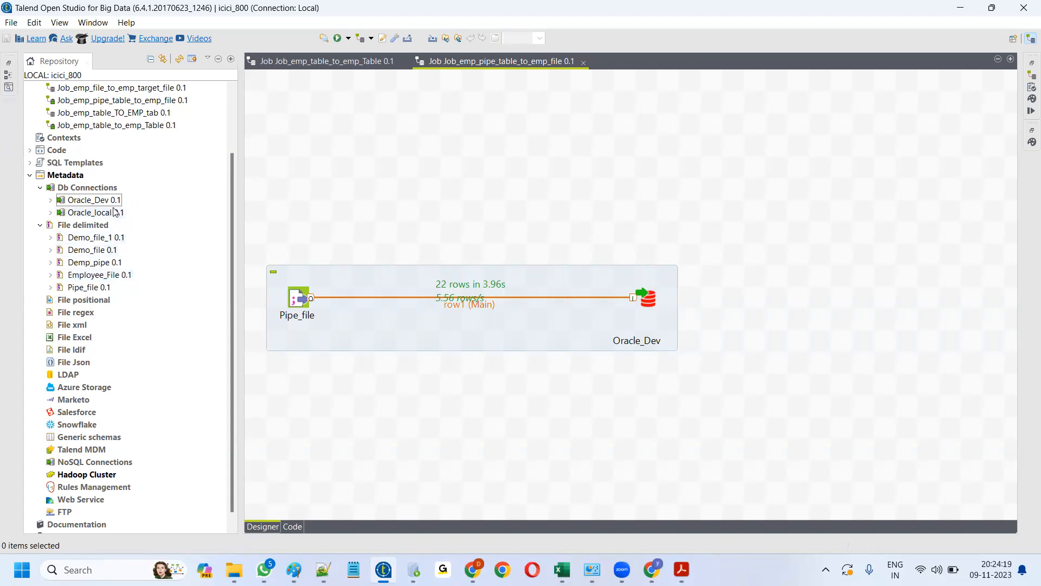
right_click(85, 213)
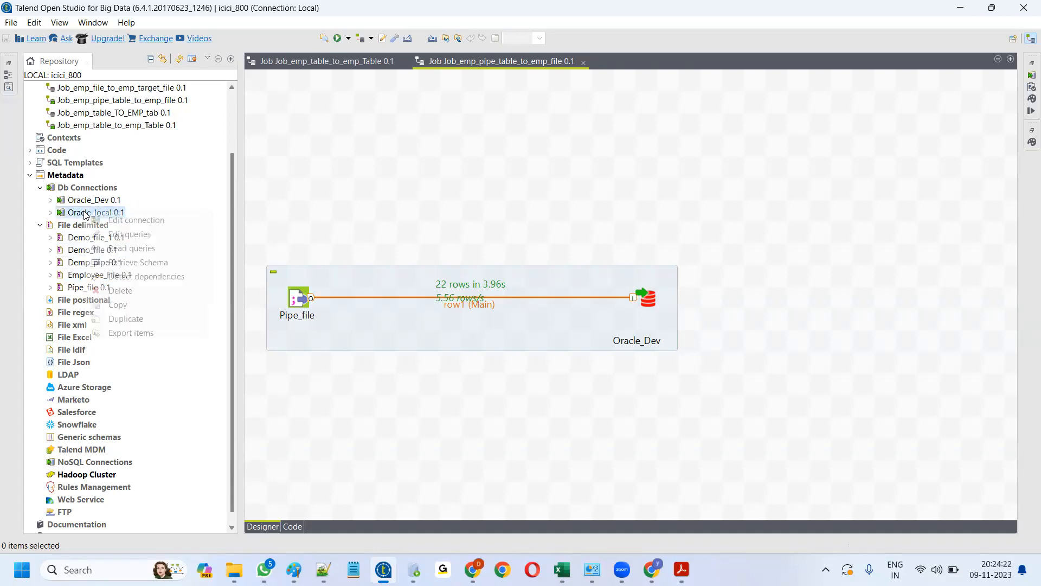
- Retrieve the 9-column EMP_PIPE_DATA_09112023 schema from Oracle_local's SYSTEM schema
left_click(144, 262)
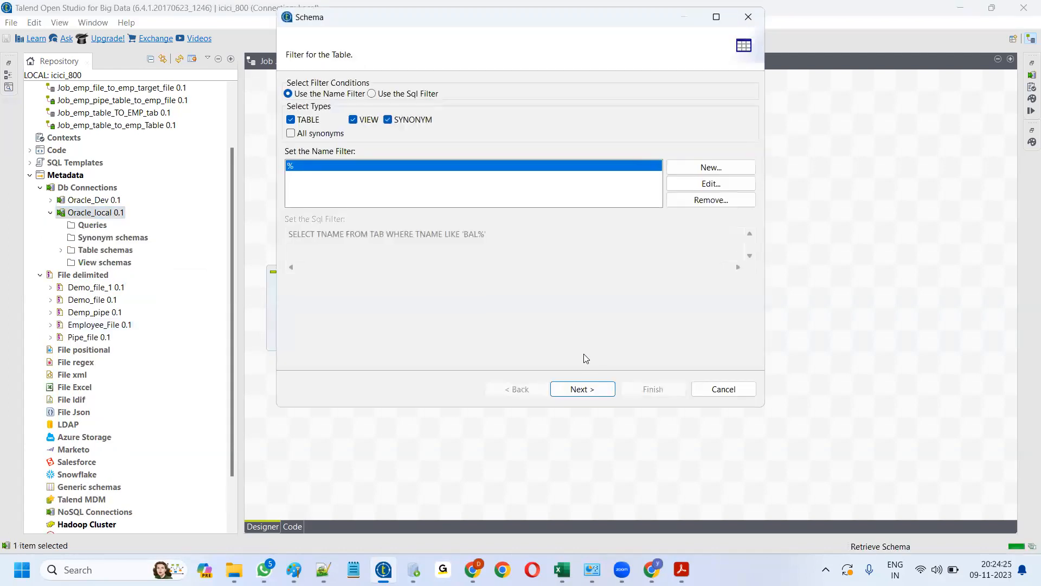
left_click(579, 390)
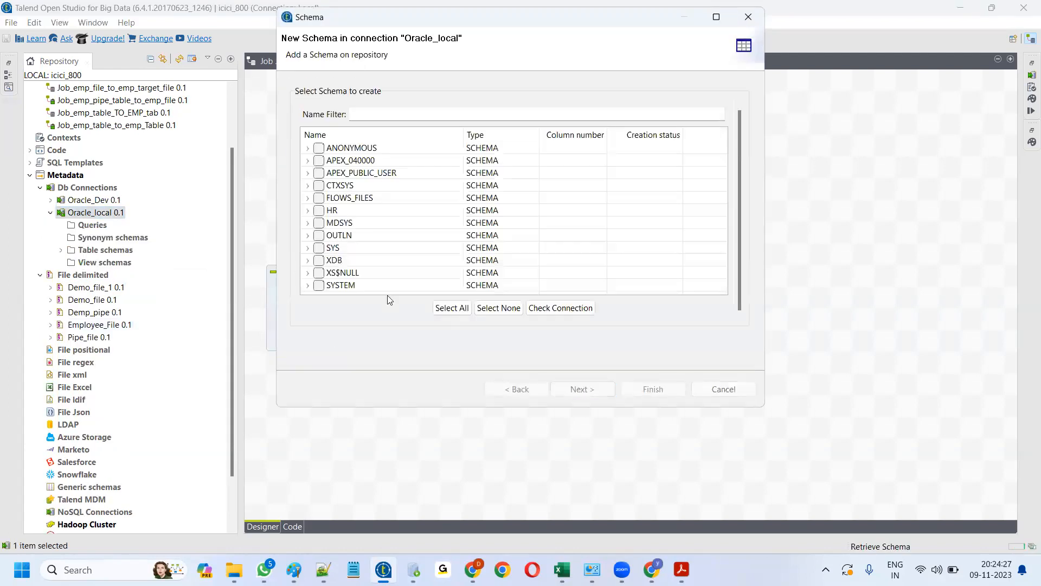
left_click(307, 285)
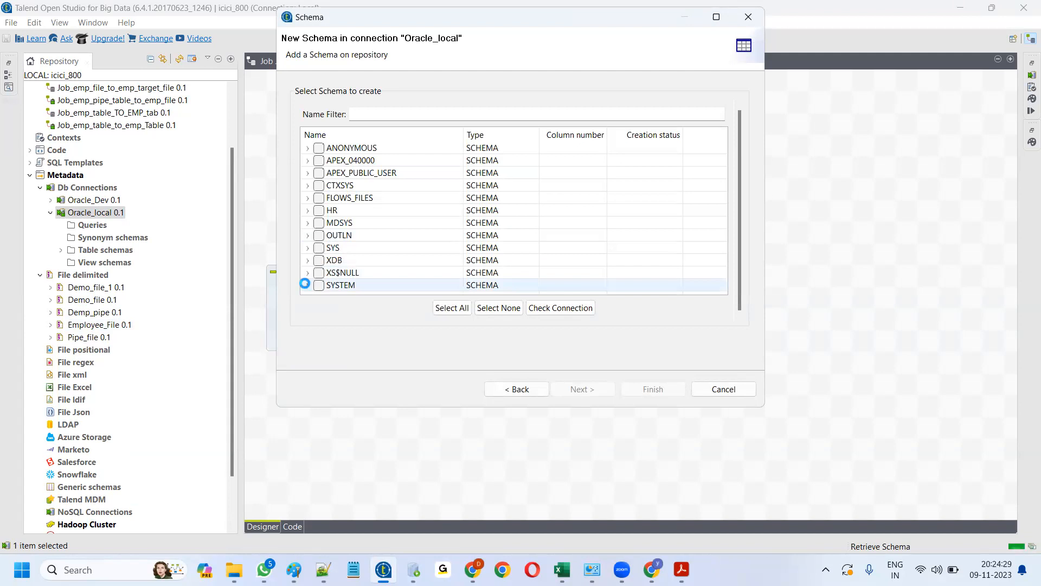
scroll(420, 255, "down", 10)
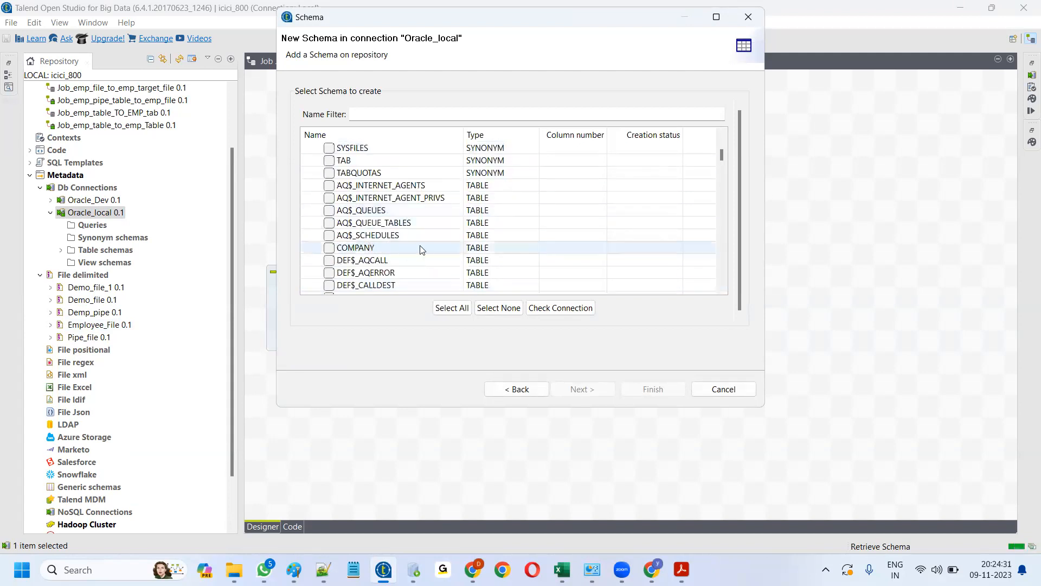
scroll(420, 261, "down", 15)
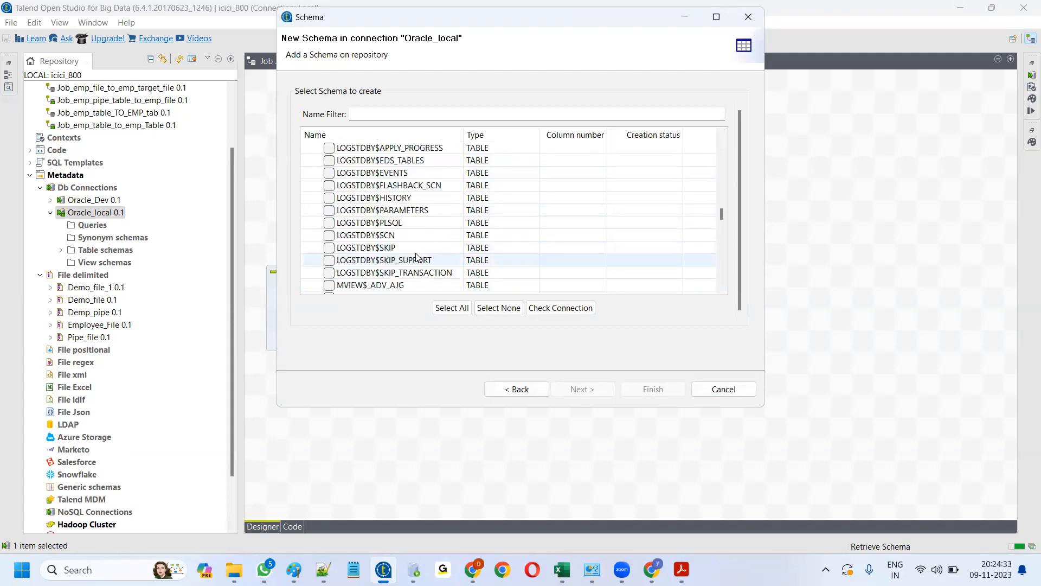
scroll(417, 257, "down", 5)
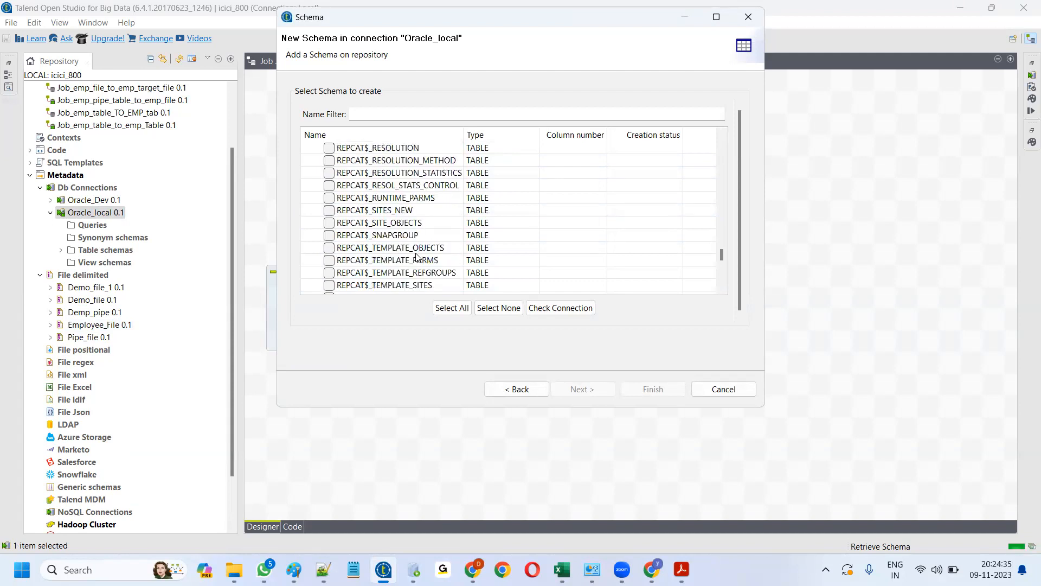
scroll(416, 256, "down", 7)
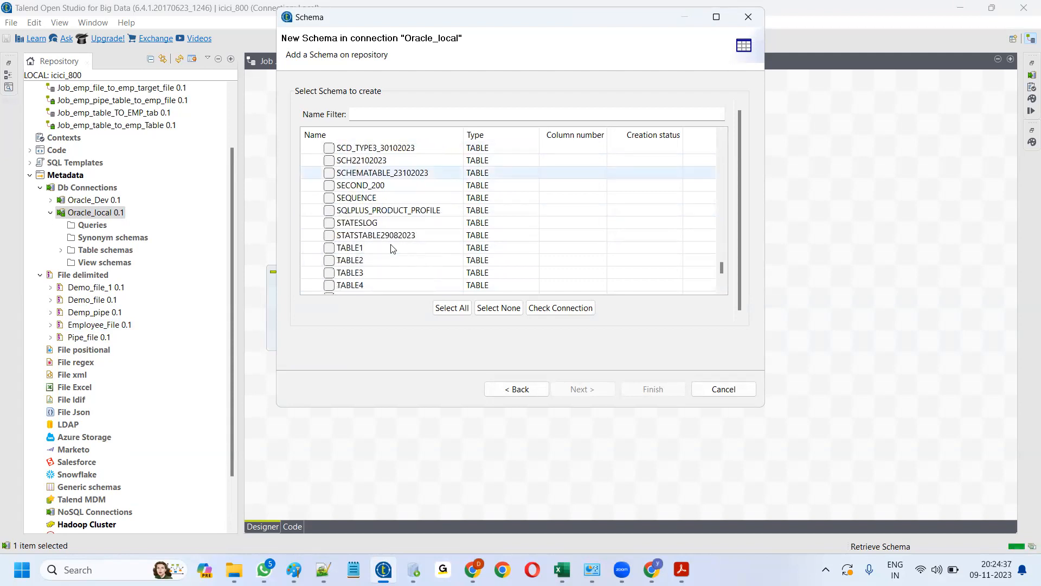
scroll(394, 248, "down", 3)
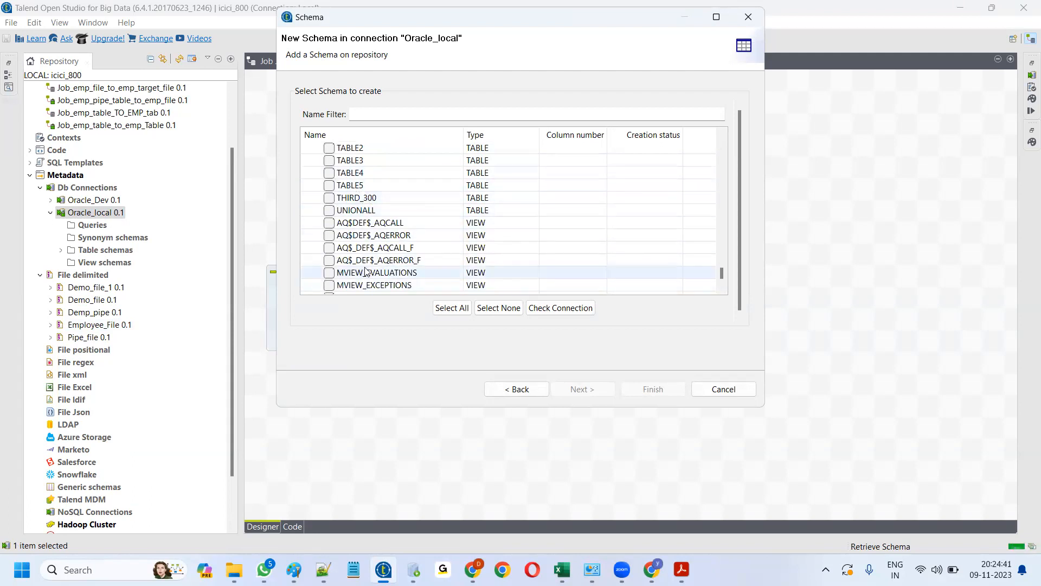
scroll(366, 271, "down", 2)
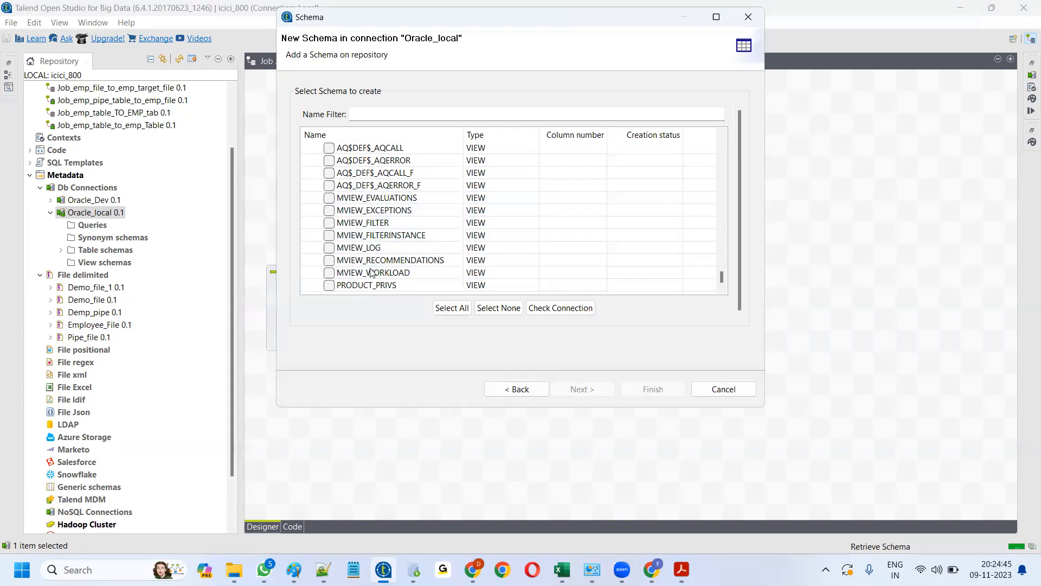
scroll(369, 265, "up", 2)
left_click_drag(721, 272, 703, 173)
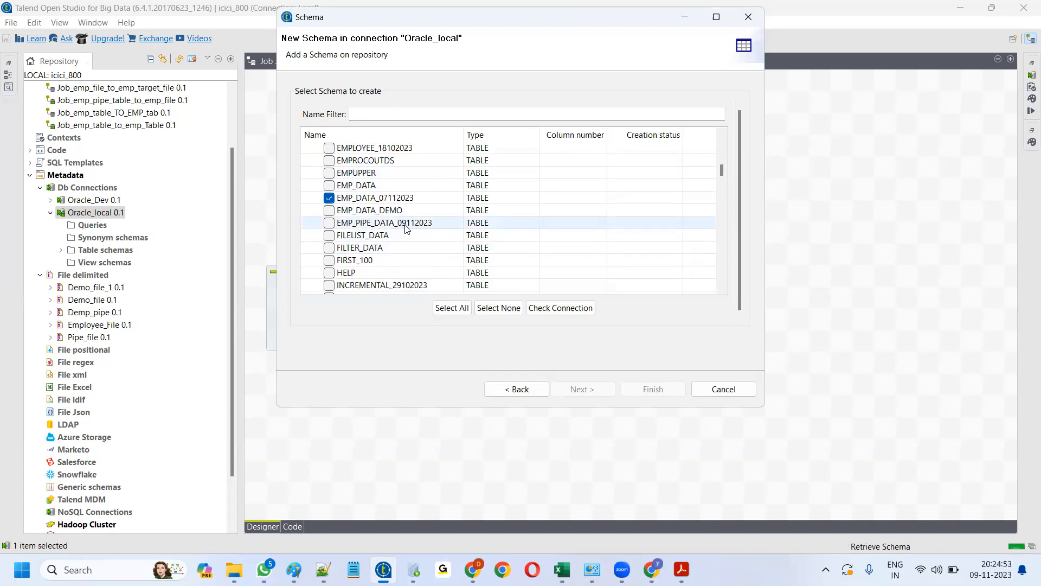
left_click(329, 224)
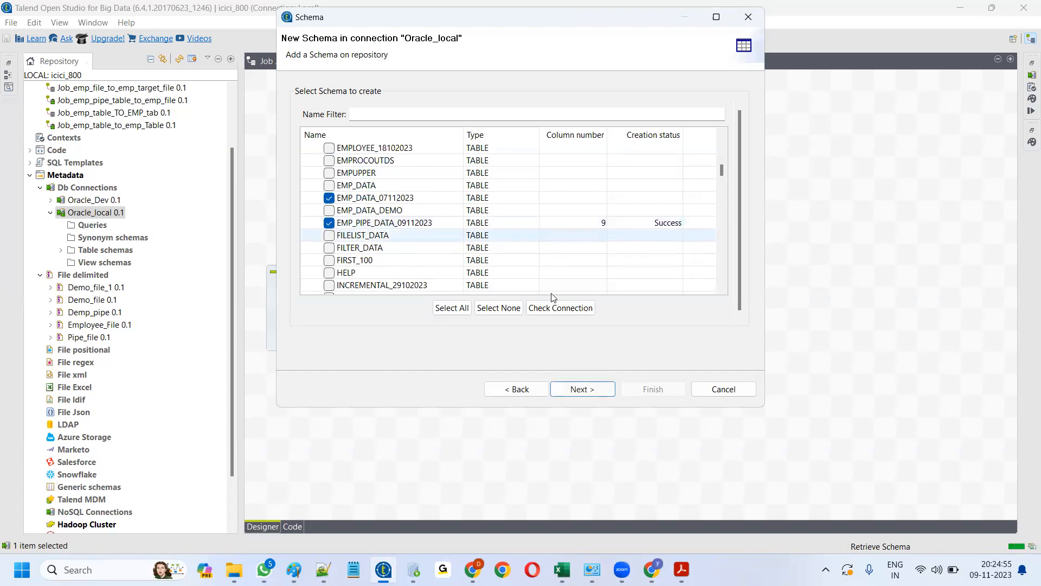
left_click(579, 389)
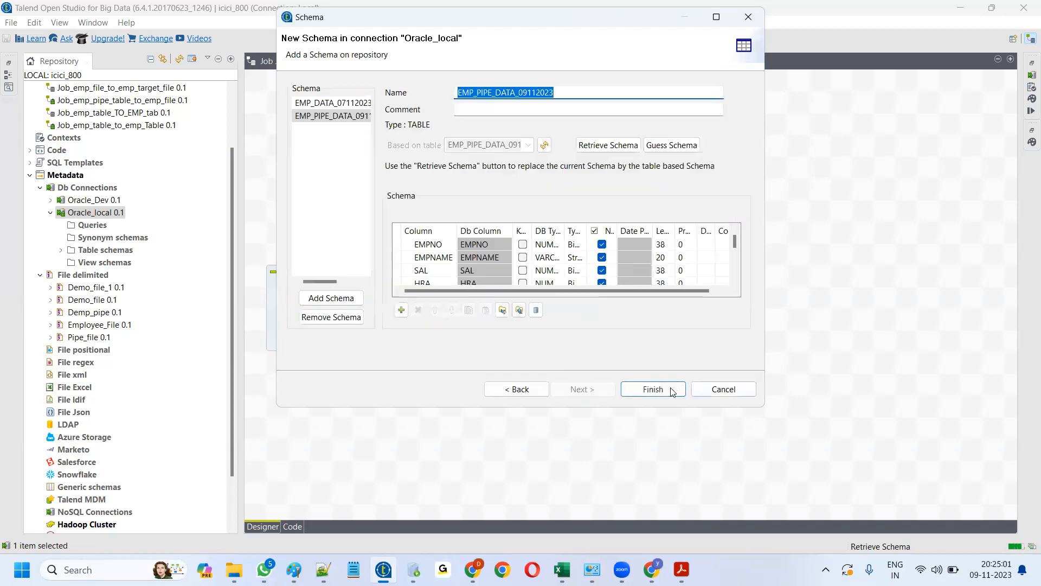
left_click(653, 390)
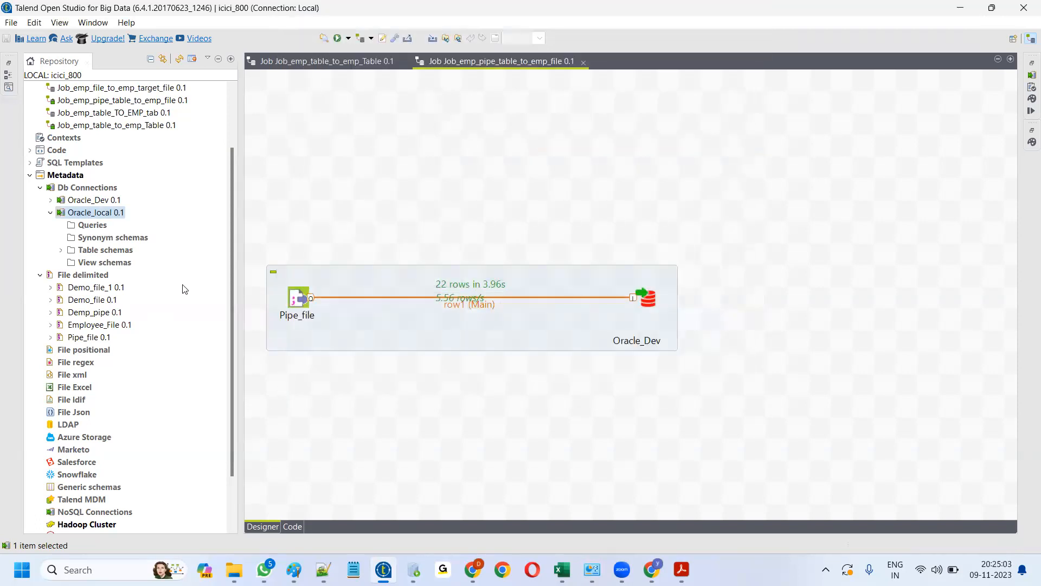
left_click(60, 250)
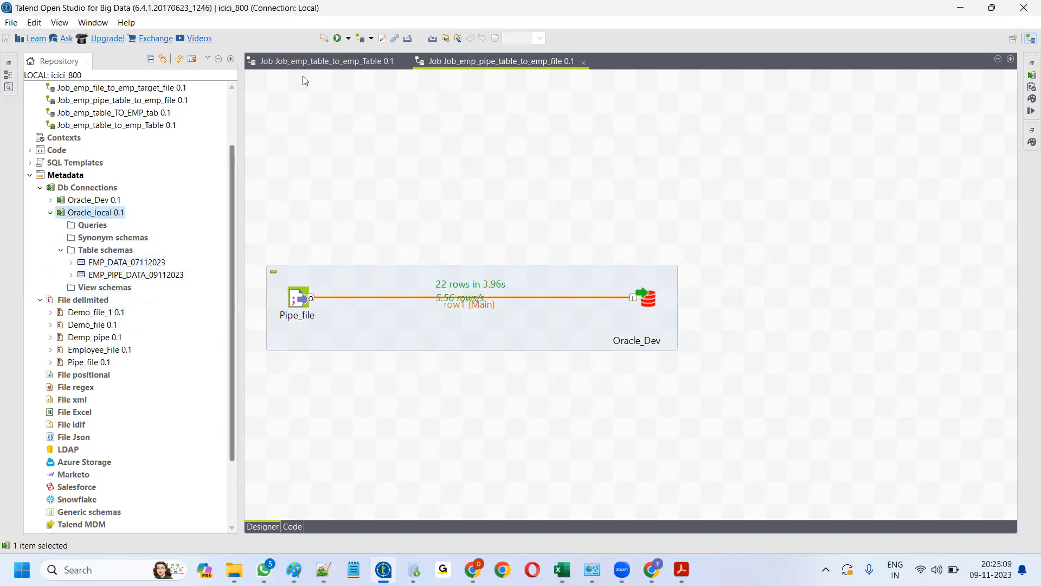
left_click(314, 61)
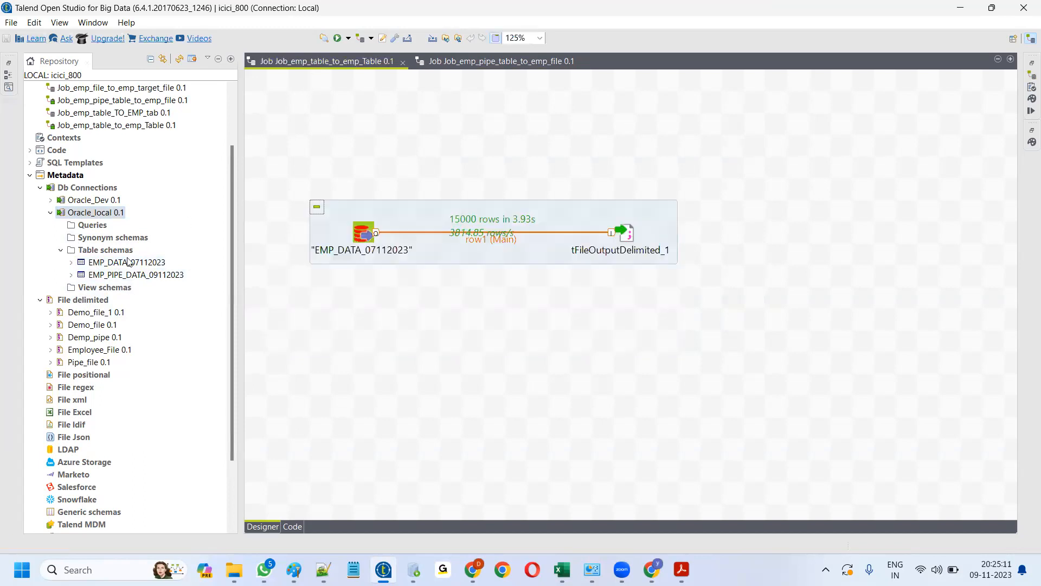
left_click(130, 276)
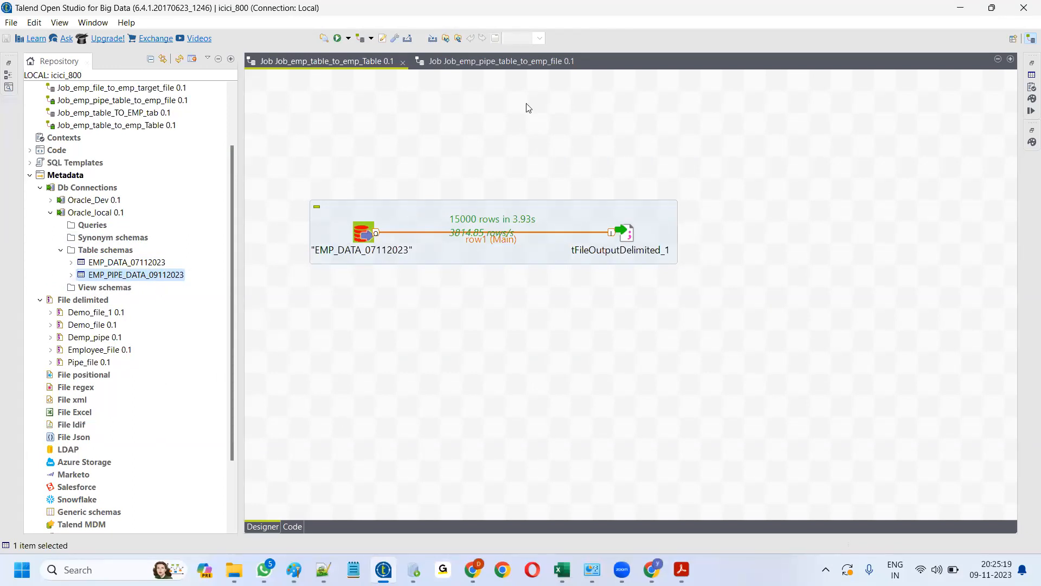
scroll(126, 193, "up", 2)
scroll(127, 208, "down", 2)
left_click_drag(126, 278, 360, 340)
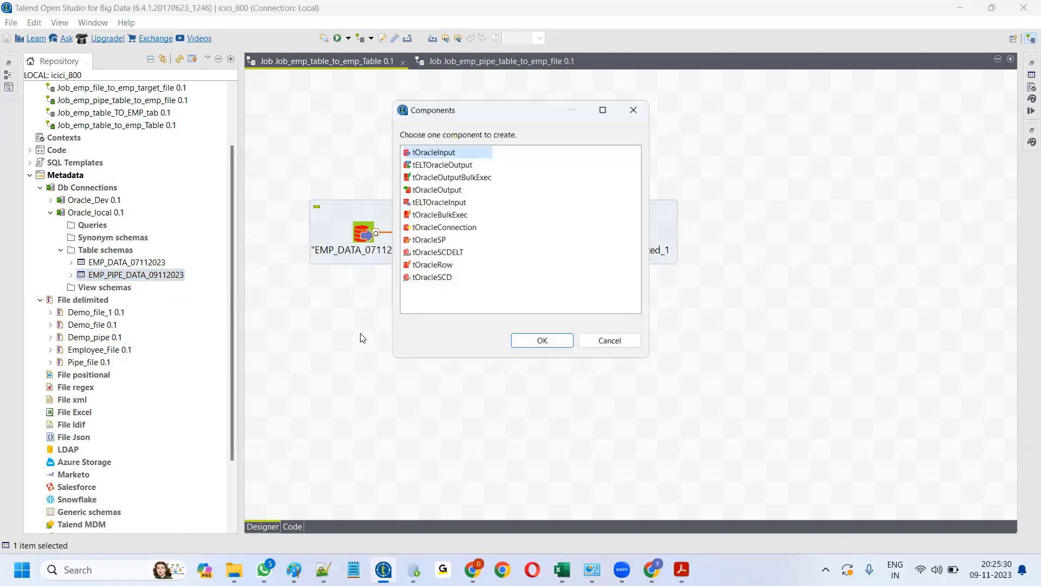
left_click(522, 345)
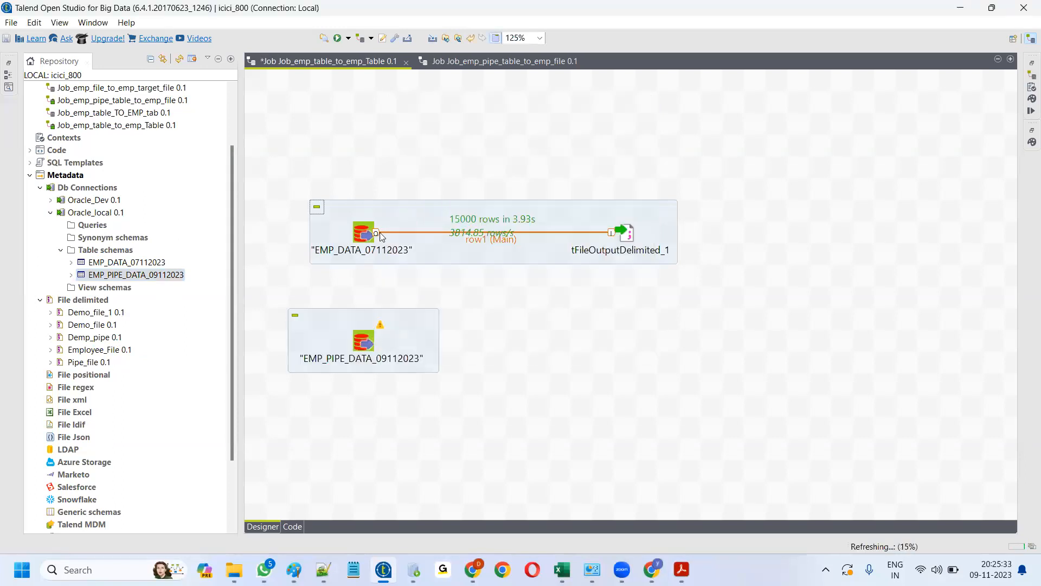
left_click(362, 342)
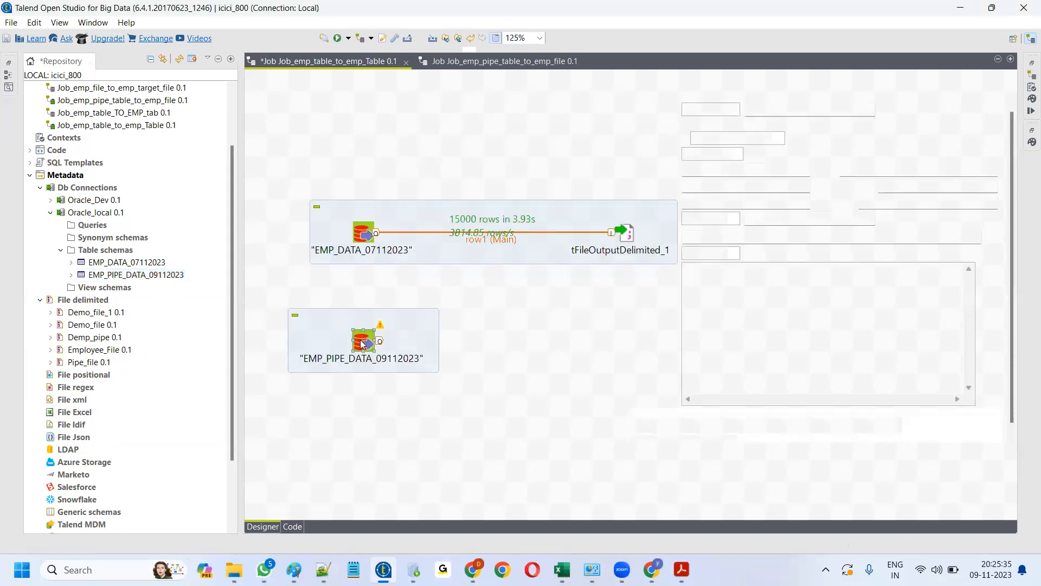
double_click(362, 342)
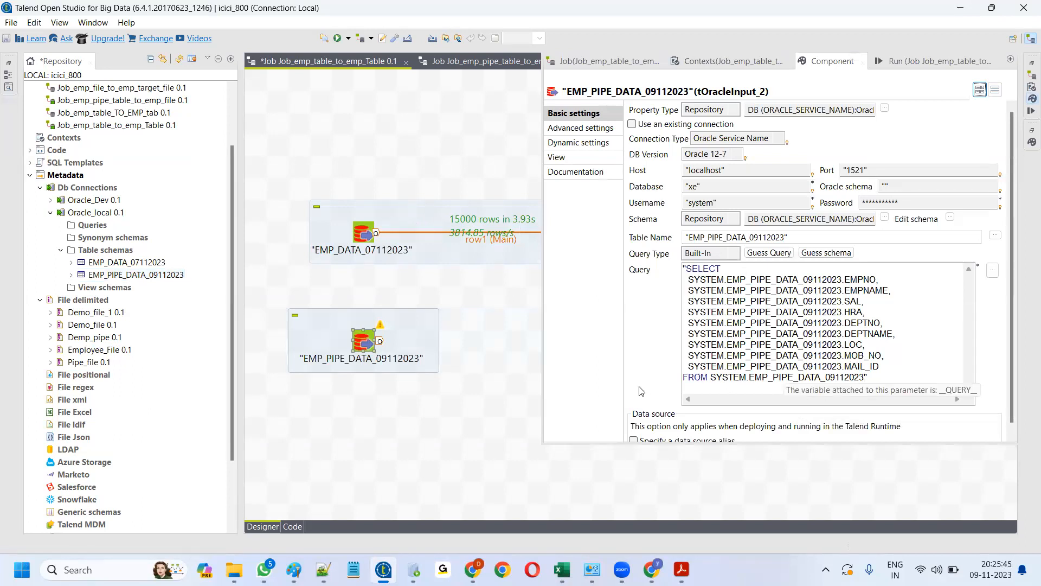
left_click(494, 387)
key("ctrl+m")
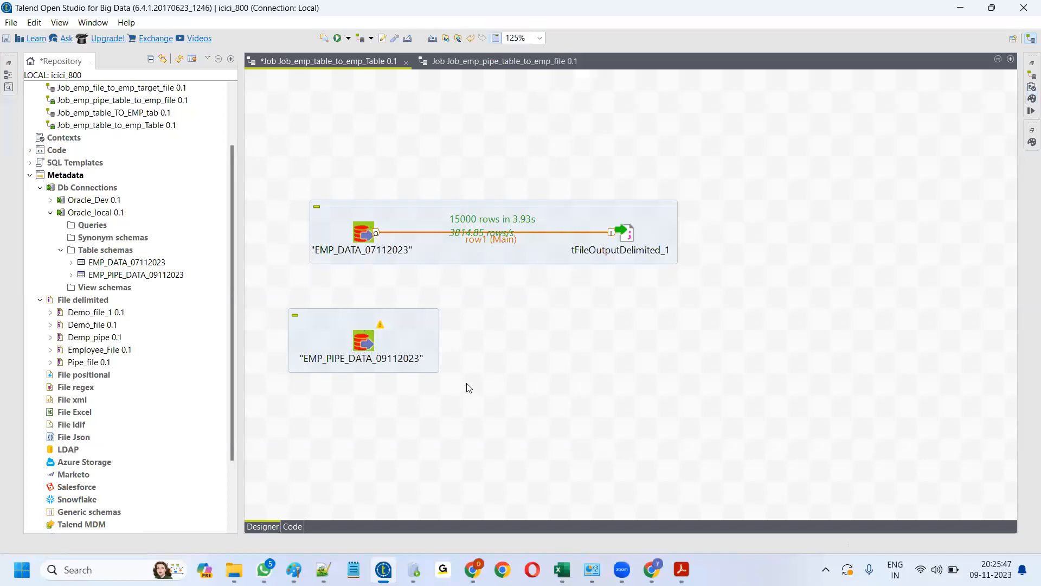
left_click_drag(269, 415, 500, 293)
key("Delete")
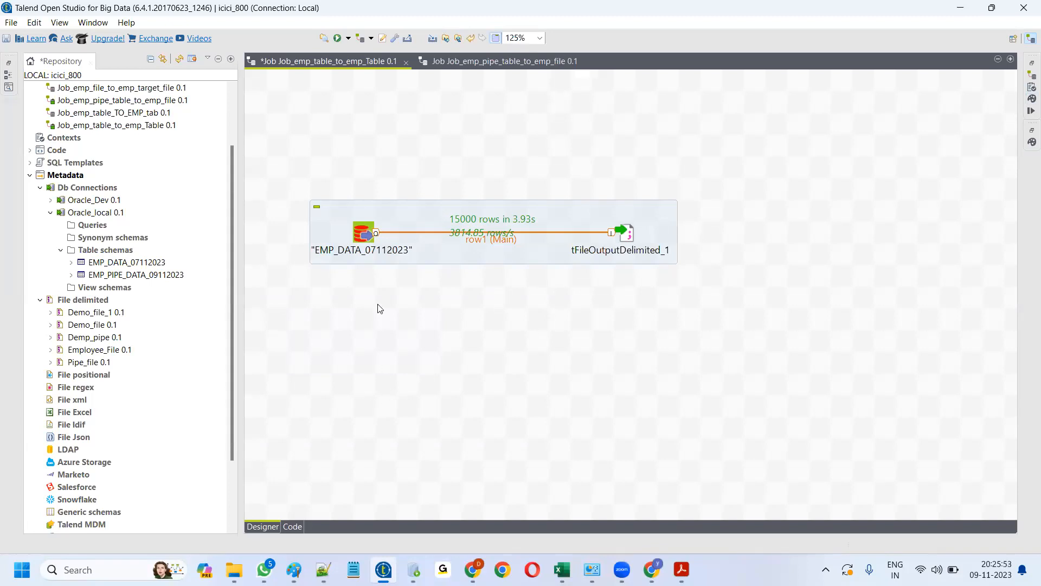
- Append 'where DEPTNO=10' to the EMP_DATA_07112023 input component's query
double_click(362, 234)
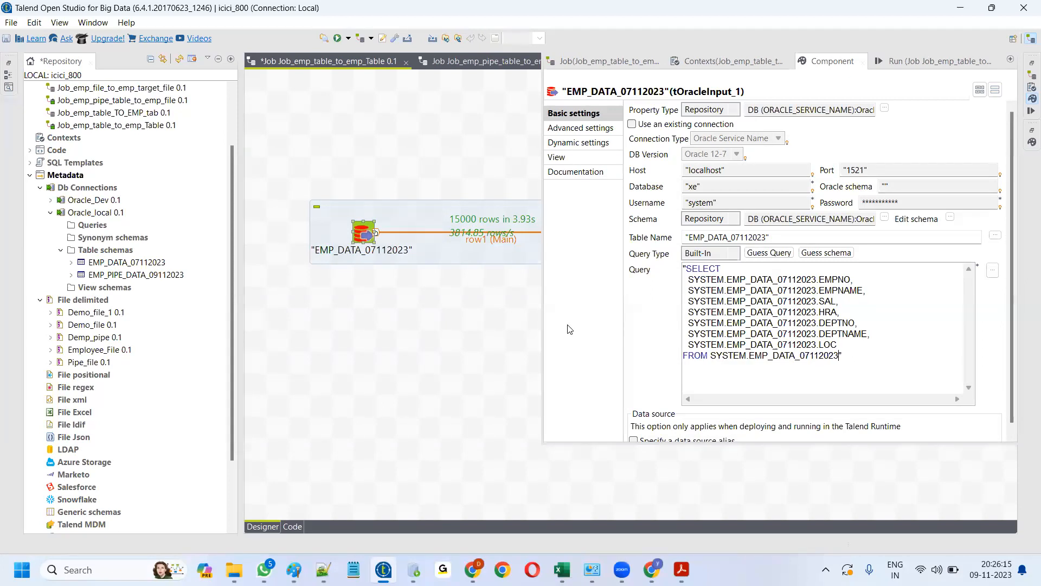
type("where")
left_click_drag(819, 323, 854, 323)
key("ctrl+c")
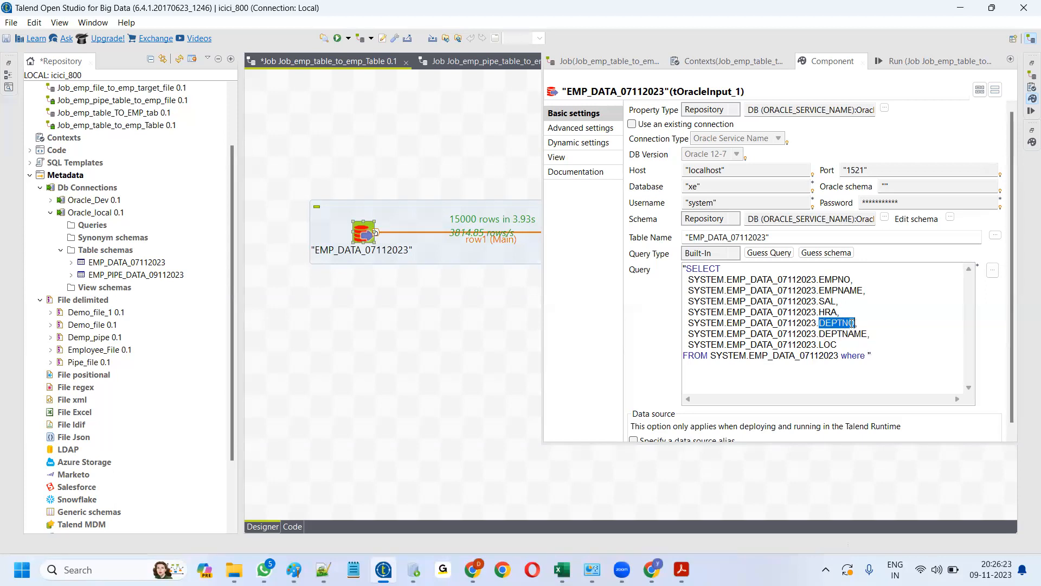
left_click(868, 356)
key("ctrl+v")
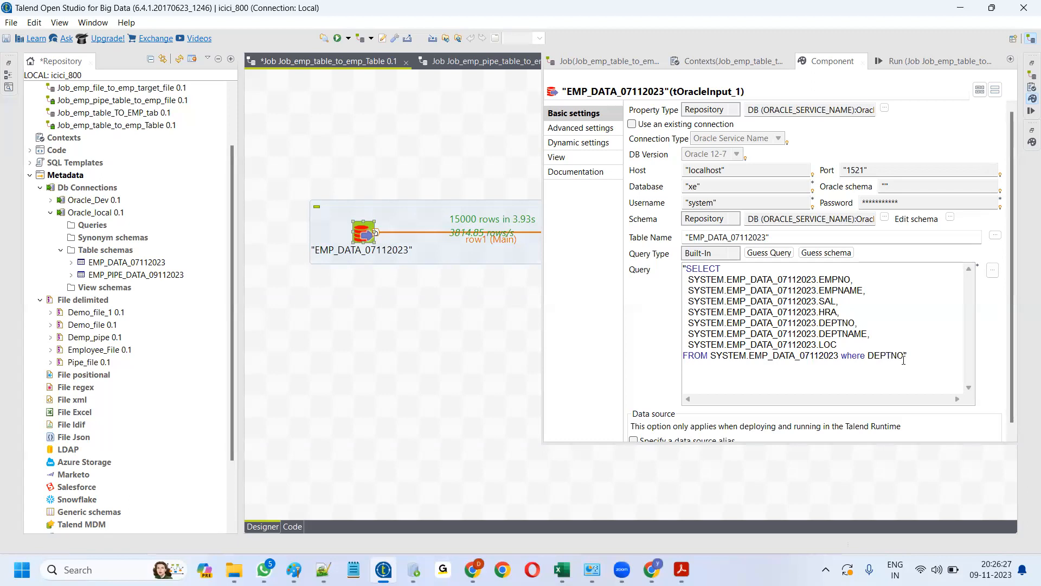
type("=10")
left_click(494, 368)
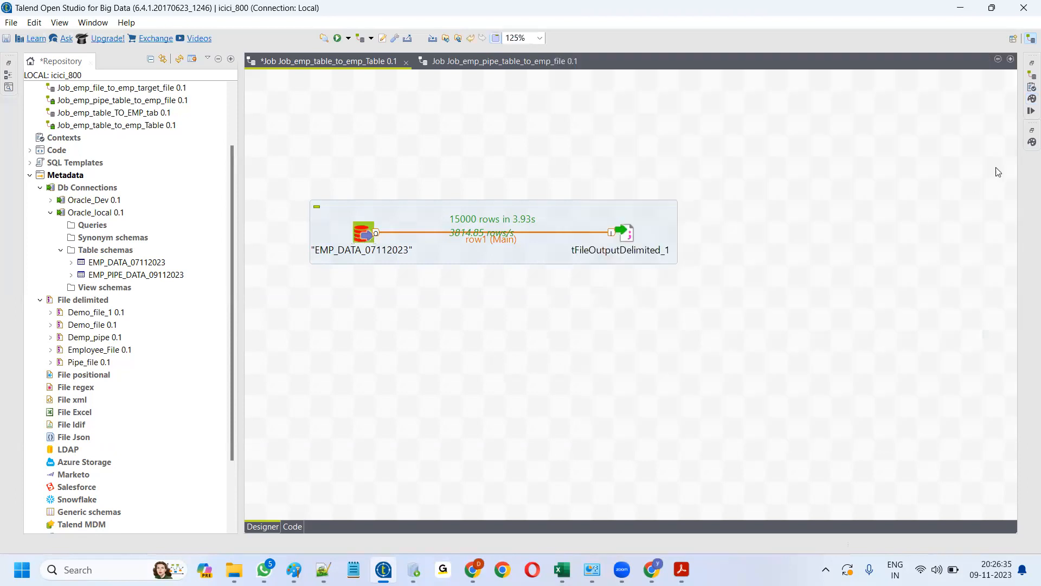
- Clear the console and run the filtered job, writing 2133 rows in 2.38s
left_click(1029, 112)
left_click(764, 123)
left_click(656, 124)
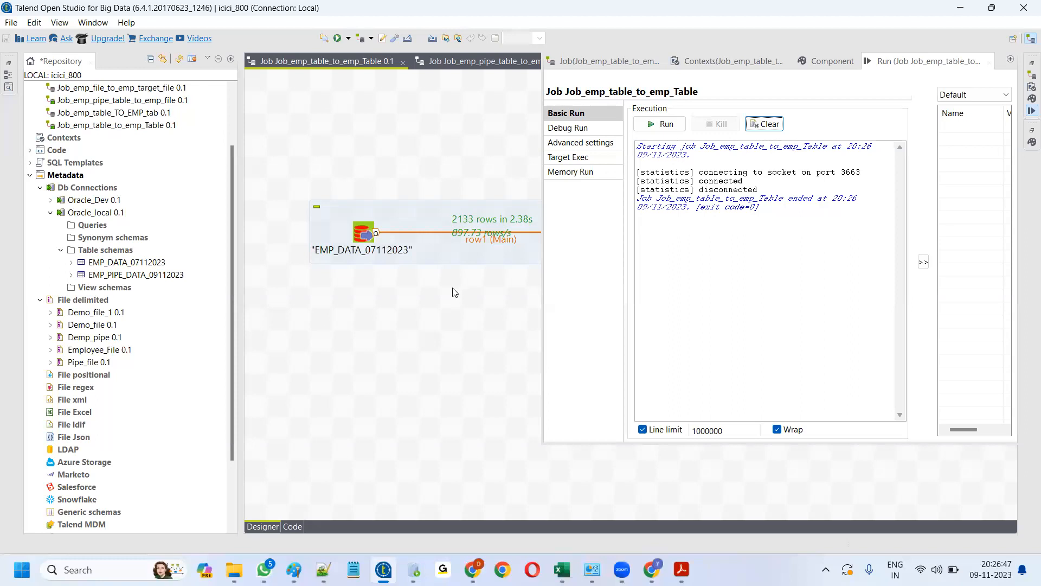
- Reopen the EMP_DATA input's query settings to check the DEPTNO=10 filter
double_click(465, 297)
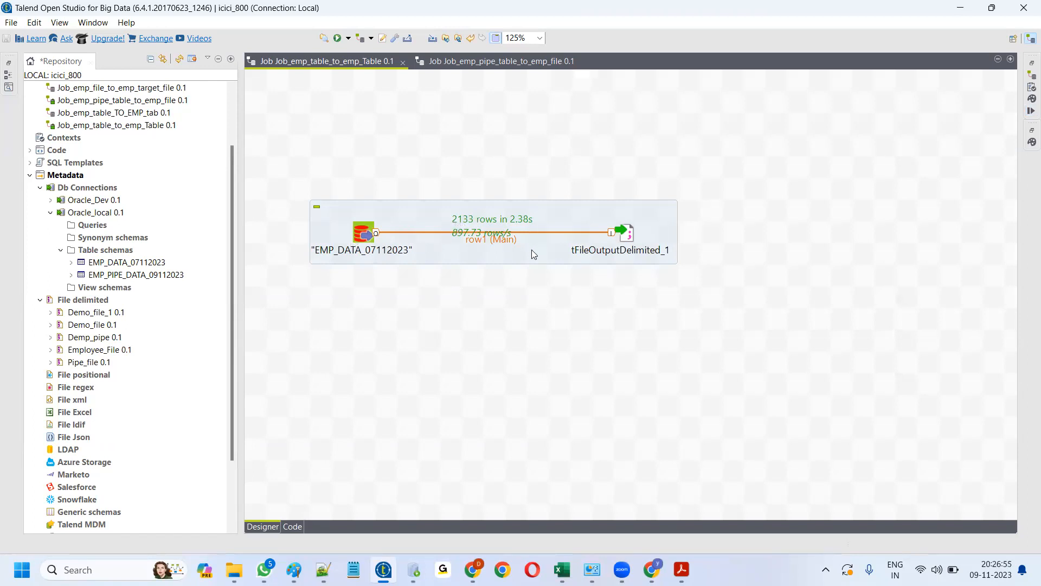
left_click(364, 234)
double_click(362, 236)
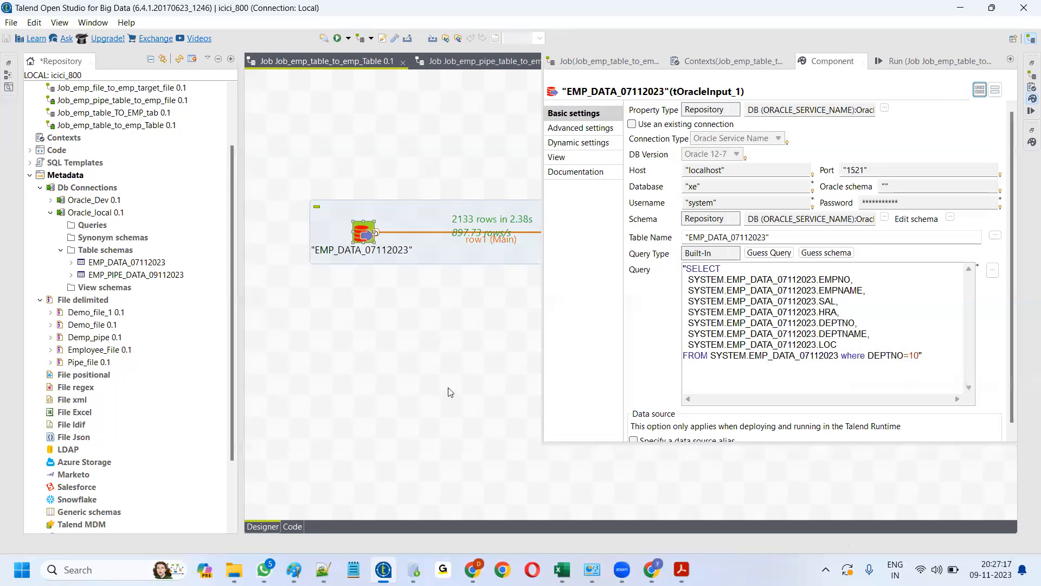
left_click(324, 569)
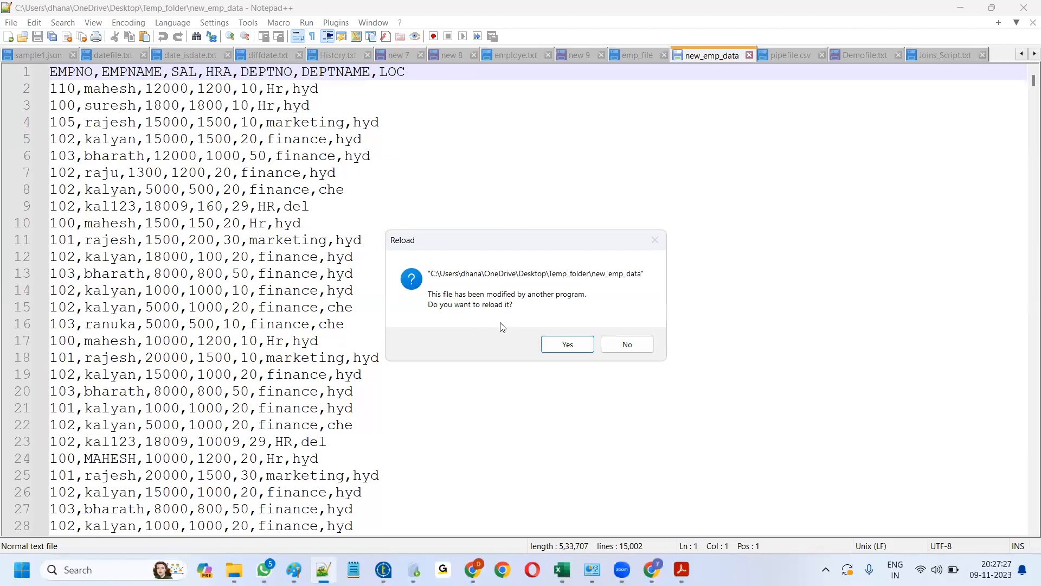
- Reload new_emp_data and highlight every 10 to confirm all rows are DEPTNO 10
left_click(569, 344)
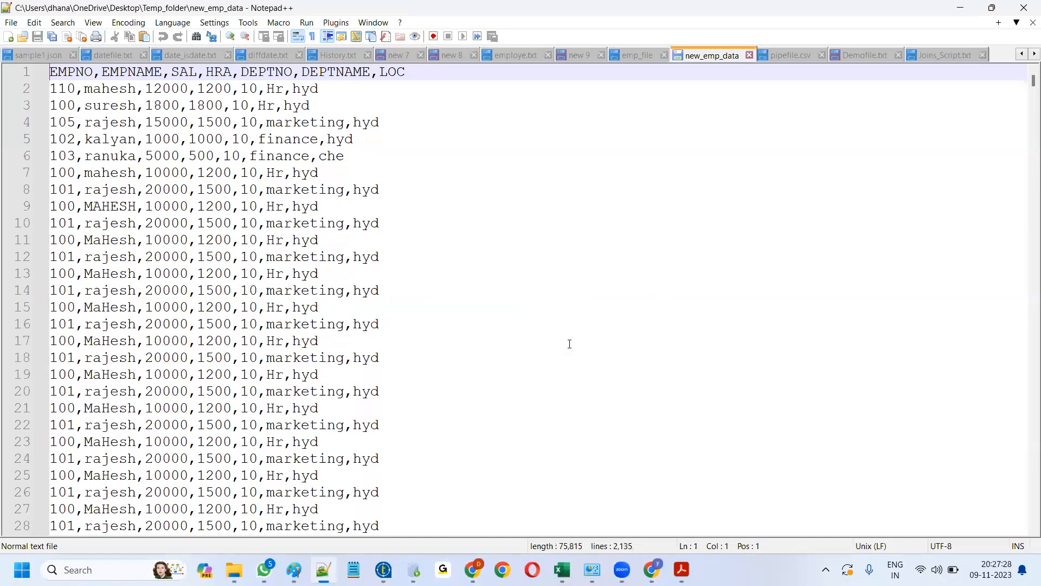
double_click(251, 89)
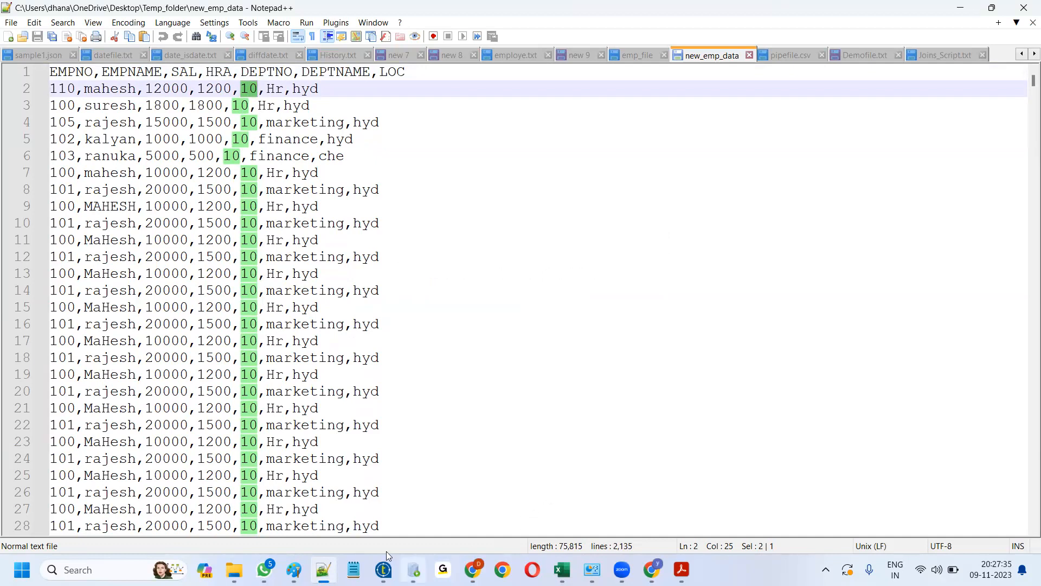
left_click(382, 569)
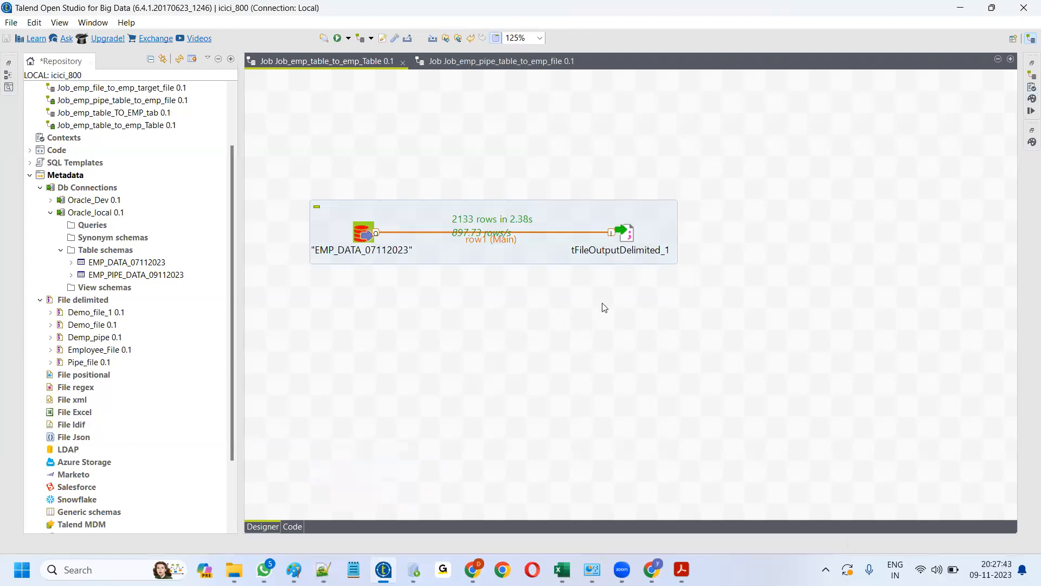
- Delete the current character from tFileOutputDelimited_1's Field Separator setting
double_click(628, 235)
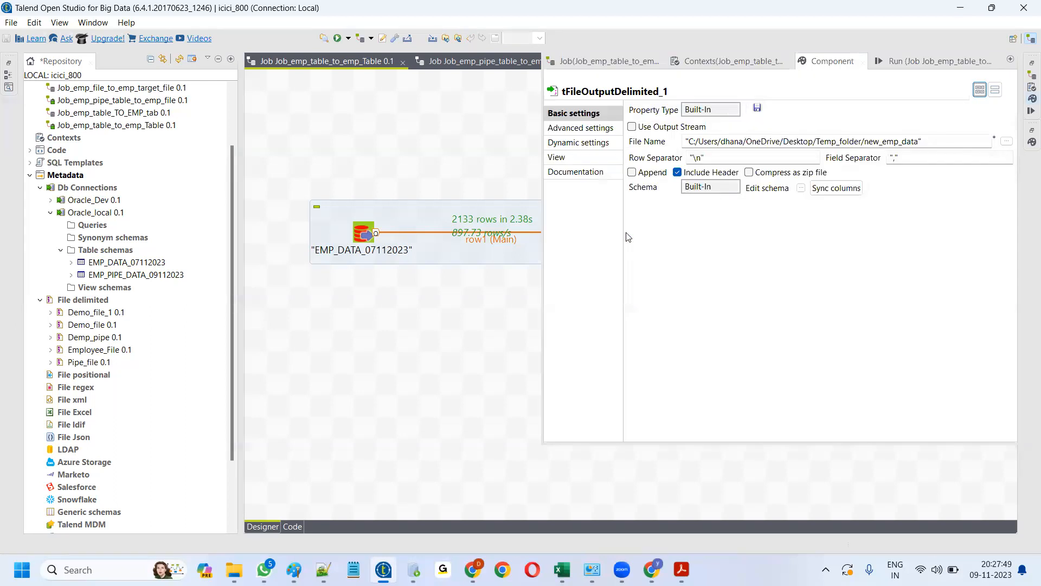
left_click(408, 340)
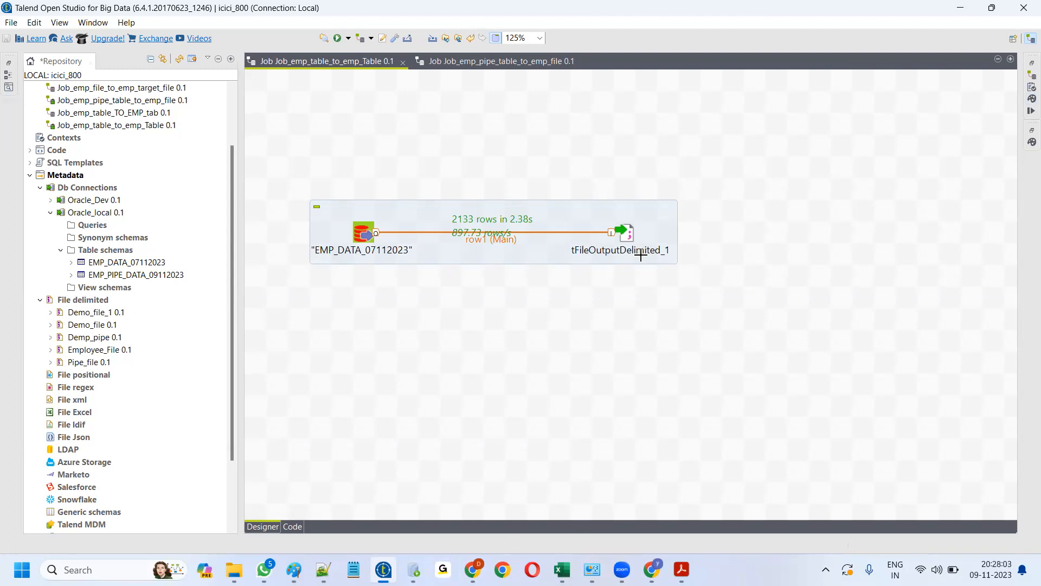
double_click(624, 232)
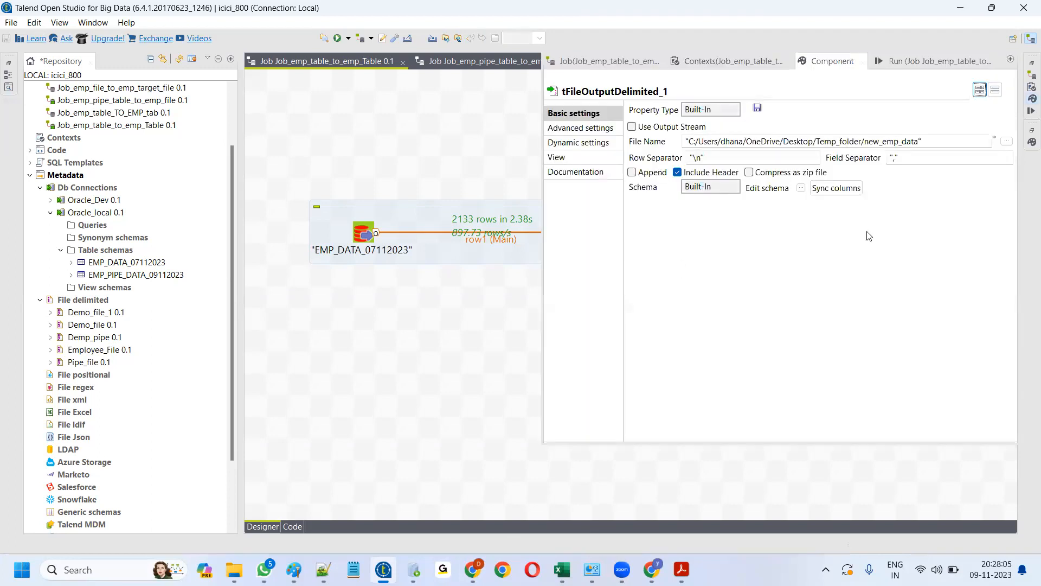
left_click(895, 159)
left_click(895, 158)
key("BackSpace")
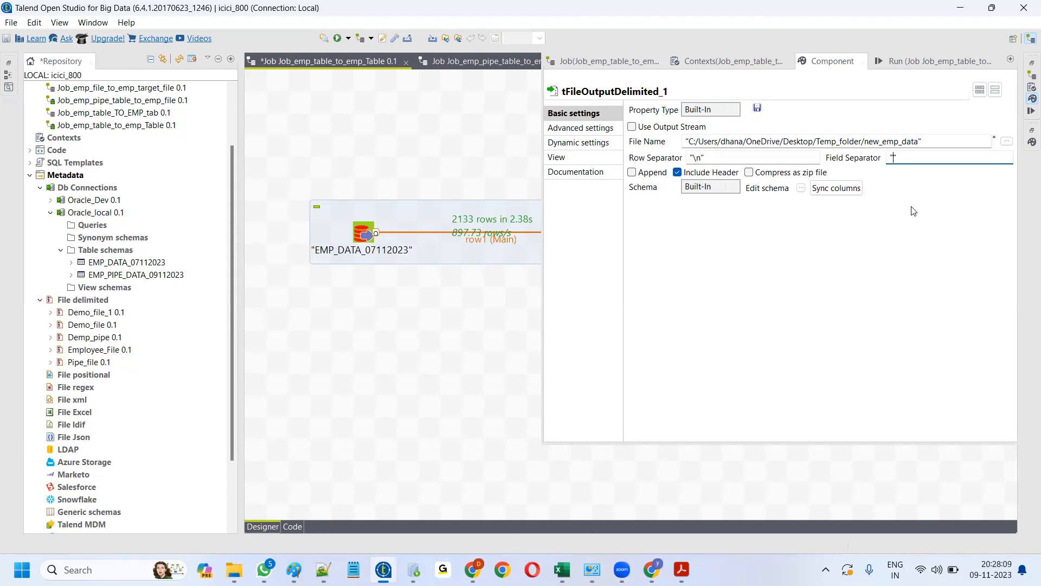
left_click(489, 353)
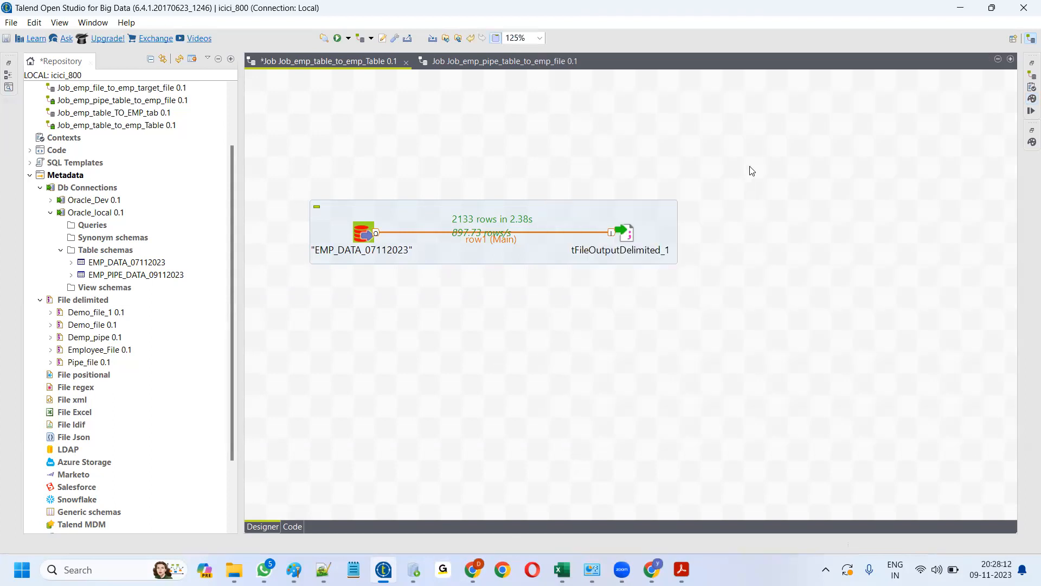
- Rerun the job with the new separator, writing 2133 rows with exit code 0
left_click(1031, 111)
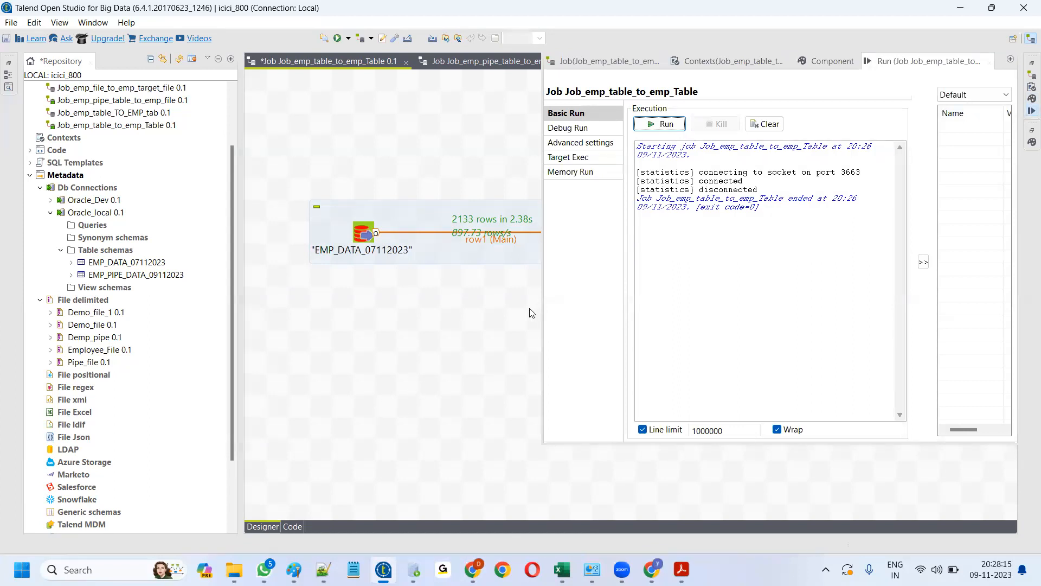
left_click(667, 124)
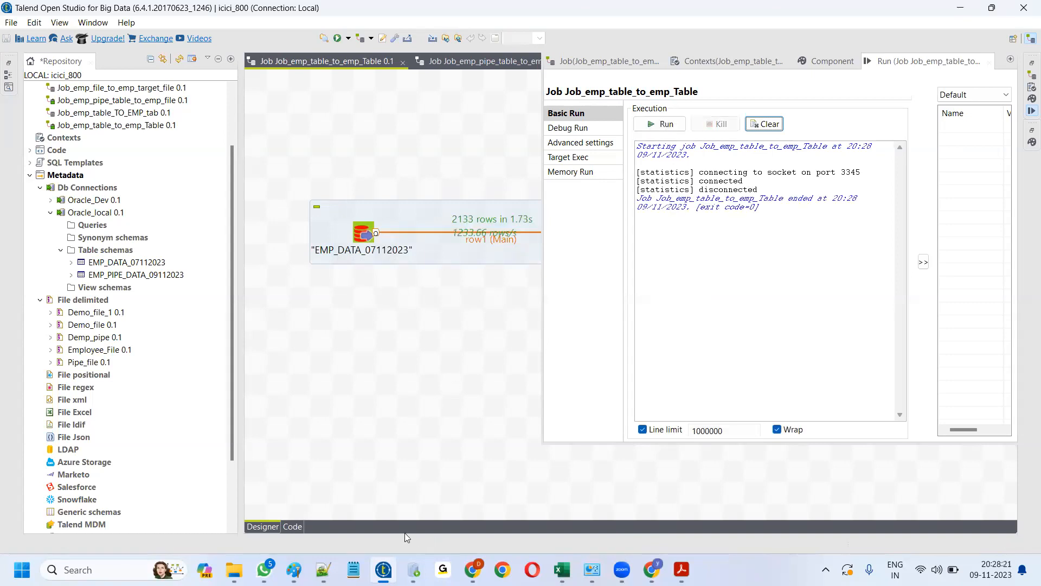
left_click(323, 570)
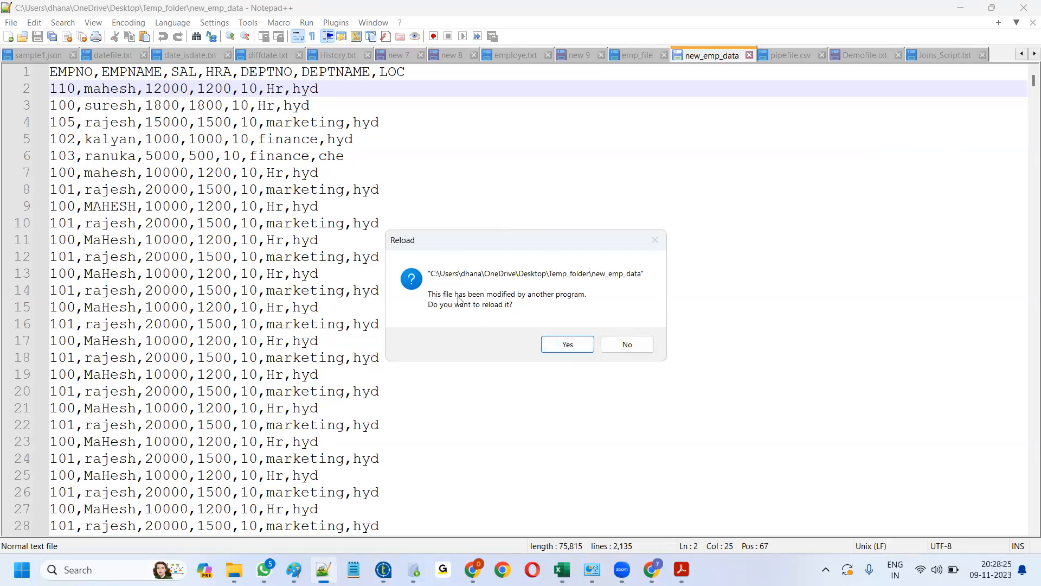
- Reload new_emp_data to review its colon-separated rows
left_click(568, 344)
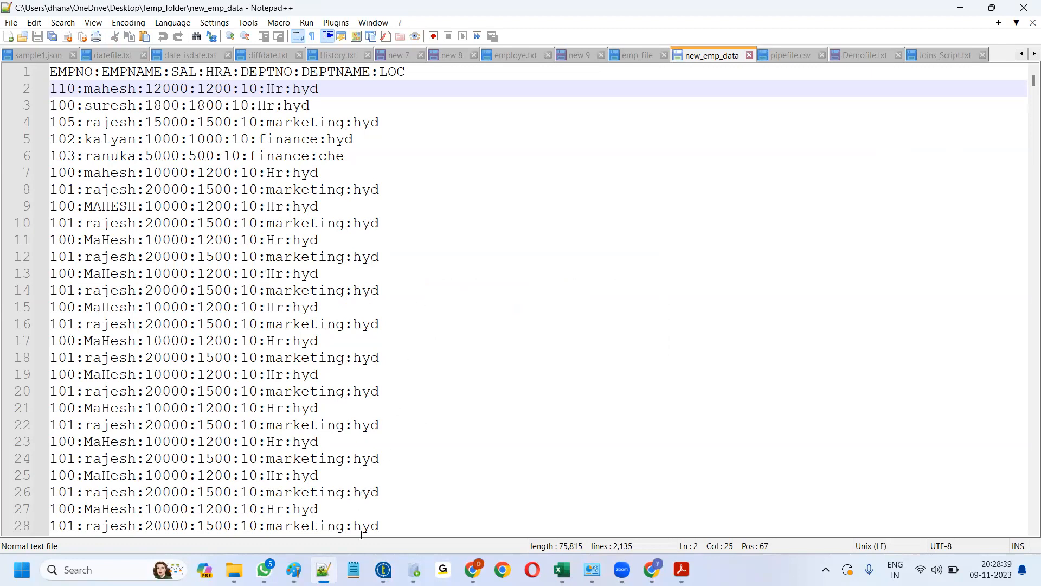
left_click(383, 569)
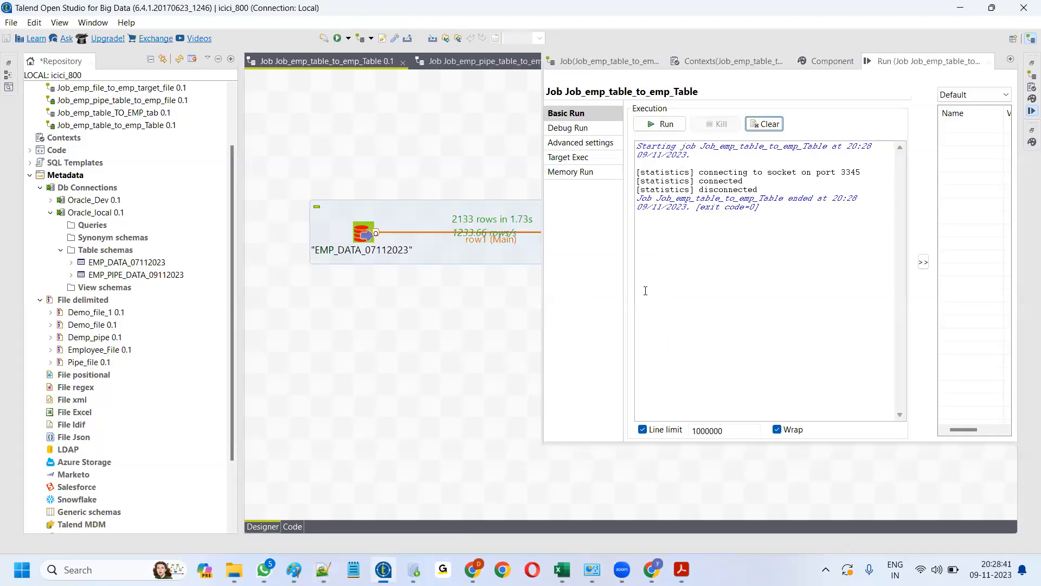
- Set the tFileOutputDelimited_1 Field Separator to "|"
left_click(512, 335)
double_click(623, 233)
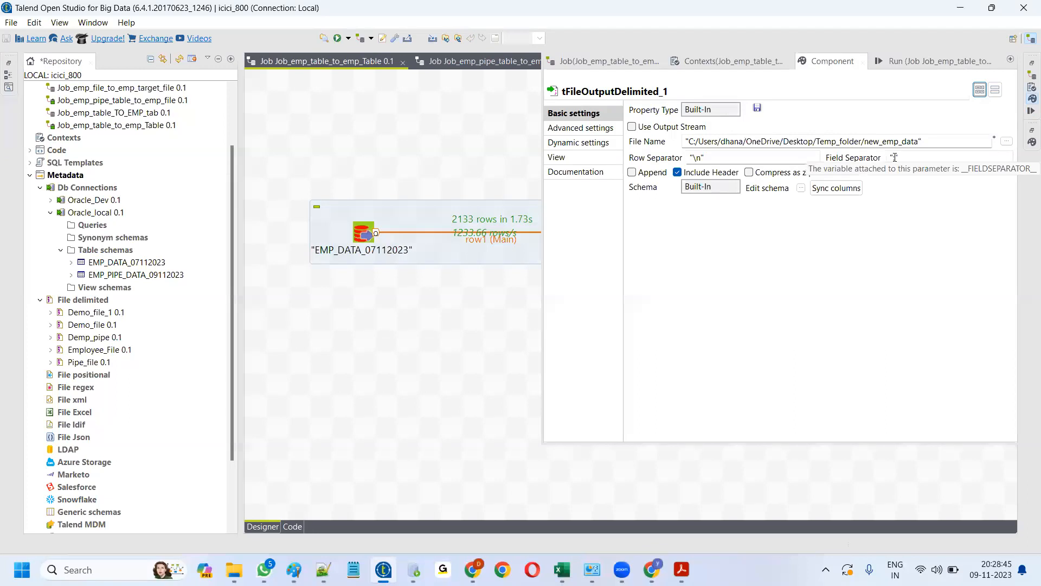
left_click(895, 157)
key("BackSpace")
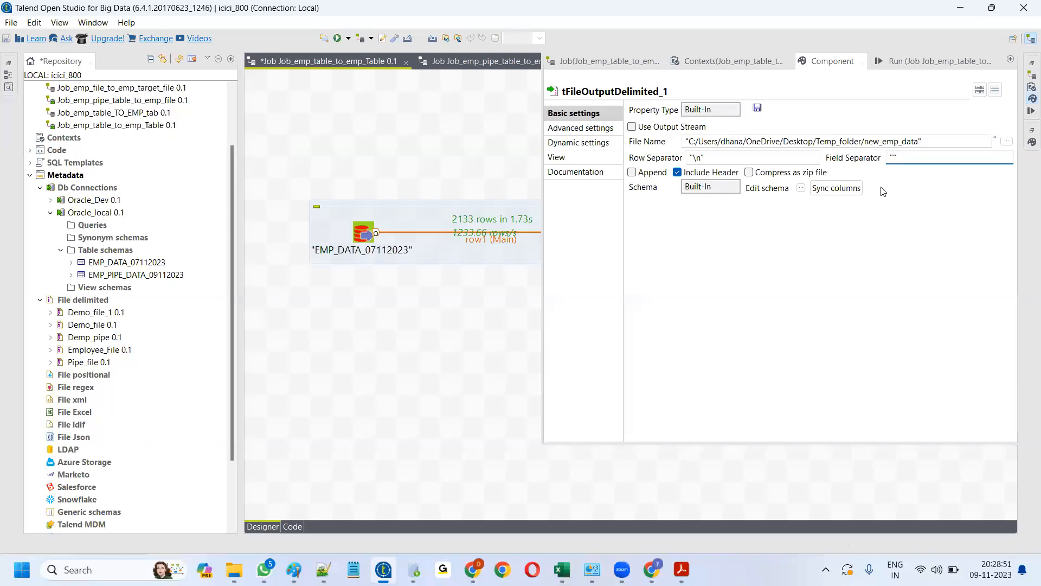
left_click(496, 300)
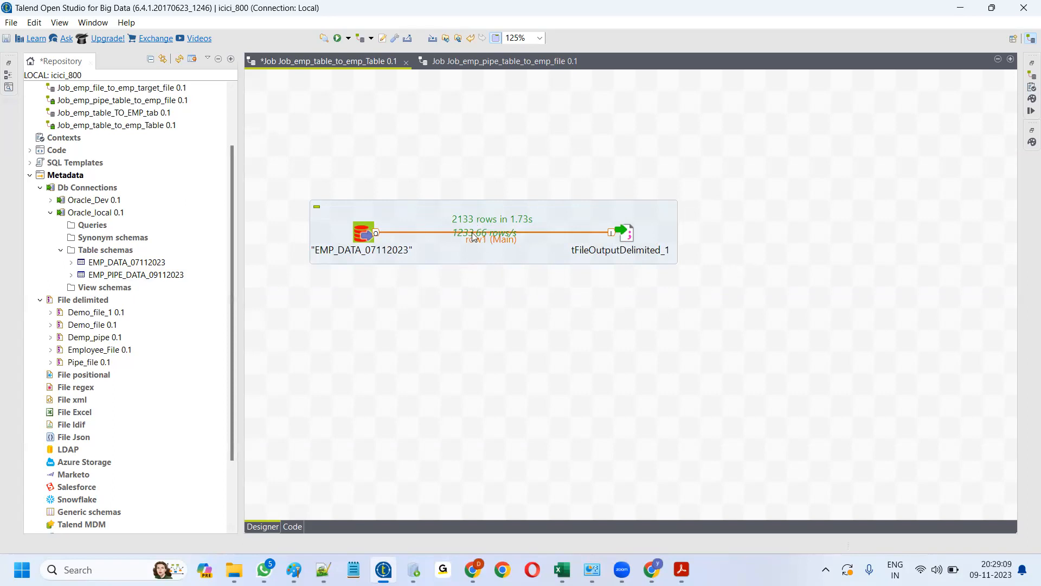
double_click(628, 235)
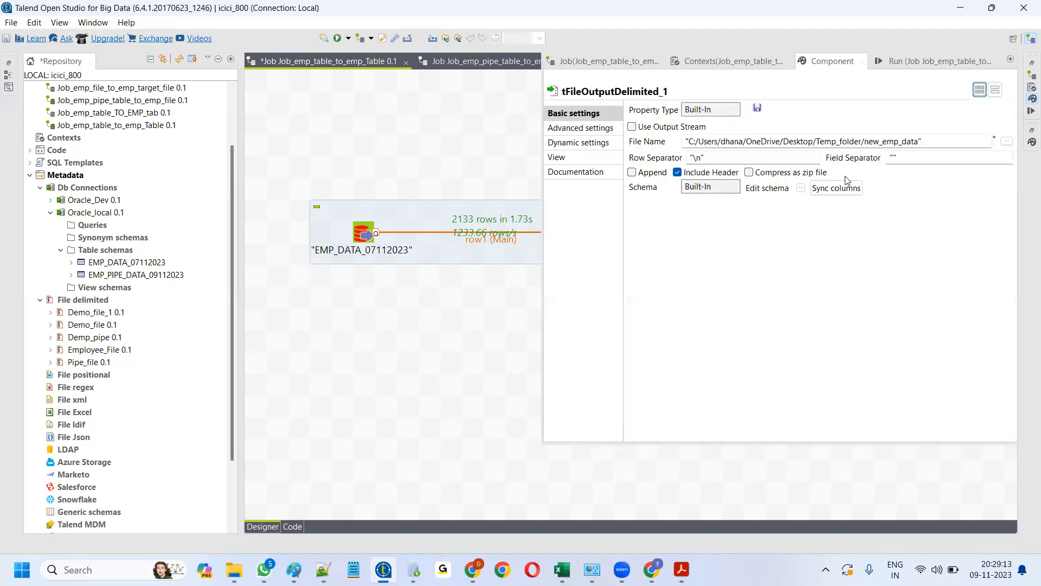
left_click(892, 157)
type("|")
- Clear the console and rerun the job, writing 2133 rows in 1.56s
left_click(907, 62)
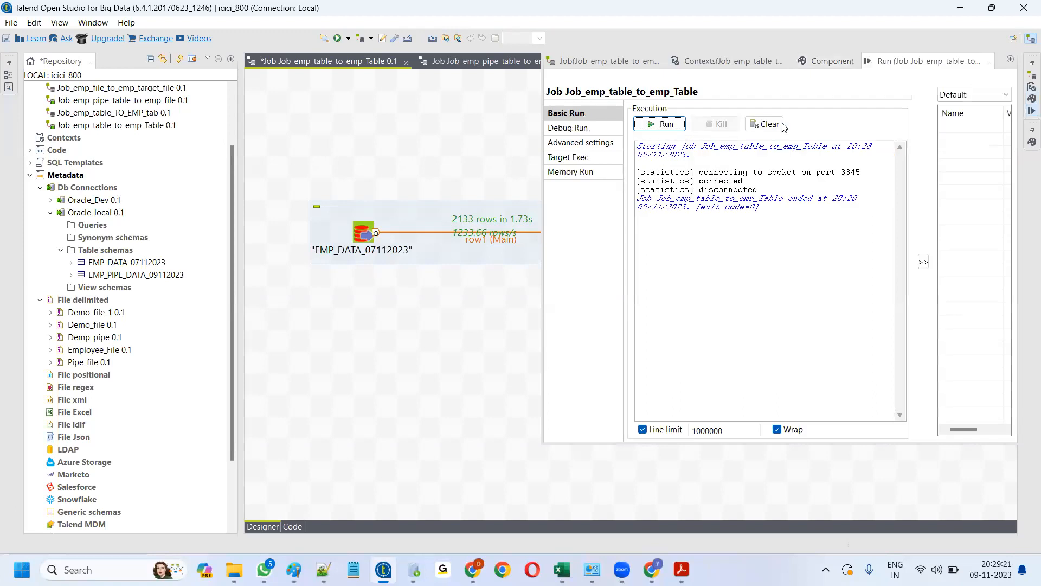
left_click(766, 124)
left_click(668, 125)
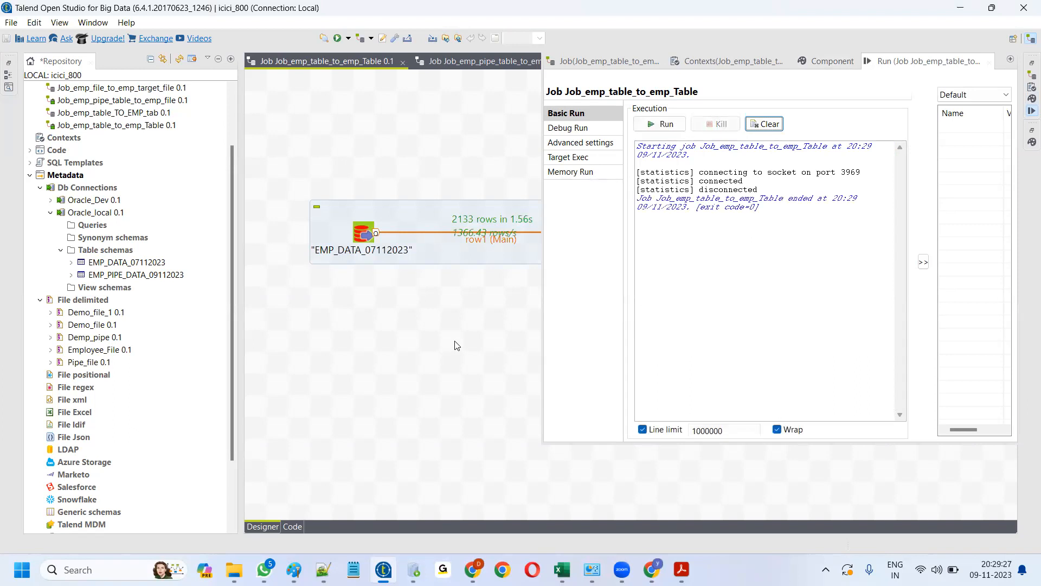
left_click(324, 569)
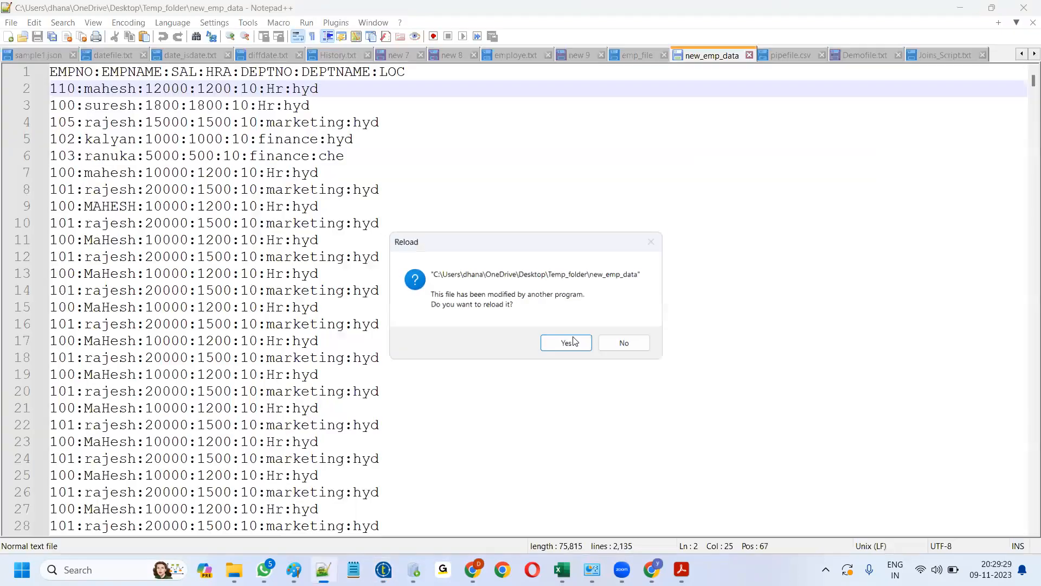
- Reload the pipe-separated new_emp_data and go back to the full Talend job design
key("Return")
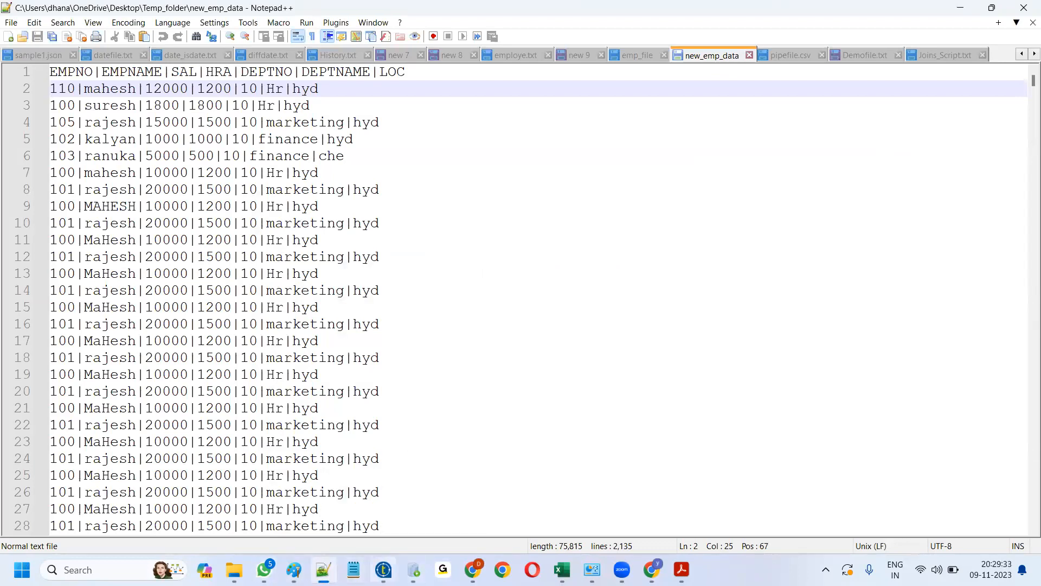
left_click(384, 569)
left_click(456, 316)
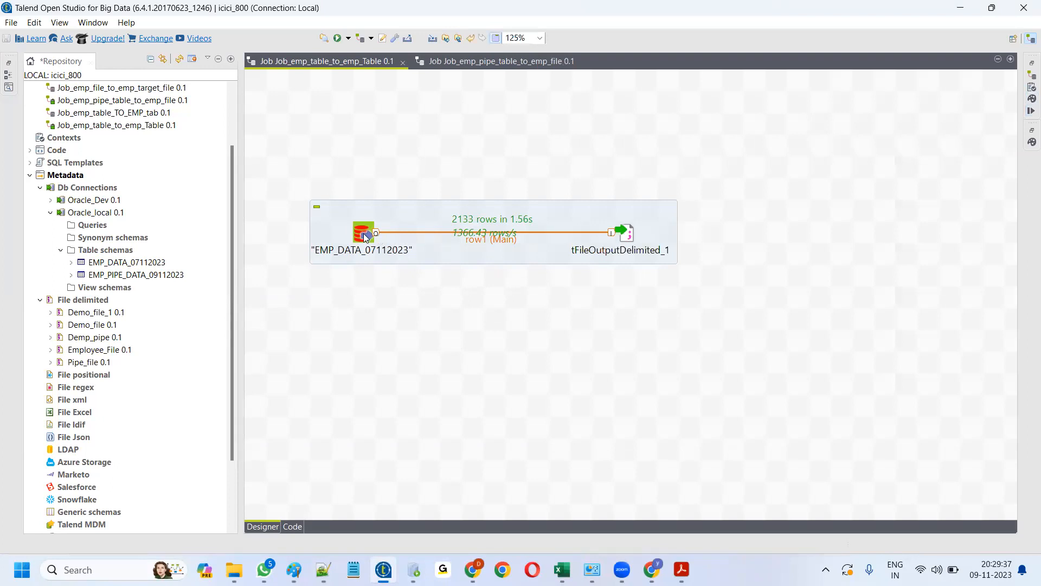
- Extend the input query's WHERE clause to 'DEPTNO=10 and SAL >=10000'
double_click(363, 233)
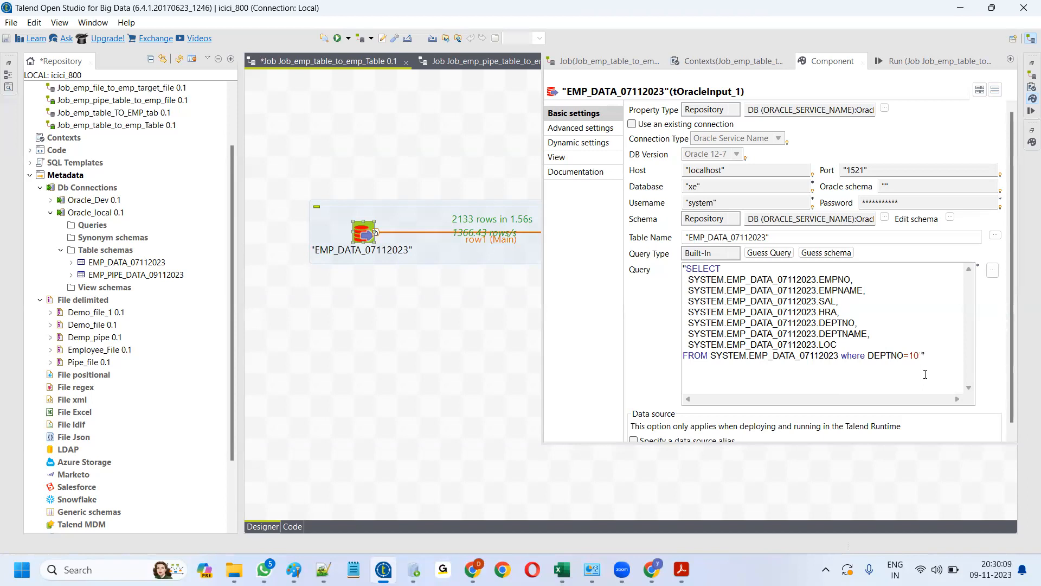
type("and")
left_click_drag(819, 301, 831, 302)
key("ctrl+c")
left_click(939, 356)
key("ctrl+v")
type(">")
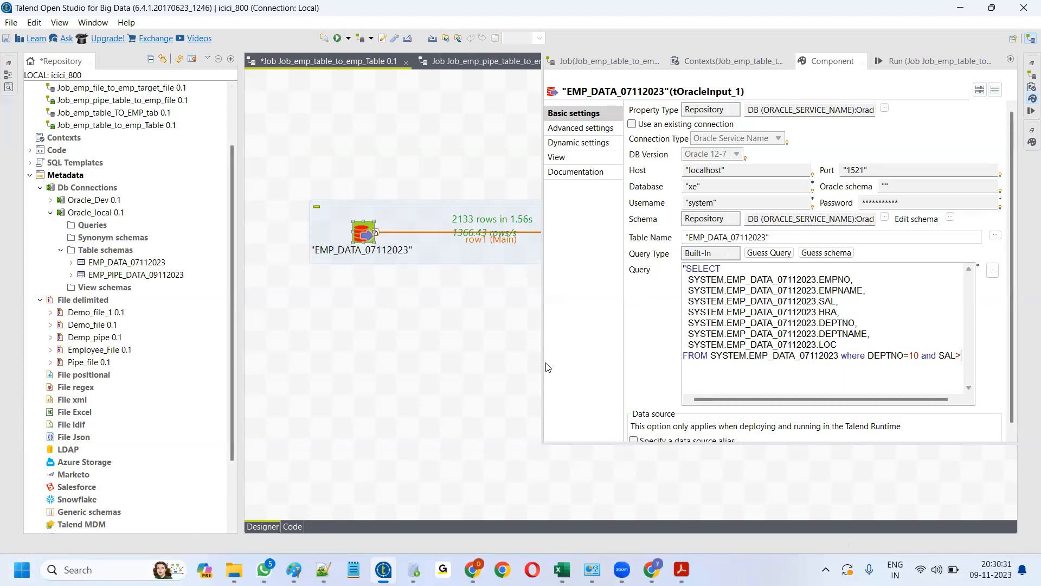
left_click_drag(545, 371, 433, 365)
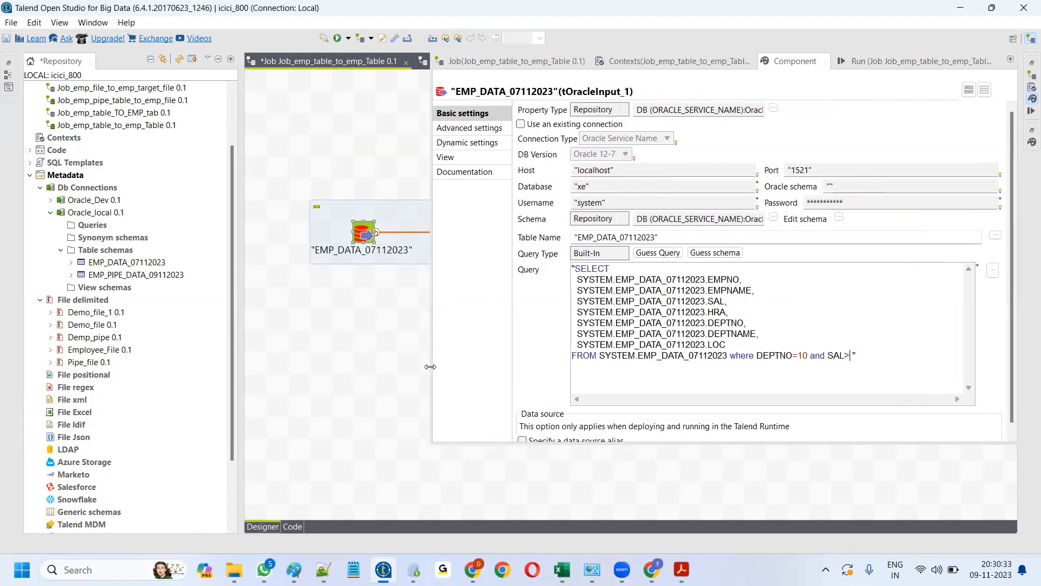
left_click(850, 355)
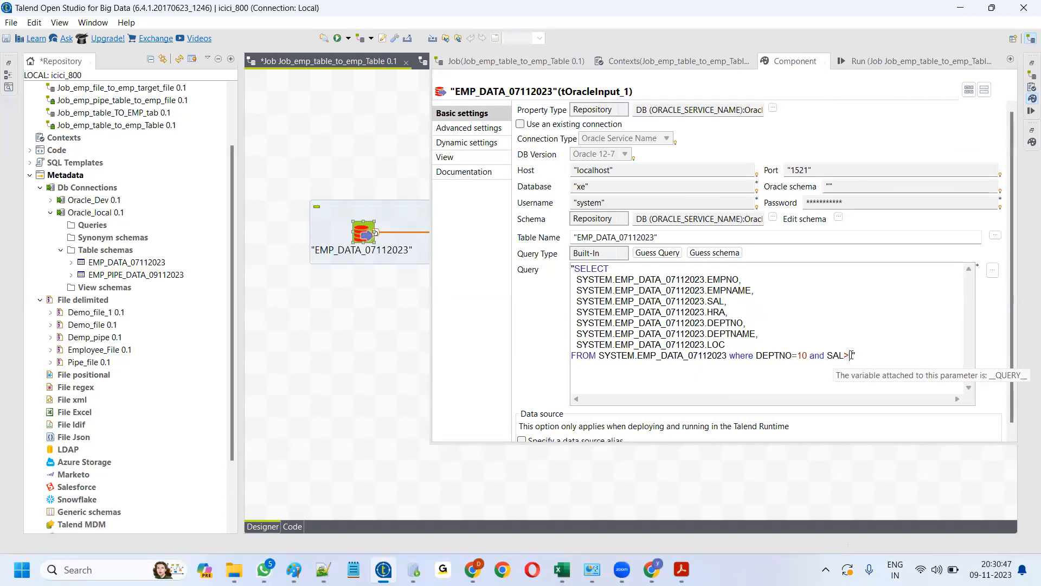
type("=10000")
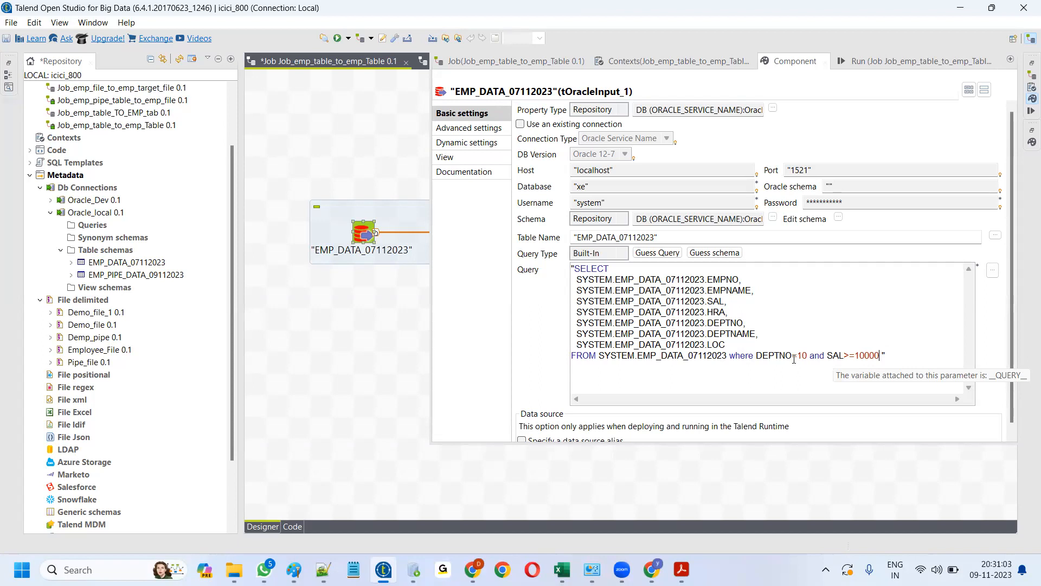
left_click(844, 355)
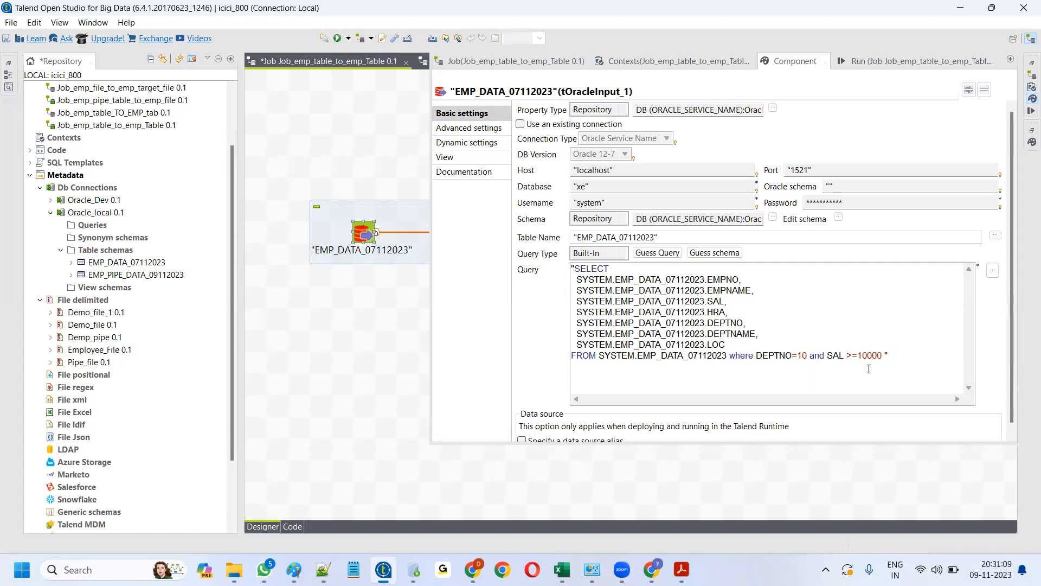
left_click(869, 60)
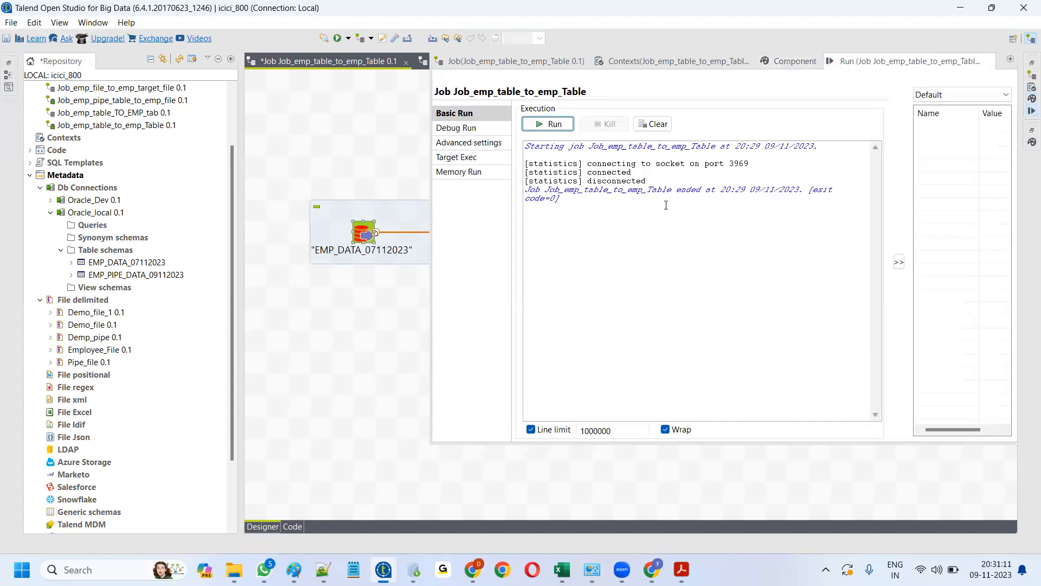
- Clear and run the job, confirming exit code 0 with 2130 rows written
left_click(655, 123)
left_click(553, 125)
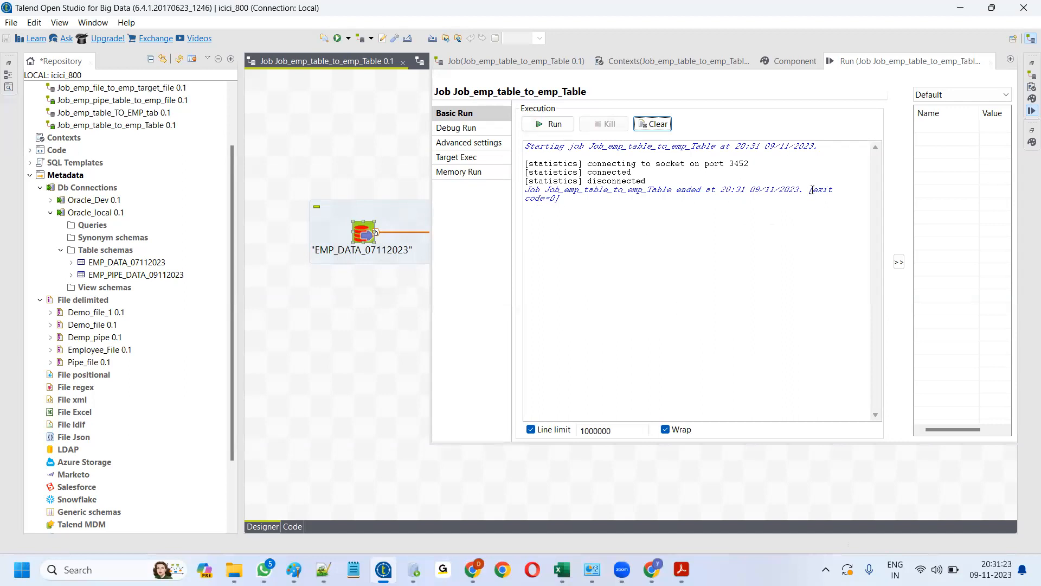
left_click_drag(809, 191, 828, 208)
left_click(376, 299)
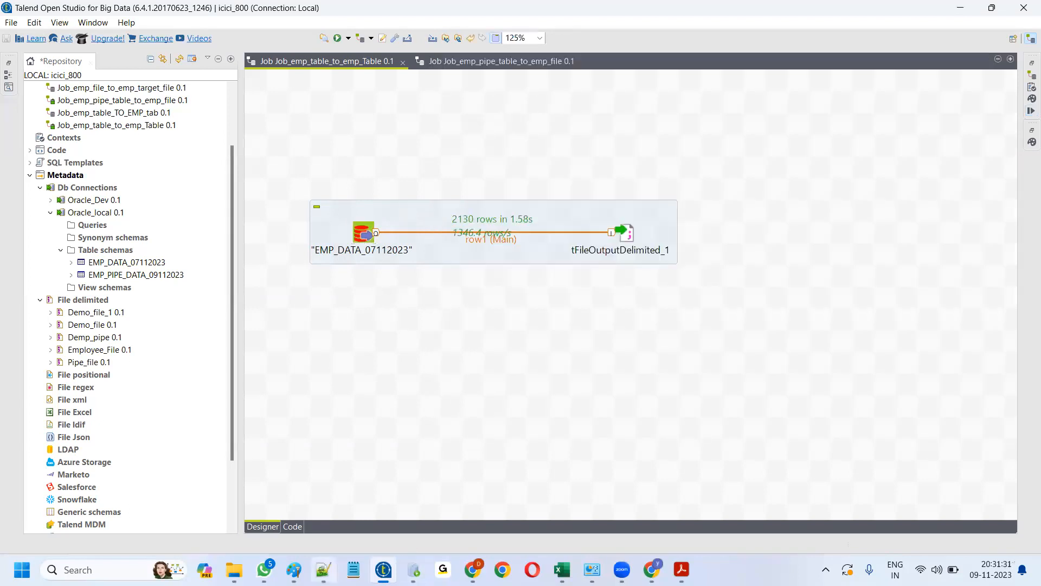
key("alt+Tab")
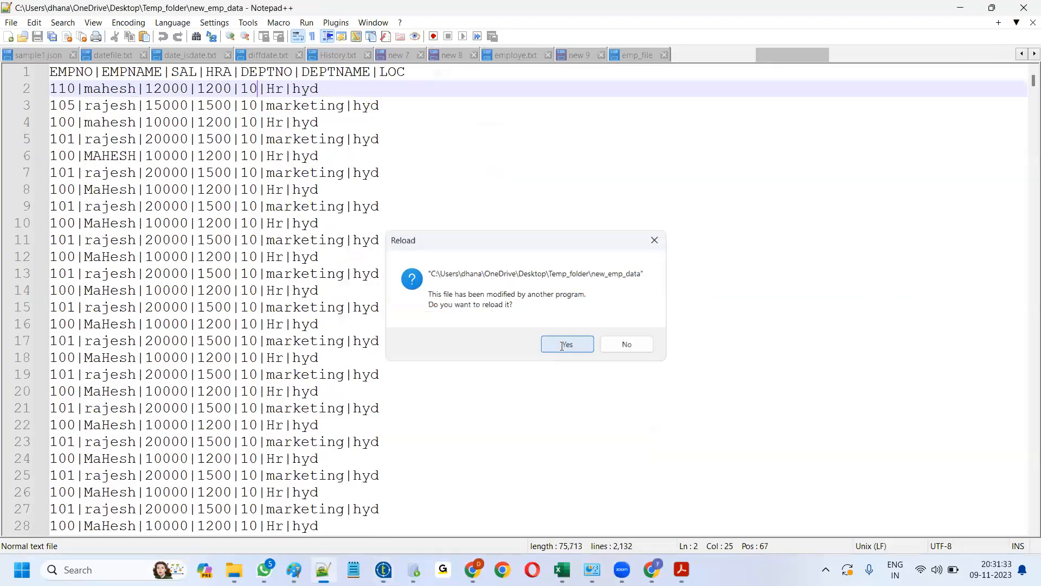
- Reload new_emp_data to see 2,132 lines, all with salaries of 10000 or more
left_click(565, 344)
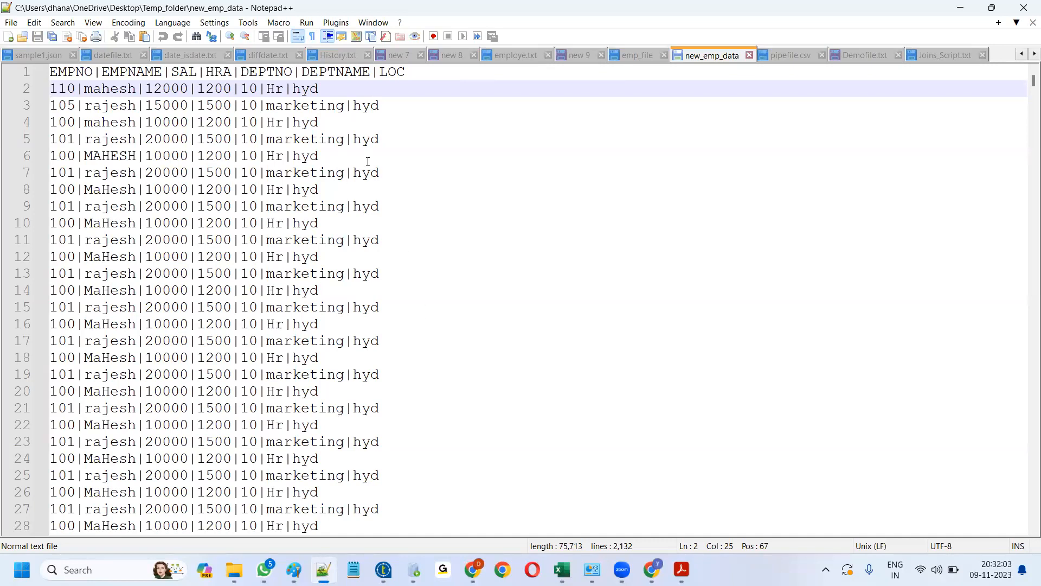
left_click(384, 570)
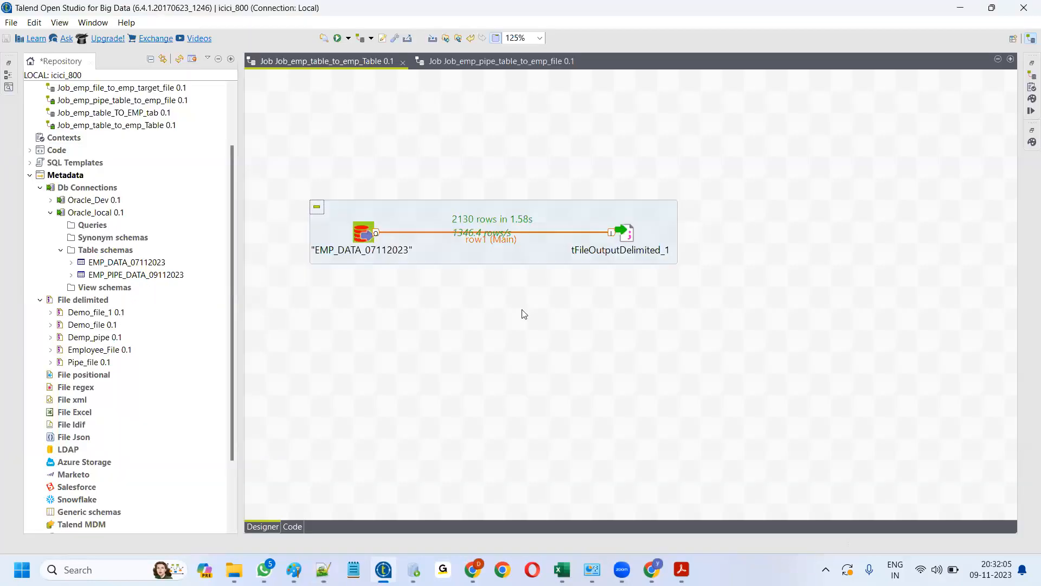
- Append 'order by SAL desc' to the EMP_DATA_07112023 input's query
double_click(362, 234)
left_click(884, 356)
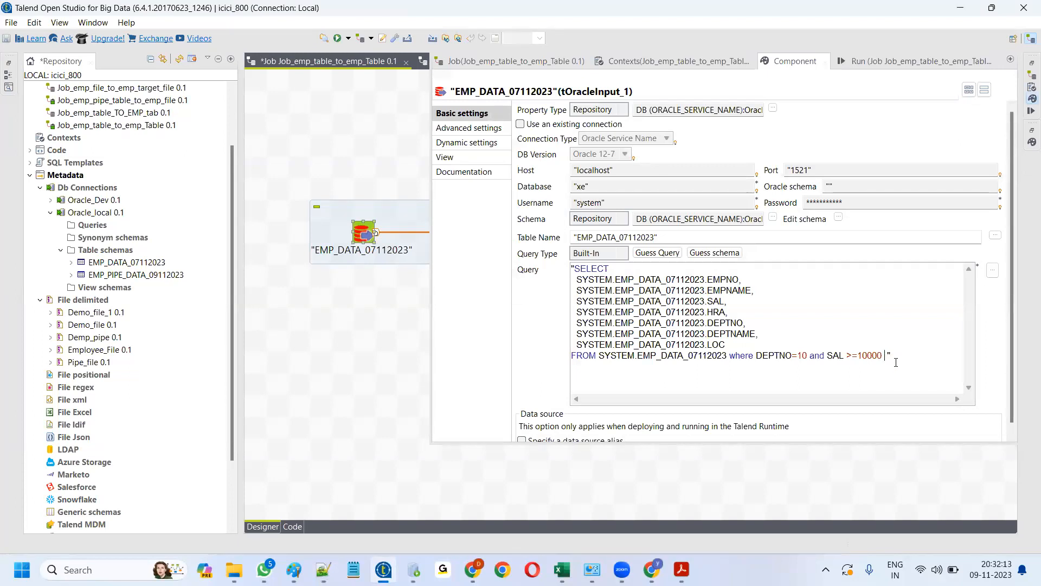
type("order by s")
key("BackSpace")
left_click_drag(707, 301, 724, 301)
key("ctrl+c")
left_click(926, 356)
key("ctrl+v")
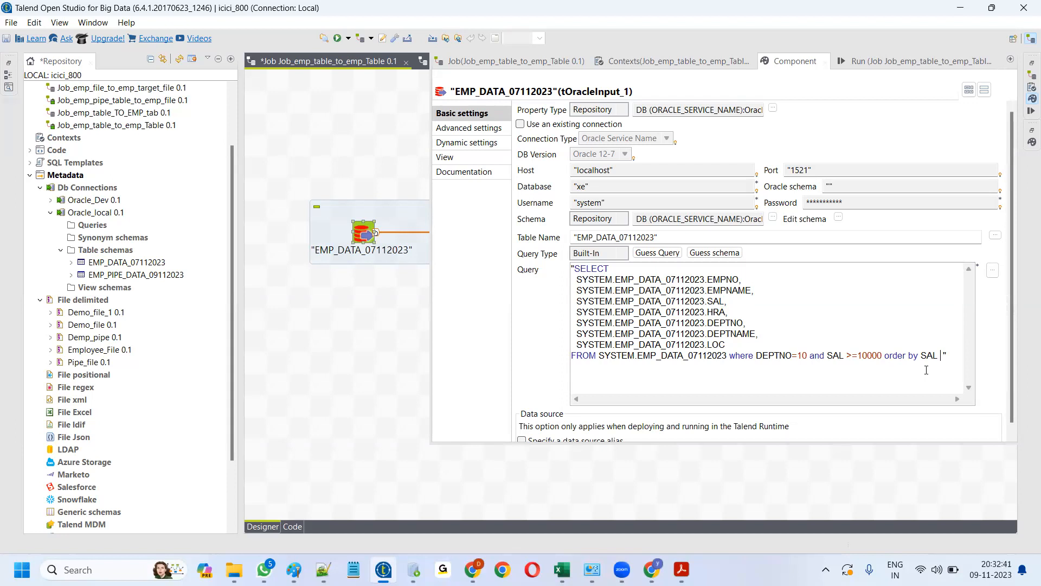
type("desc")
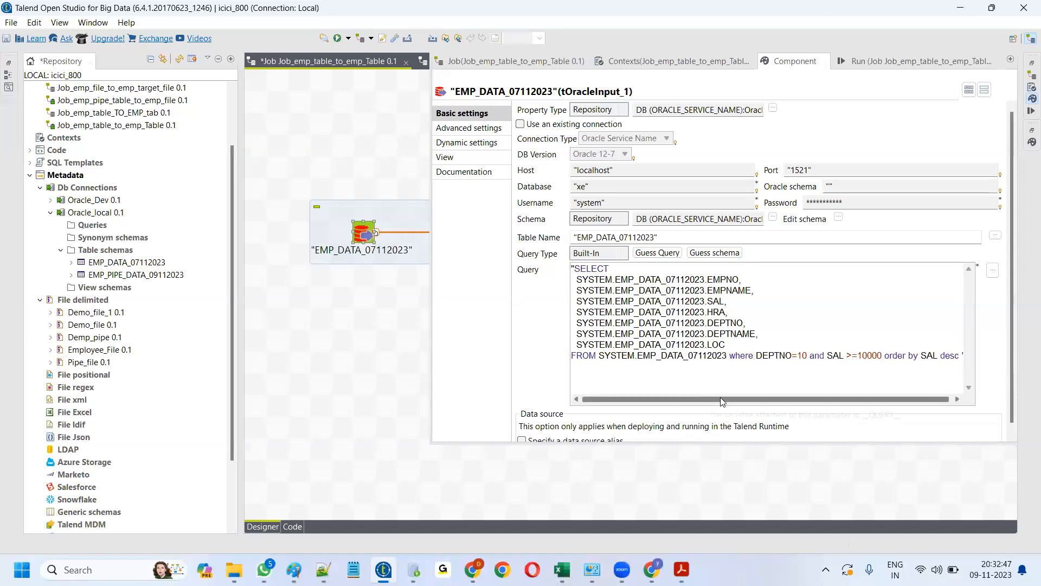
left_click_drag(721, 400, 778, 397)
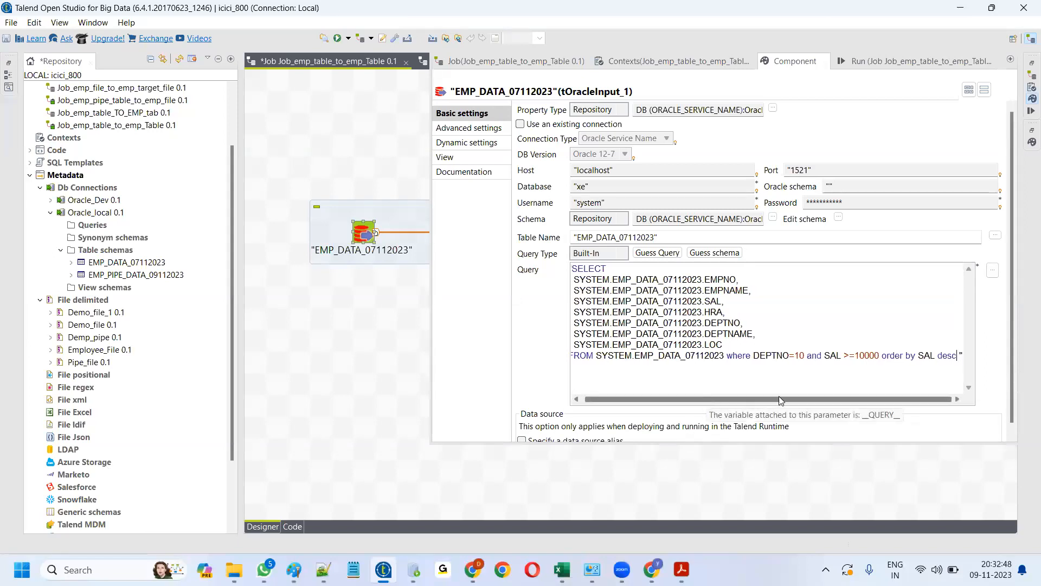
- Clear the Run console and rerun the job with the sorted query
left_click(874, 62)
left_click(653, 124)
left_click(553, 124)
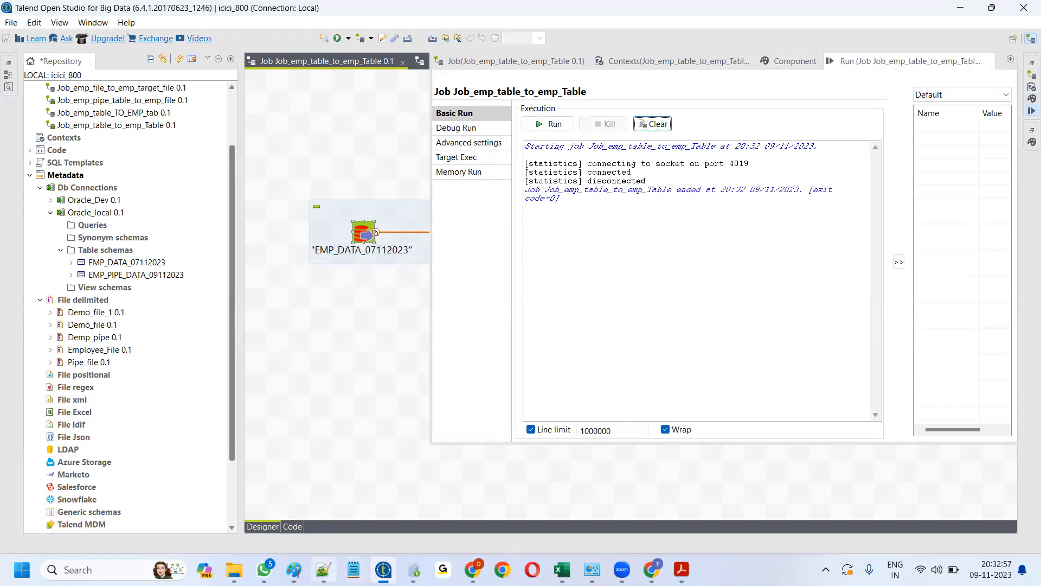
- Reload new_emp_data in Notepad++ and scroll through rows now led by SAL 20000
left_click(347, 516)
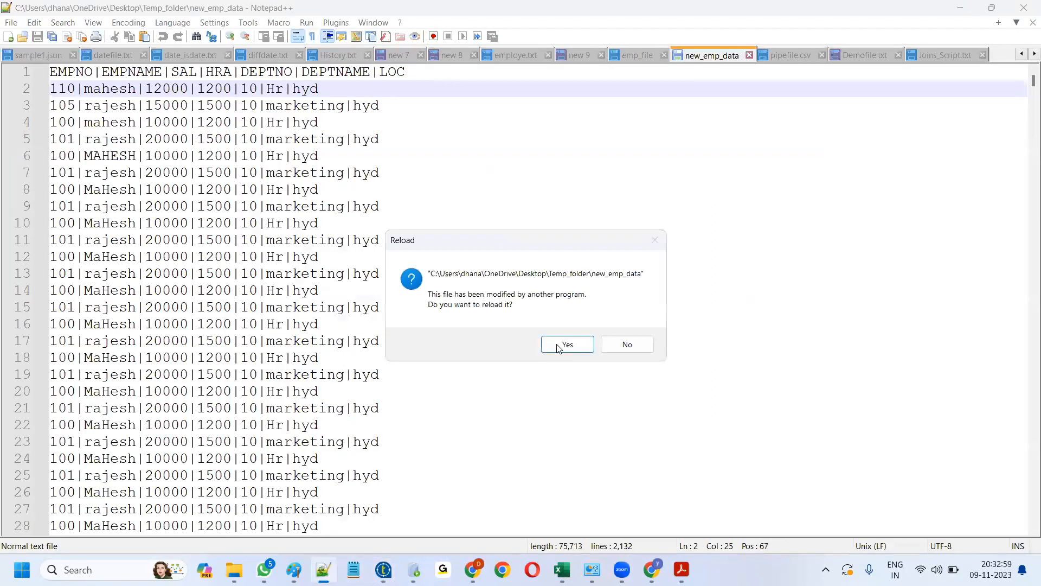
left_click(558, 347)
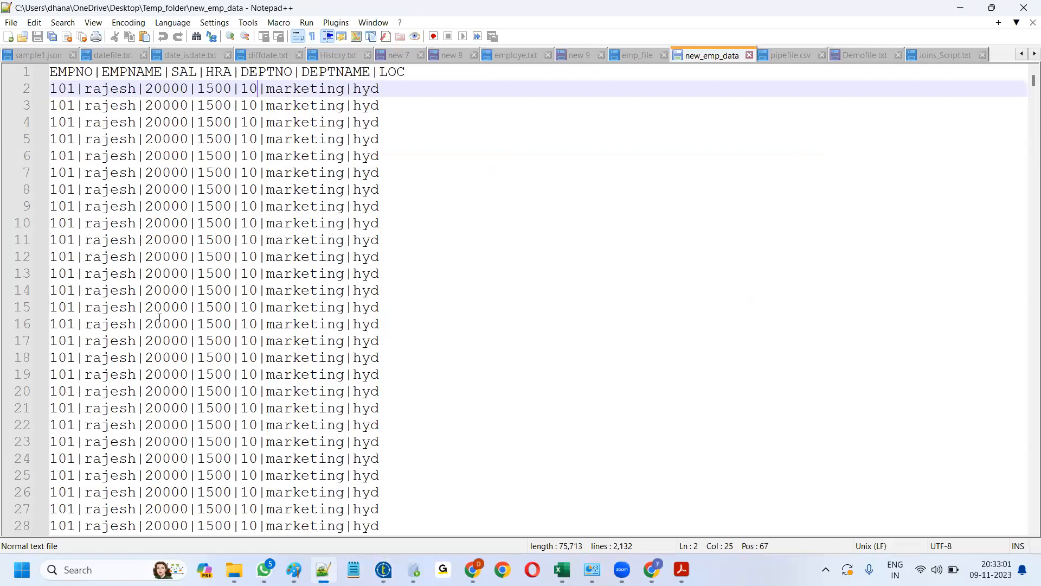
scroll(1027, 122, "down", 11)
left_click_drag(1024, 117, 1027, 64)
scroll(247, 187, "down", 9)
scroll(253, 209, "down", 9)
mouse_move(1024, 94)
left_mouse_down()
mouse_move(1026, 431)
mouse_move(1025, 112)
left_mouse_up()
- Add 'distinct' after SELECT in the EMP_DATA_07112023 query
left_click(384, 558)
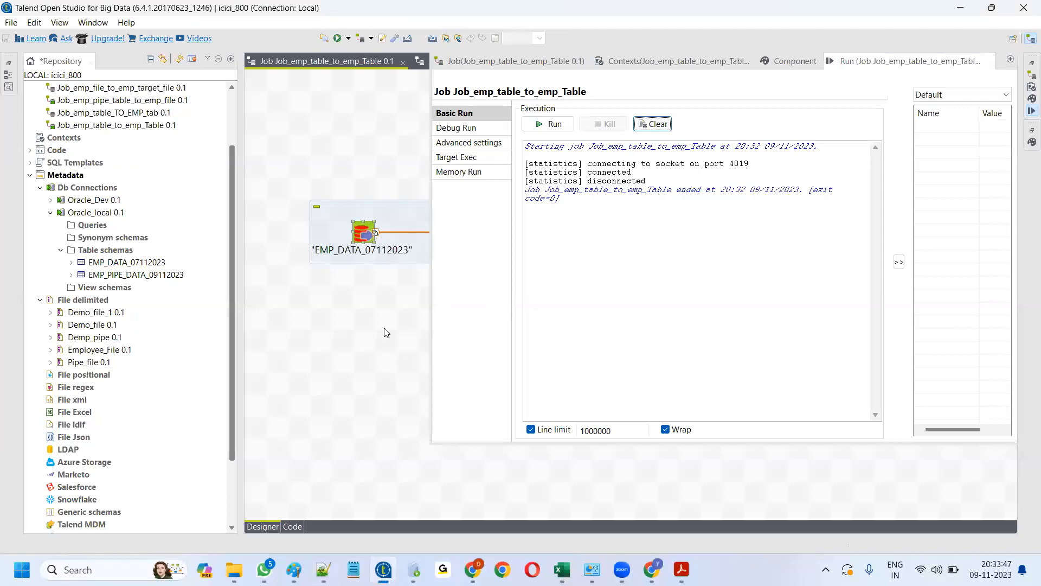
left_click(348, 237)
double_click(362, 235)
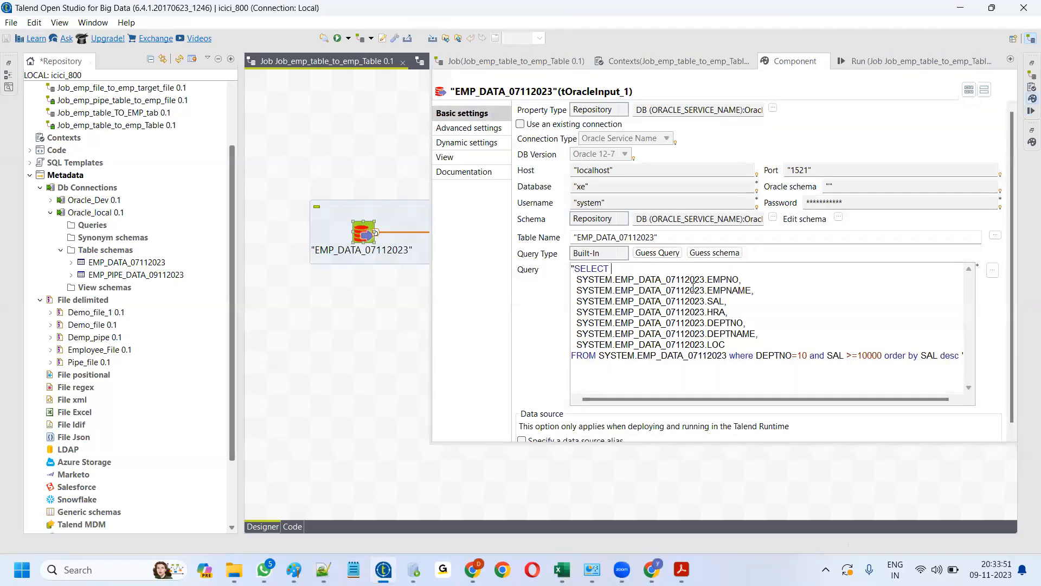
type("dis")
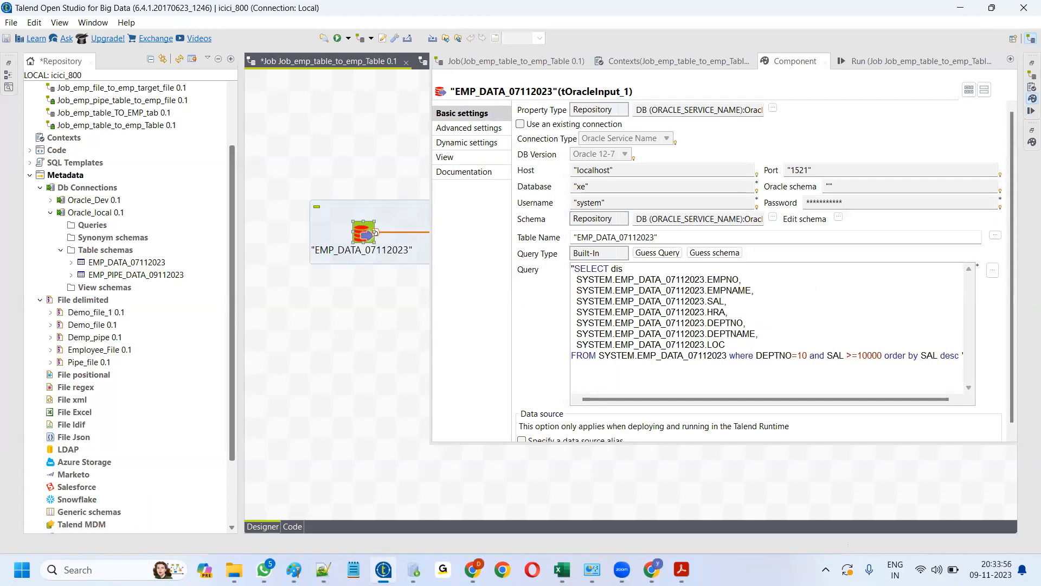
type("tinct")
- Clear the Run console and rerun Job_emp_table_to_emp_Table
left_click(879, 61)
left_click(654, 123)
left_click(547, 123)
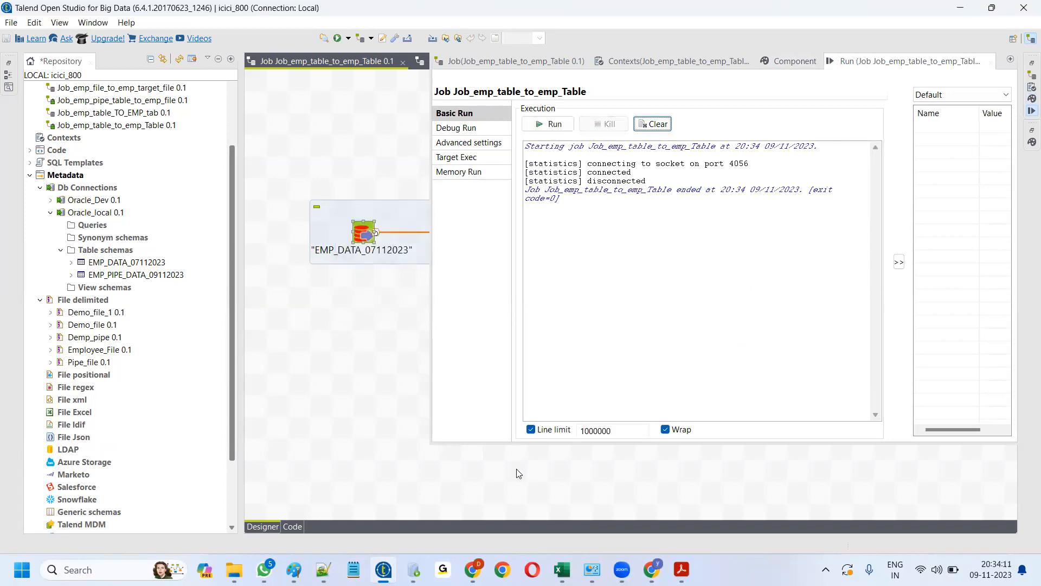
- Reload new_emp_data and check the top rows with salaries 20000 and 15000
left_click(323, 569)
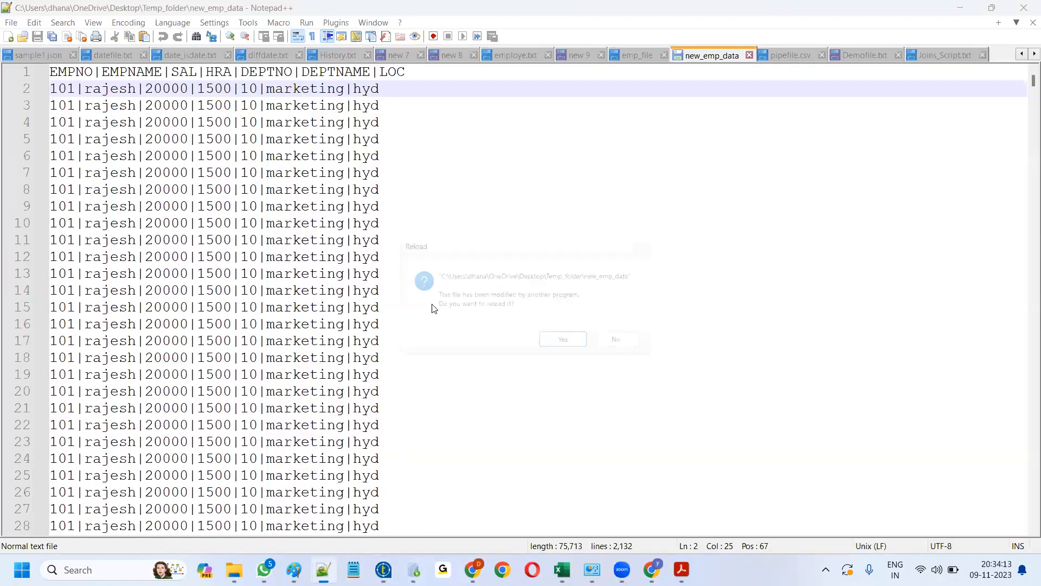
left_click(559, 345)
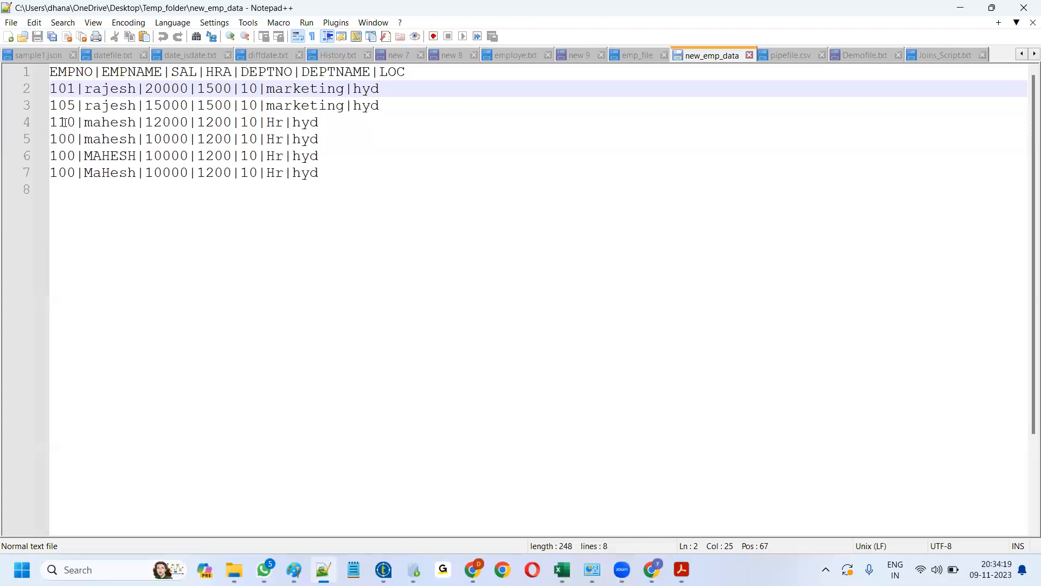
left_click_drag(50, 89, 379, 88)
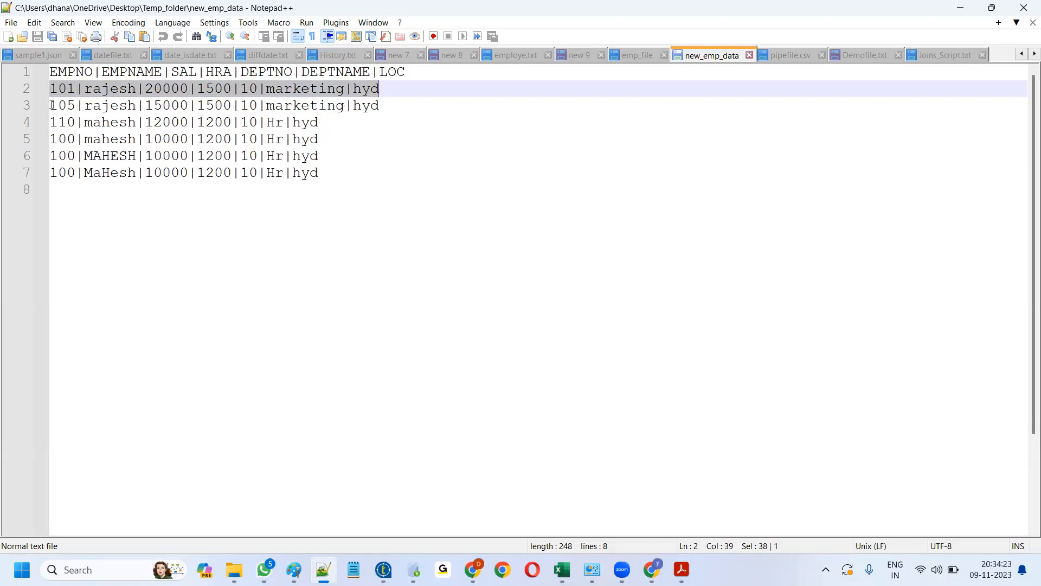
left_click_drag(51, 105, 397, 103)
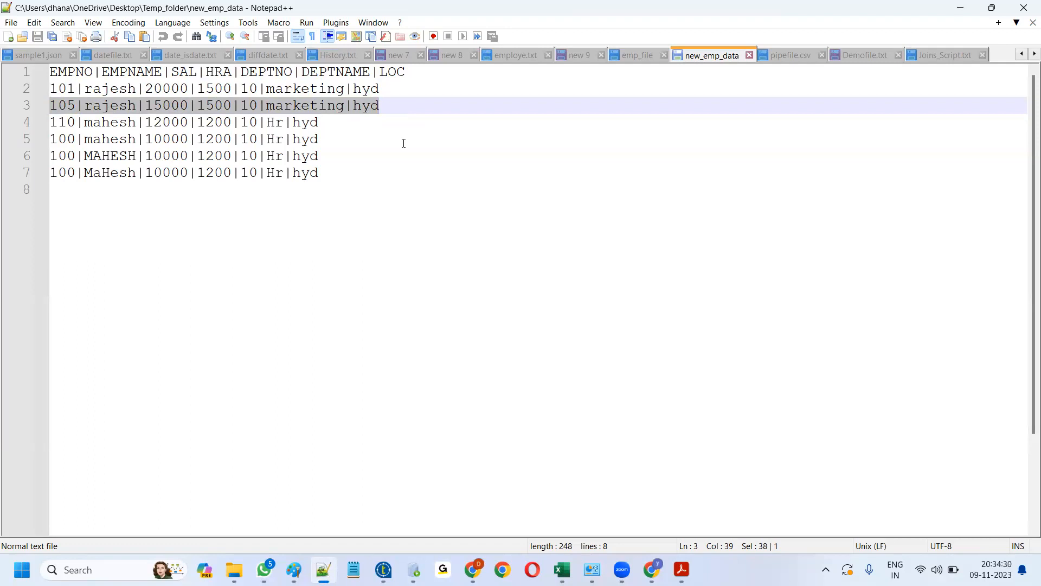
key("alt+Tab")
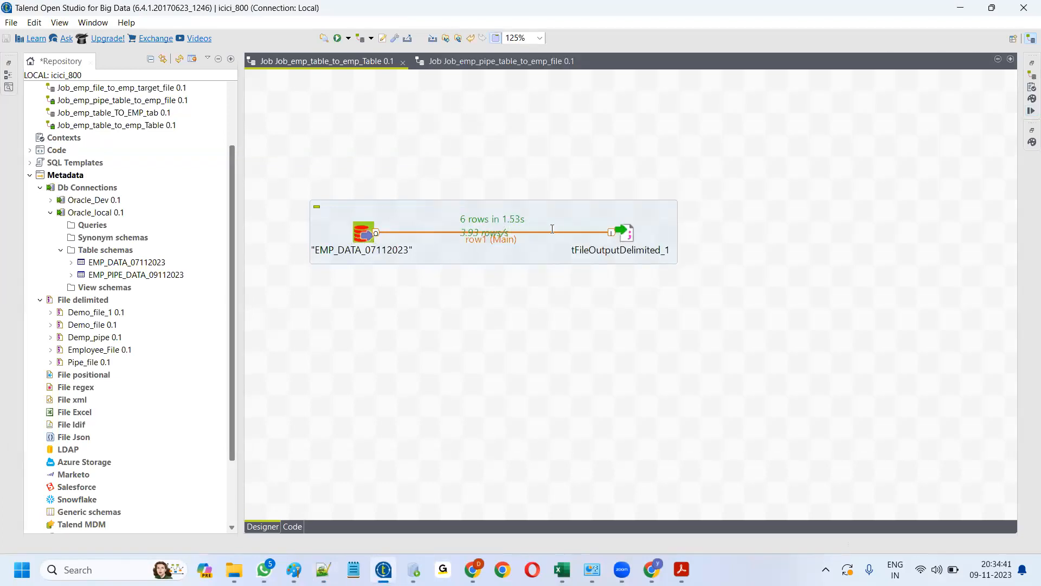
- Review the EMP_DATA_07112023 query: SELECT distinct, ordered by SAL desc
left_click(363, 233)
double_click(363, 234)
left_click_drag(762, 398, 849, 399)
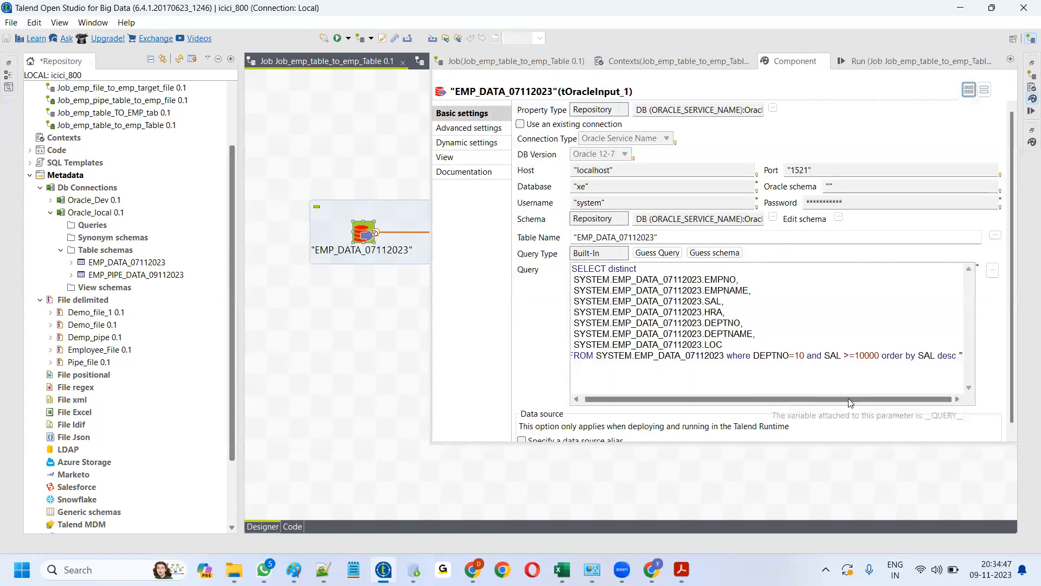
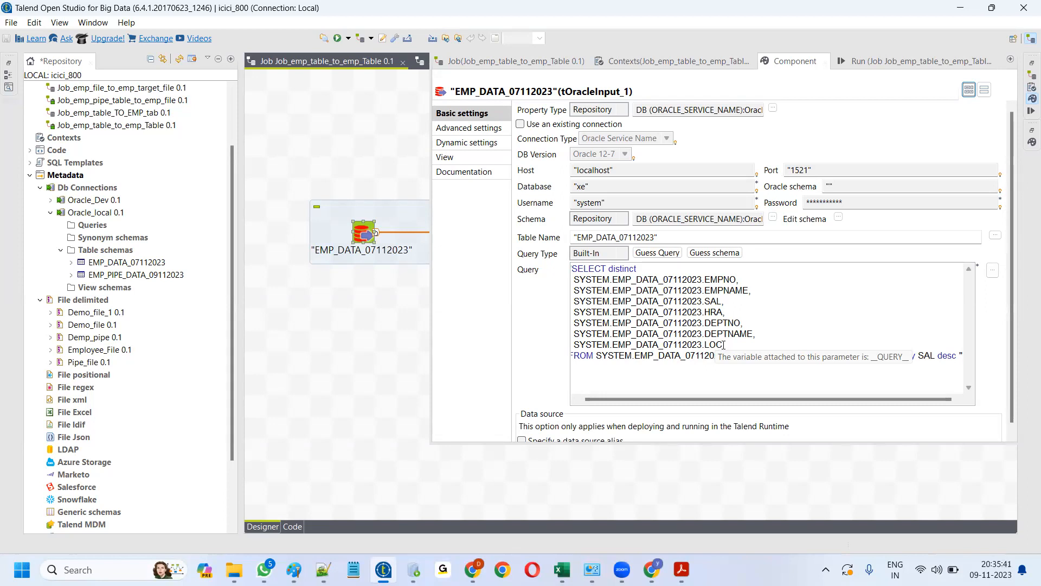
- Delete DEPTNAME and LOC from the query, fix the trailing comma after DEPTNO, and guess the schema
left_click_drag(723, 345, 546, 341)
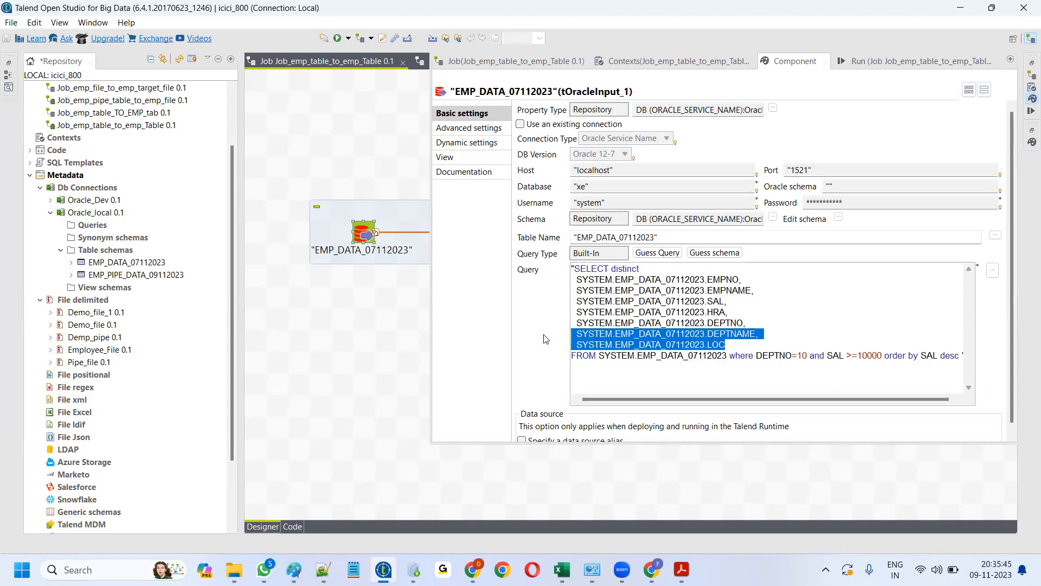
key("BackSpace")
key("BackSpace")
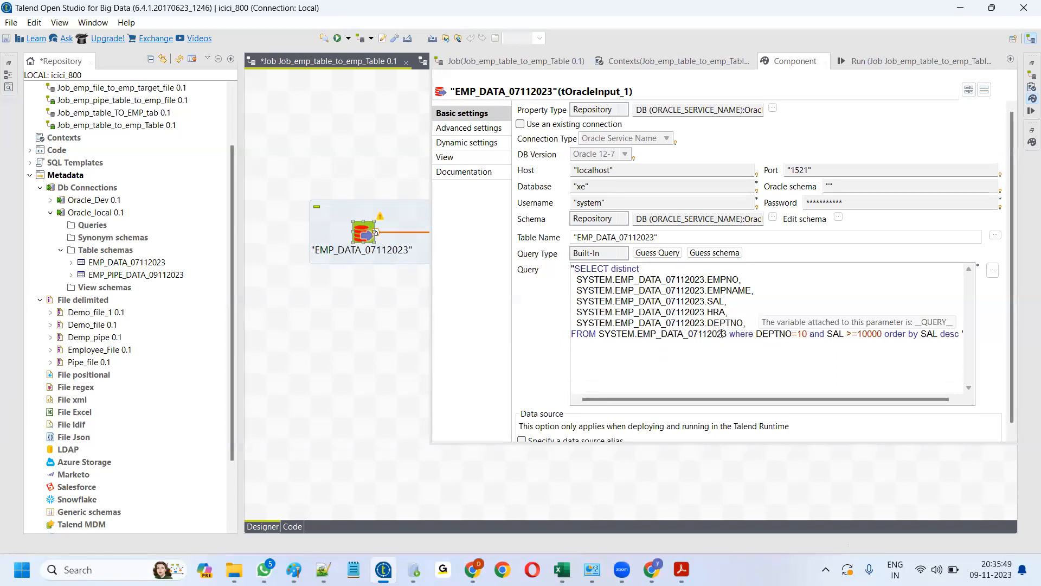
left_click(715, 252)
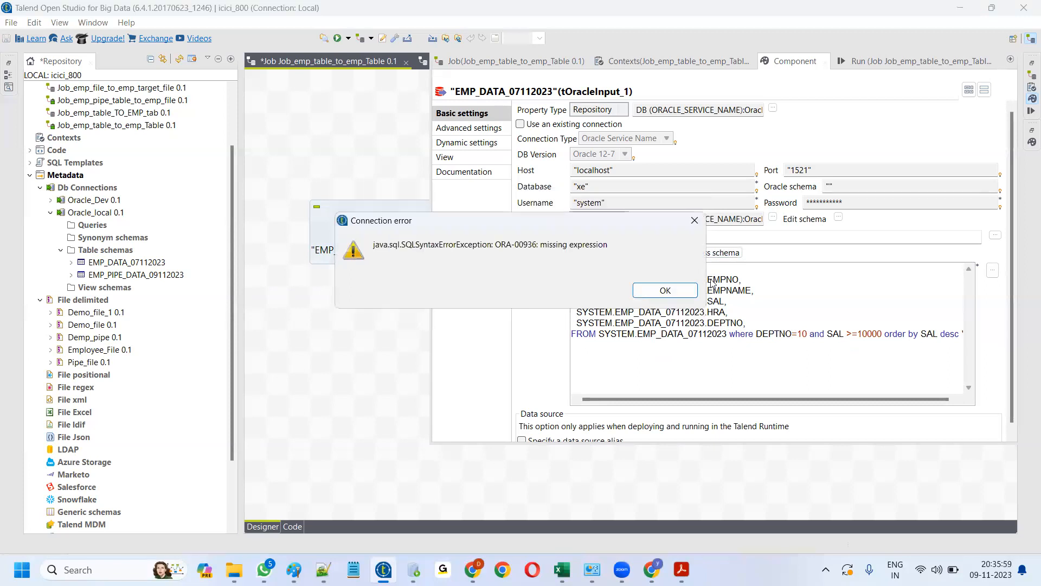
left_click(674, 291)
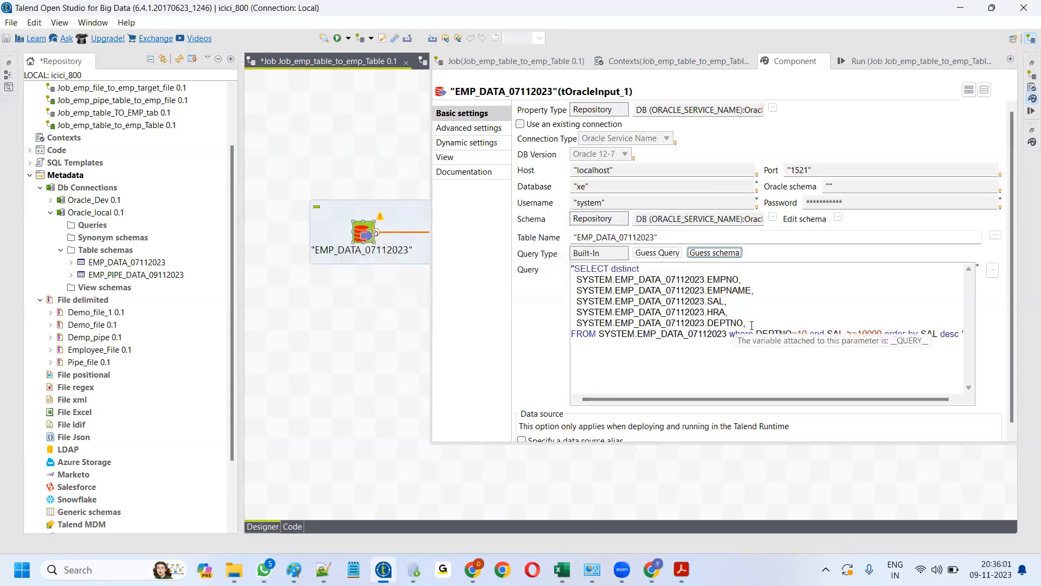
key("BackSpace")
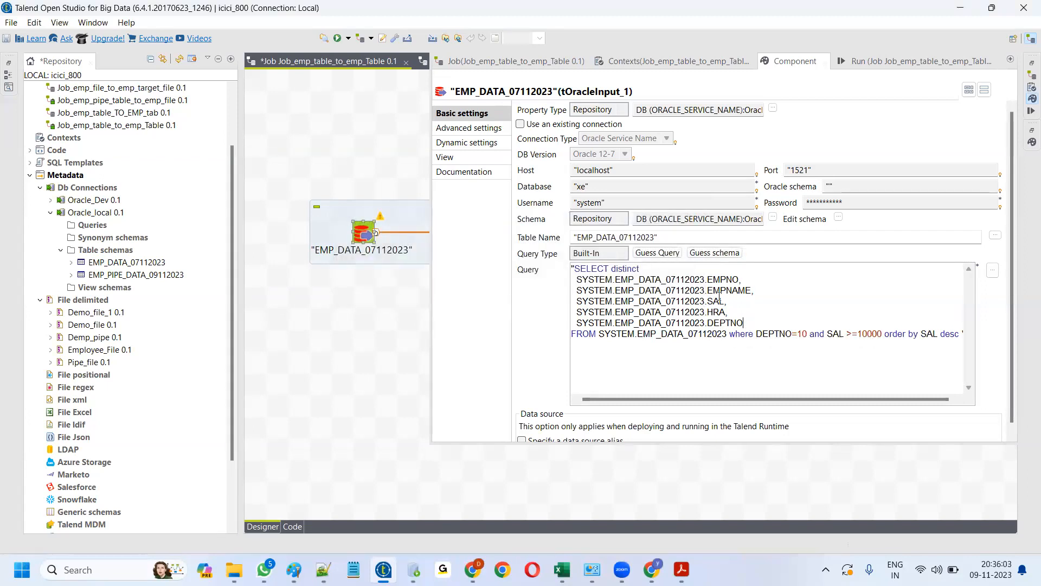
left_click(723, 253)
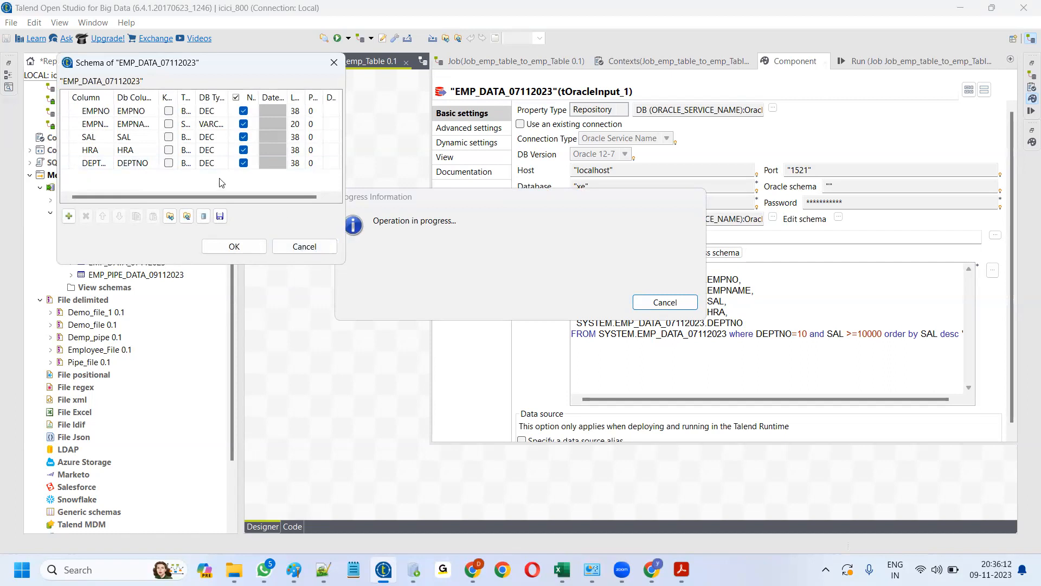
- Accept the EMPNO, EMPNAME, SAL, HRA, DEPTNO schema, propagate it, and verify it on the input component
left_click_drag(343, 265, 598, 298)
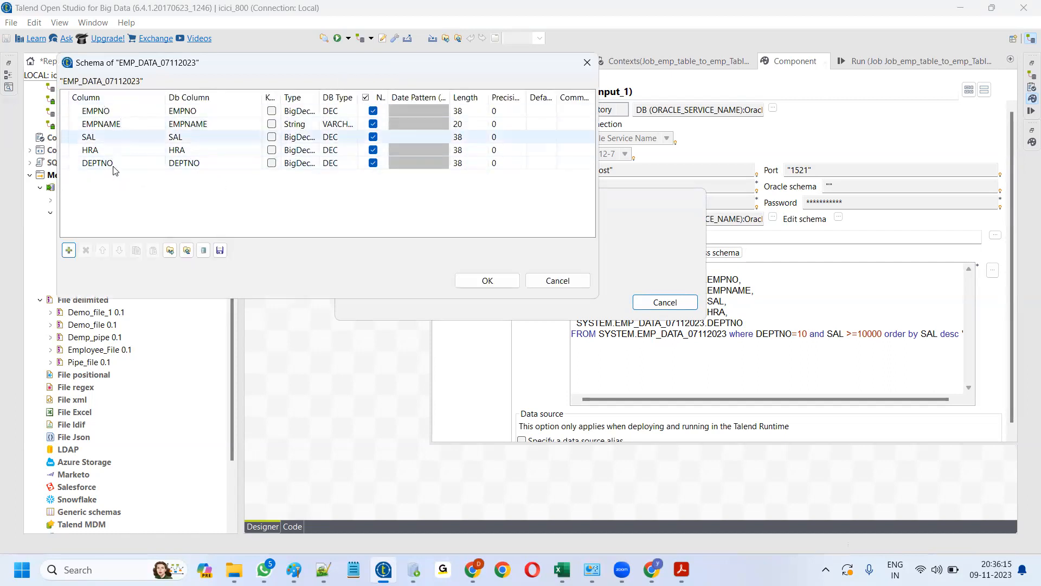
left_click(115, 167)
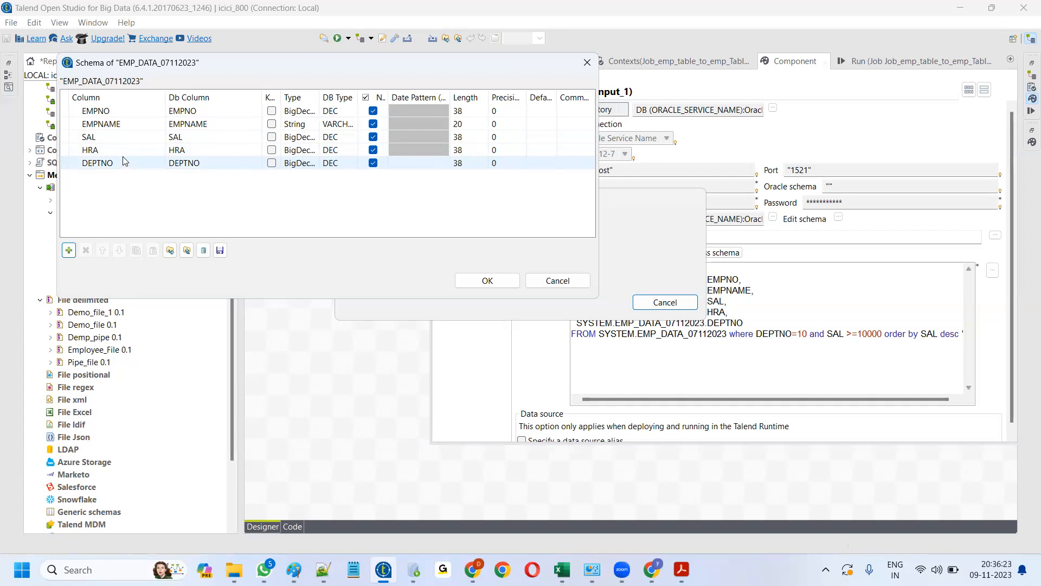
left_click(123, 153)
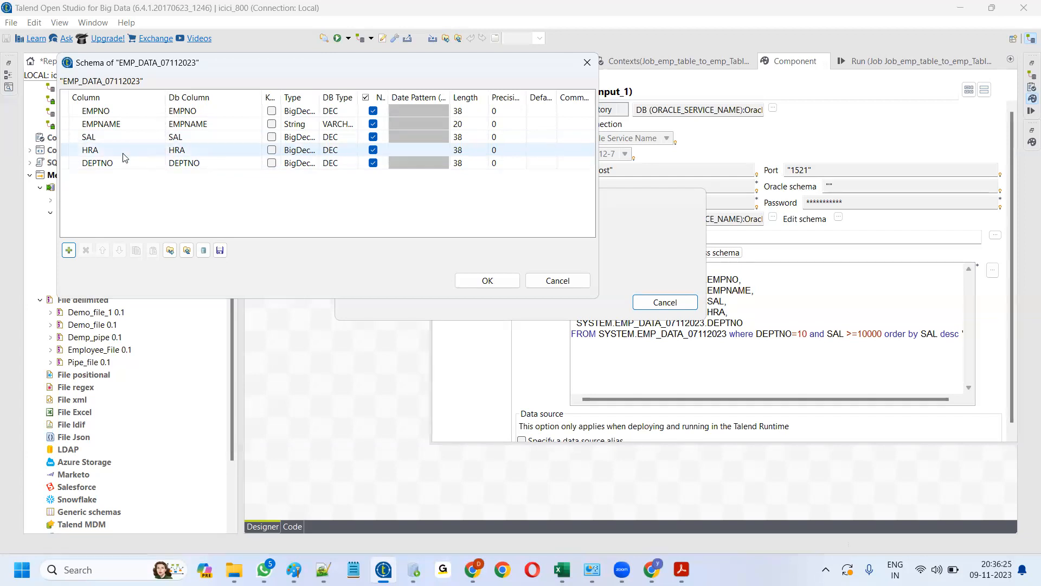
left_click(503, 281)
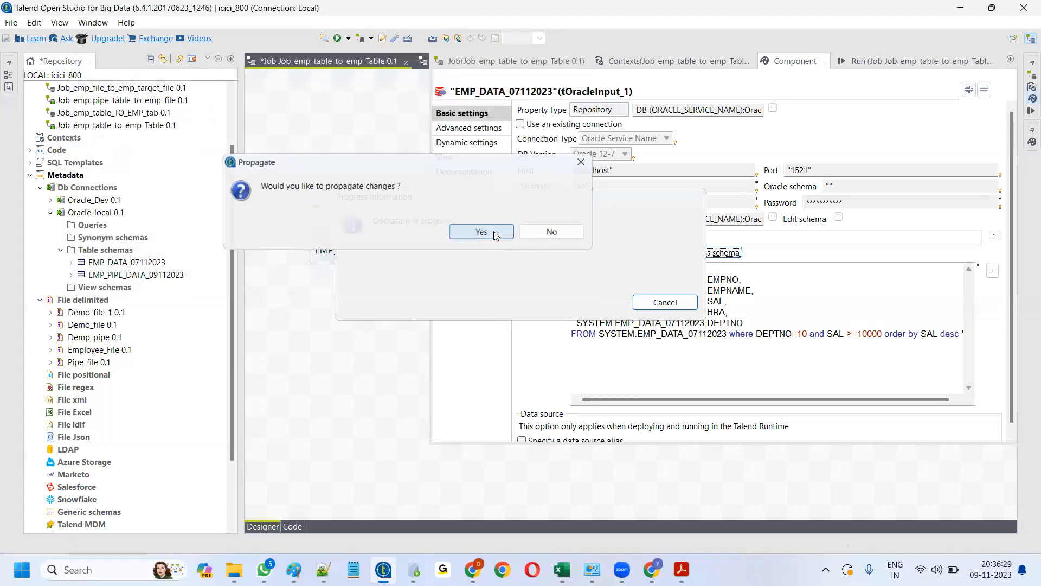
left_click(483, 232)
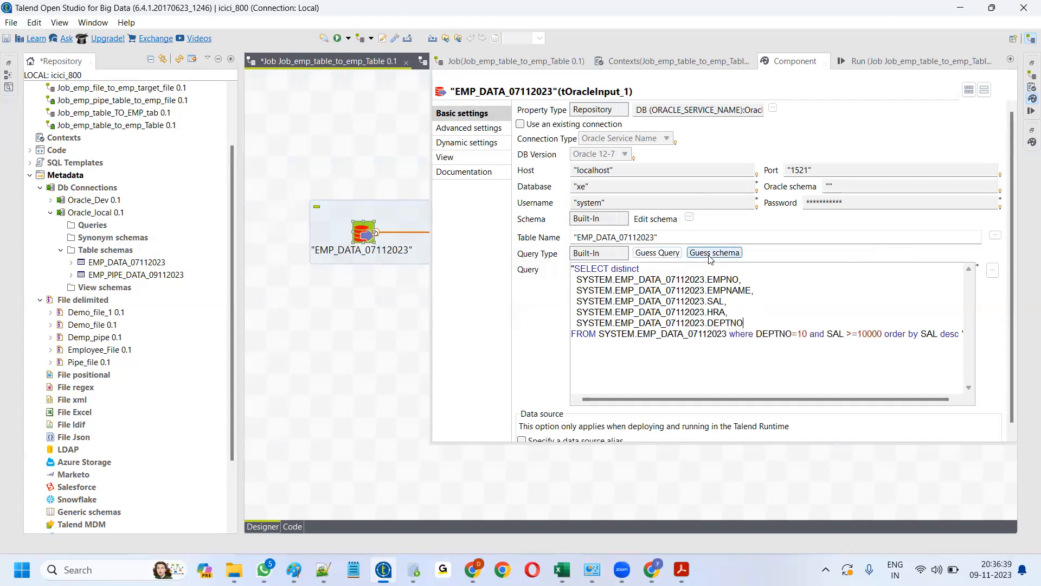
left_click(689, 219)
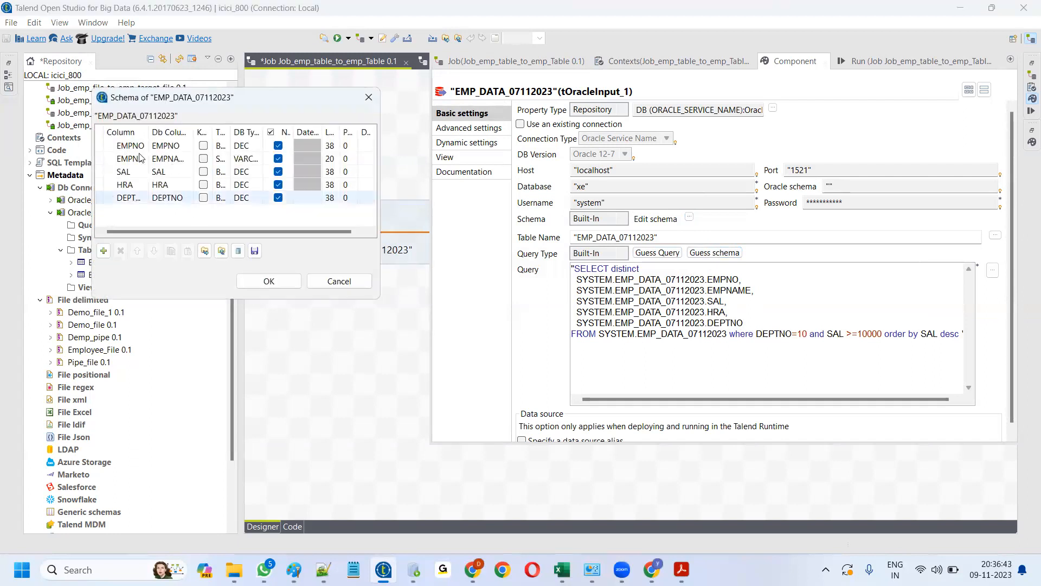
left_click_drag(146, 130, 191, 131)
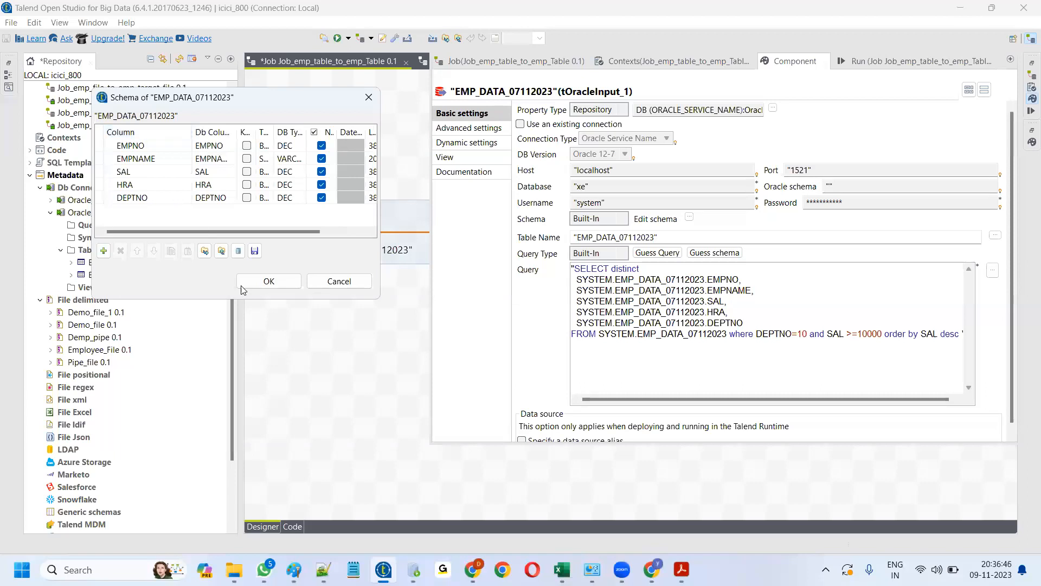
left_click(273, 282)
- Clear the Run log, rerun the job, and bring up new_emp_data in Notepad++
left_click(317, 349)
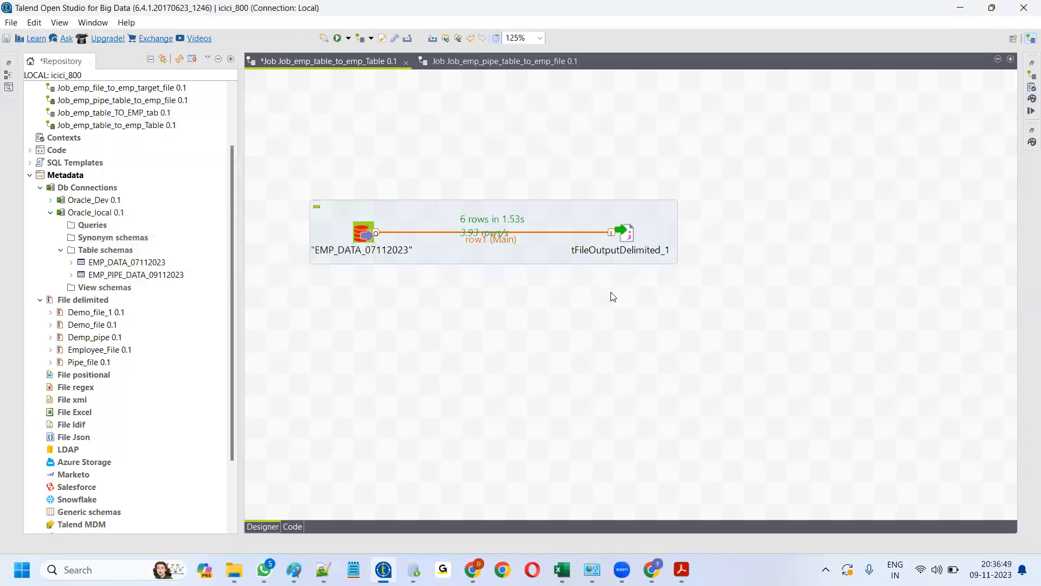
left_click(1031, 110)
left_click(656, 124)
left_click(551, 124)
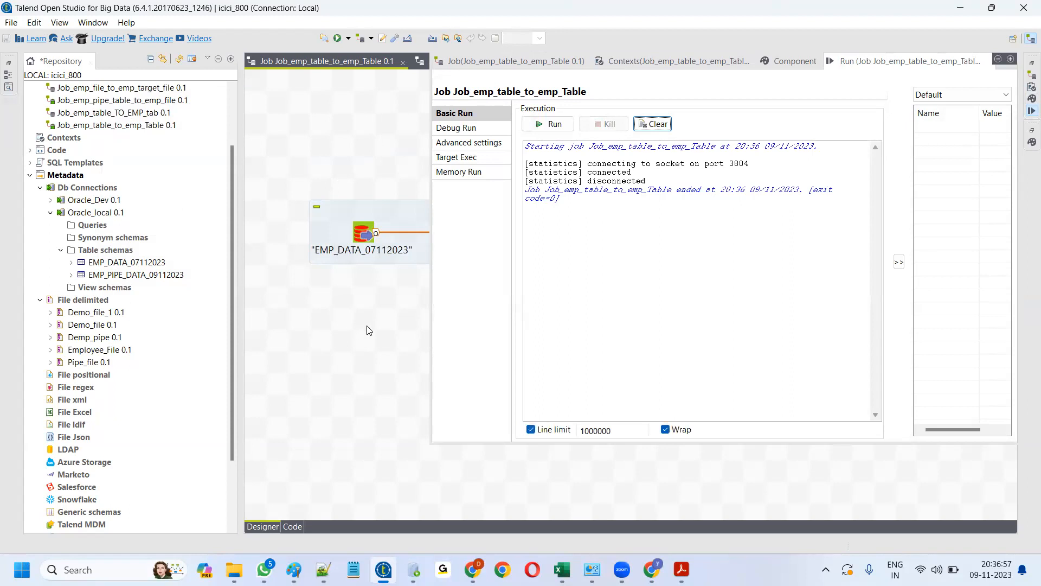
left_click(369, 330)
left_click(324, 569)
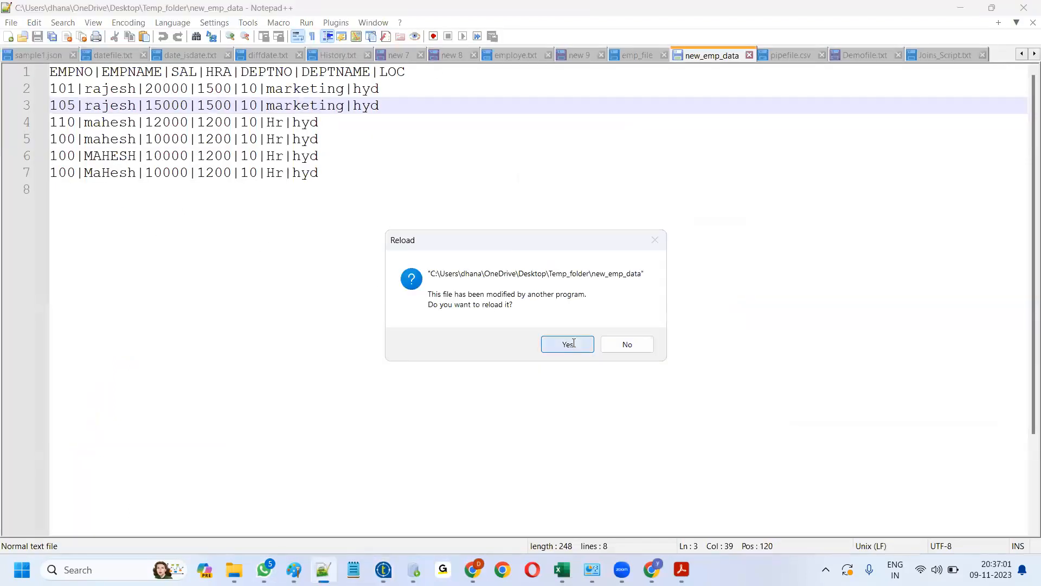
- Reload new_emp_data with the five-column output, then reopen the EMP_DATA_07112023 component settings
left_click(566, 345)
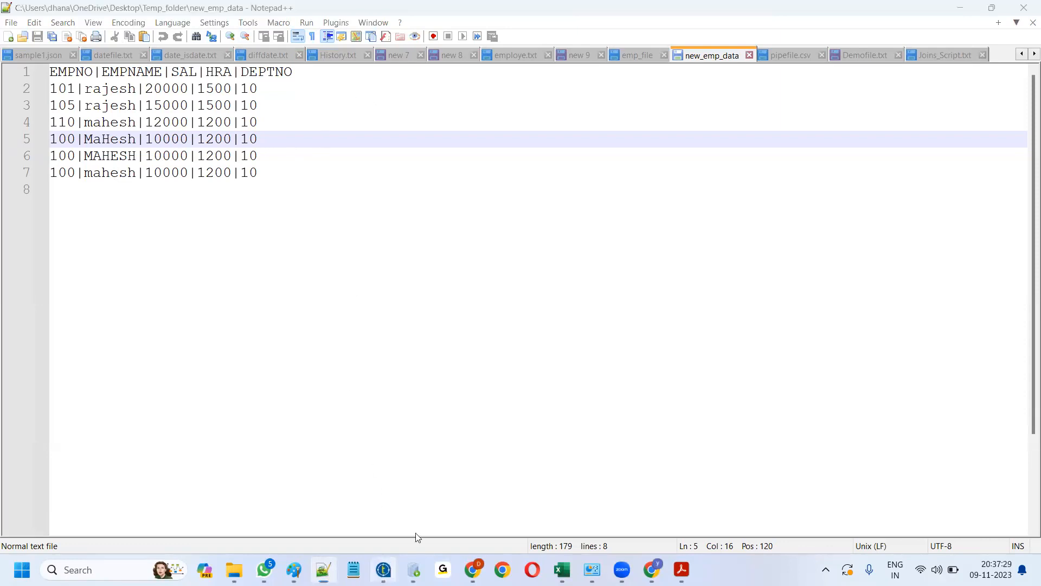
left_click(383, 569)
double_click(364, 233)
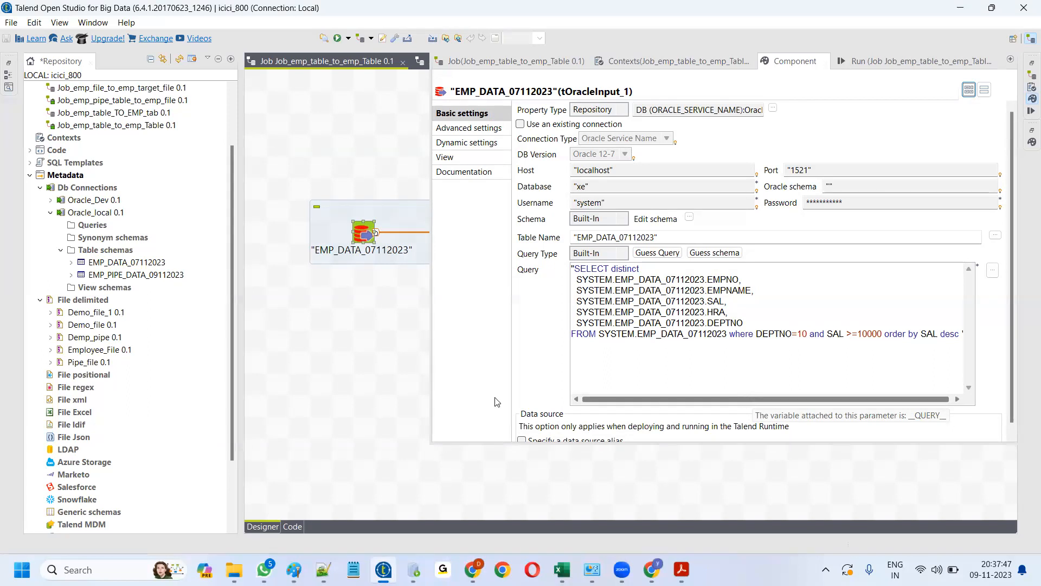
- Close the component settings, collapse Oracle_local, and scroll the Repository up to Job Designs
left_click(363, 373)
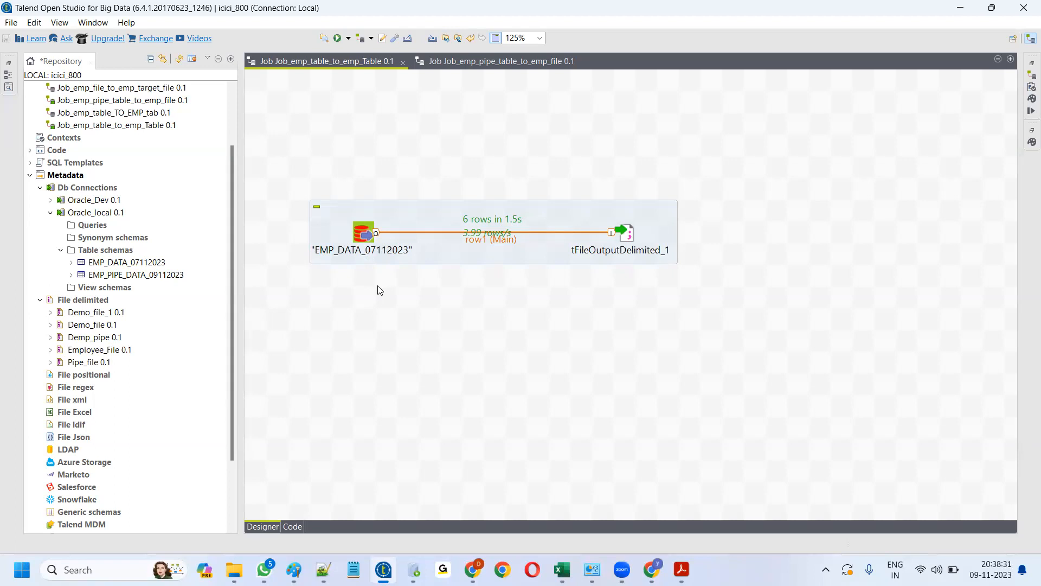
left_click(50, 212)
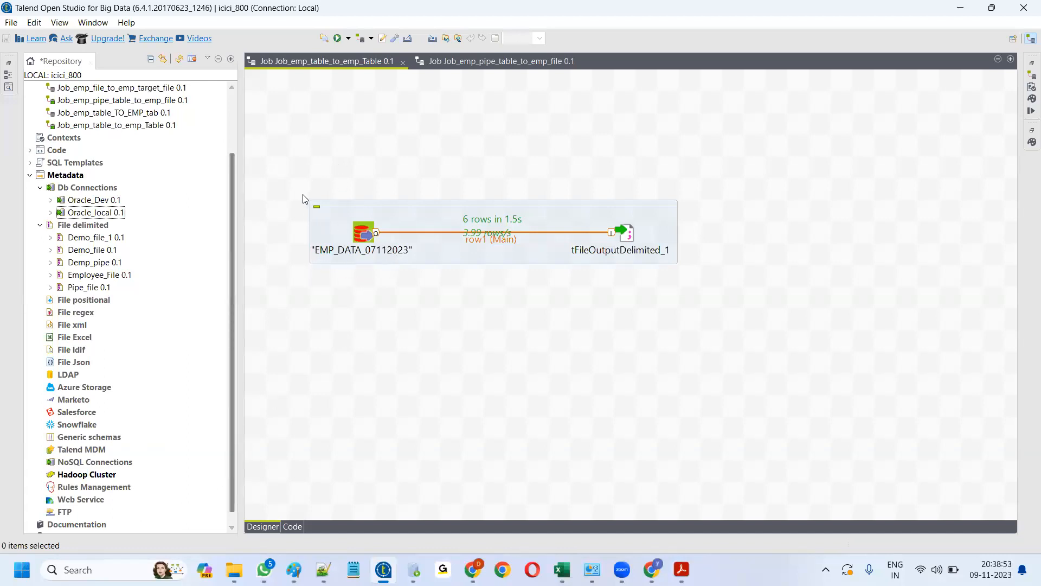
left_click_drag(230, 188, 229, 121)
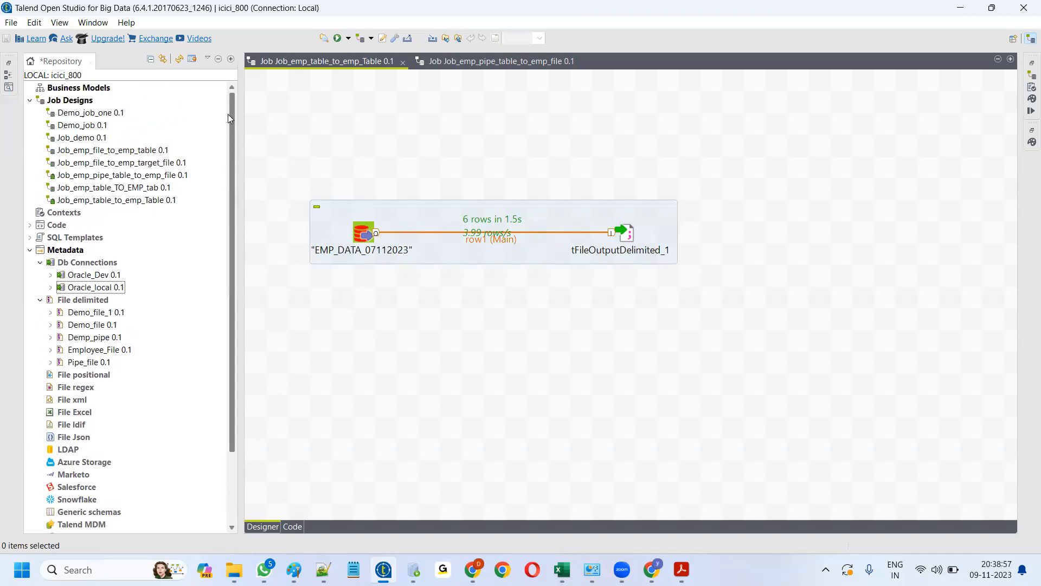
- Open Job_emp_file_to_emp_table at 125% zoom and view Employee_File's settings reading employe.txt
left_click(118, 151)
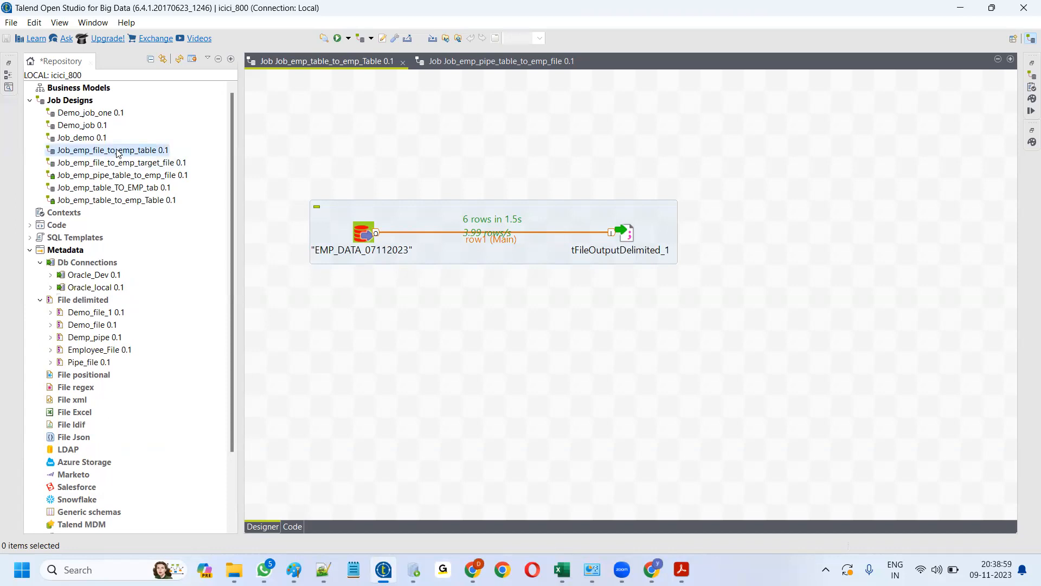
double_click(118, 152)
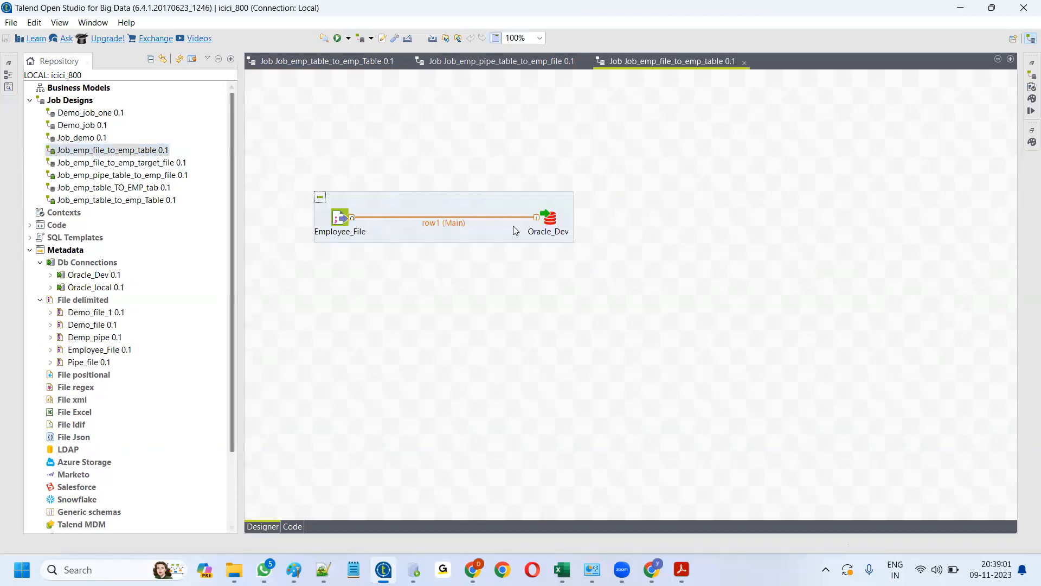
left_click(539, 38)
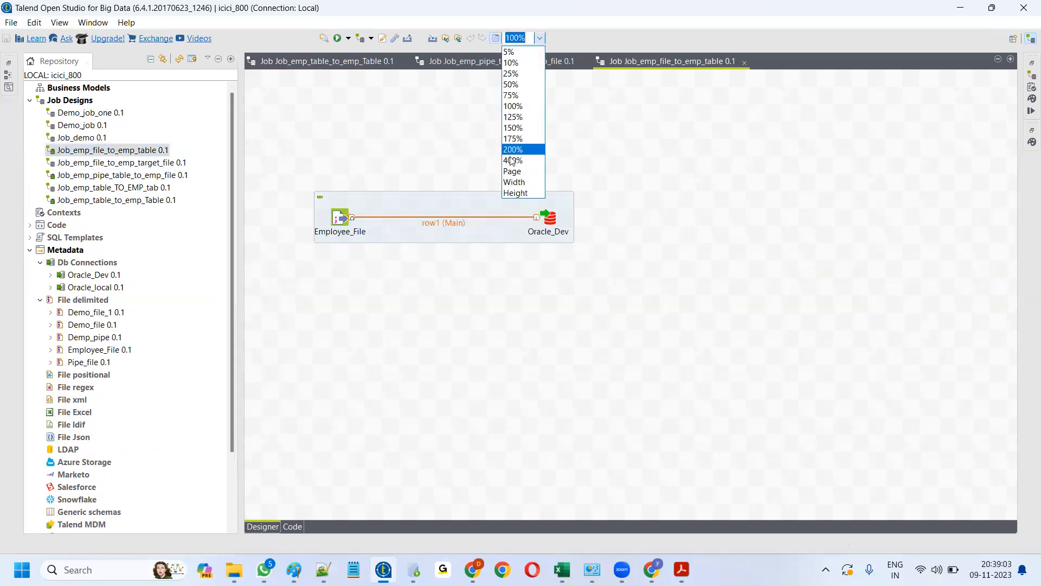
left_click(512, 117)
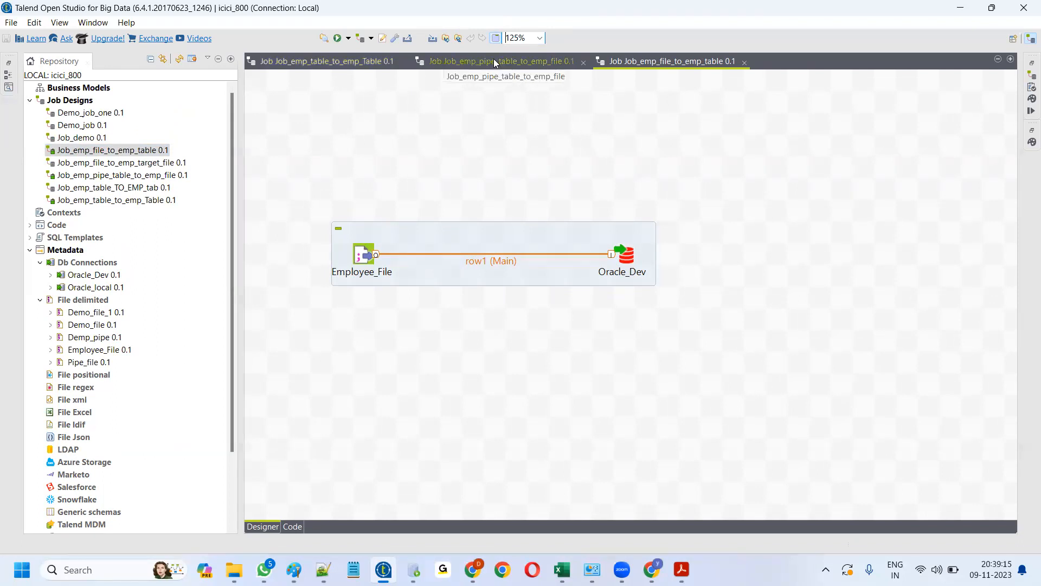
left_click(340, 60)
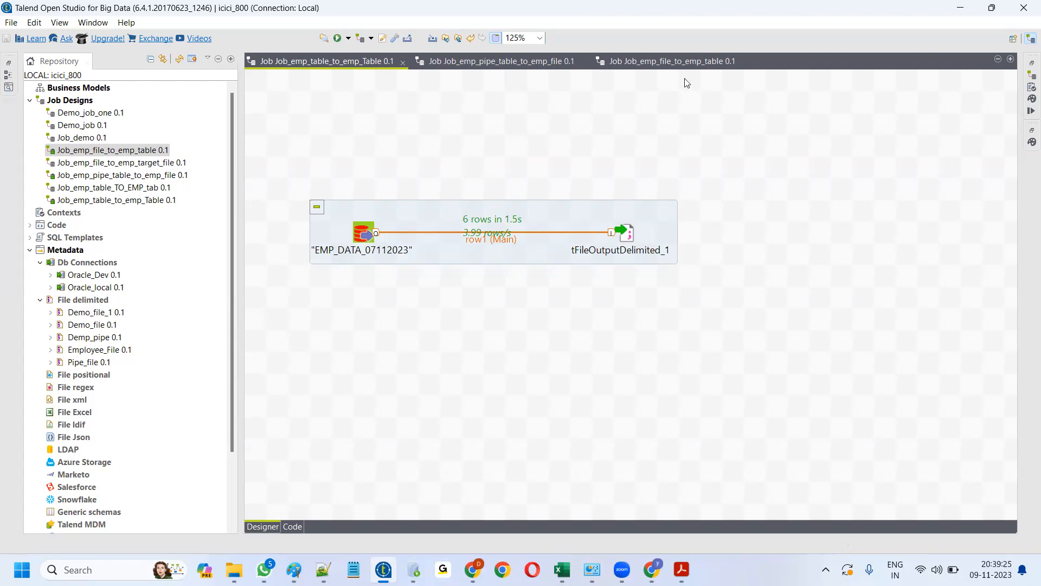
left_click(680, 61)
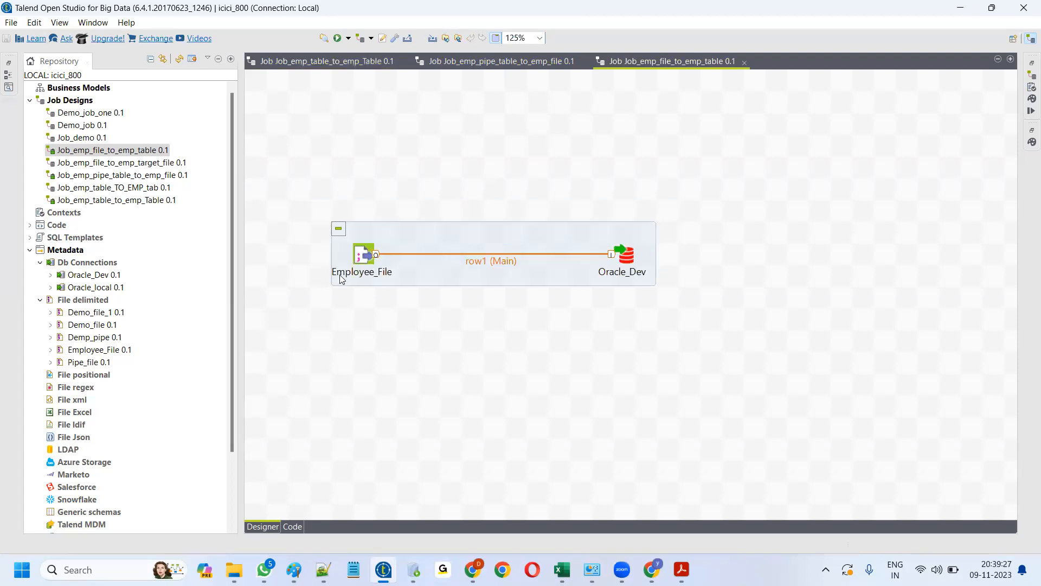
double_click(364, 257)
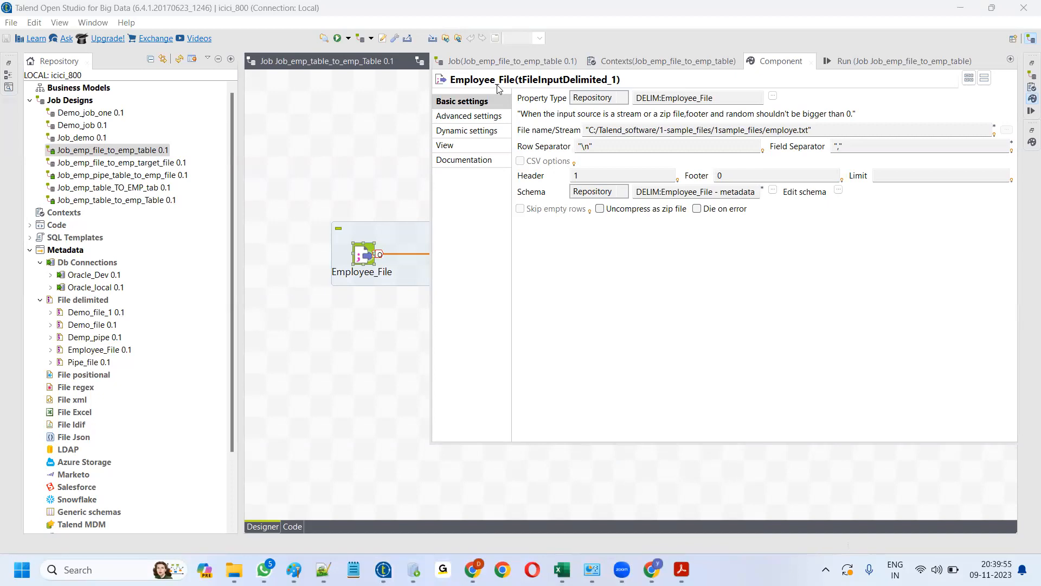
- Review Employee_File's settings, then shift Oracle_Dev about 120 px right on the canvas
left_click(338, 315)
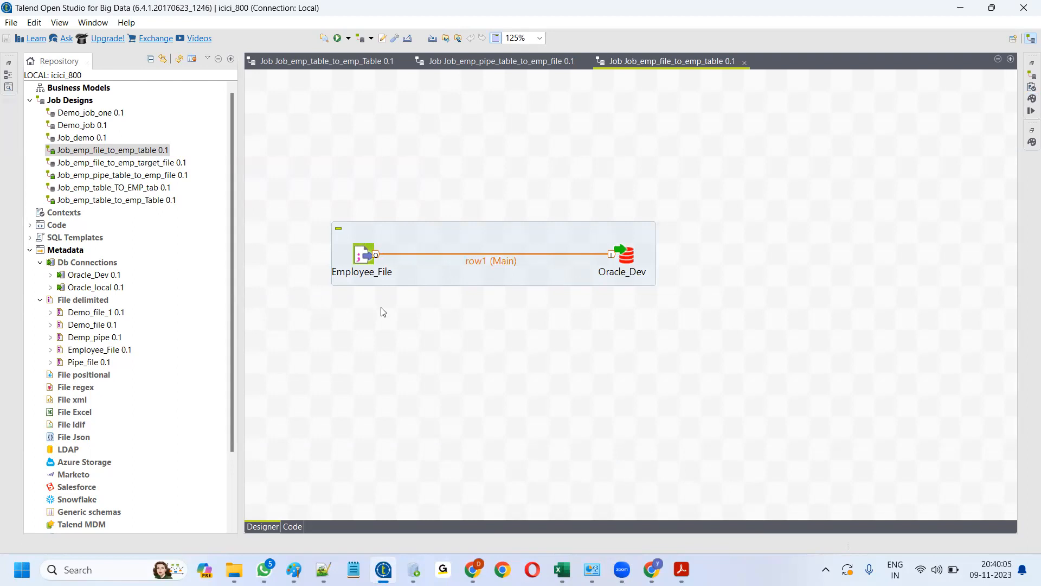
double_click(363, 253)
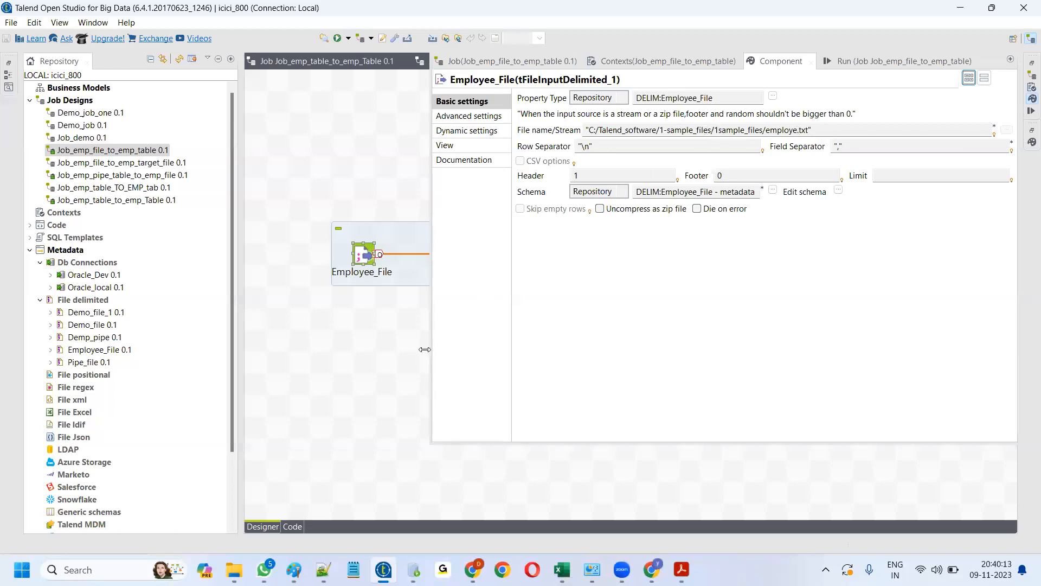
left_click(380, 341)
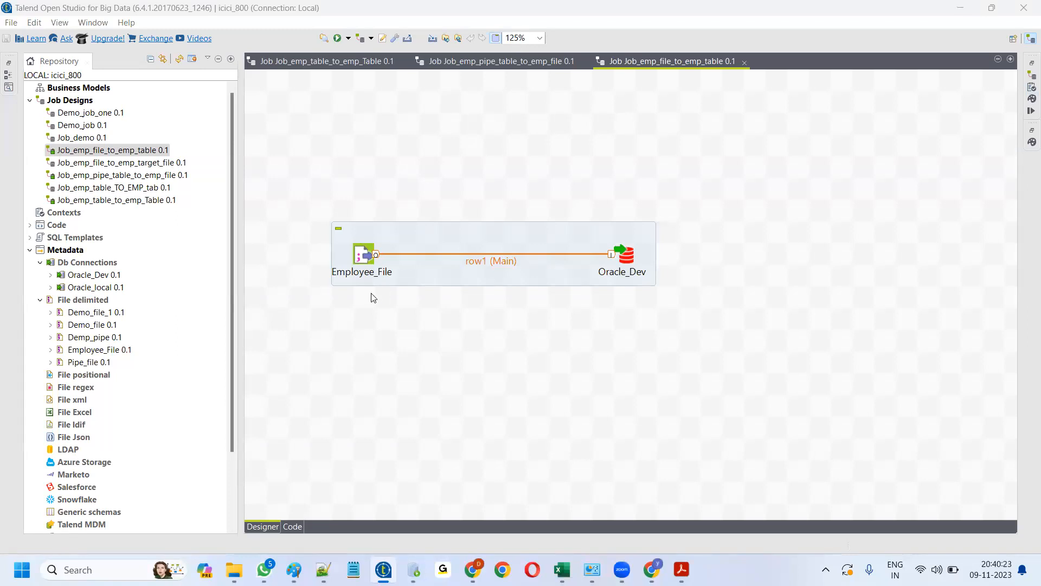
left_click_drag(630, 254, 695, 254)
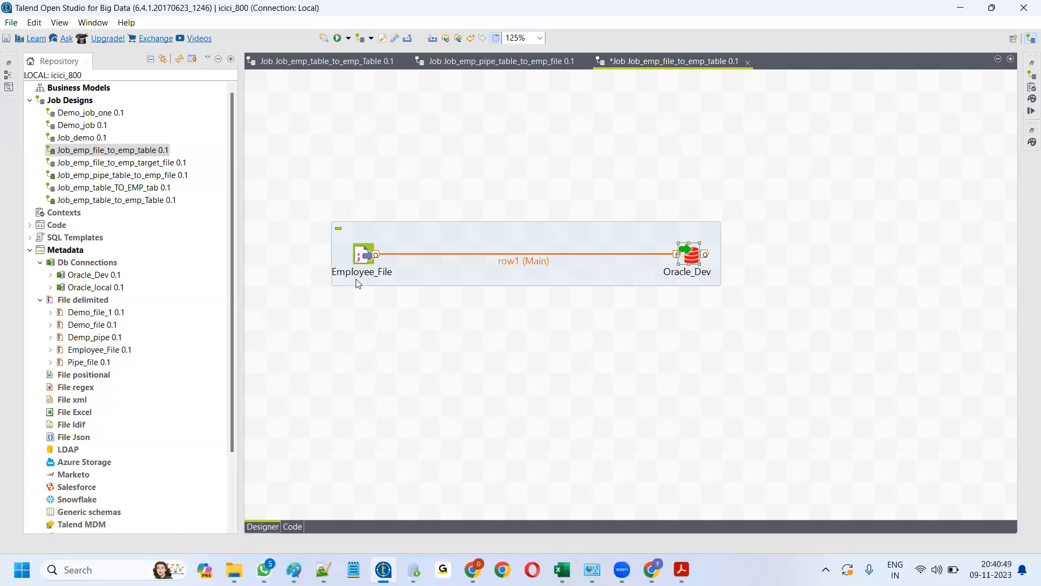
left_click(311, 60)
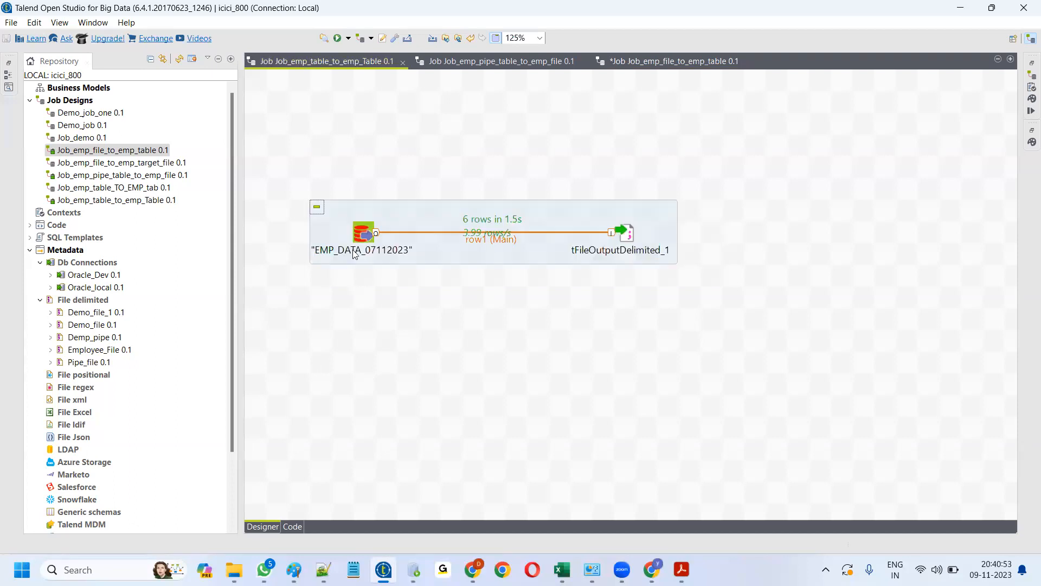
double_click(362, 232)
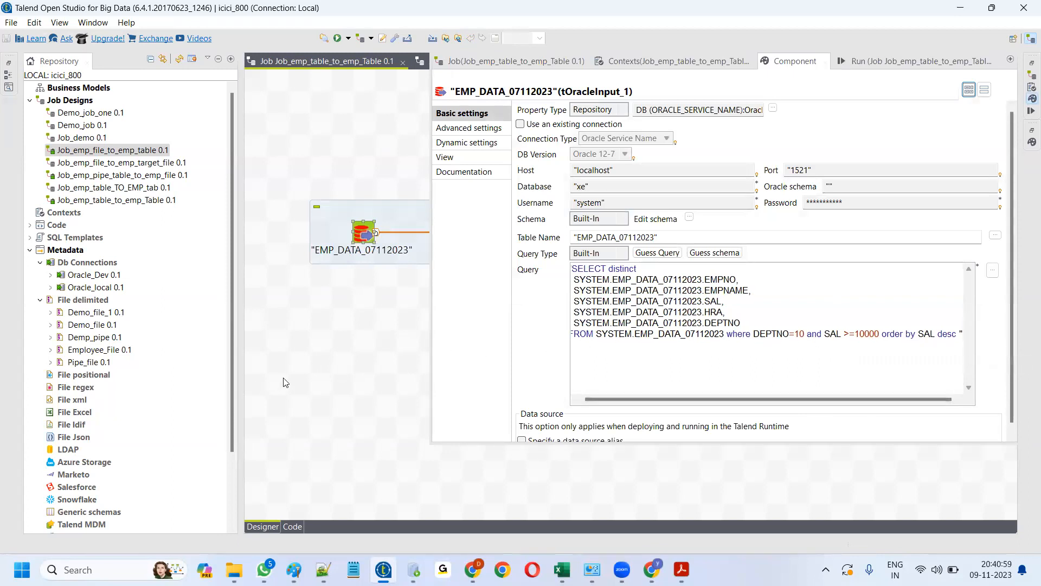
left_click(351, 371)
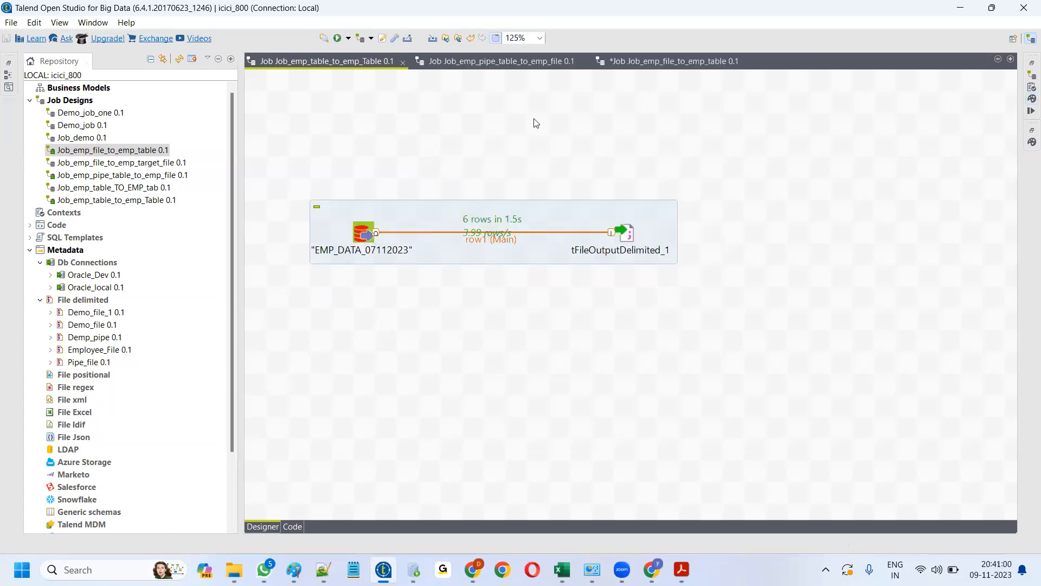
left_click(681, 63)
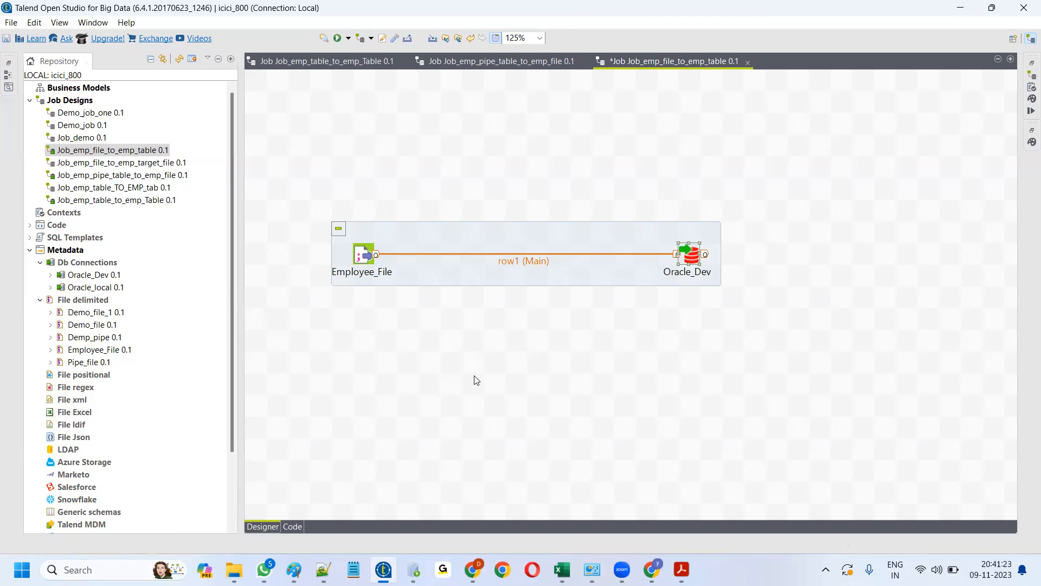
- Place tFilterRow_1 near the flow and reconnect row1 from Oracle_Dev into tFilterRow_1
left_click(451, 333)
type("filter")
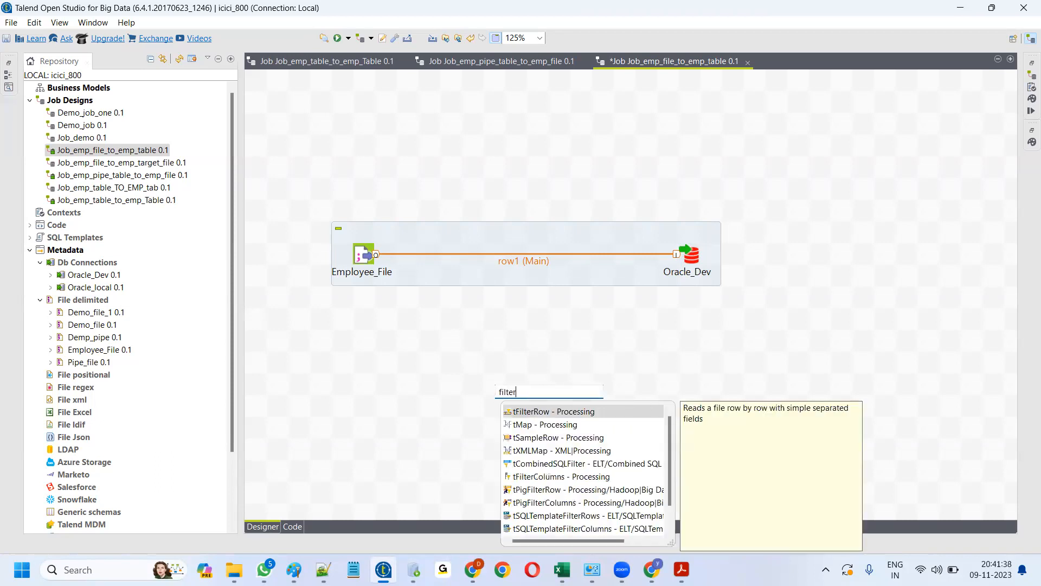
double_click(521, 411)
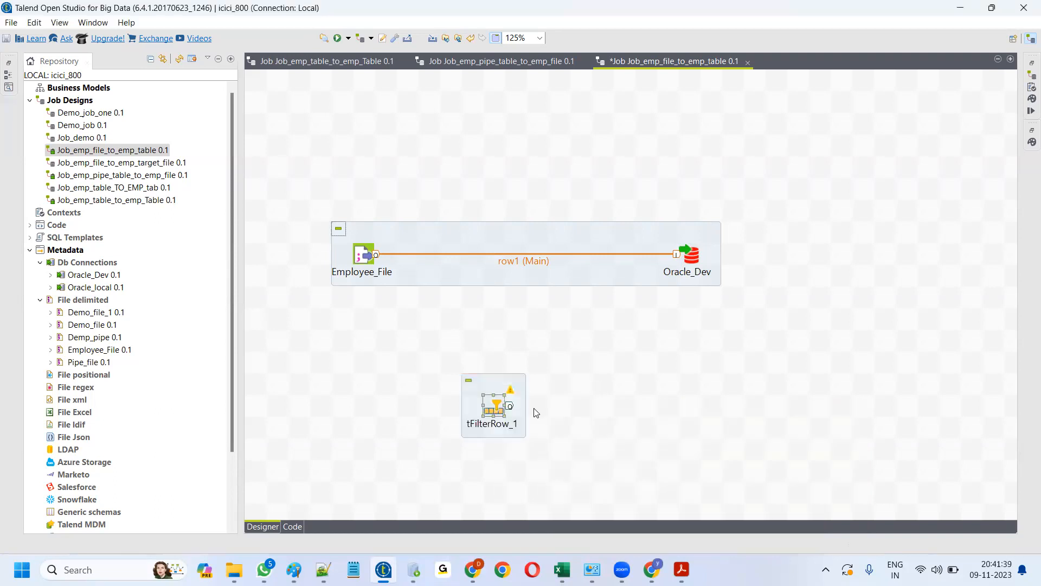
left_click_drag(495, 407, 517, 365)
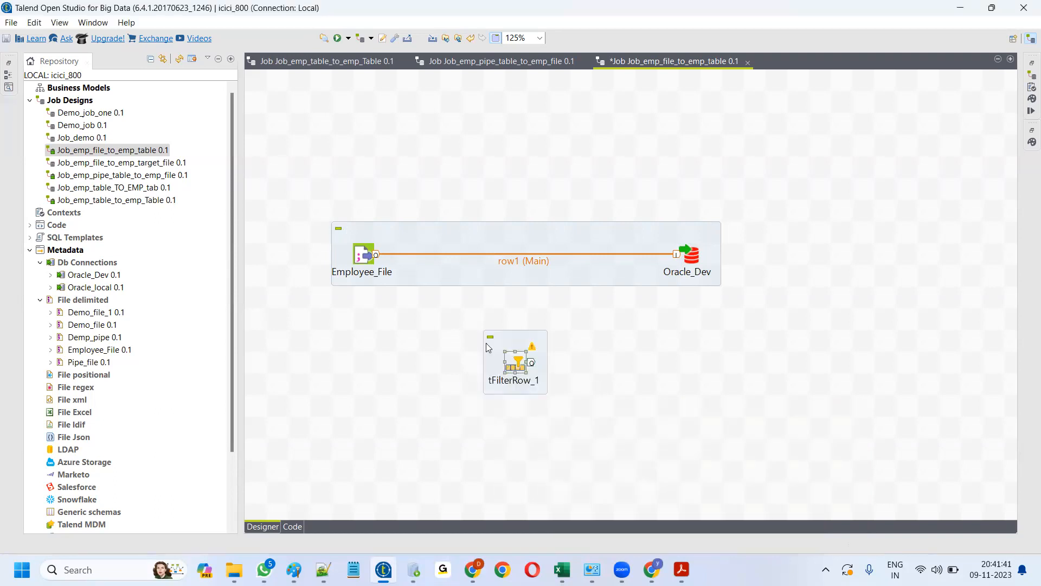
left_click(519, 261)
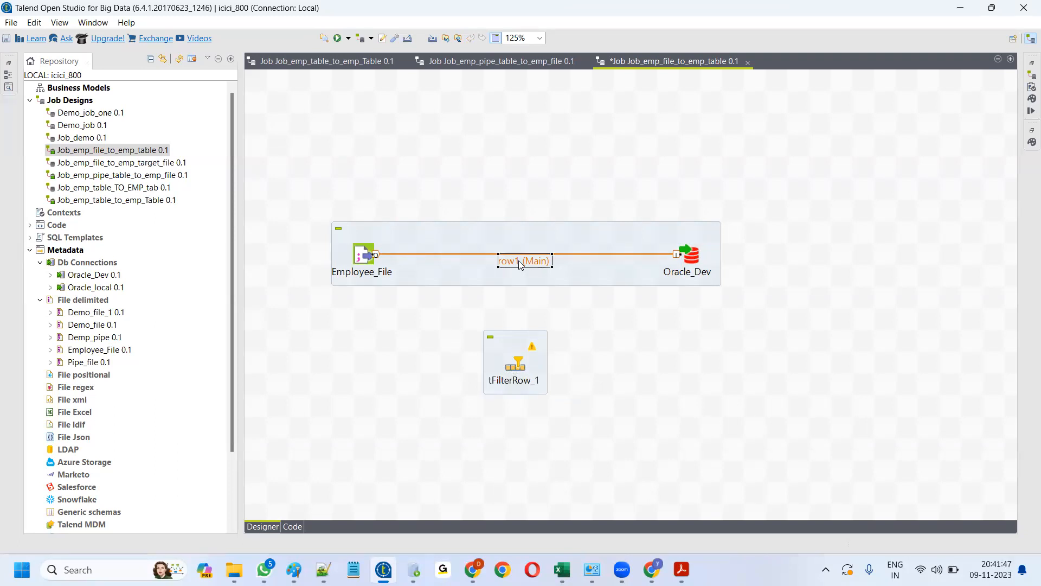
left_click(519, 262)
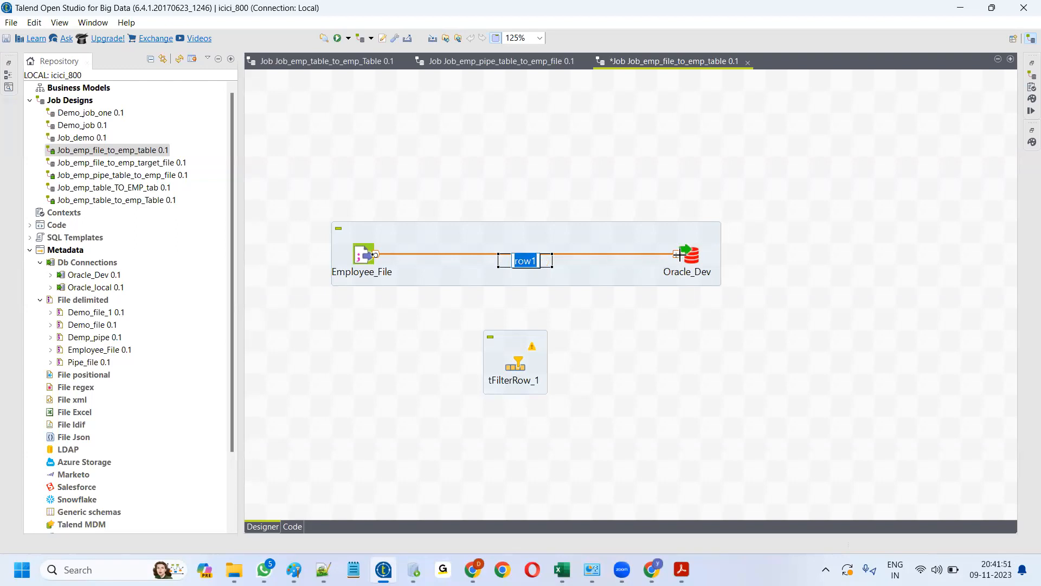
left_click_drag(677, 254, 535, 256)
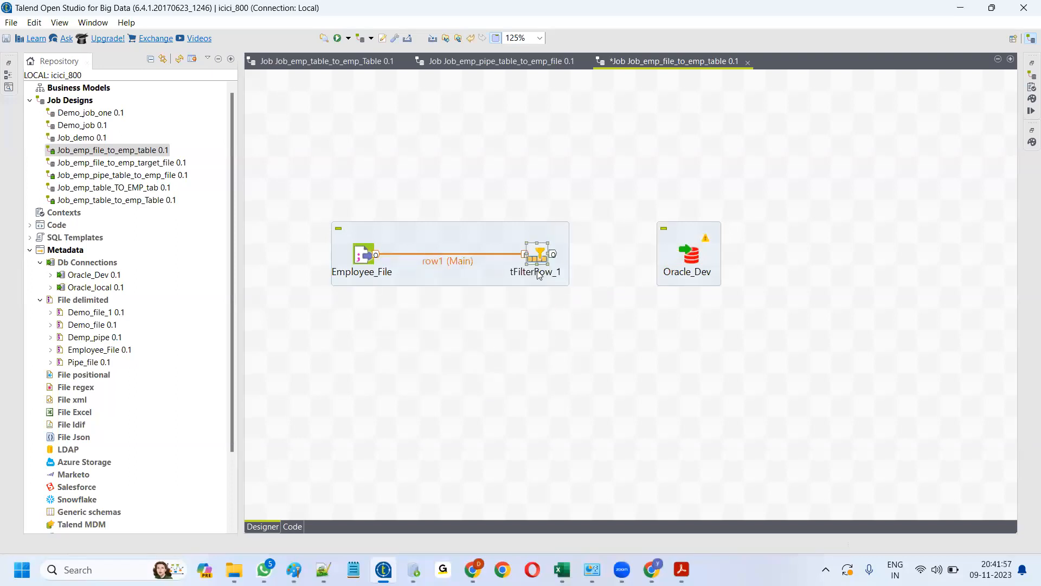
double_click(539, 255)
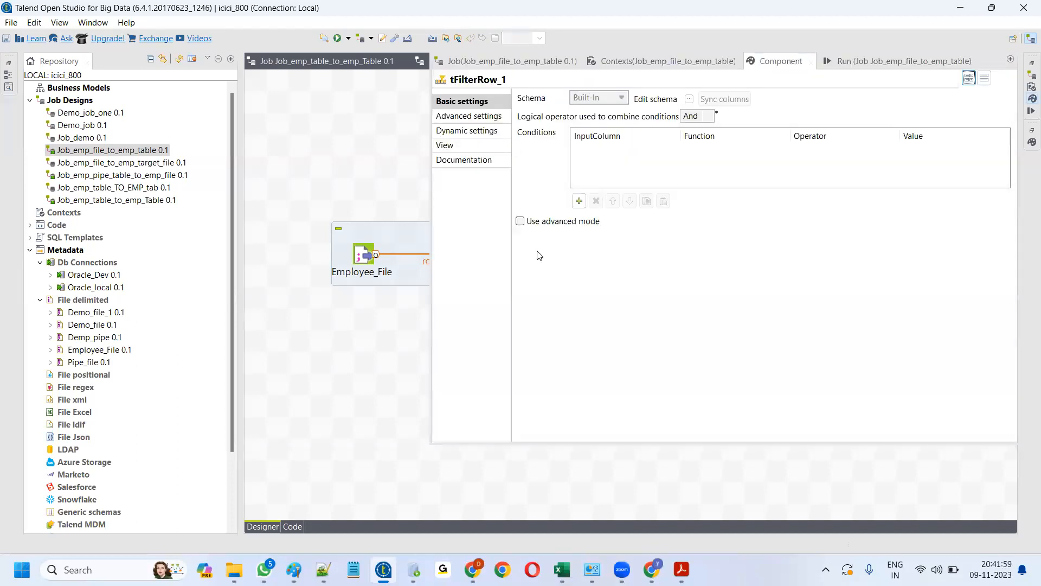
- Add a tFilterRow_1 condition with InputColumn deptno and value 10
left_click(579, 201)
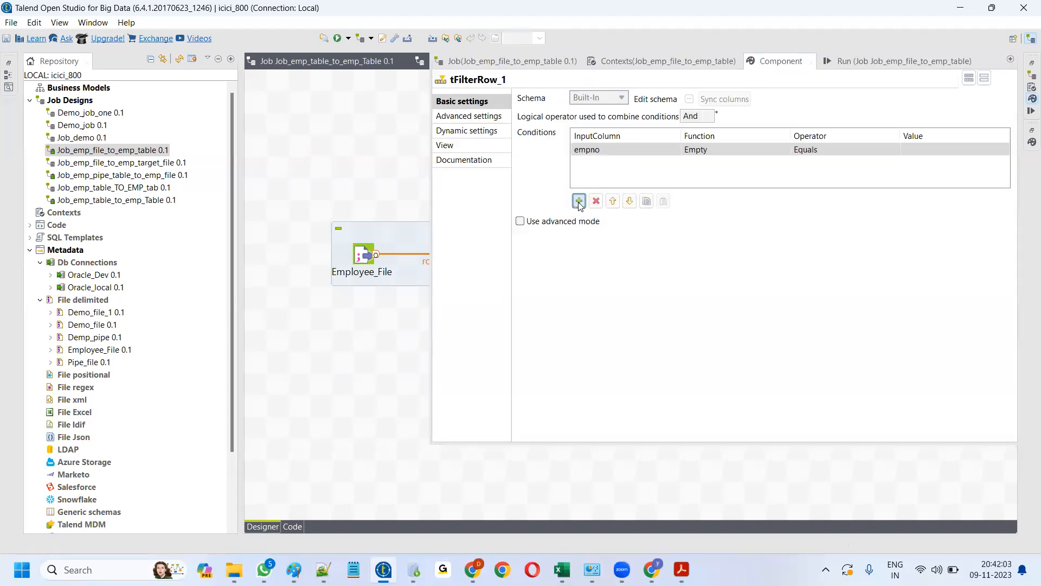
left_click(638, 147)
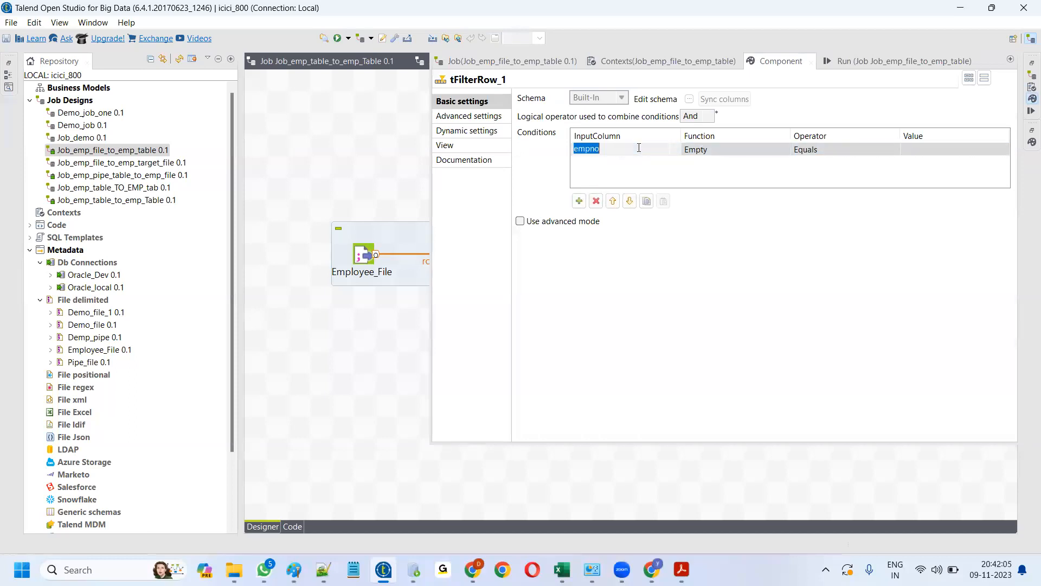
left_click(675, 148)
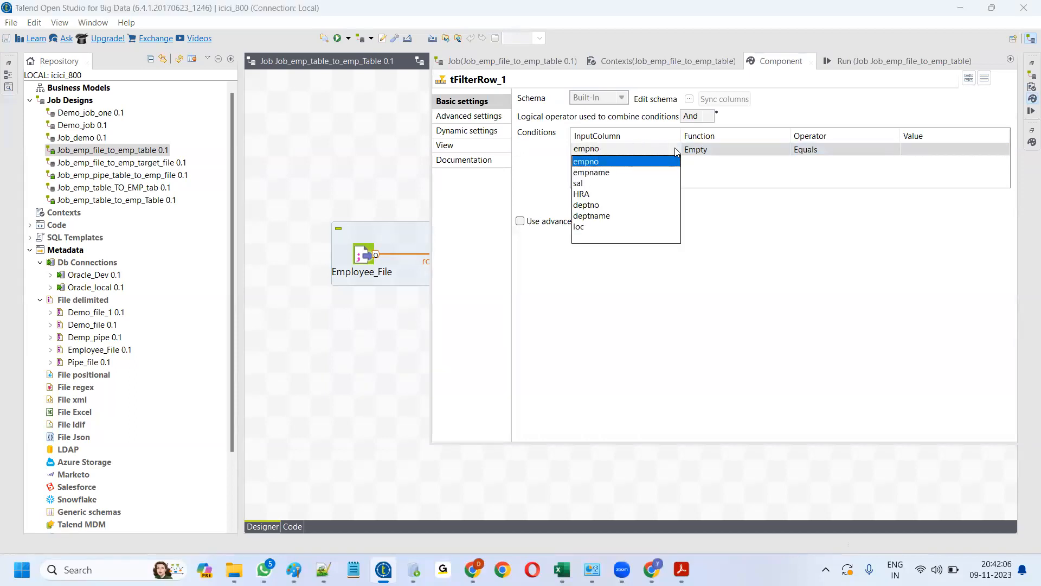
left_click(587, 205)
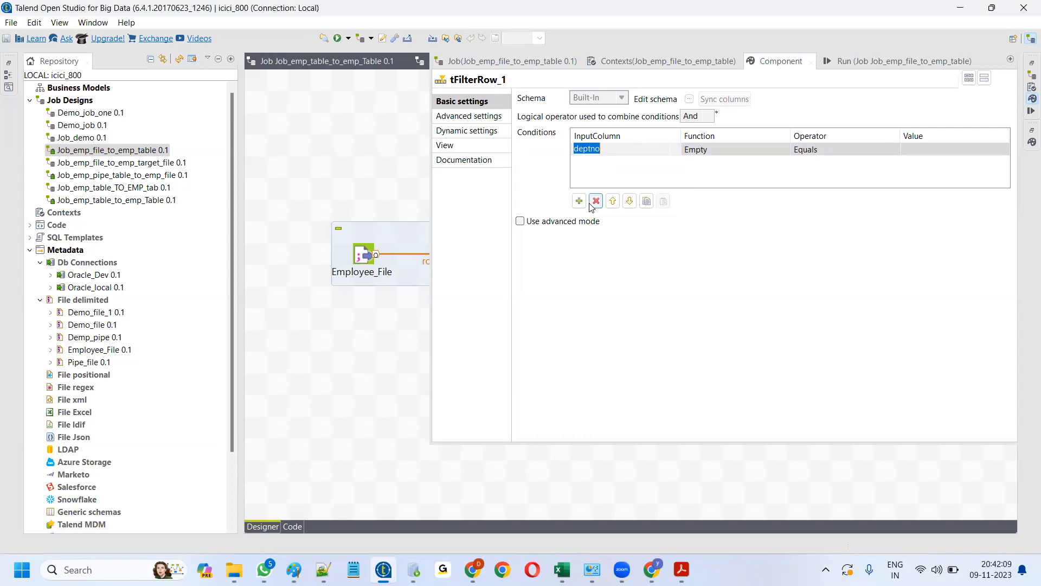
left_click(928, 148)
type("10")
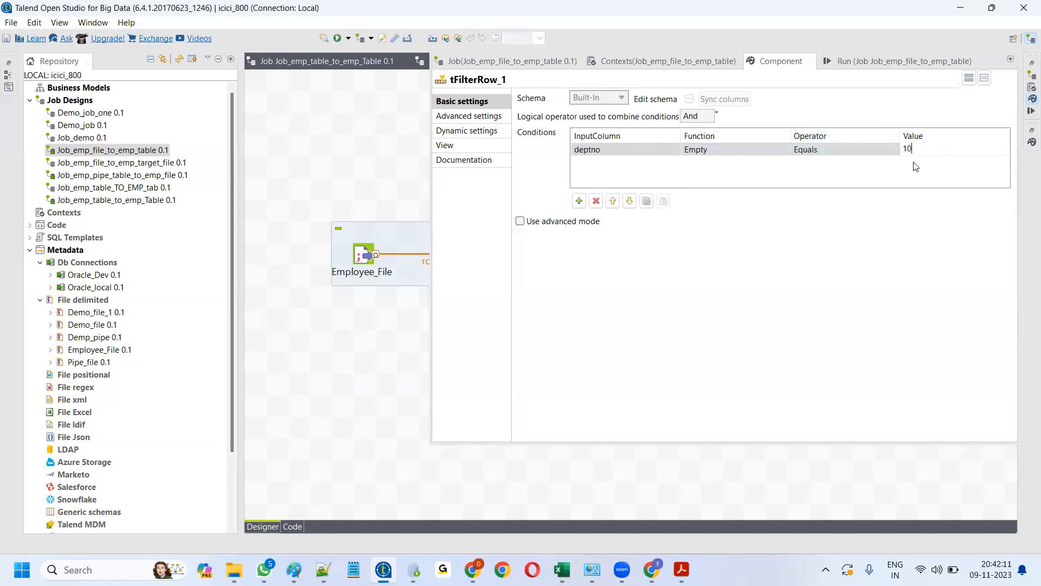
left_click(388, 376)
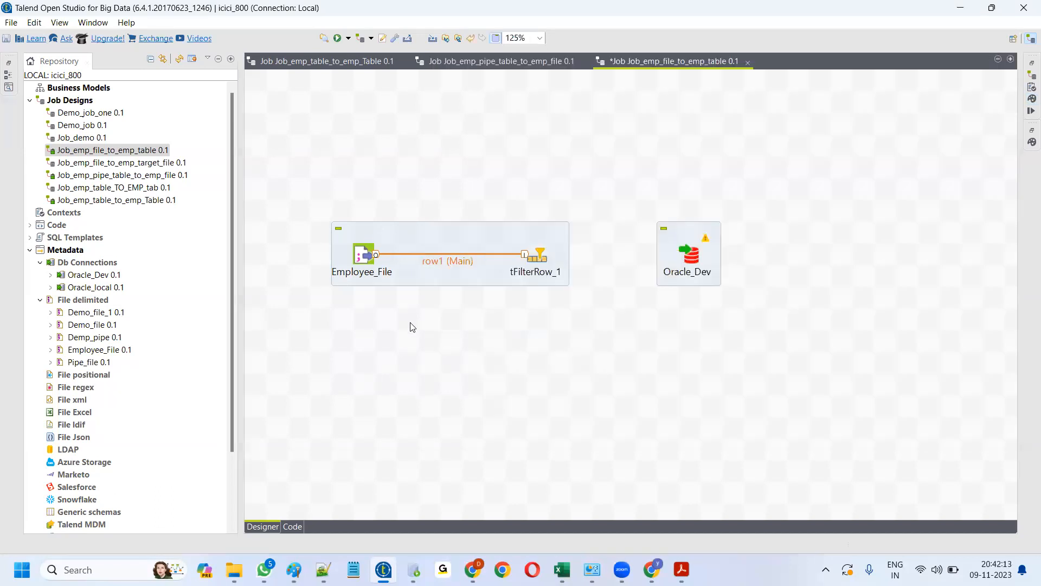
- Connect tFilterRow_1's Filter output to Oracle_Dev as row2
right_click(540, 254)
mouse_move(583, 265)
left_click(716, 263)
left_click(695, 260)
- Check Oracle_Dev's table action options, keeping drop-and-recreate
double_click(695, 259)
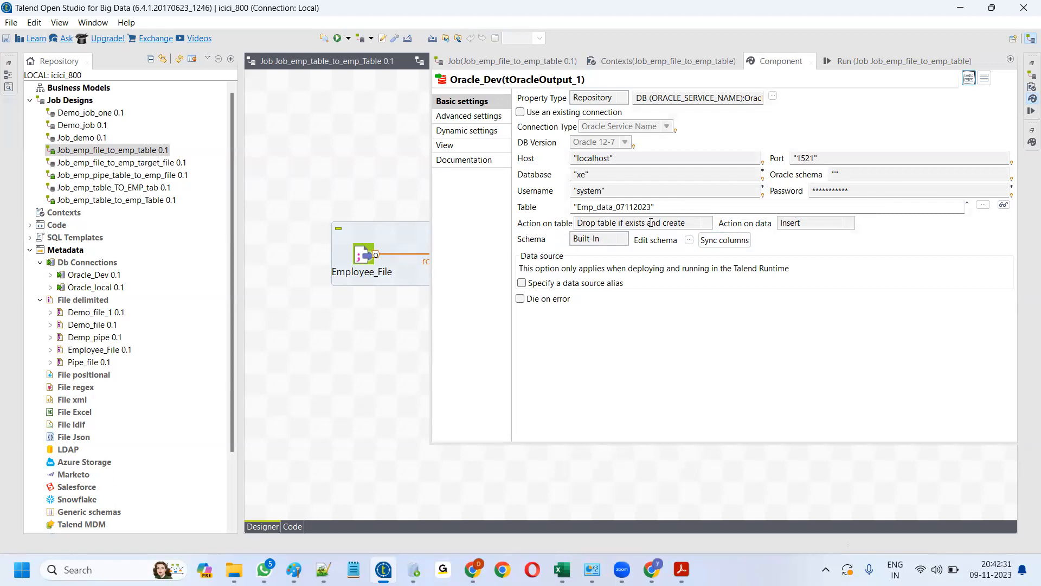
left_click(706, 225)
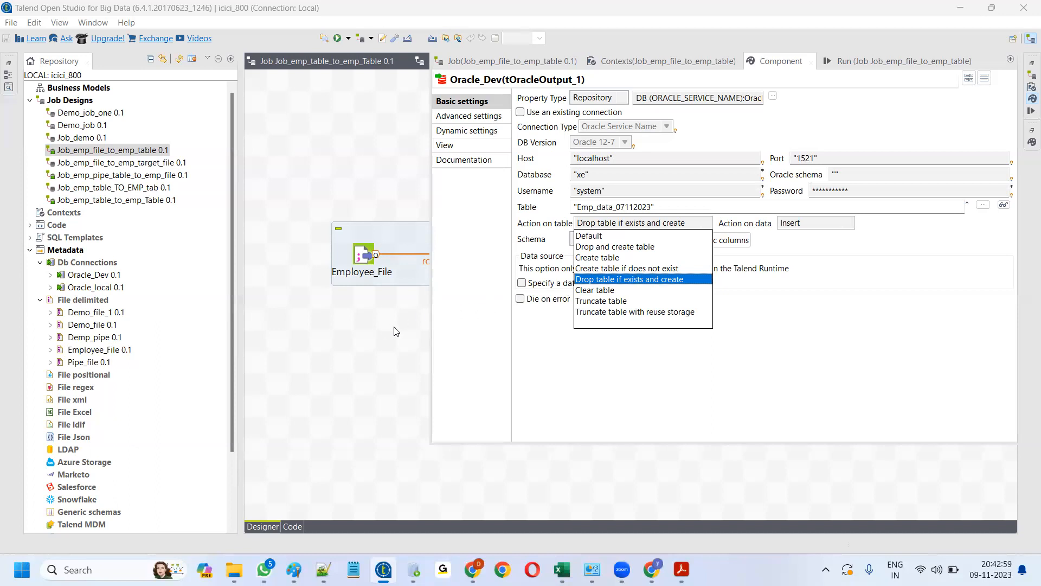
left_click(414, 327)
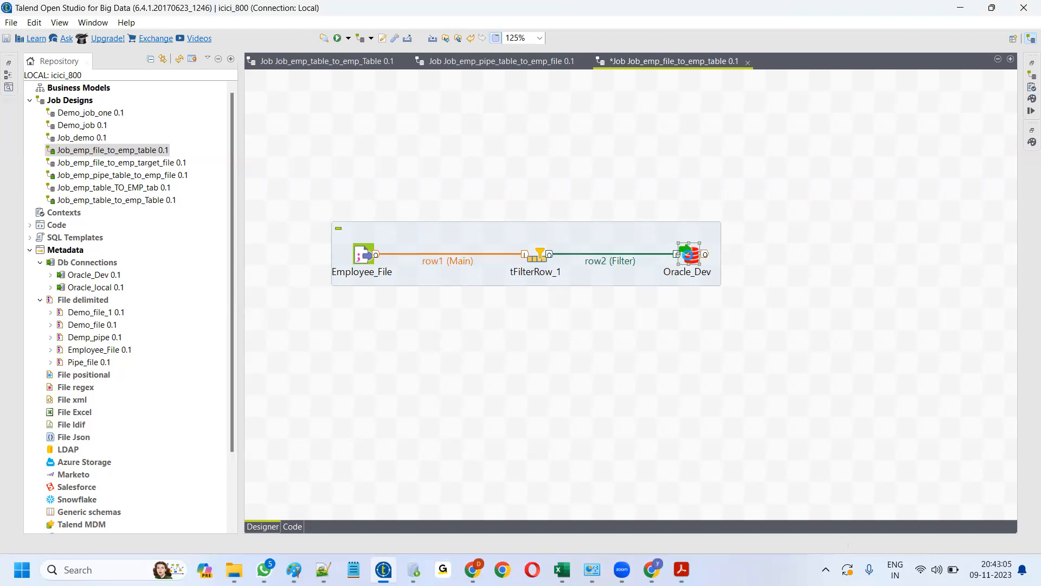
double_click(688, 254)
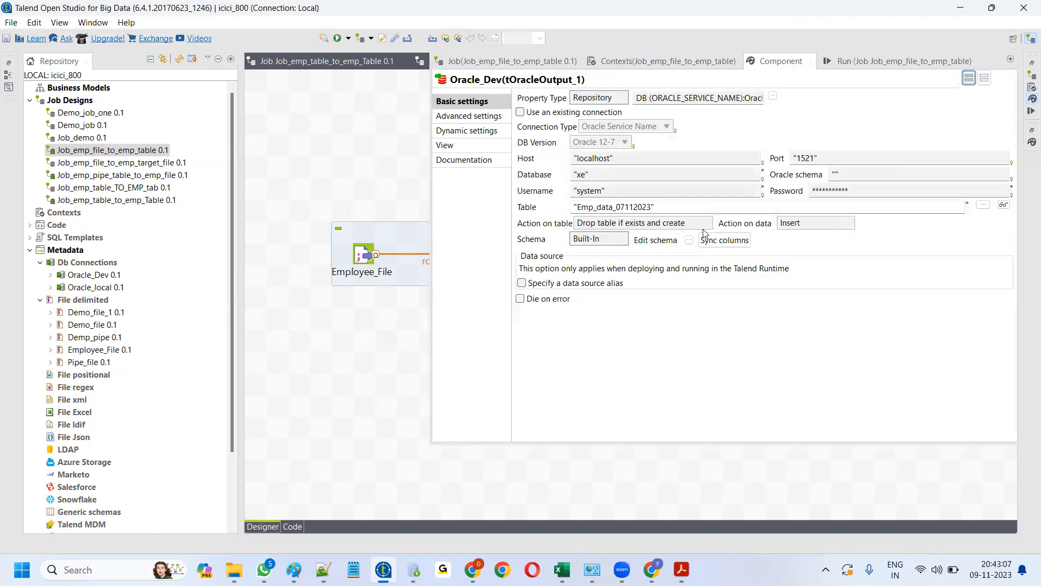
left_click(354, 334)
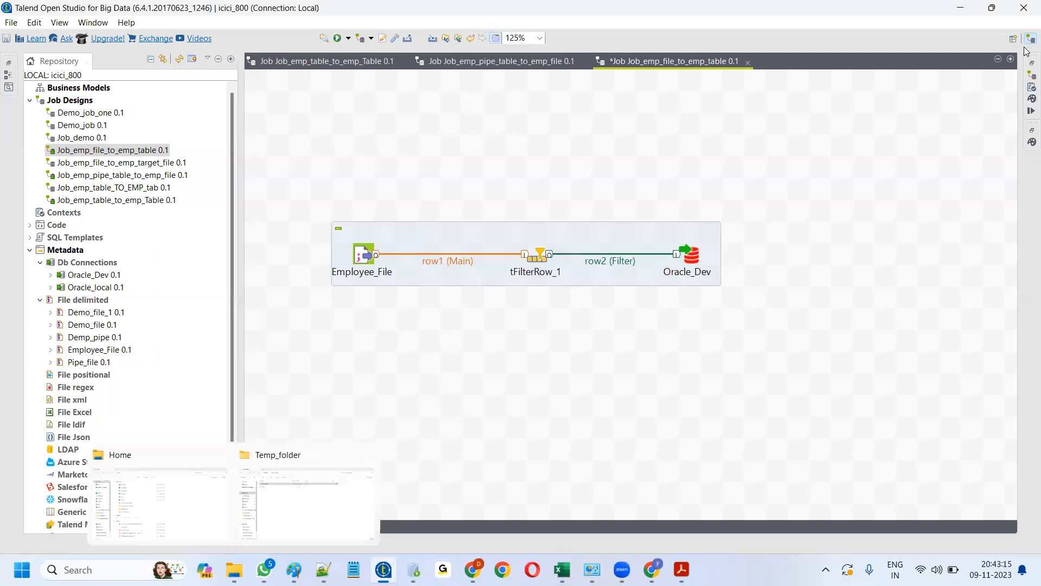
- Run the job: 15000 rows read from Employee_File, 2133 filtered rows loaded into Oracle_Dev
left_click(1027, 111)
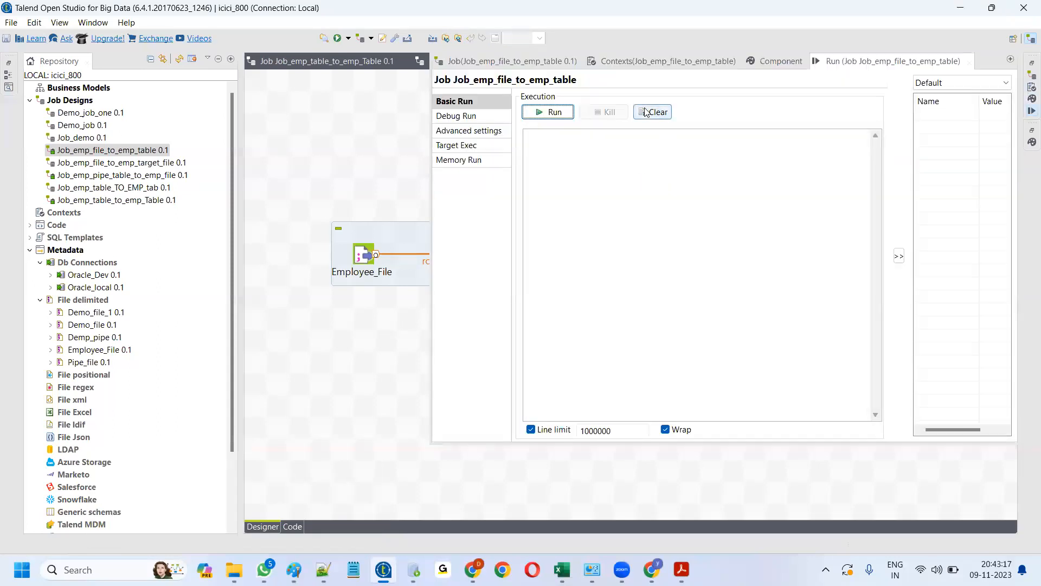
left_click_drag(625, 444, 628, 247)
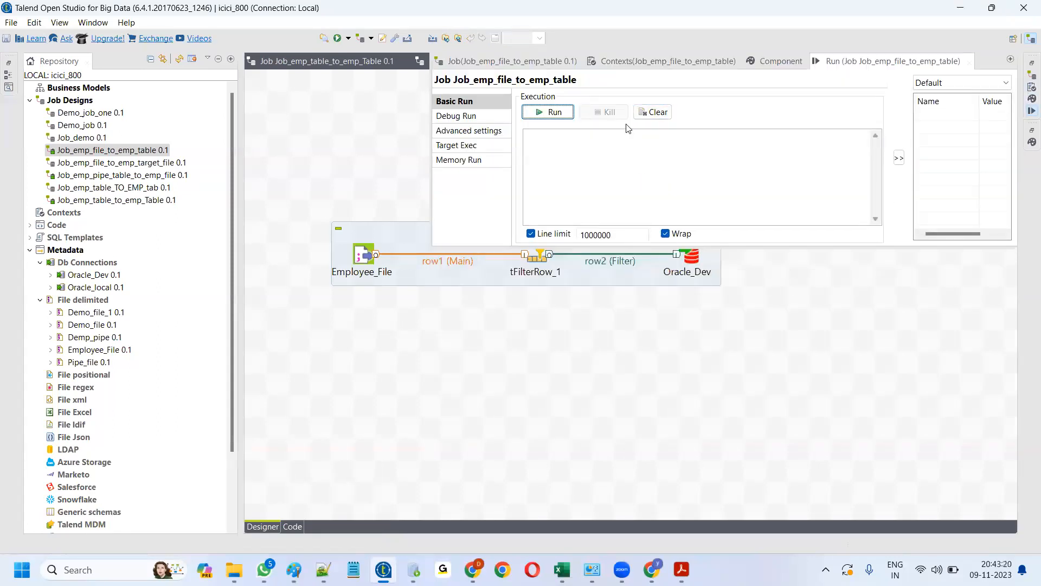
left_click(424, 304)
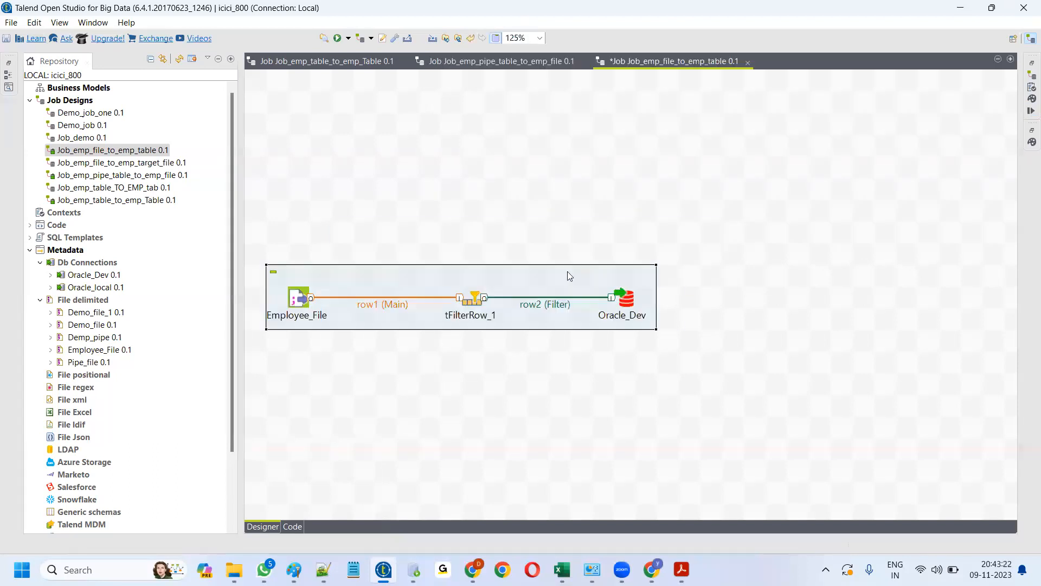
left_click(1030, 111)
left_click(564, 111)
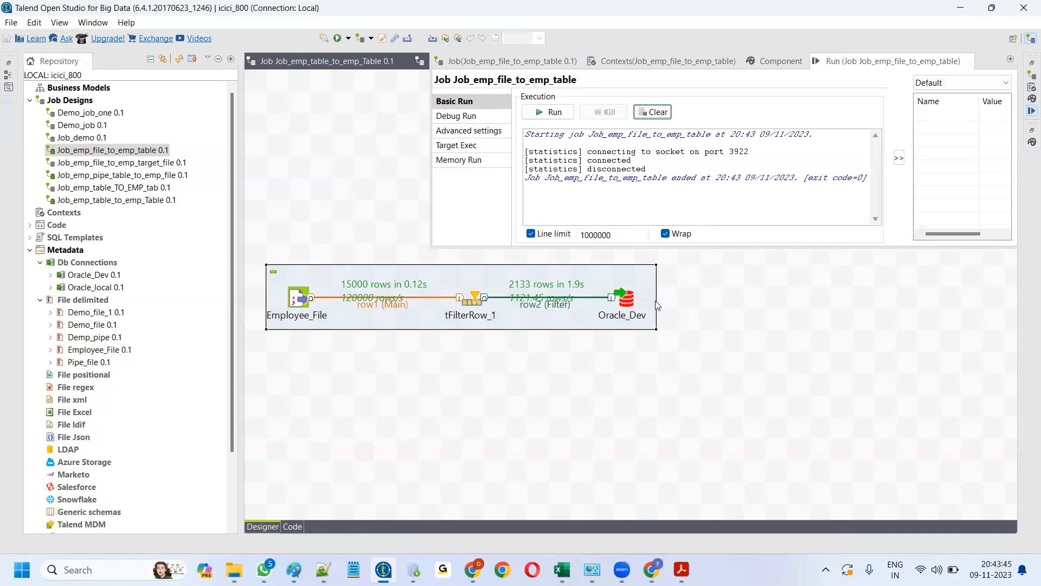
left_click(474, 300)
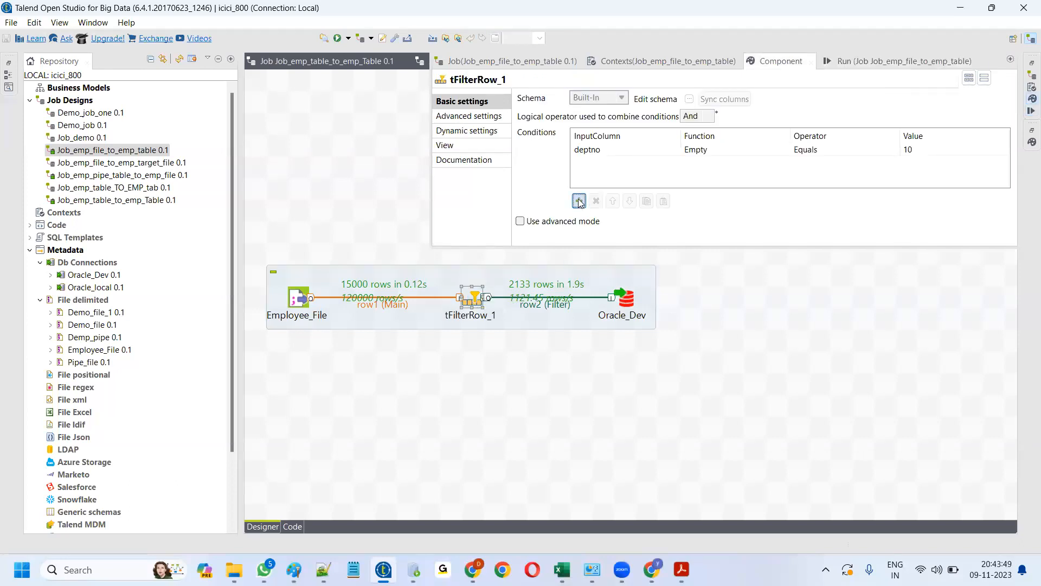
- Add a tFilterRow_1 condition 'sal Greater or equal to 12000' alongside 'deptno Equals 10'
left_click(579, 201)
left_click(595, 165)
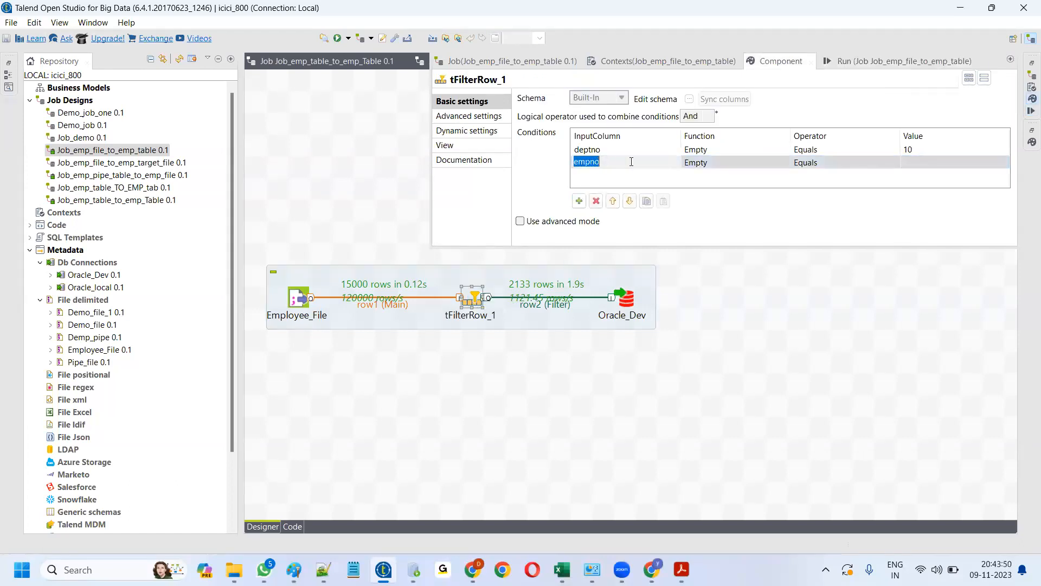
left_click(678, 163)
left_click(579, 196)
left_click(835, 163)
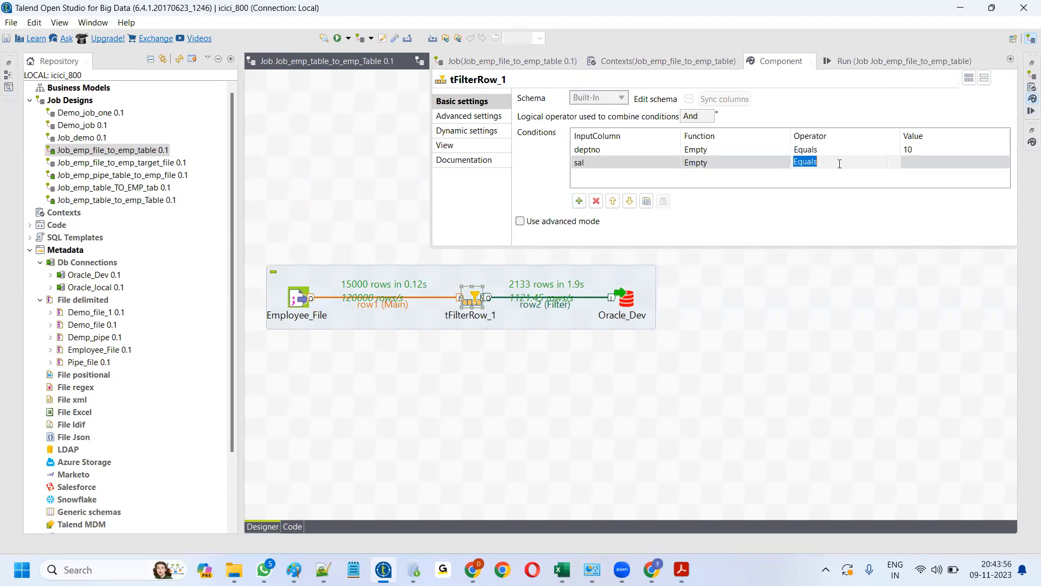
left_click(894, 166)
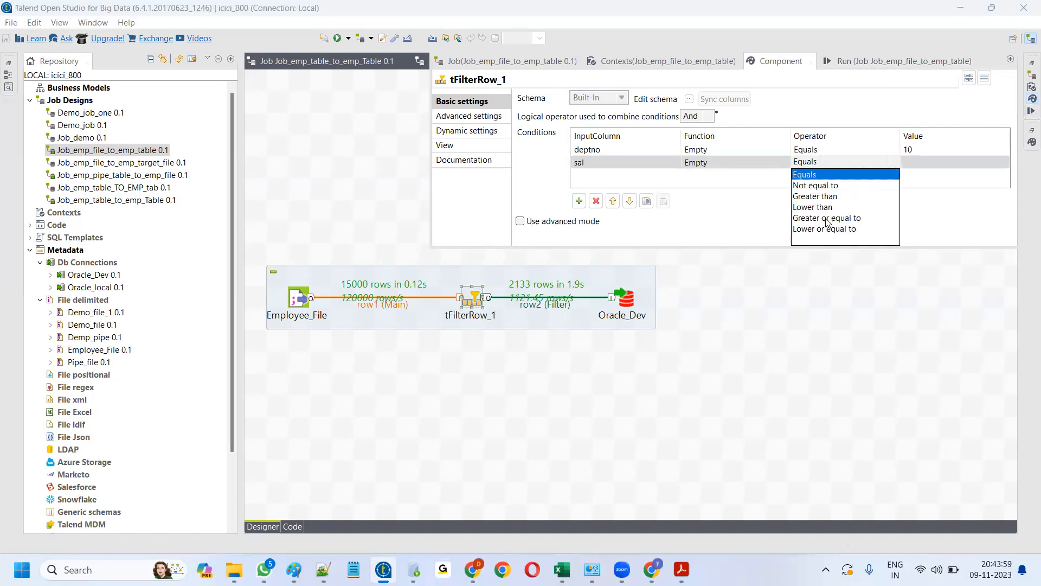
left_click(827, 218)
left_click(914, 159)
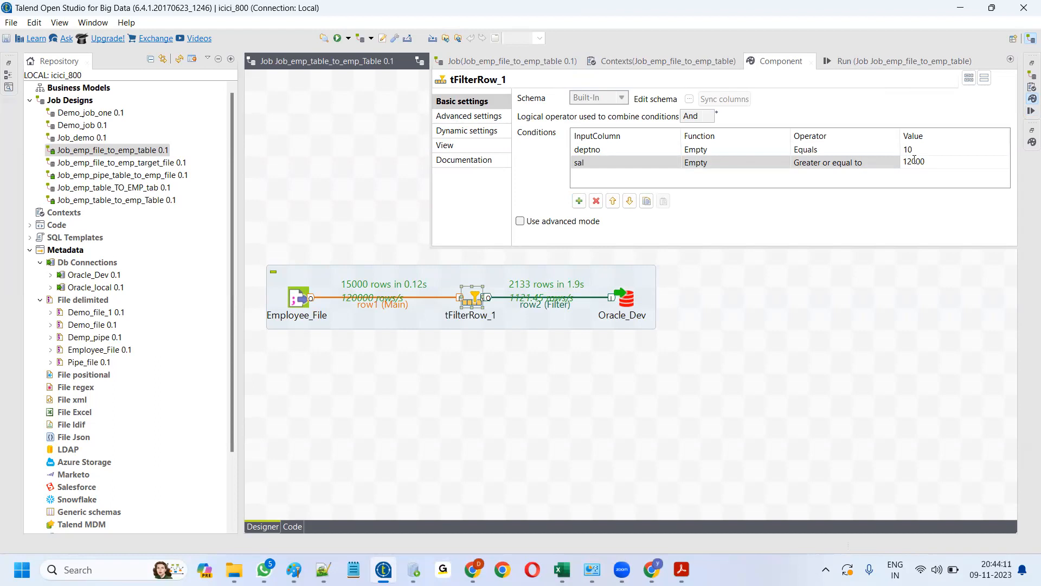
left_click(632, 414)
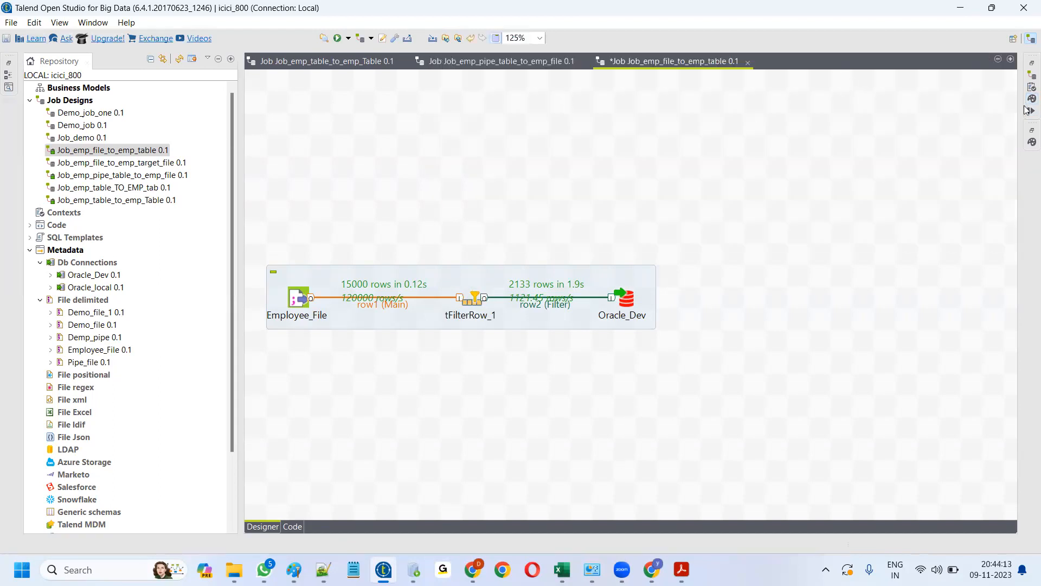
- Rerun the job from the Run view, loading 1074 of 15000 rows into Oracle_Dev
left_click(1028, 111)
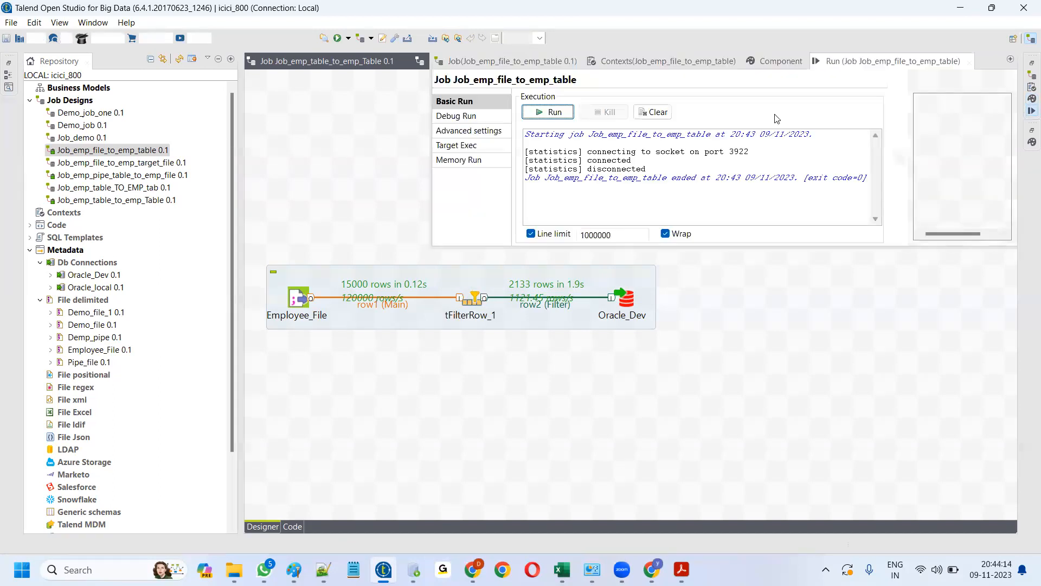
left_click(537, 112)
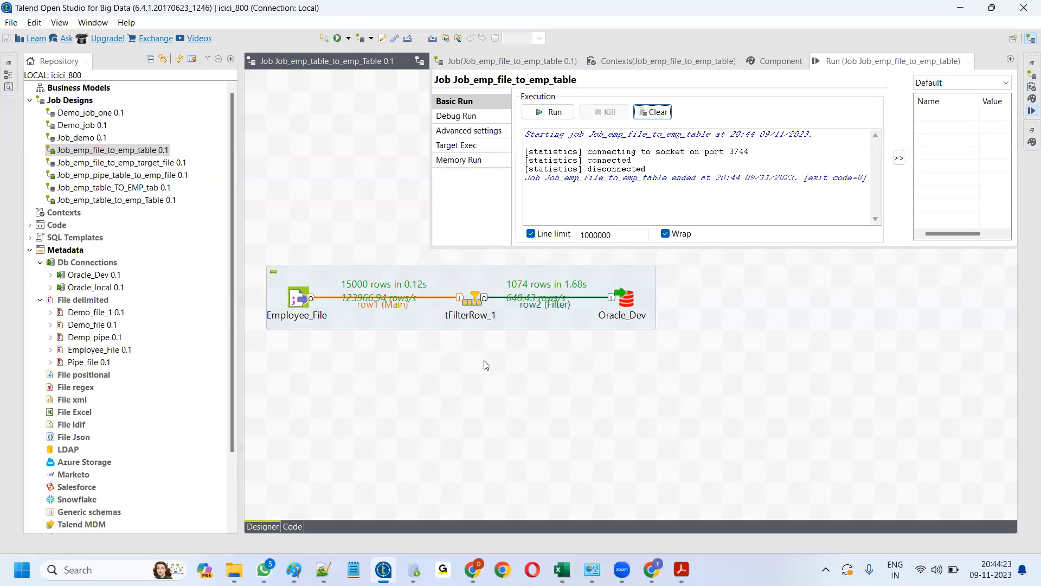
- Copy the target table name Emp_data_07112023 from Oracle_Dev's settings
mouse_move(293, 569)
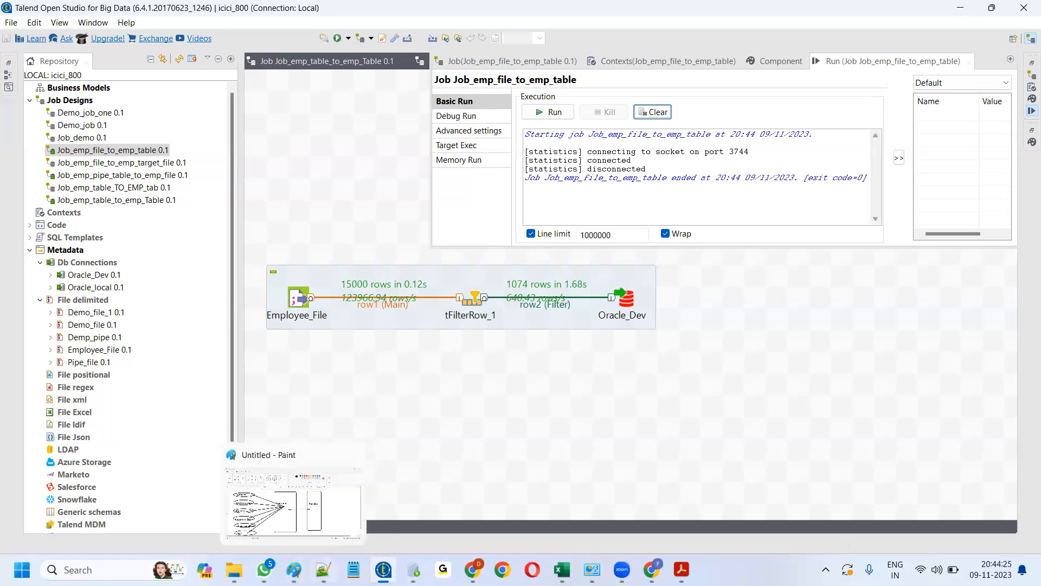
left_click(414, 568)
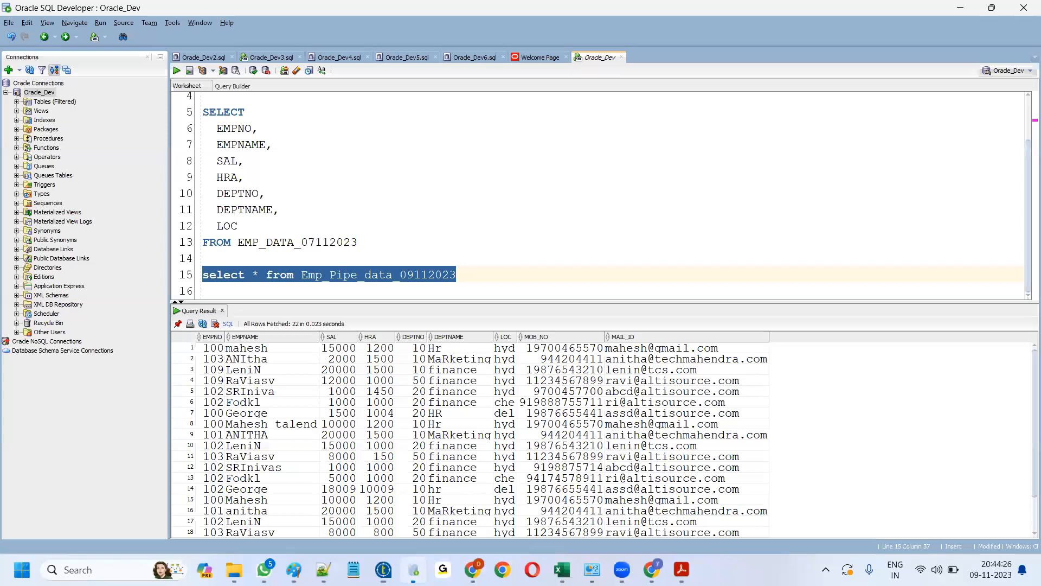
left_click(384, 570)
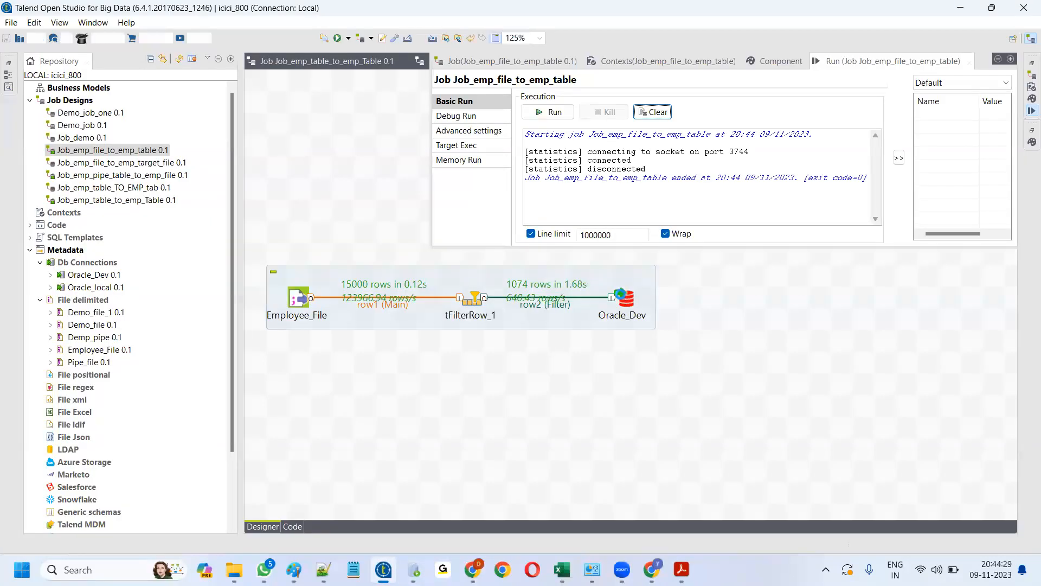
left_click(622, 298)
left_click_drag(577, 207, 651, 207)
key("ctrl+c")
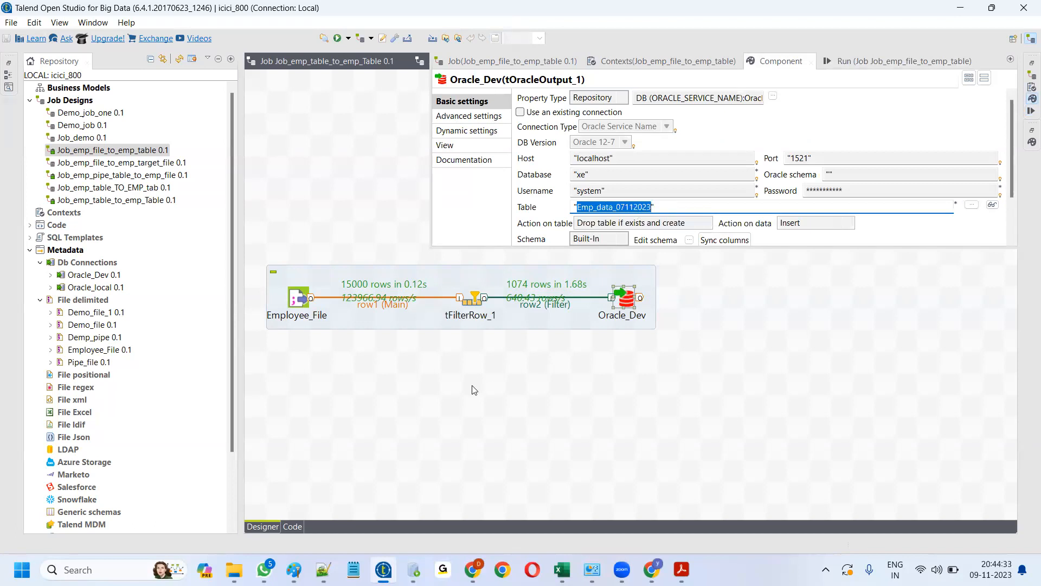
- In SQL Developer, replace line 15's table name with Emp_data_07112023 and run the select
left_click(413, 569)
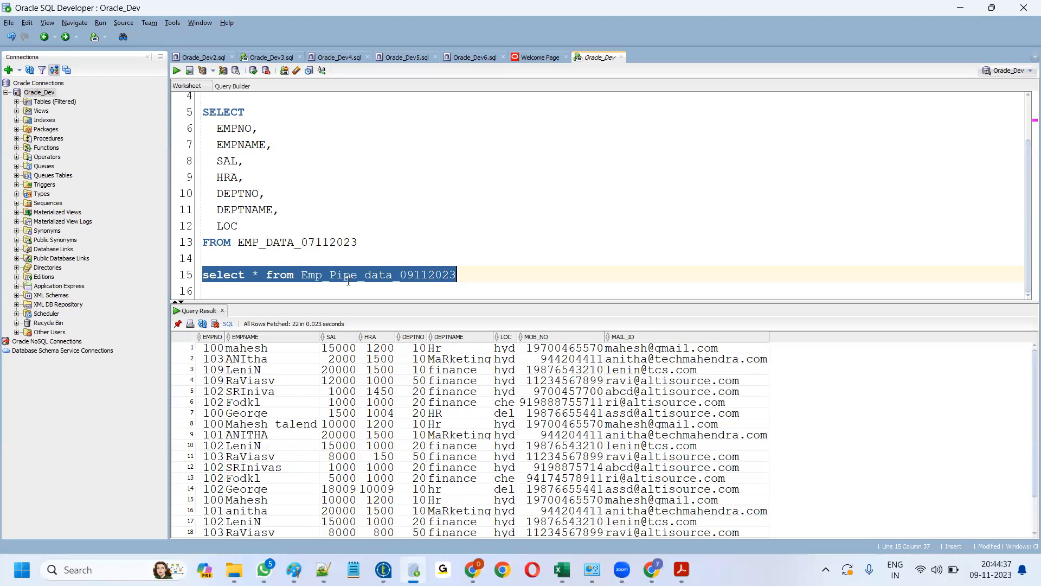
left_click(348, 281)
left_click_drag(304, 275, 193, 273)
key("ctrl+v")
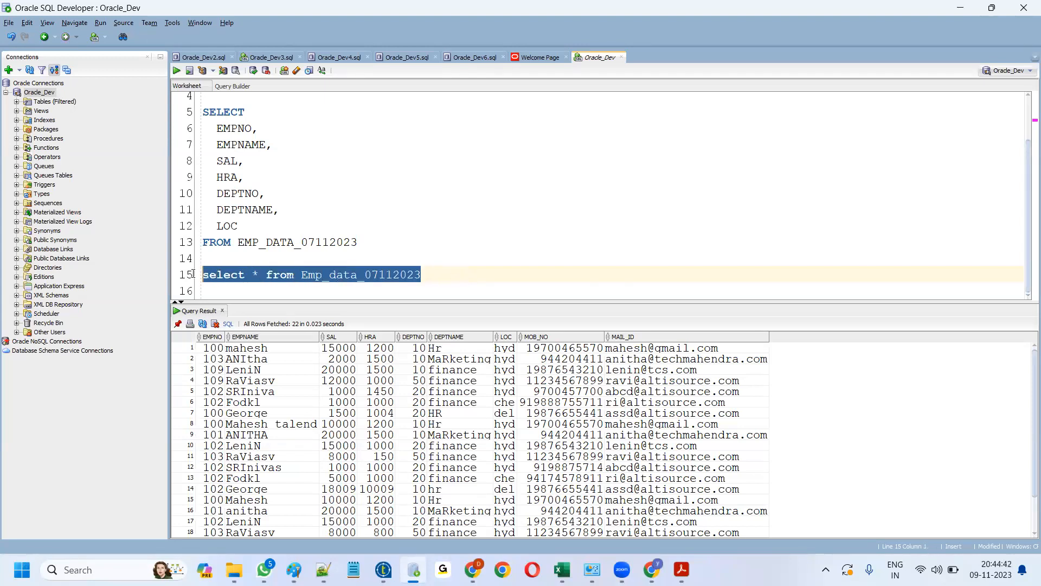
left_click(178, 69)
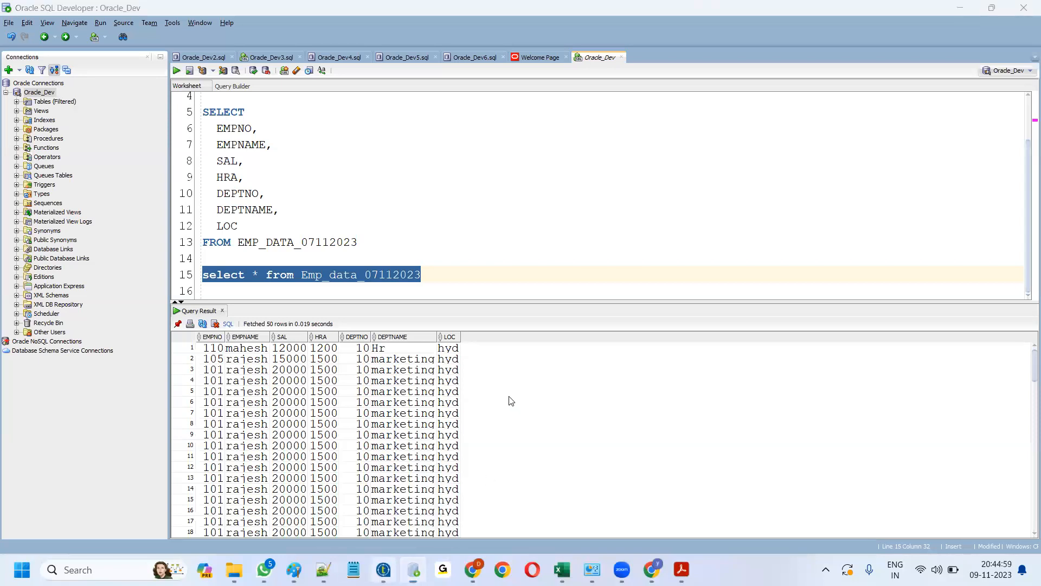
- Back in Talend, move Oracle_Dev further right on the canvas
key("alt+Tab")
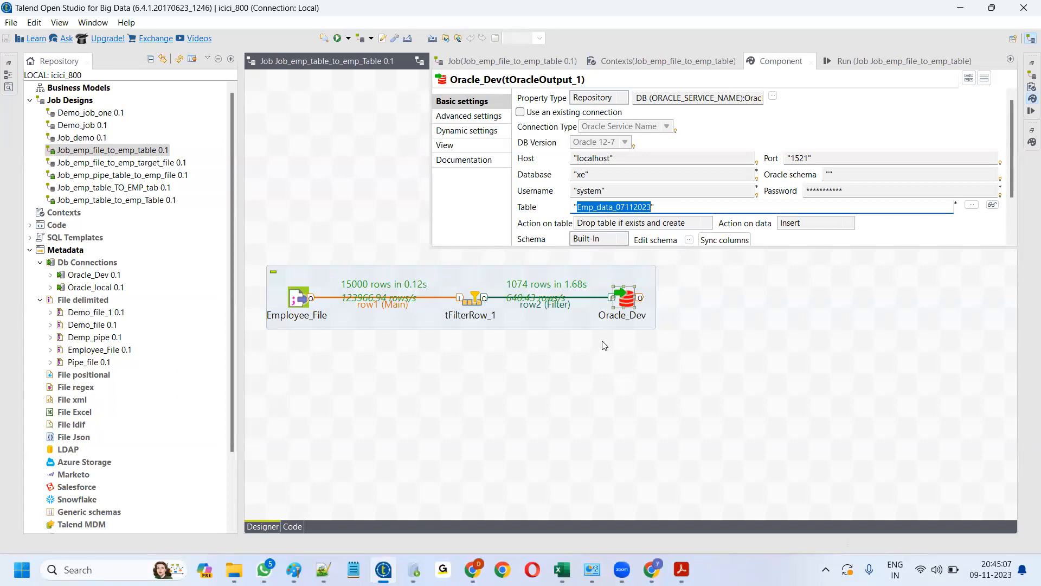
left_click(586, 363)
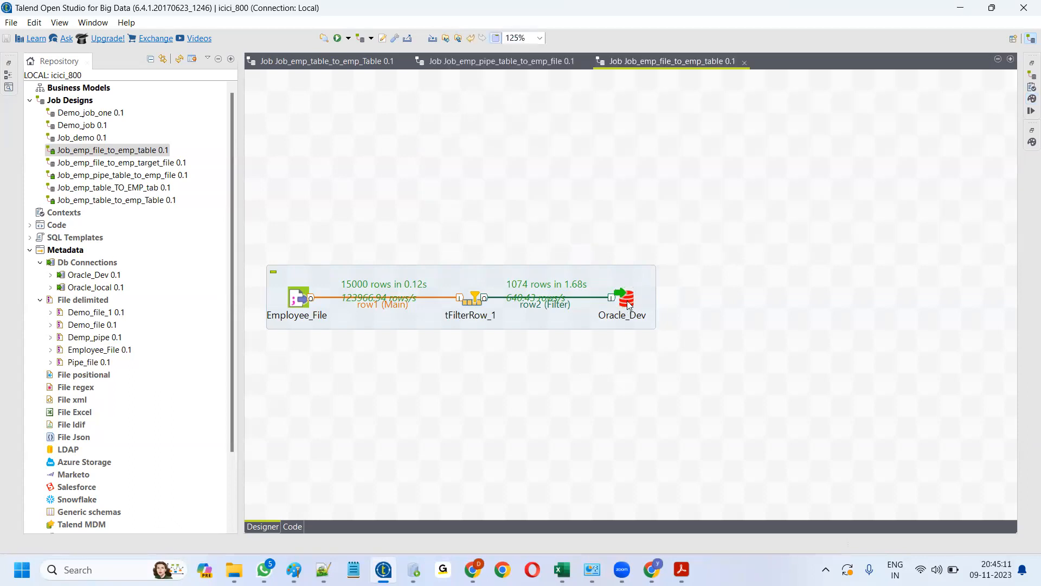
left_click_drag(627, 303, 691, 302)
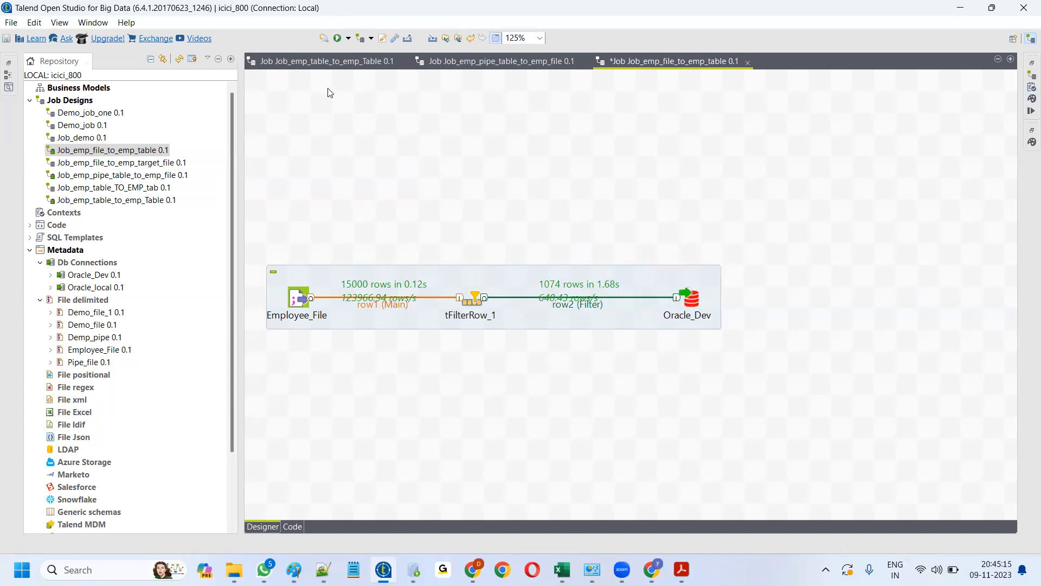
- Inspect the EMP_DATA_07112023 input query, then return to Job_emp_file_to_emp_table
left_click(334, 63)
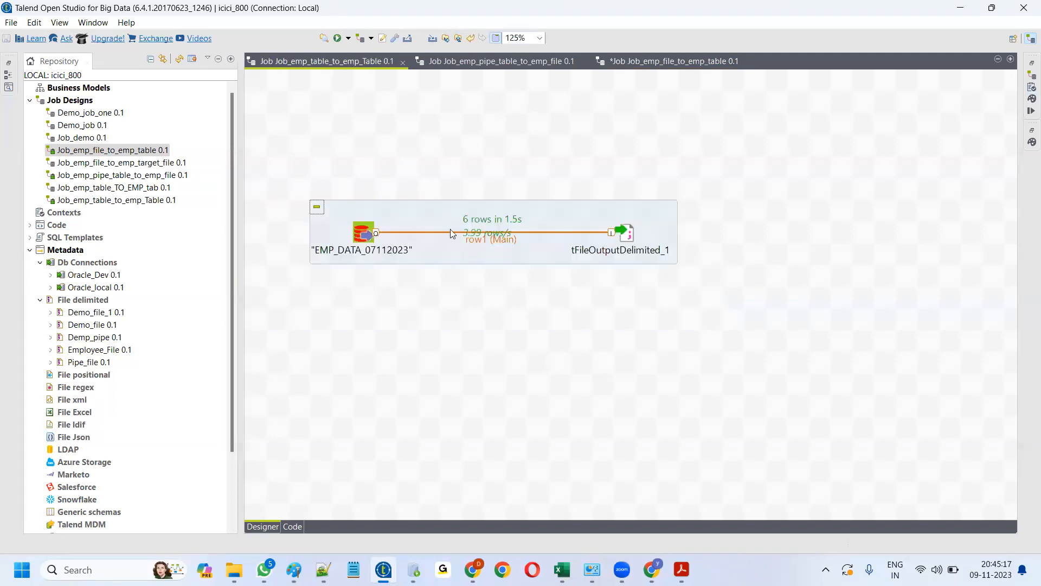
double_click(365, 237)
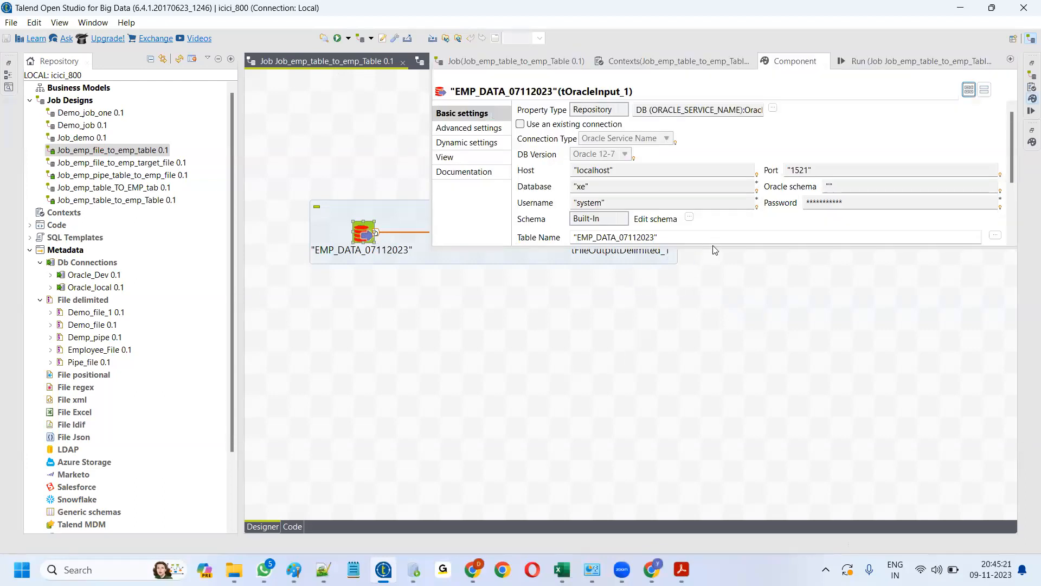
left_click_drag(713, 249, 713, 408)
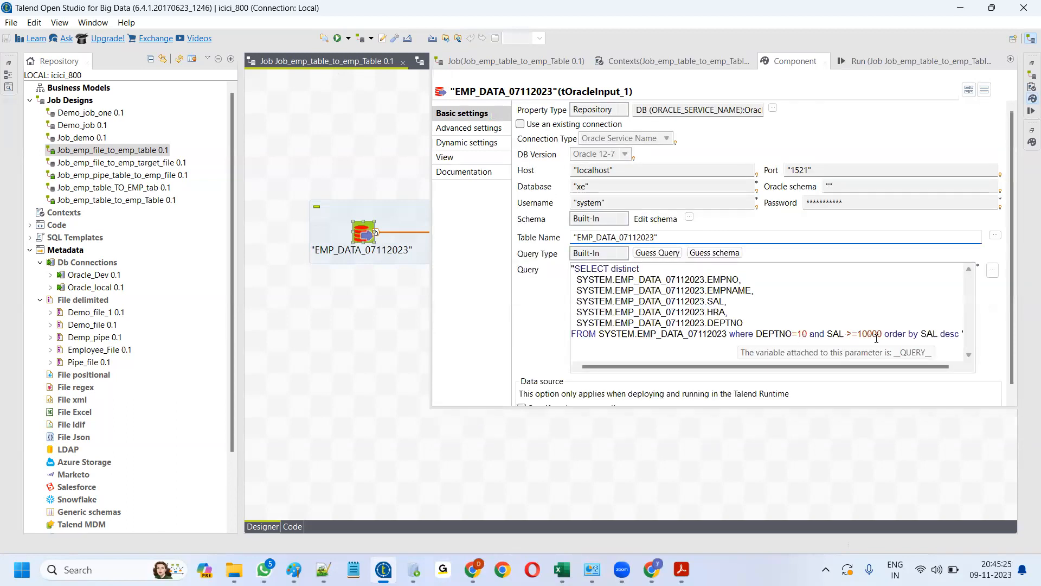
left_click_drag(914, 367, 936, 366)
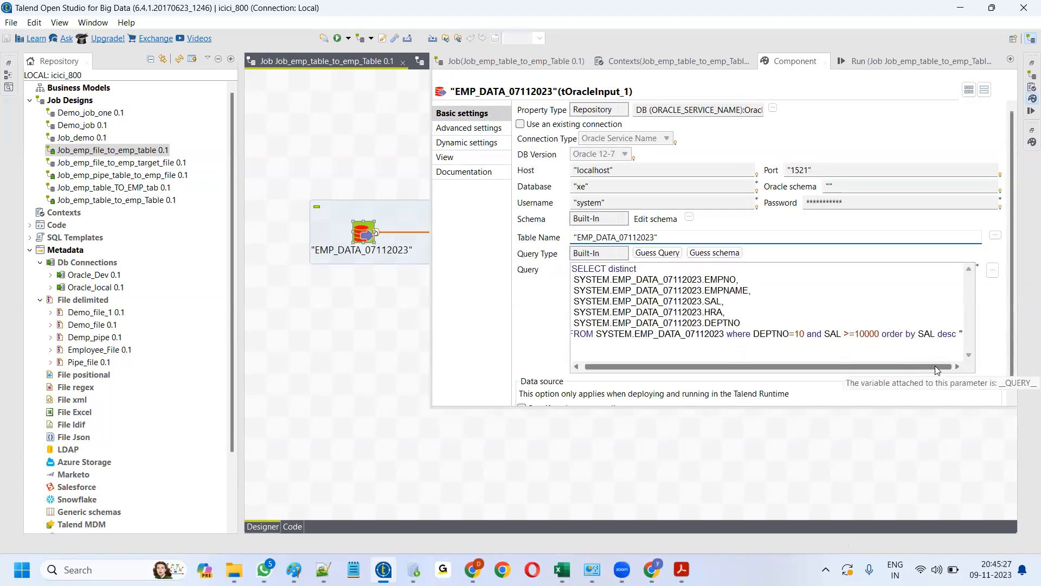
left_click(625, 442)
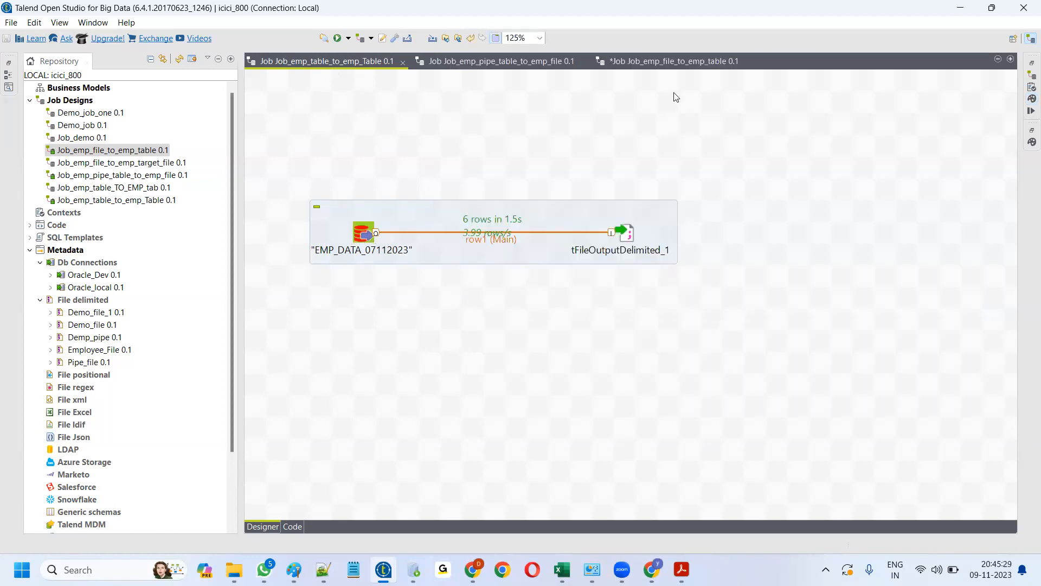
left_click(679, 59)
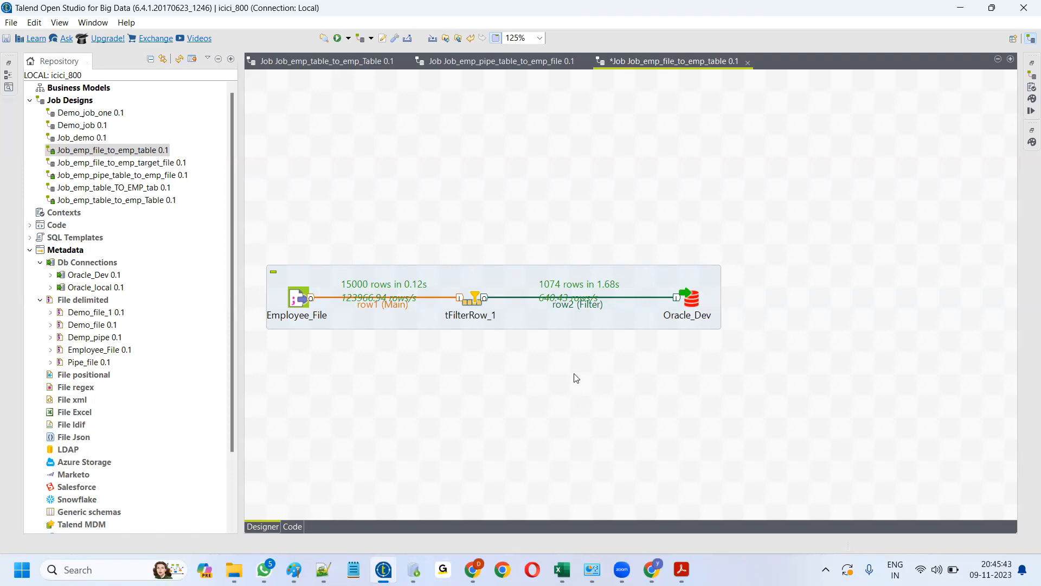
- Add a tSortRow_1 component and reconnect the row2 (Filter) link into it from Oracle_Dev
type("sort")
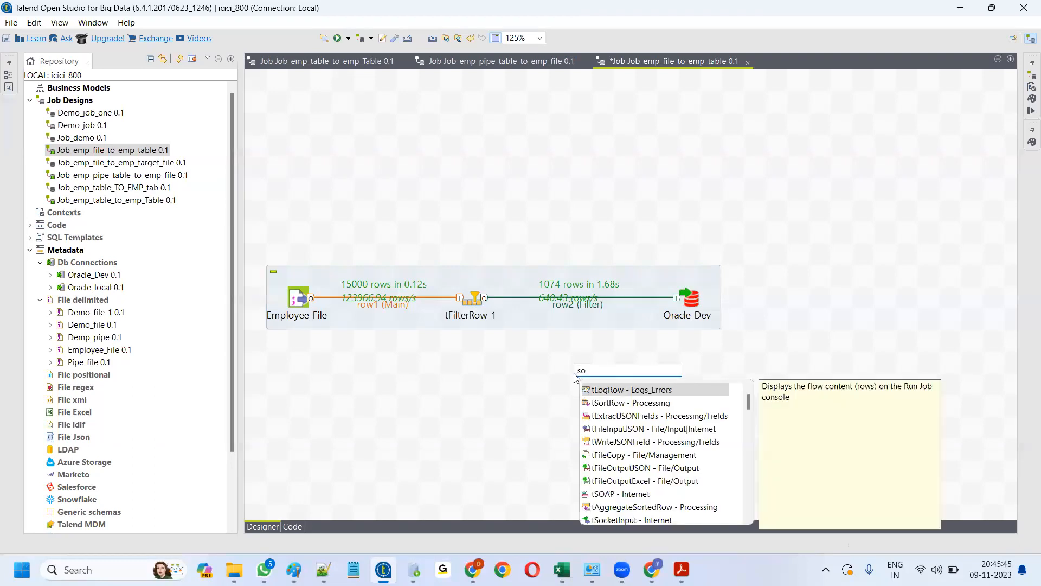
double_click(618, 390)
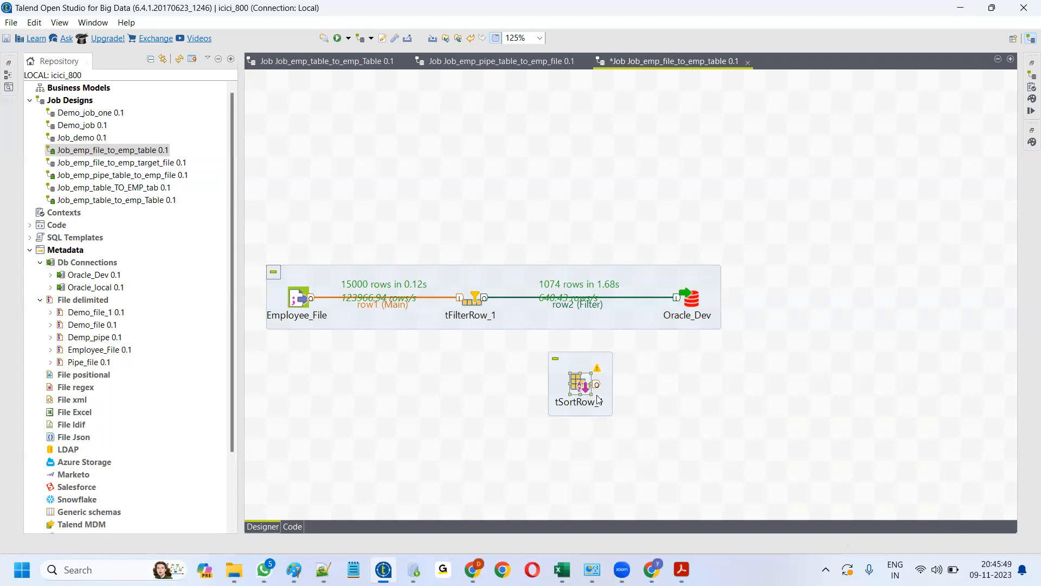
left_click(574, 307)
left_click_drag(677, 297, 606, 298)
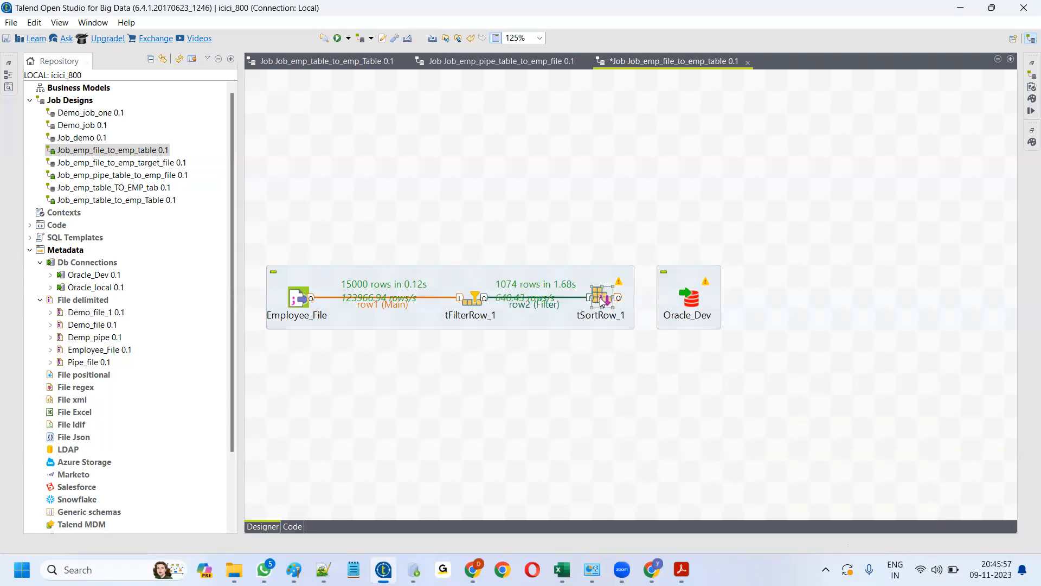
left_click_drag(696, 302, 740, 301)
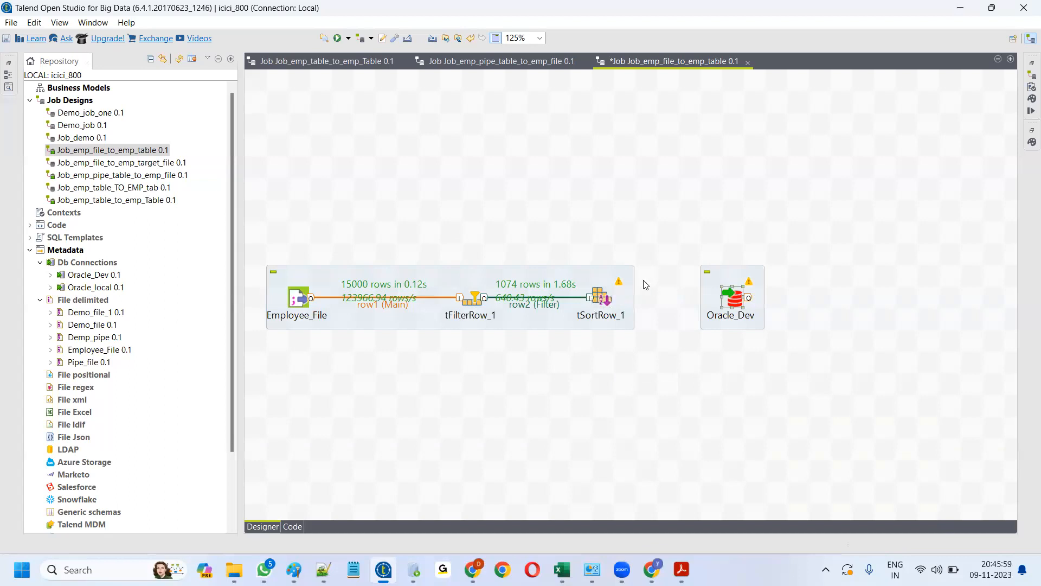
double_click(600, 298)
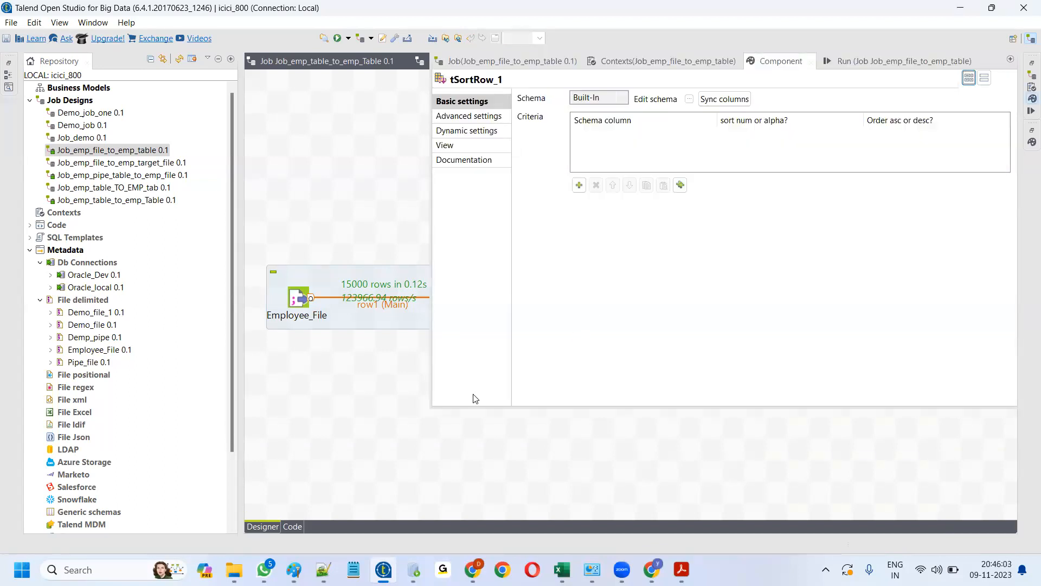
left_click(304, 358)
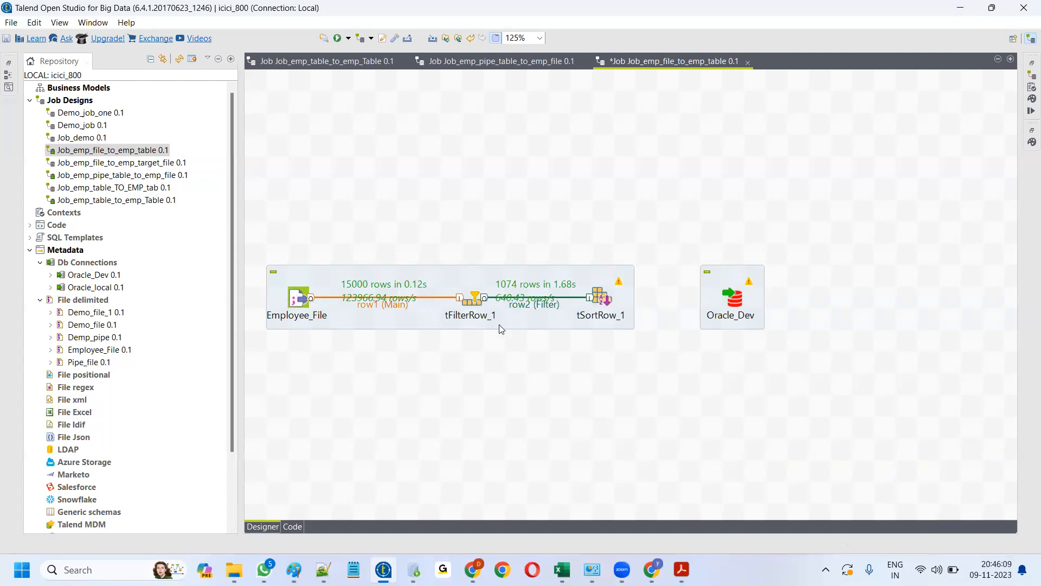
- Add a tSortRow_1 criterion sorting the sal column as num in desc order
double_click(600, 297)
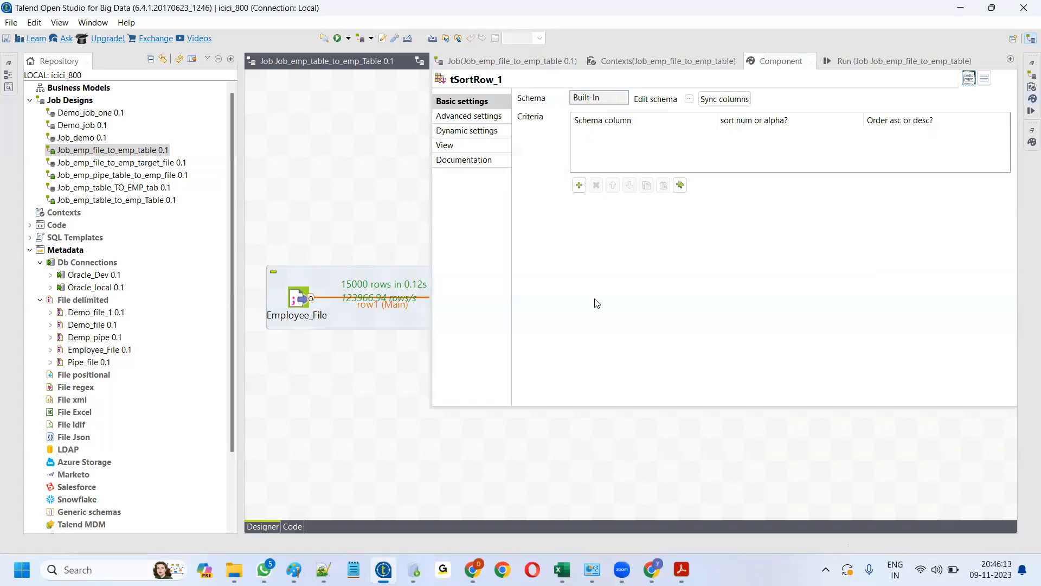
left_click(580, 186)
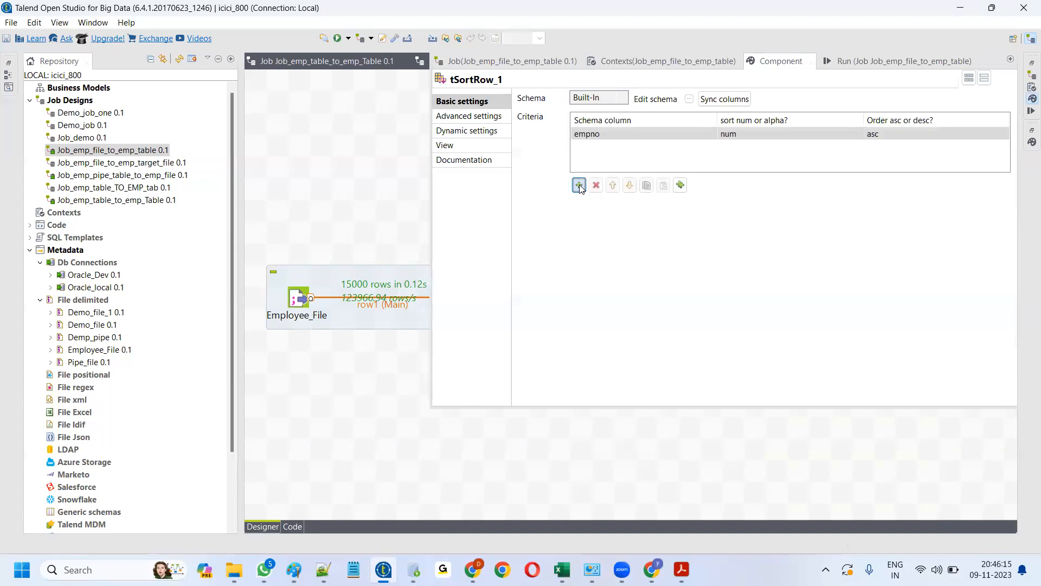
left_click(645, 133)
left_click(650, 135)
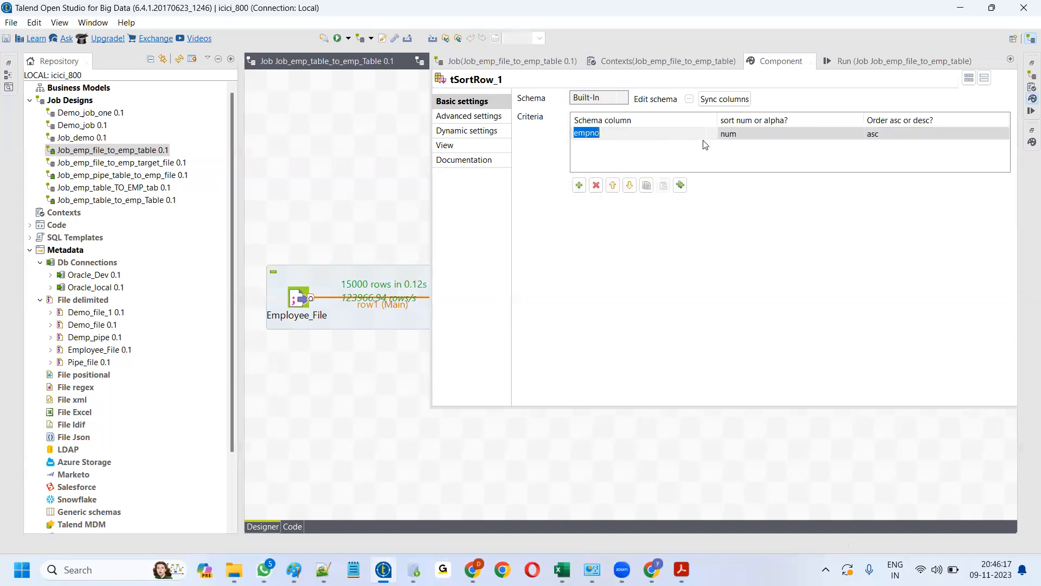
left_click(712, 138)
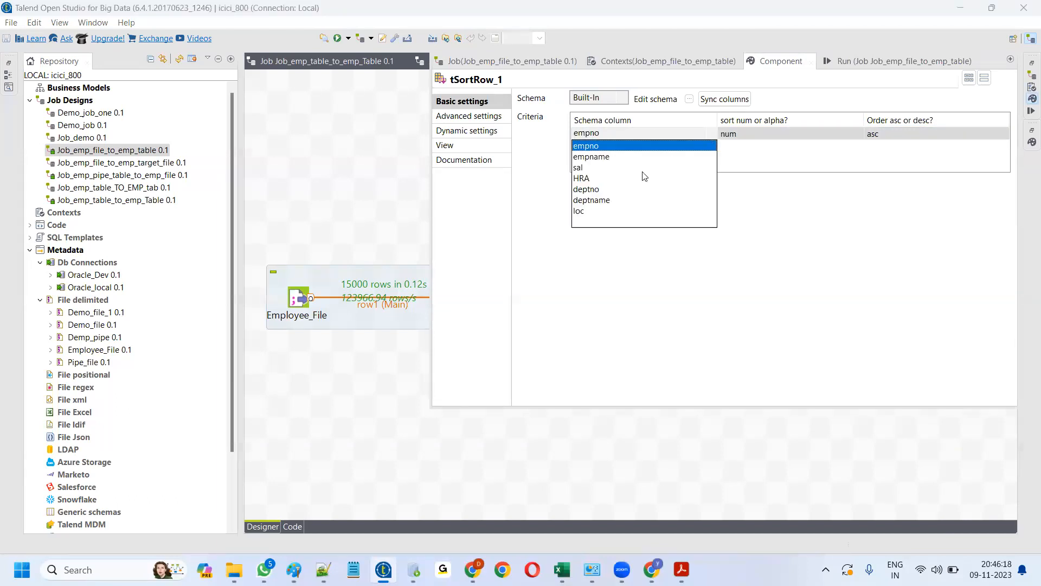
left_click(586, 168)
left_click(895, 139)
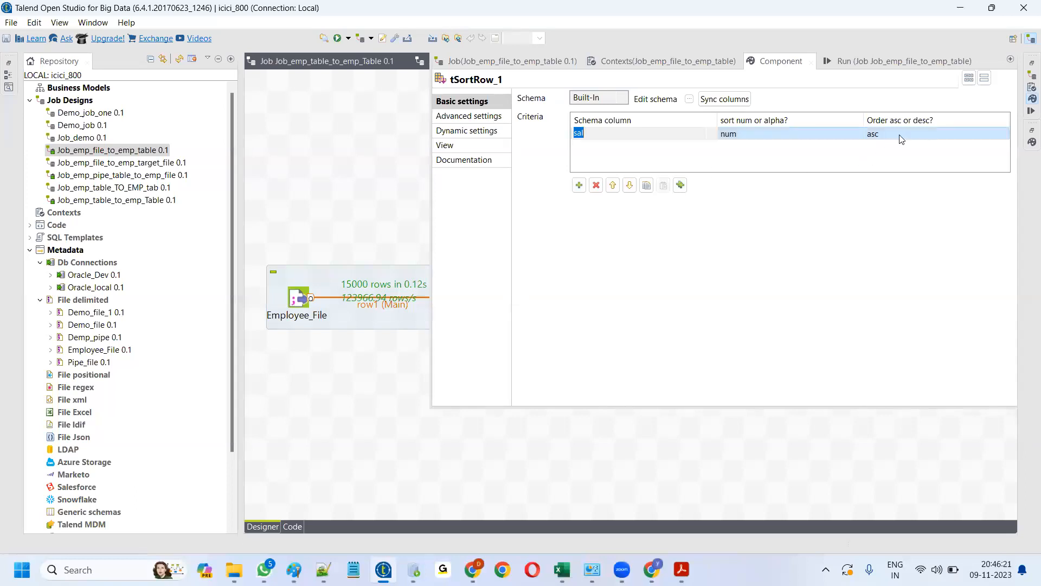
left_click(983, 132)
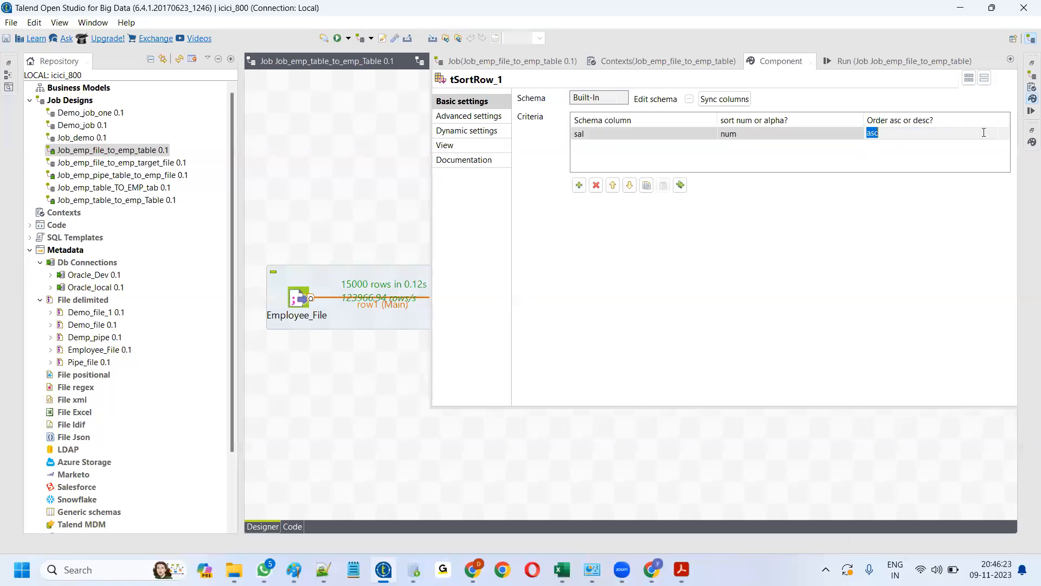
left_click(1004, 139)
left_click(885, 158)
left_click(837, 134)
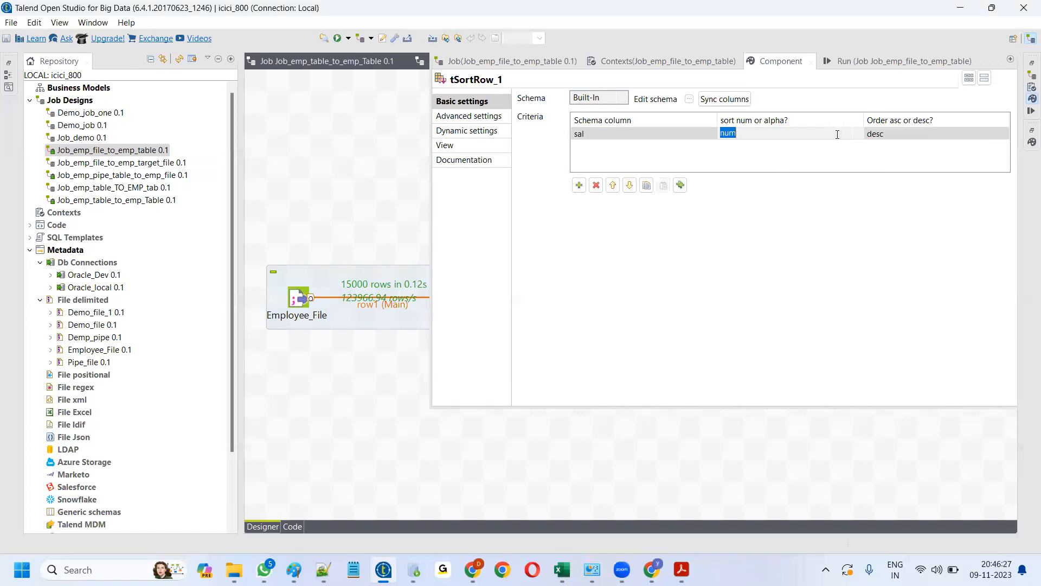
left_click(858, 136)
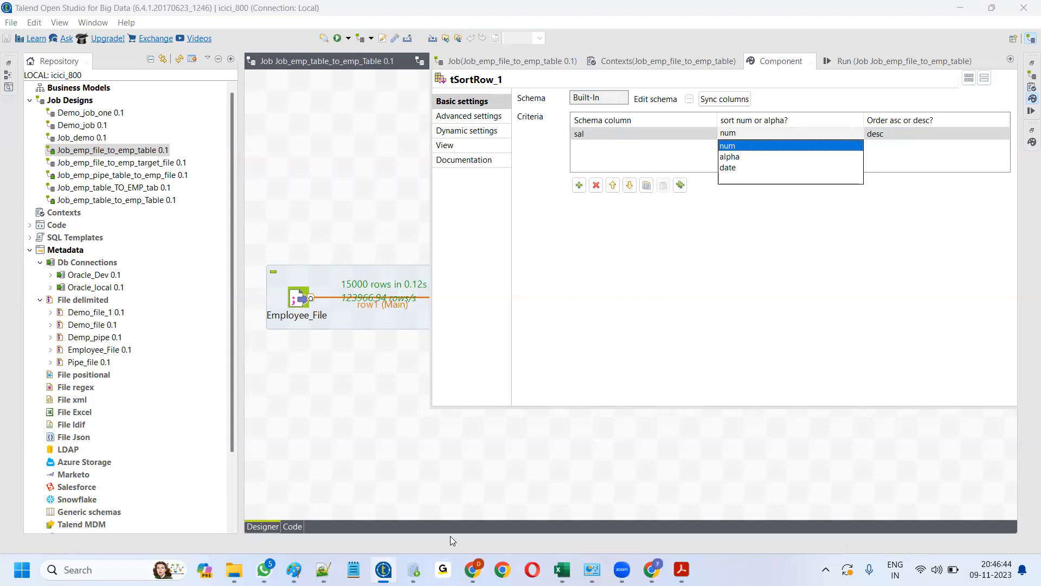
left_click(324, 570)
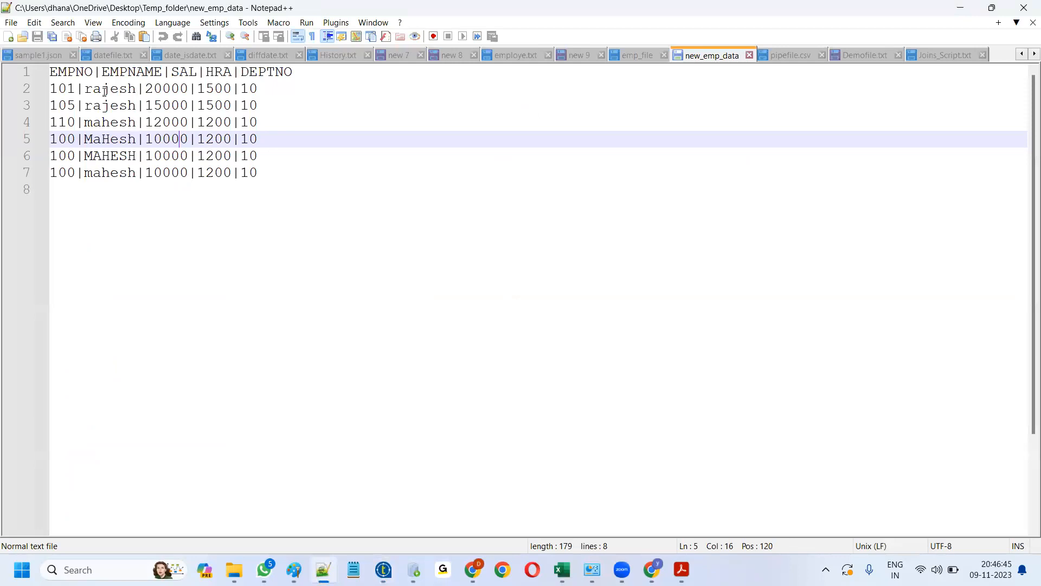
- Check the salary value 20000 on line 2 of new_emp_data, then go back to Talend
left_click_drag(144, 89, 192, 89)
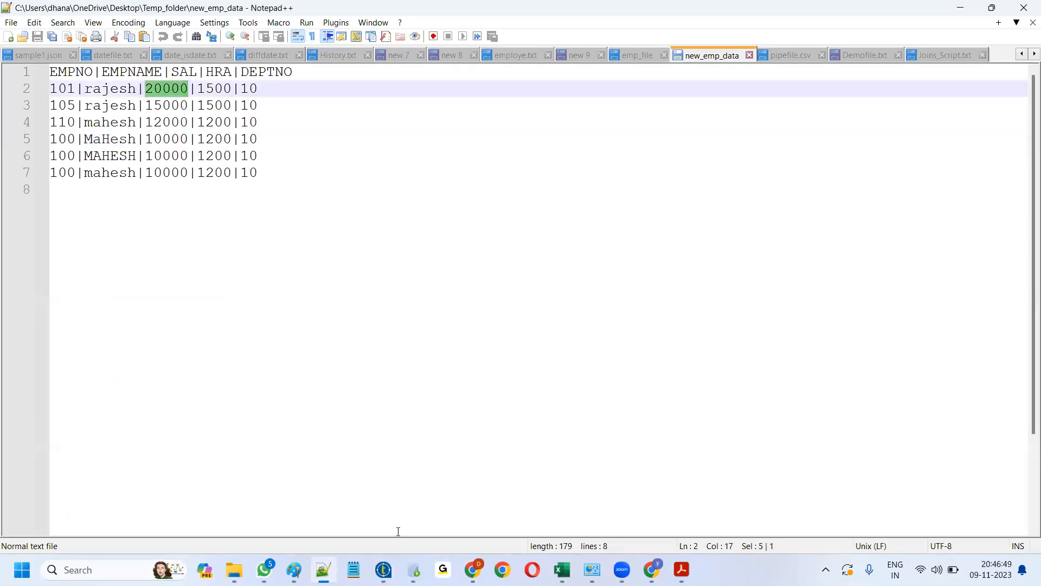
left_click(384, 570)
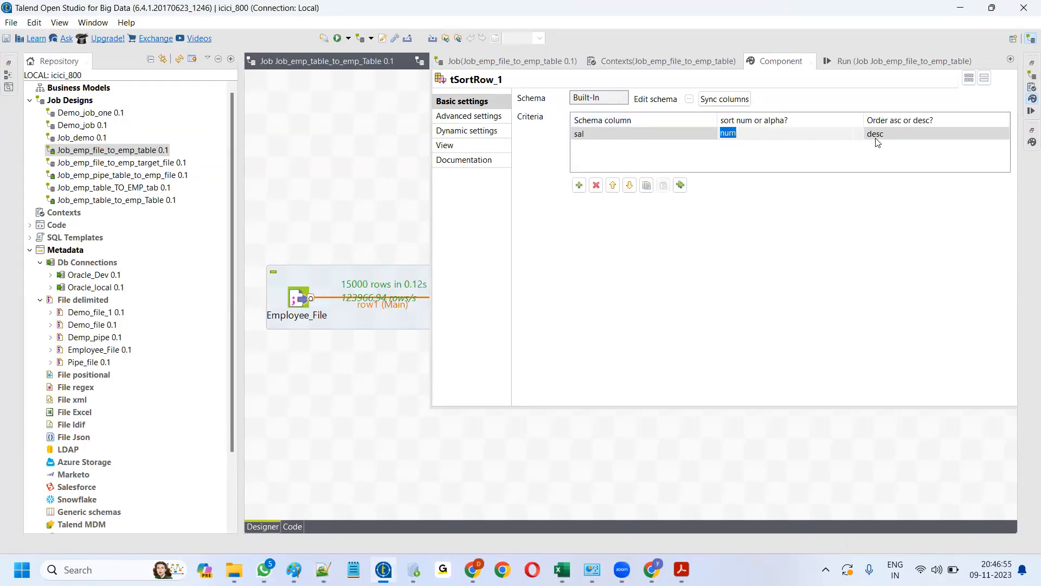
- Connect tSortRow_1 to Oracle_Dev with a Main row link (row3)
left_click(372, 420)
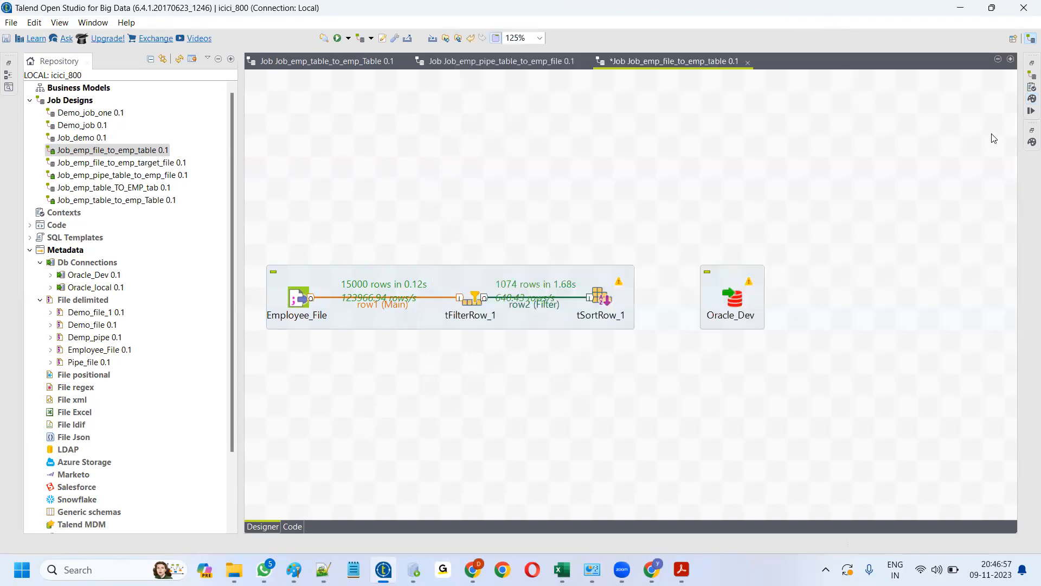
right_click(606, 300)
mouse_move(645, 306)
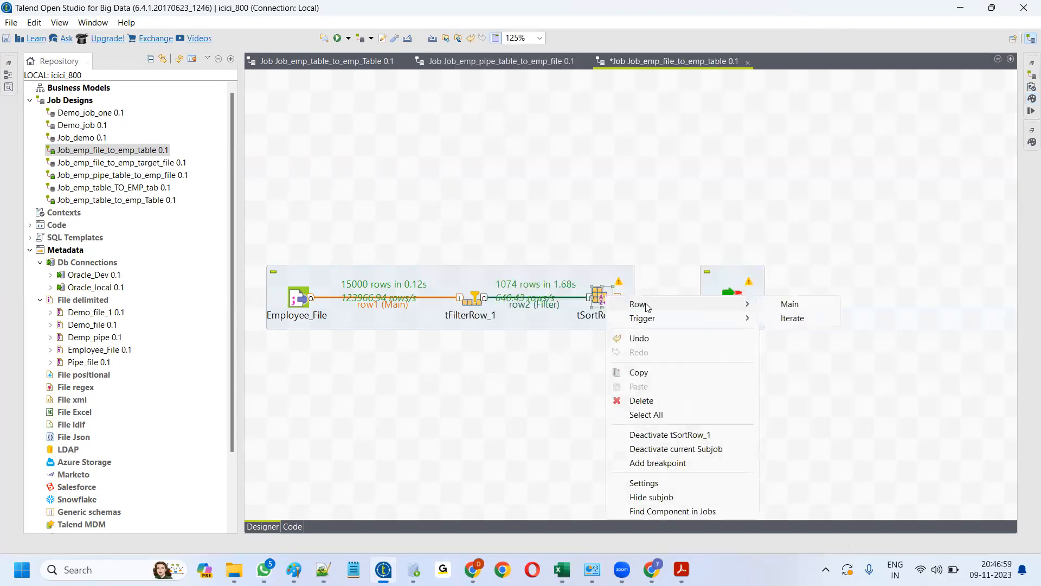
left_click(789, 304)
left_click(732, 296)
- Clear the old log and rerun the job, loading 1074 sorted rows into Oracle
double_click(598, 296)
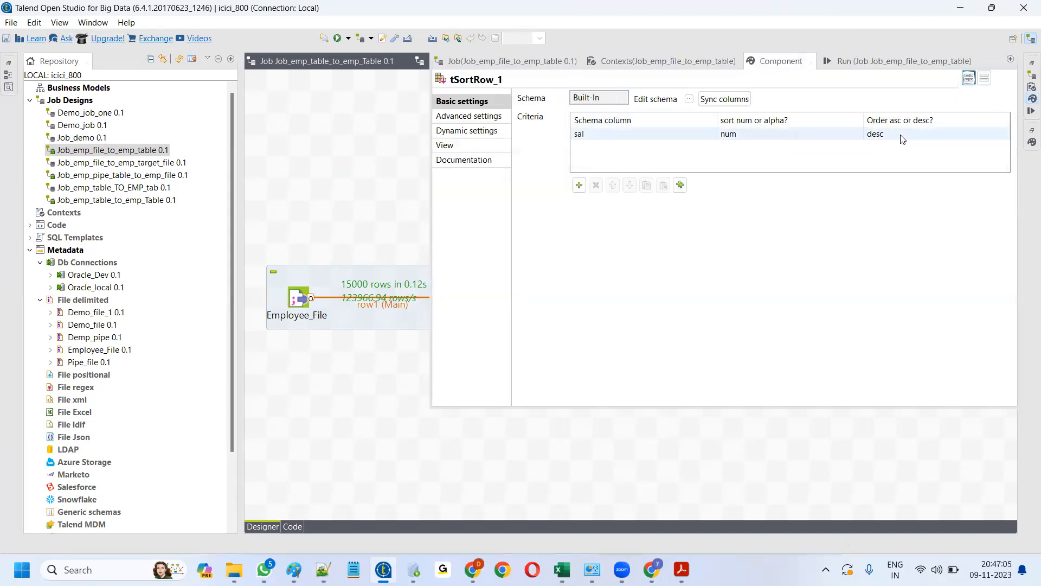
left_click(898, 64)
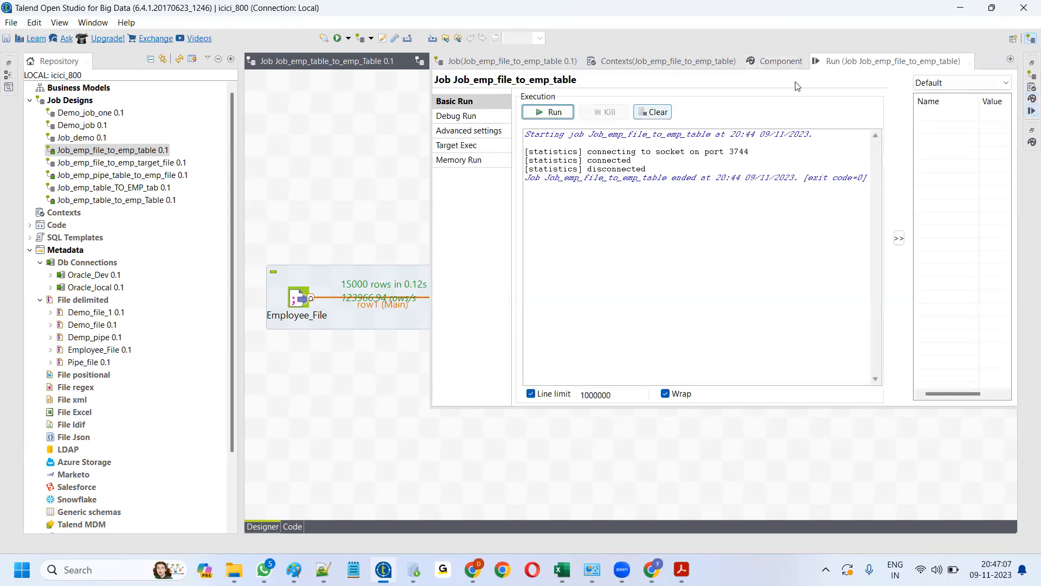
left_click(775, 62)
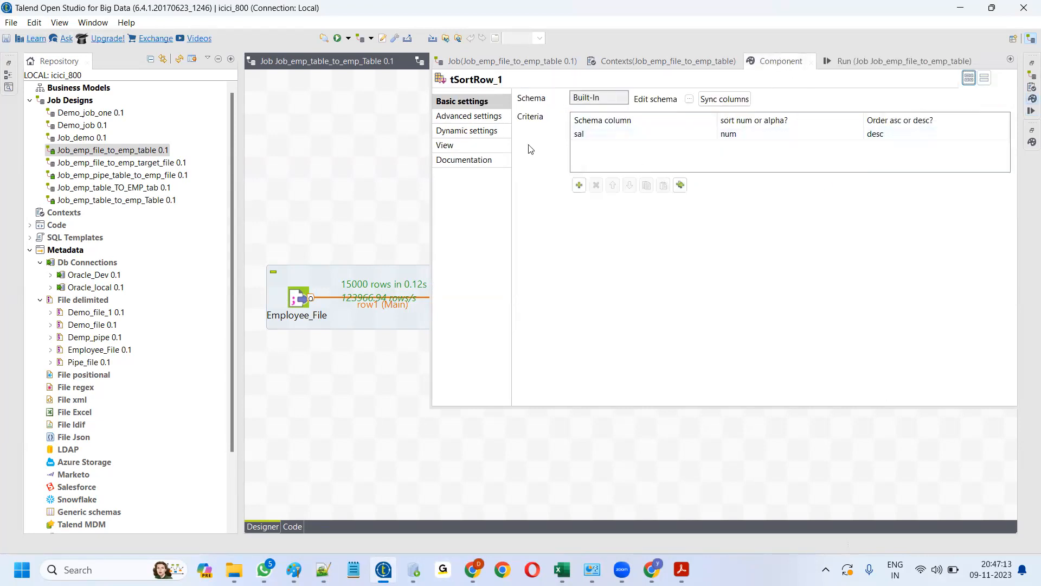
left_click(858, 60)
left_click(652, 112)
left_click(553, 112)
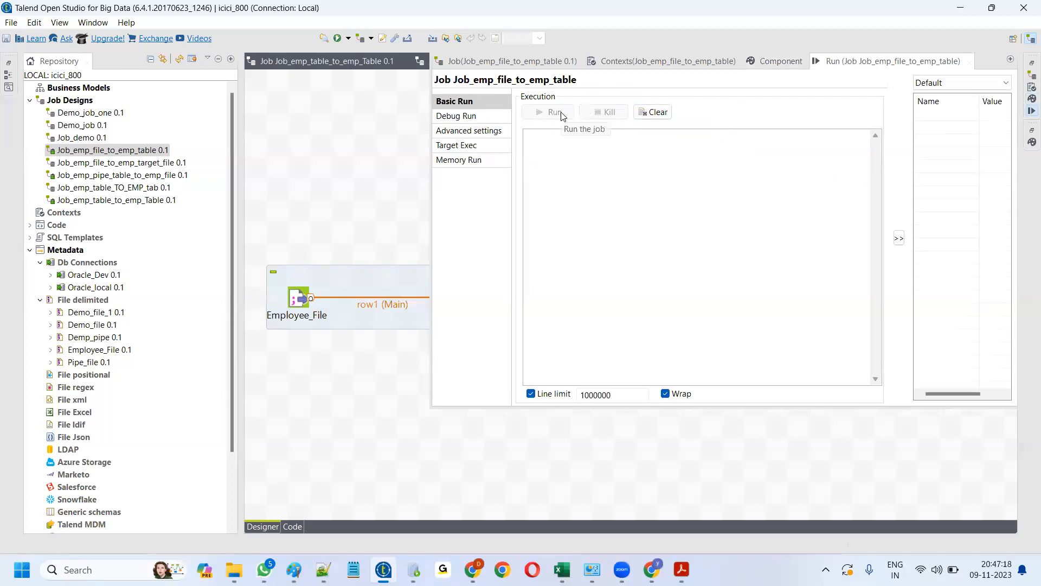
left_click(374, 380)
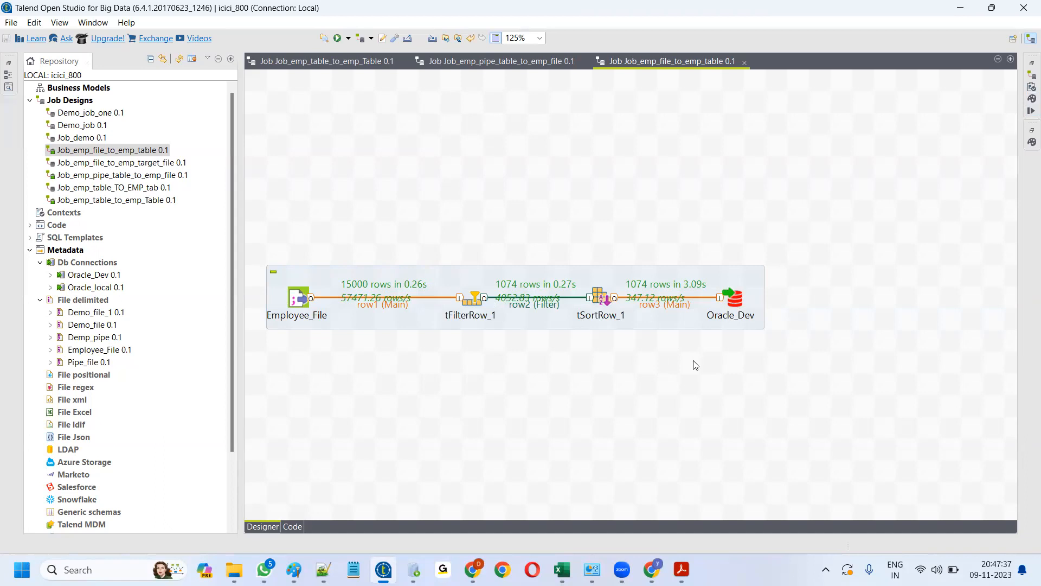
- Add a tUniqRow_1 component with 'uni' and shift Oracle_Dev further right
type("uni")
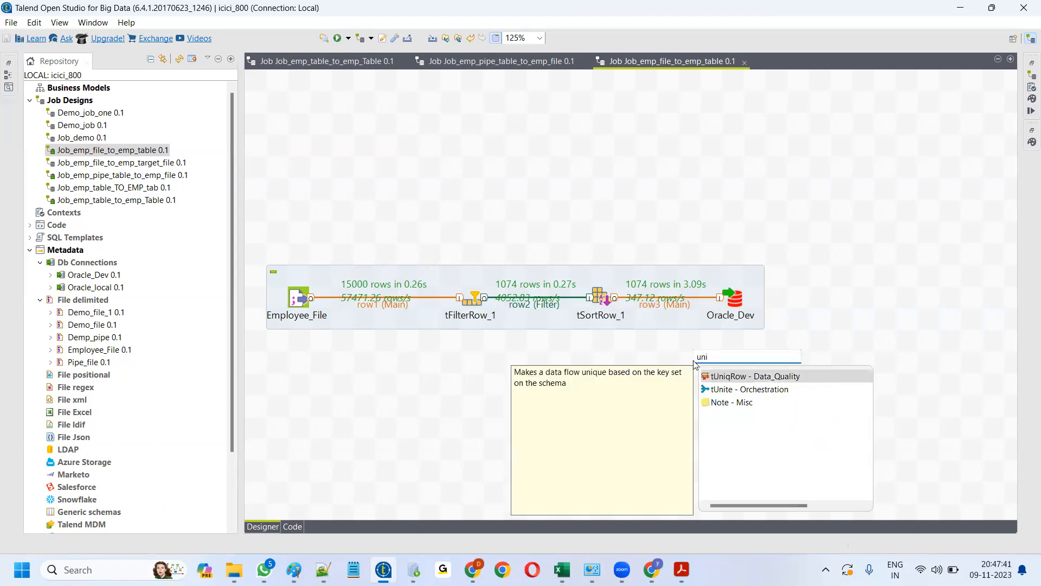
double_click(724, 377)
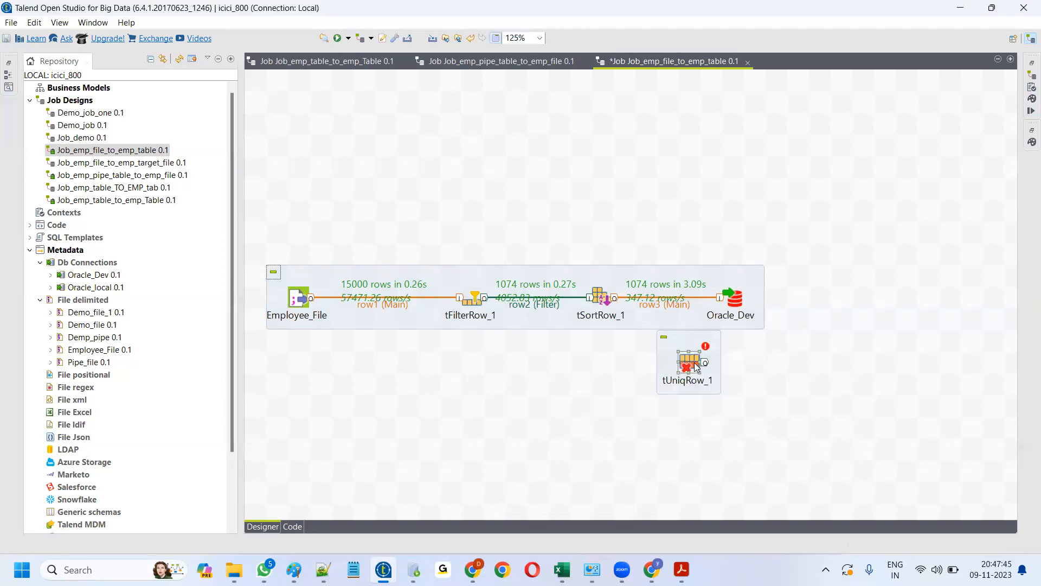
left_click_drag(691, 362, 691, 384)
left_click_drag(737, 300, 778, 299)
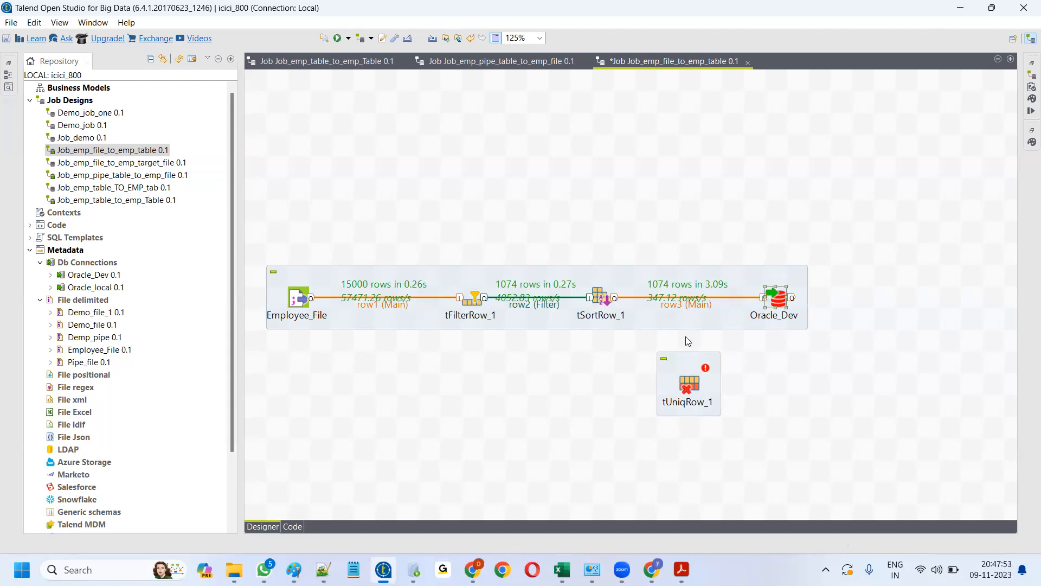
- Reconnect row3 from tSortRow_1 into tUniqRow_1, line it up, and open its settings
left_click(698, 307)
left_click_drag(766, 302, 689, 383)
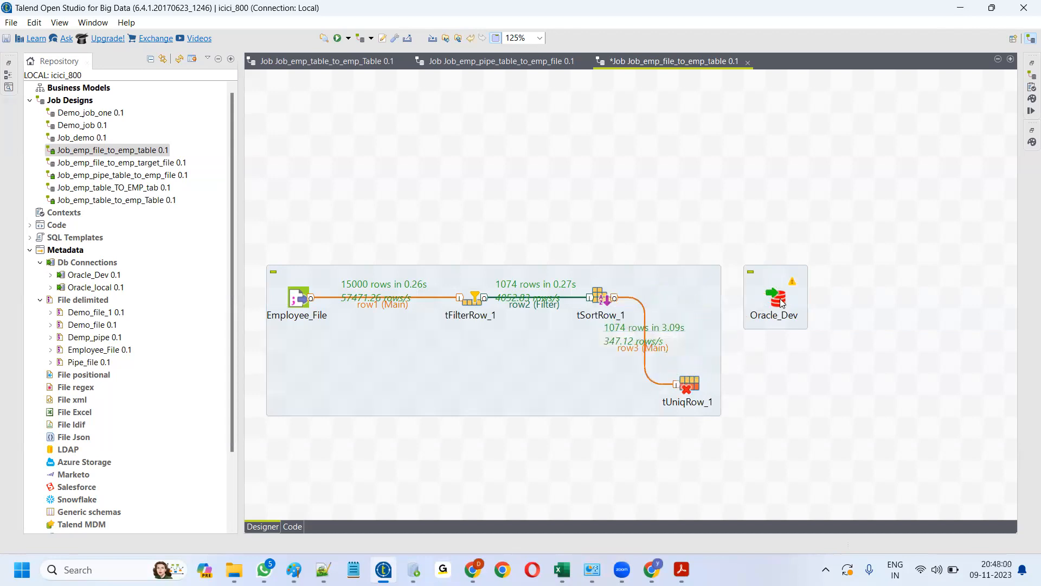
left_click_drag(689, 385, 700, 324)
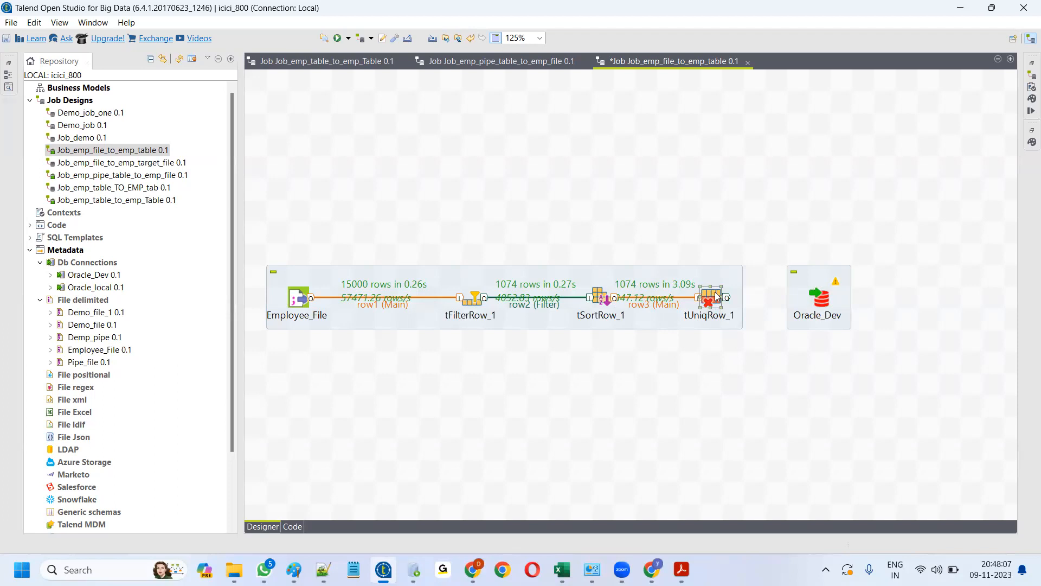
double_click(710, 298)
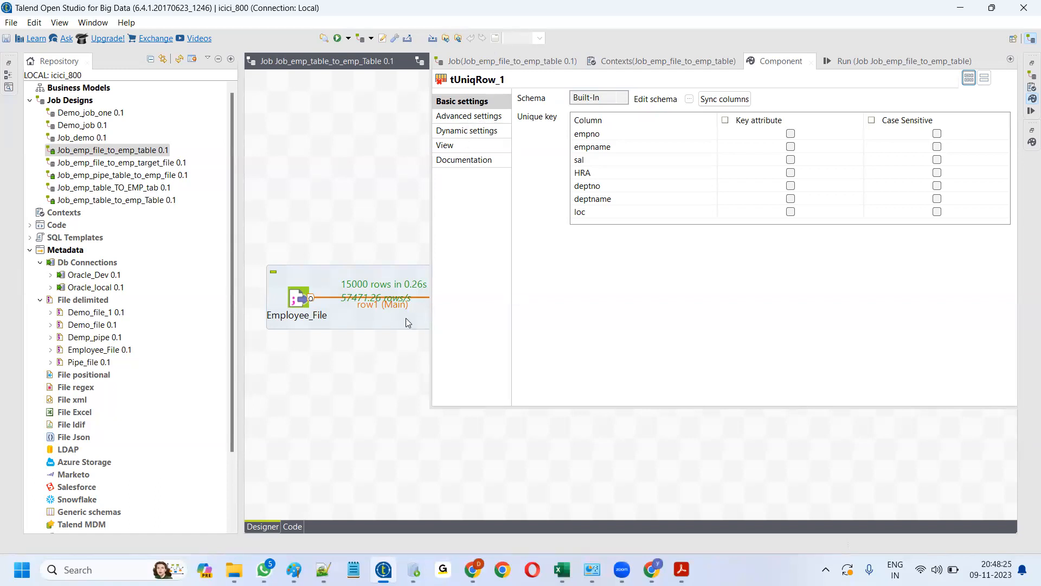
- Review the settings of tFilterRow_1, tSortRow_1 and tUniqRow_1 in turn
left_click(399, 339)
double_click(474, 300)
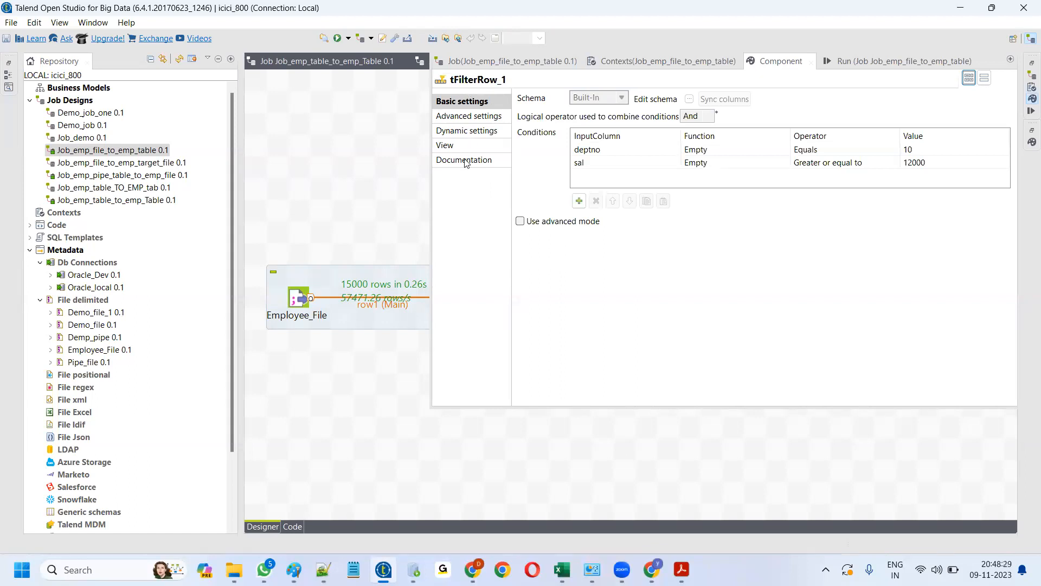
left_click(390, 364)
left_click(593, 296)
double_click(596, 298)
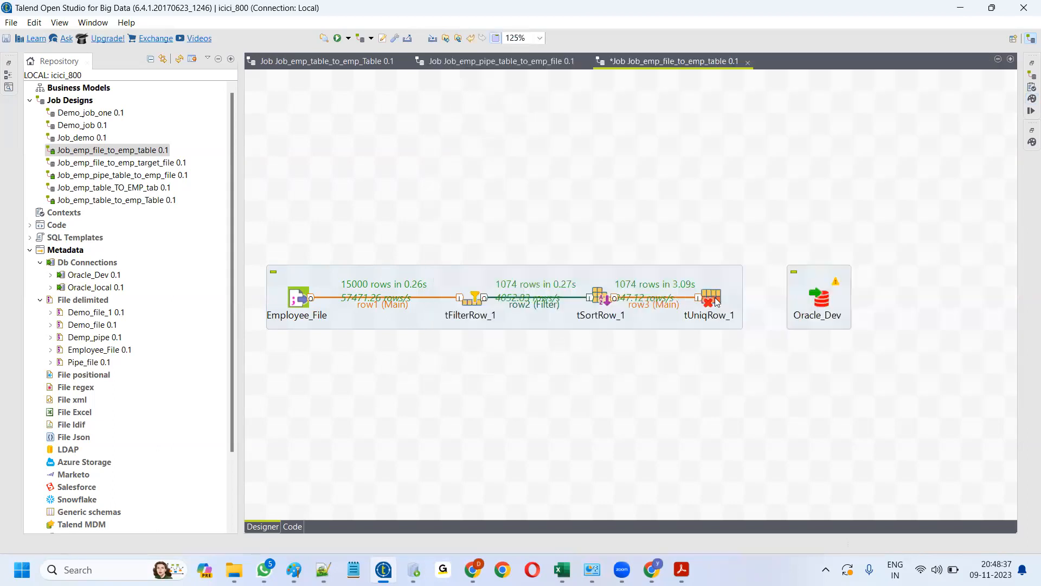
double_click(712, 298)
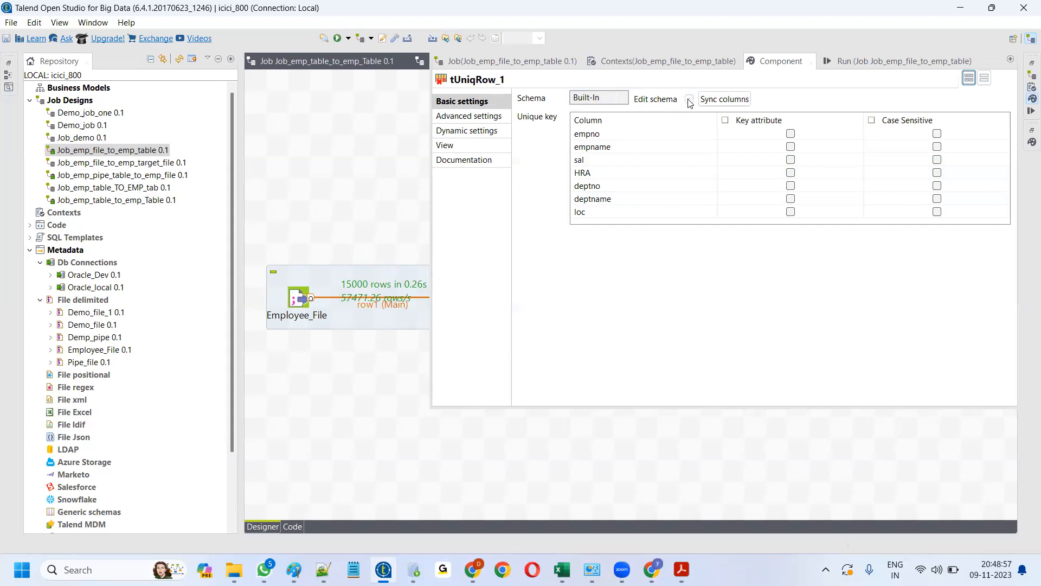
- View tFilterRow_1's column schema, then bring up new_emp_data in Notepad++
left_click(406, 343)
double_click(471, 300)
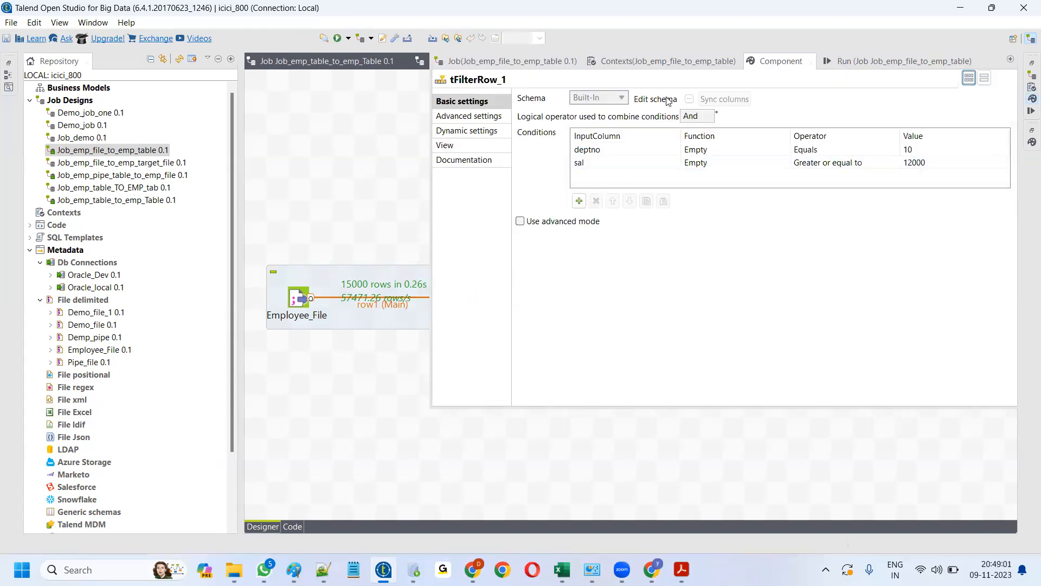
left_click(656, 99)
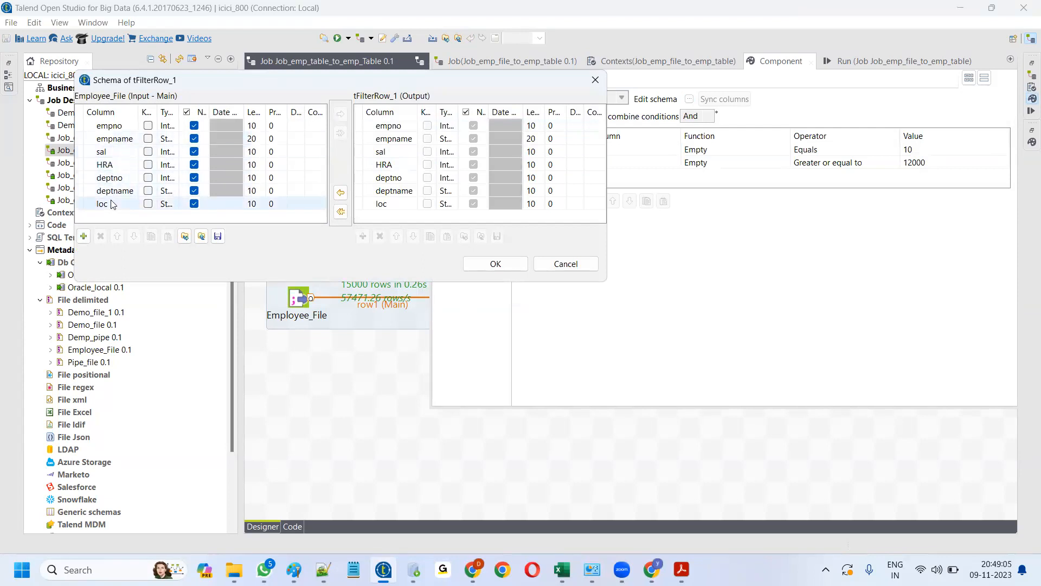
left_click(323, 570)
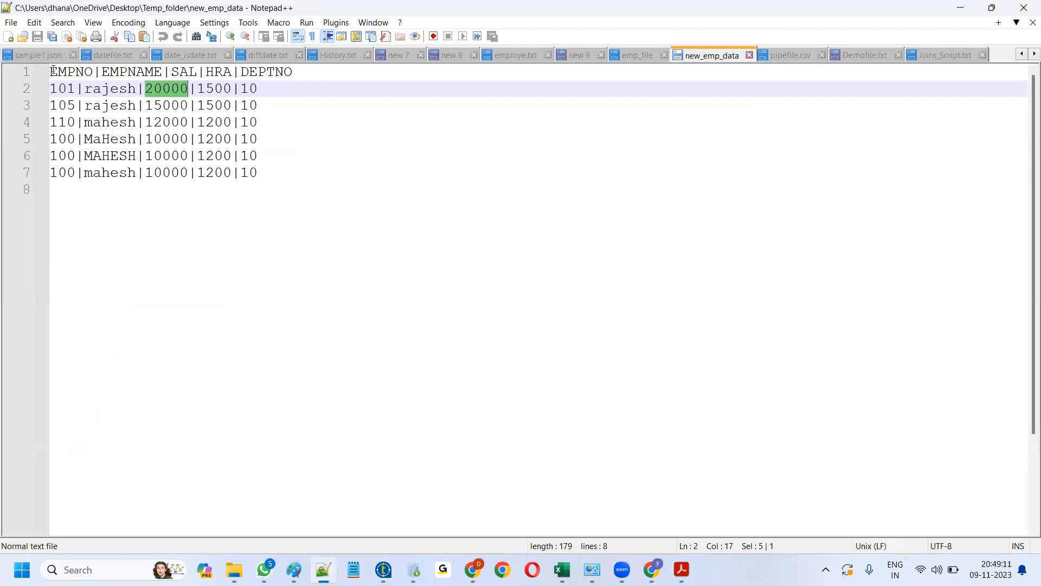
- Delete the new_emp_data header line in Notepad++, then paste it back to restore it
left_click_drag(52, 72, 293, 71)
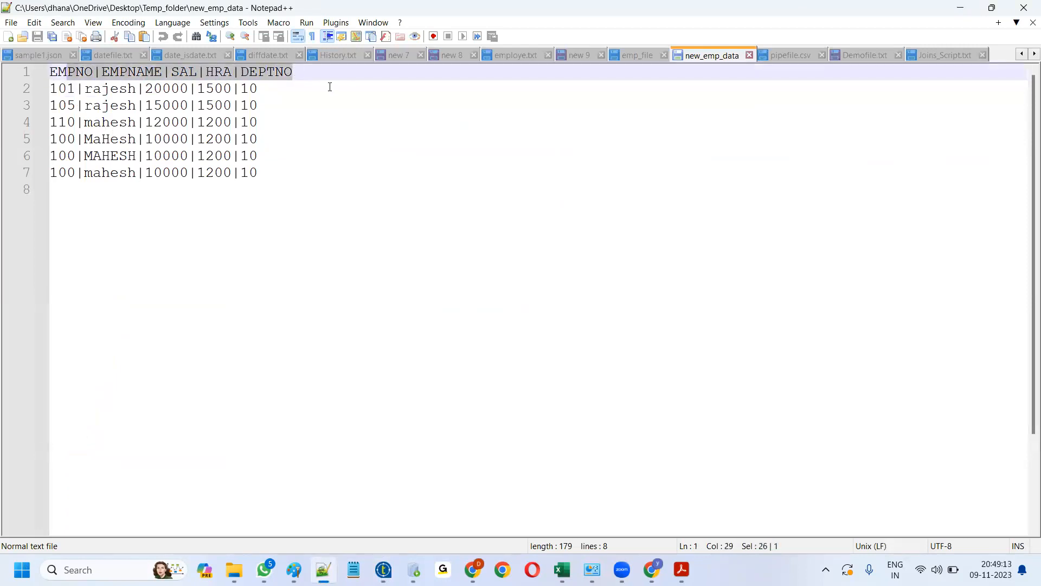
left_click(332, 87)
left_click(305, 68)
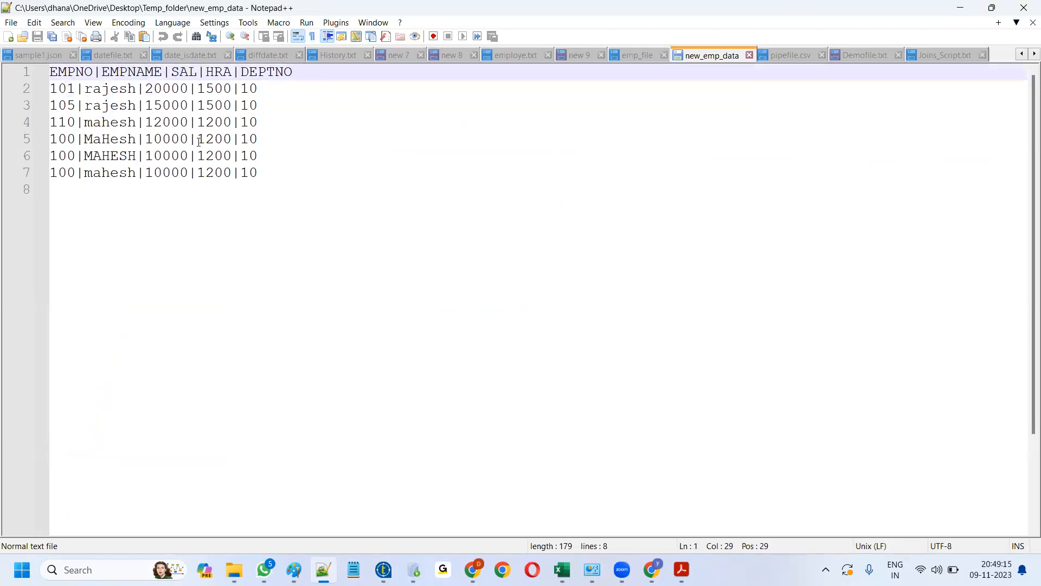
left_click(287, 148)
left_click_drag(302, 76, 40, 71)
key("ctrl+c")
key("Delete")
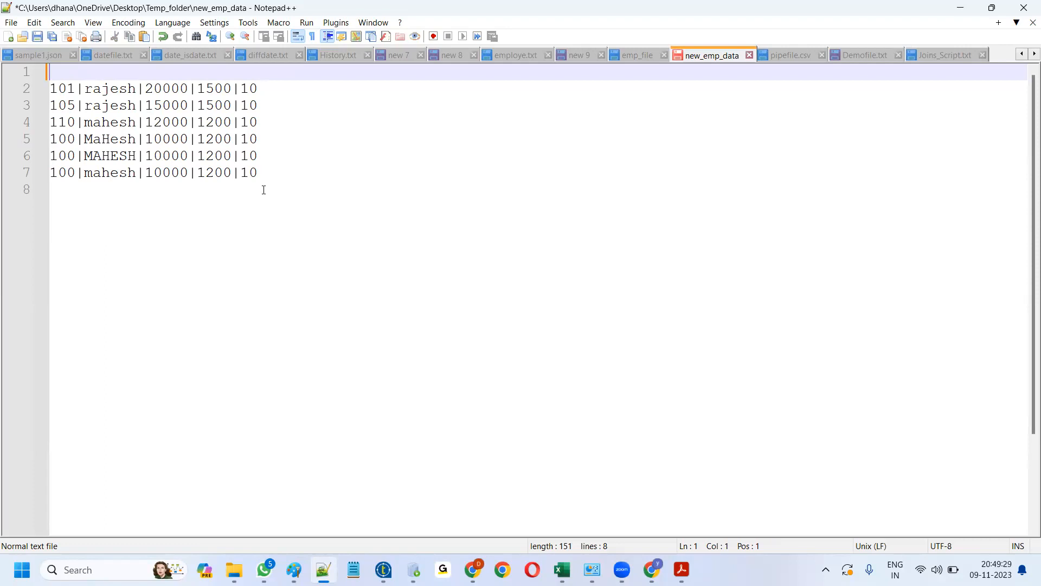
key("ctrl+v")
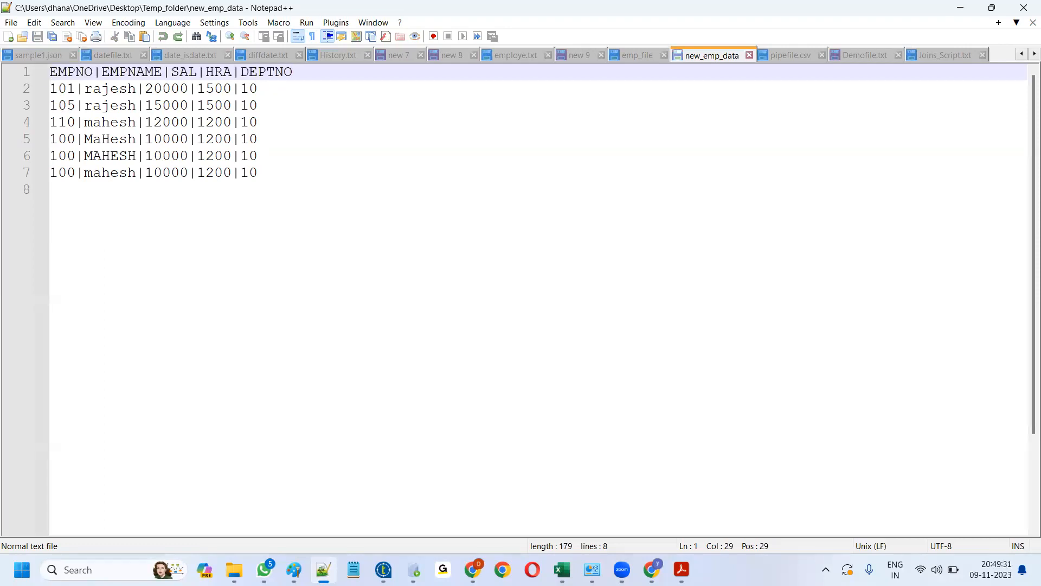
- Reselect the header line, leave the caret in the EMPNO heading, and return to Talend
left_click_drag(297, 71, 50, 71)
left_click(296, 85)
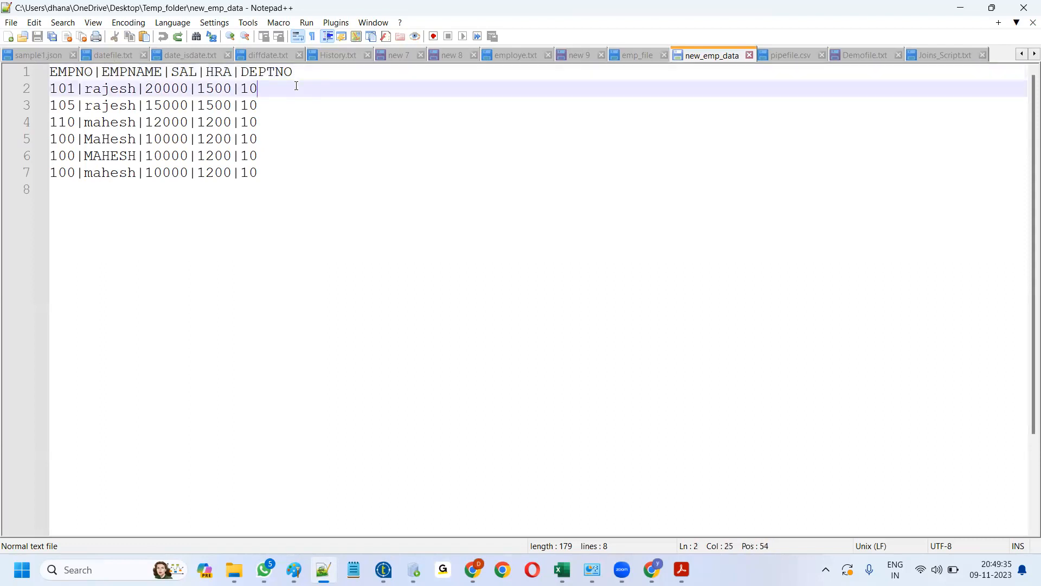
left_click(302, 71)
left_click(67, 71)
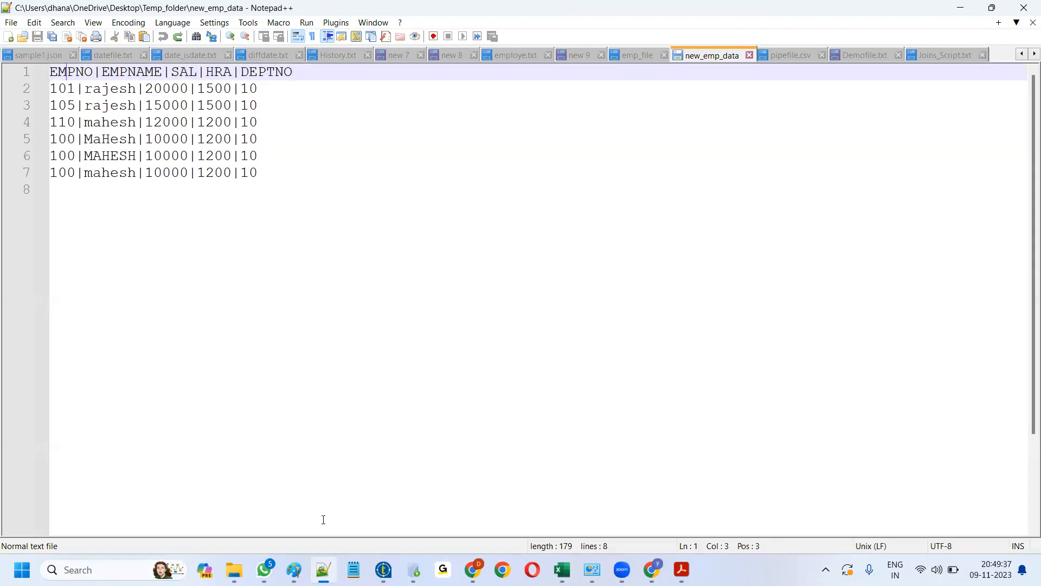
key("alt+Tab")
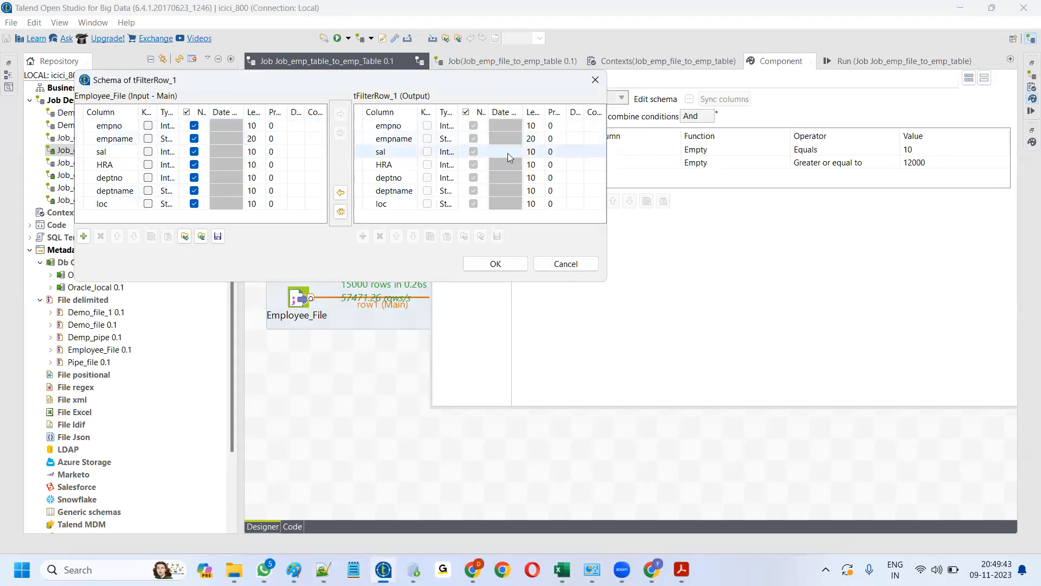
- Mark all seven tUniqRow_1 columns, empno through loc, as key attributes, then shift Oracle_Dev right
left_click(595, 81)
left_click(355, 390)
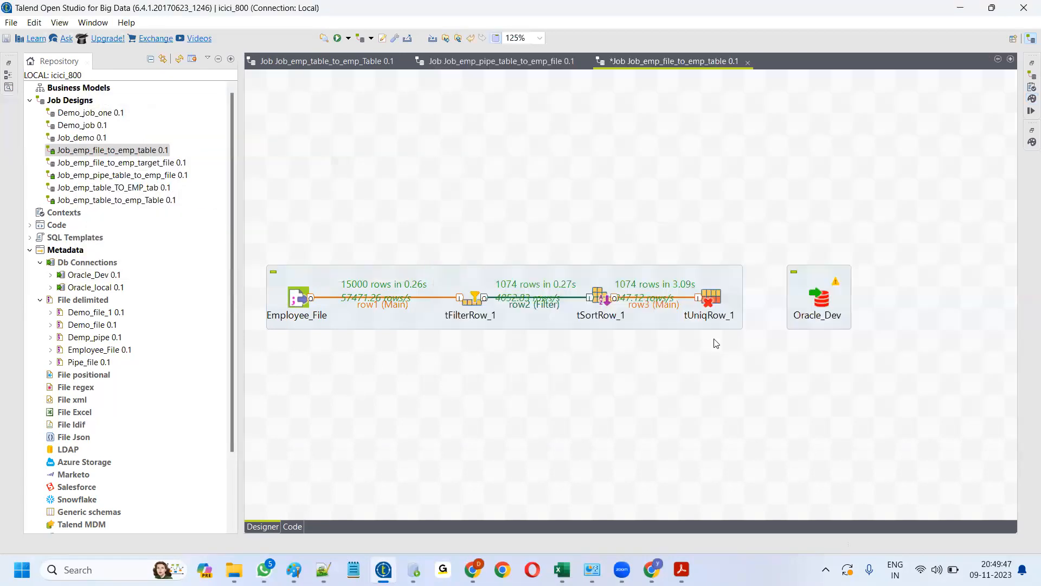
double_click(712, 298)
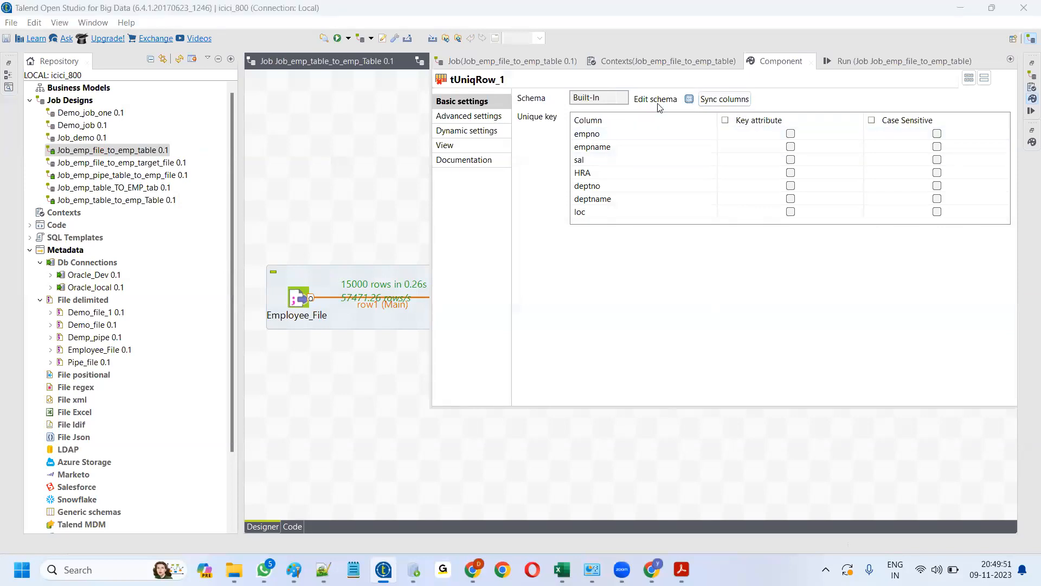
left_click(689, 99)
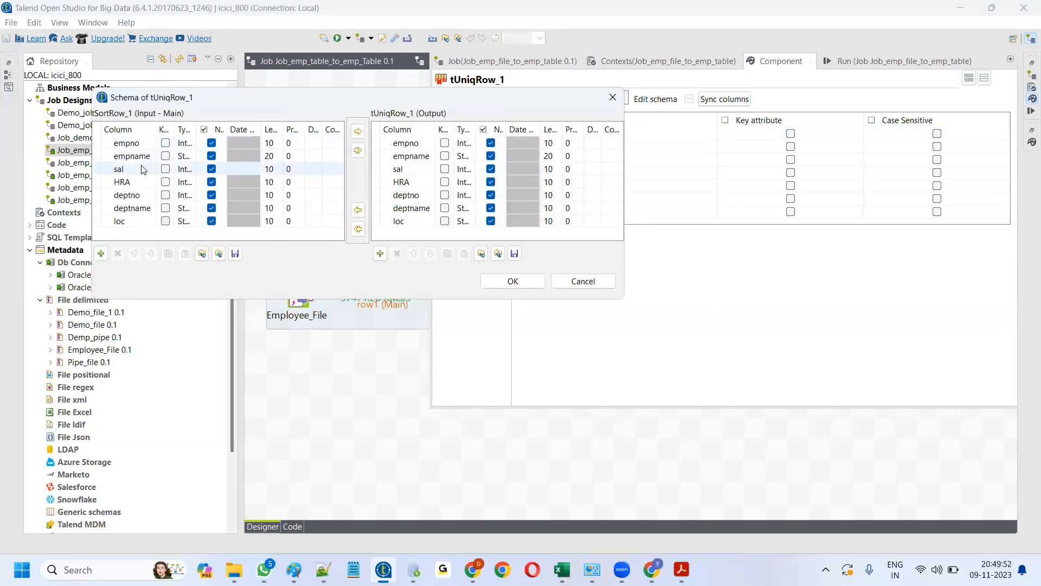
left_click(530, 283)
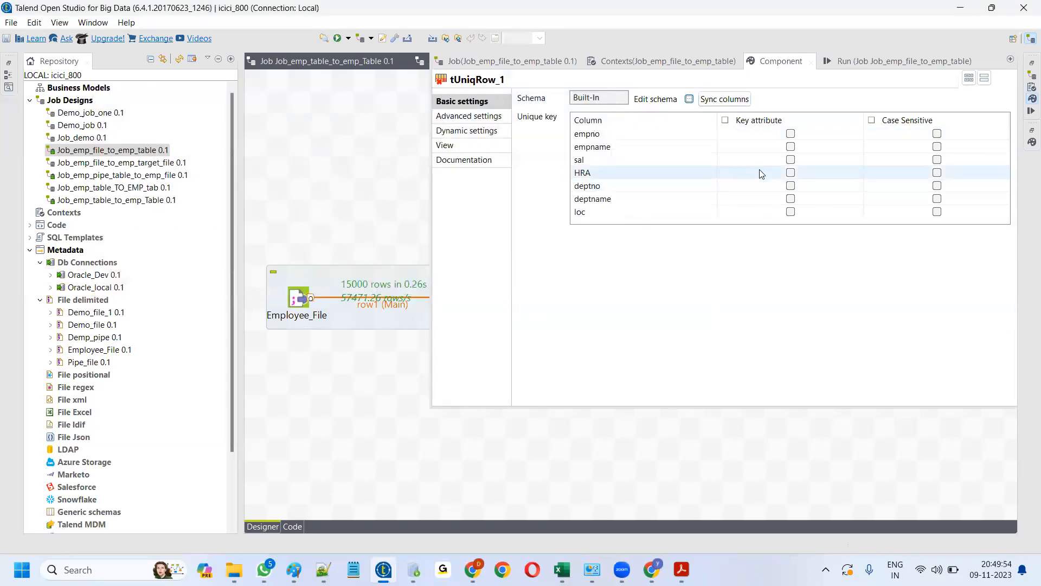
left_click(726, 121)
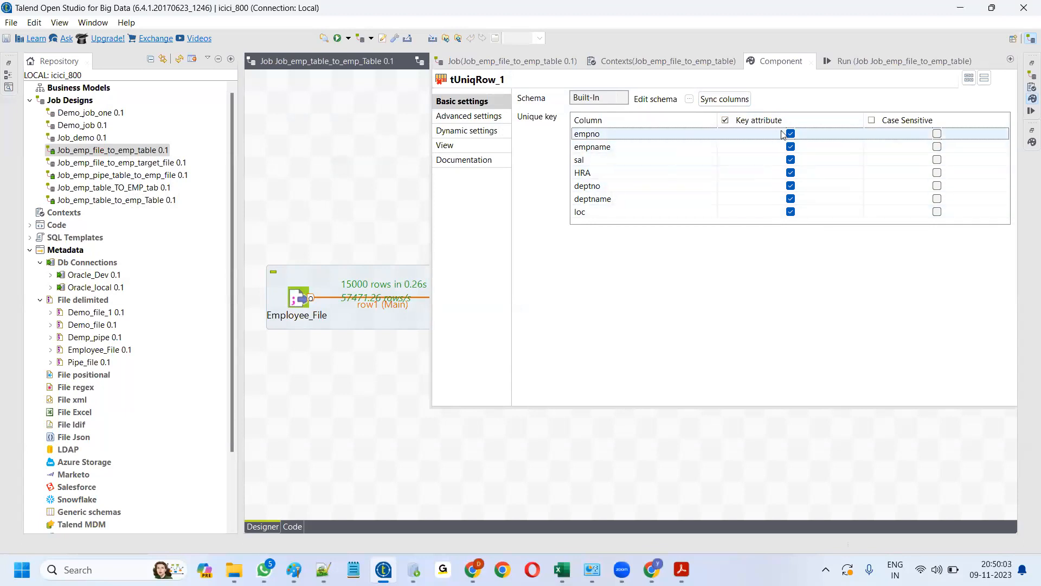
left_click(597, 450)
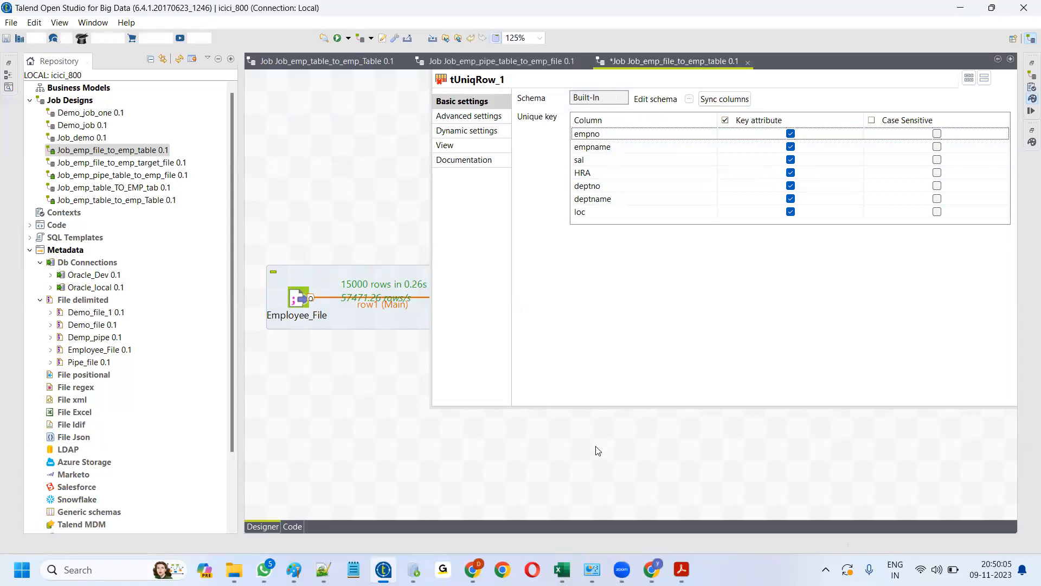
left_click_drag(822, 299, 865, 299)
- Connect tUniqRow_1's Uniques output (row4) to Oracle_Dev
right_click(713, 296)
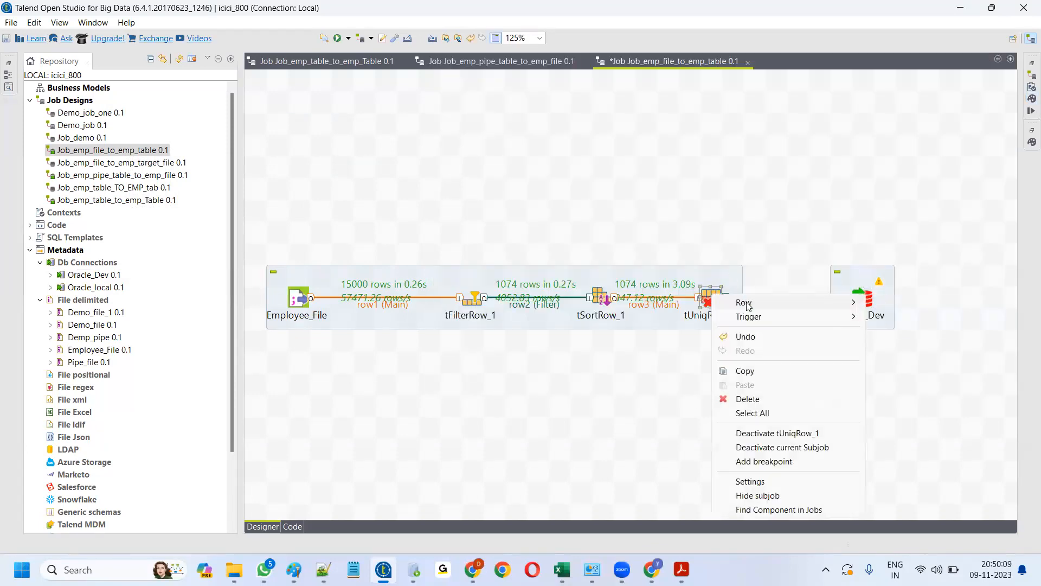
mouse_move(750, 302)
left_click(901, 302)
left_click(863, 298)
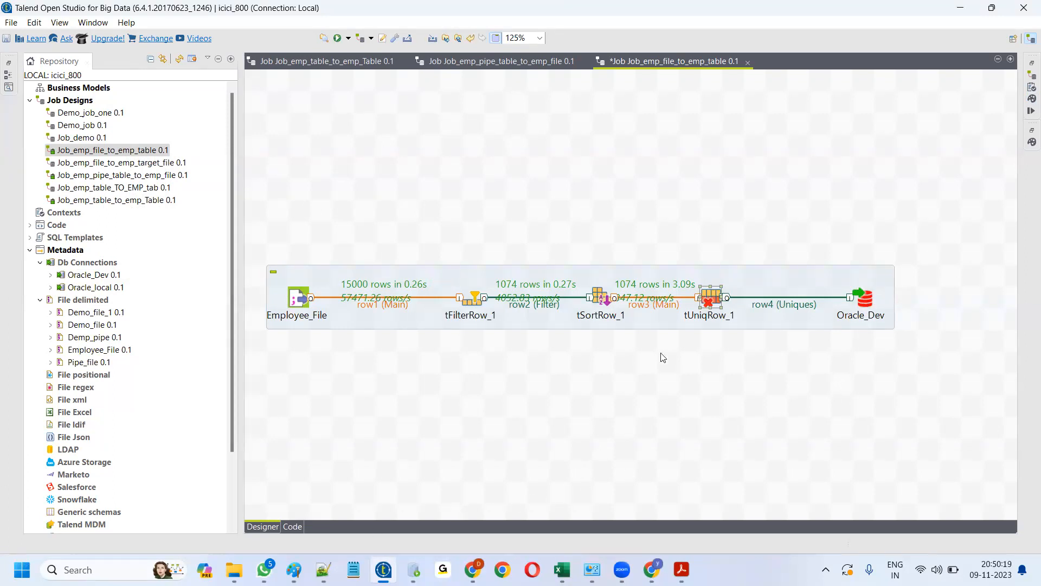
- Clear the previous log and rerun the job, loading 3 unique rows into Oracle_Dev
left_click(1032, 110)
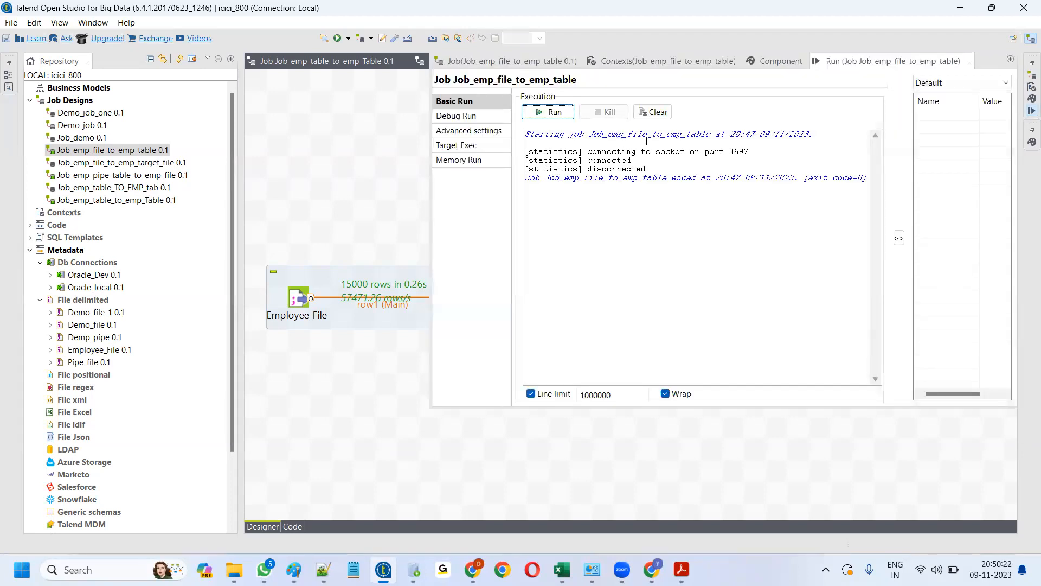
left_click(652, 111)
left_click(547, 113)
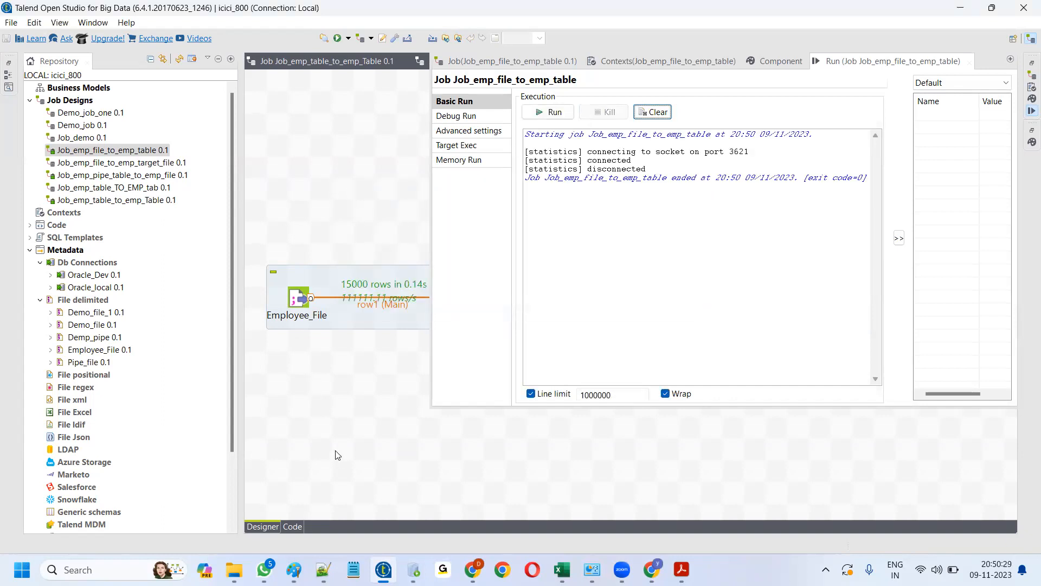
left_click(367, 416)
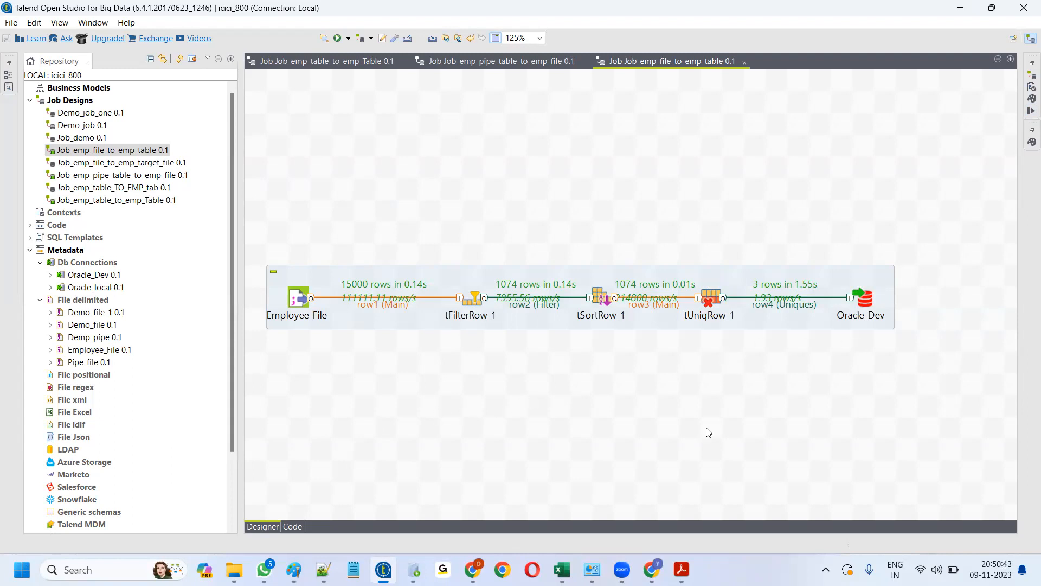
- Rerun the select * query in SQL Developer to confirm EMP_DATA_07112023 holds 3 rows
left_click(413, 570)
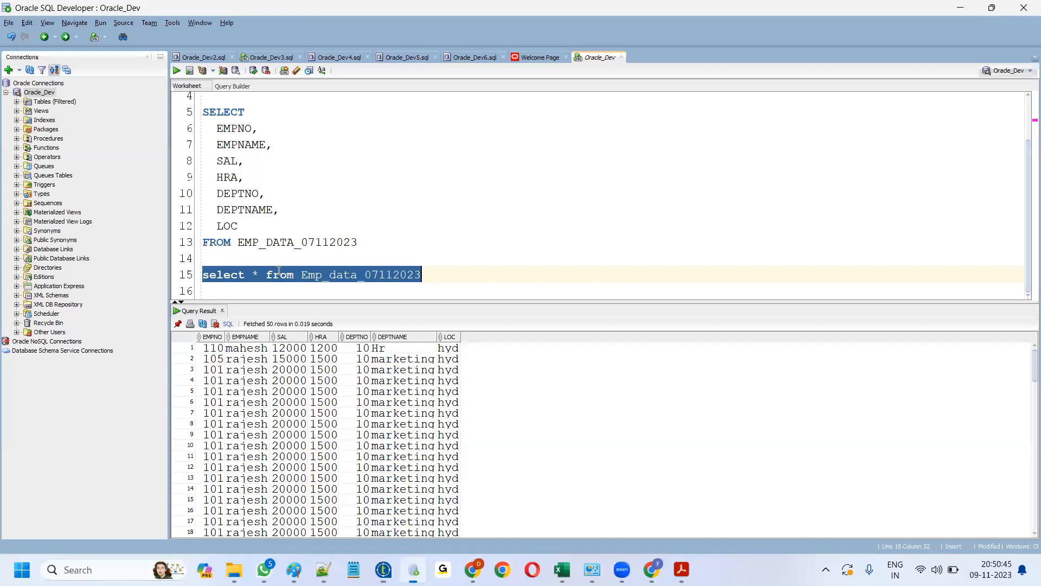
left_click(176, 70)
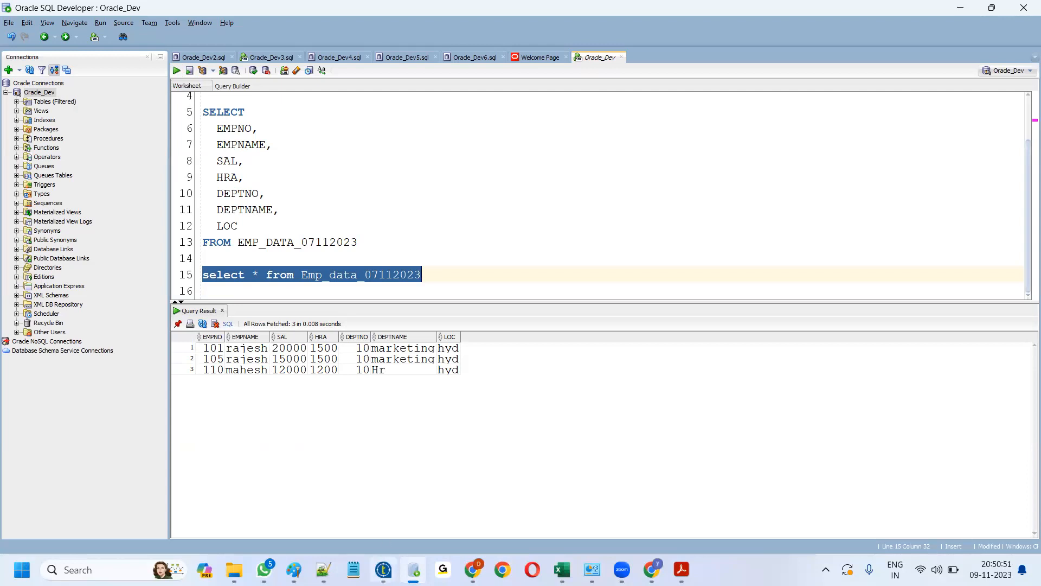
left_click(384, 570)
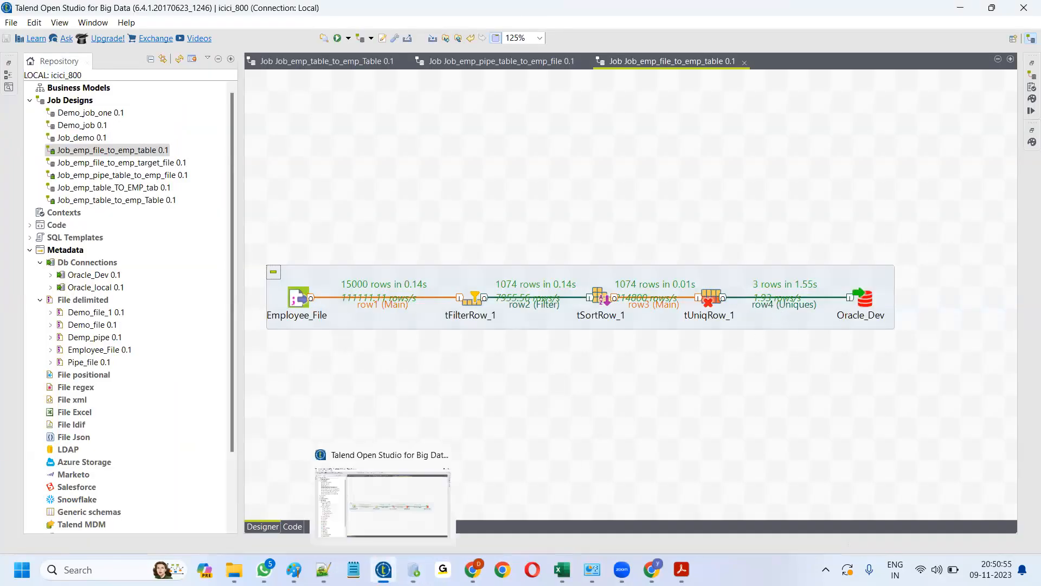
left_click(413, 569)
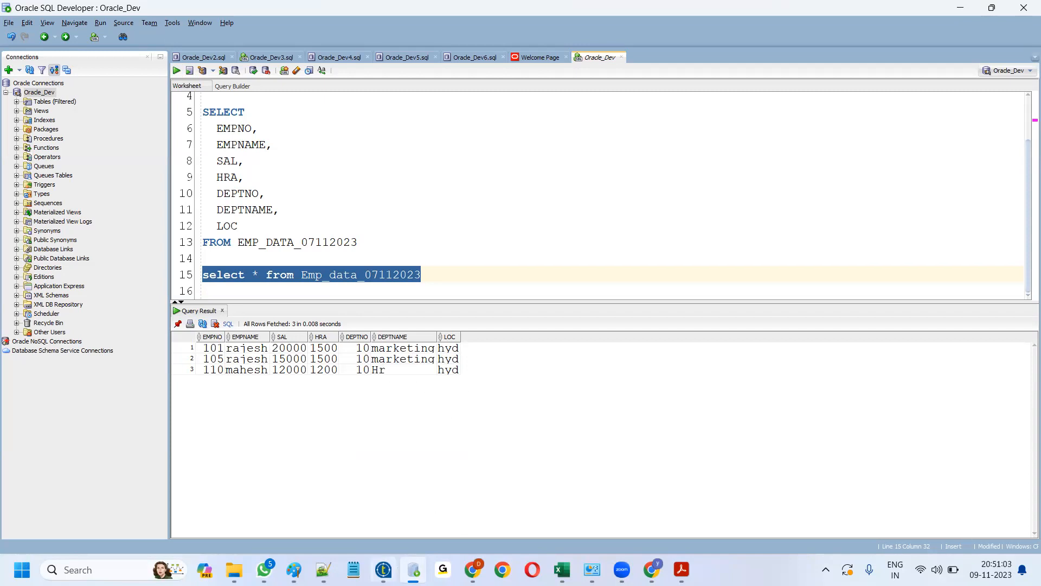
- Back in Talend, move Oracle_Dev further right to make room
left_click(395, 558)
left_click(866, 300)
left_click_drag(902, 296, 903, 297)
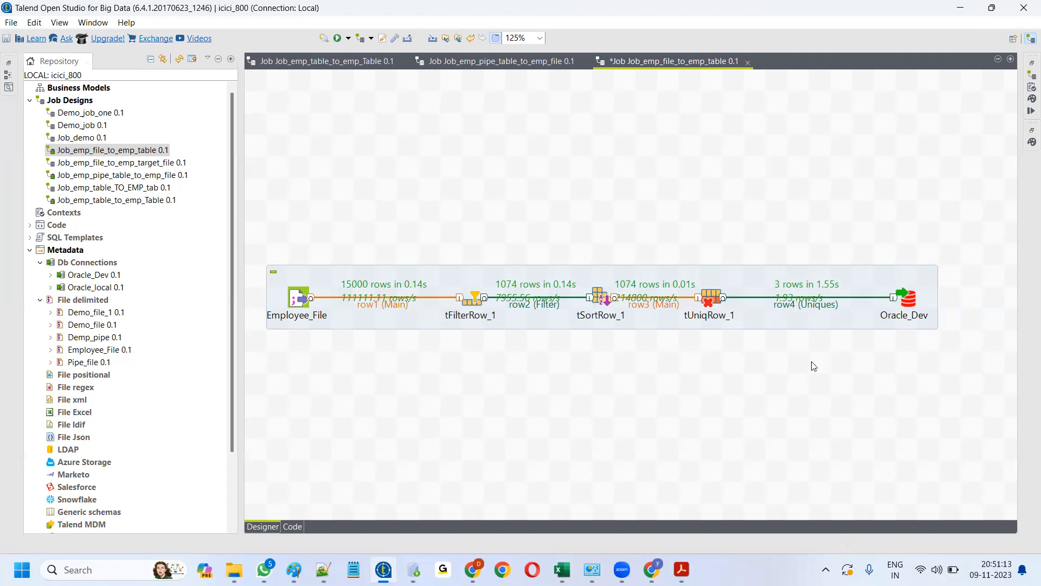
- Add a tFilterColumns component and route row4 (Uniques) from tUniqRow_1 into it, evening the spacing
type("tfilt")
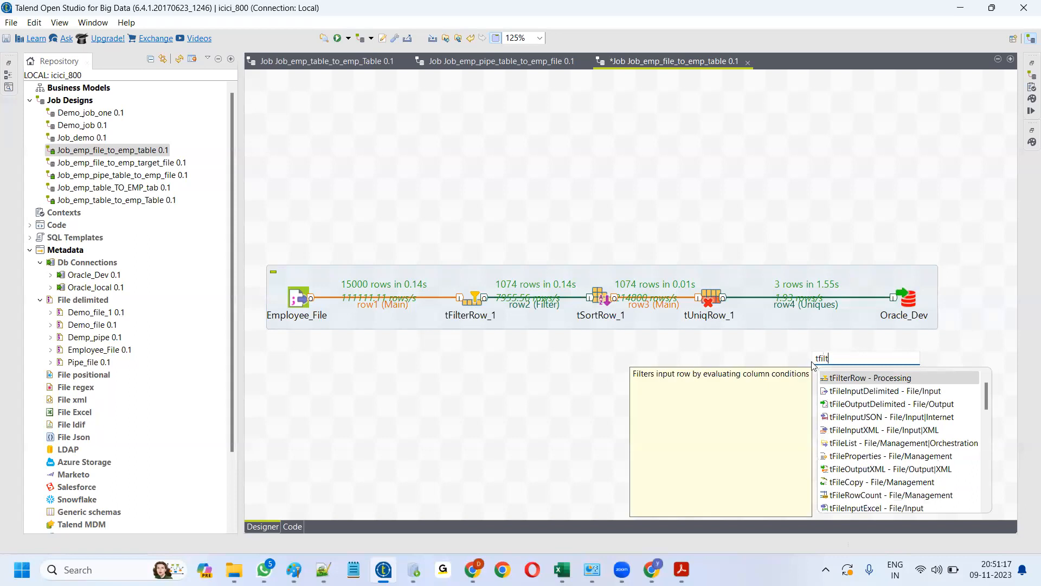
type("er")
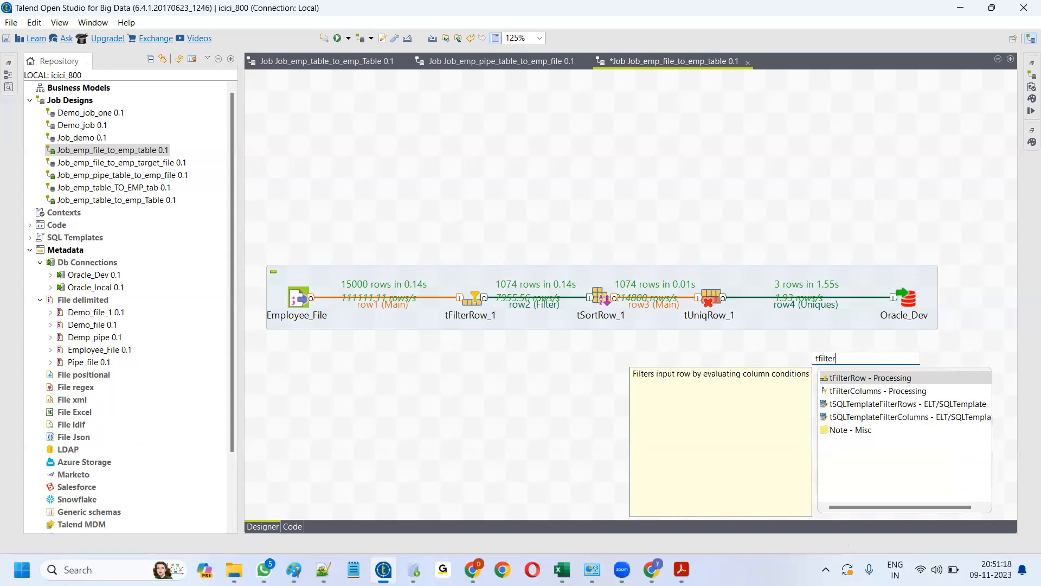
double_click(869, 392)
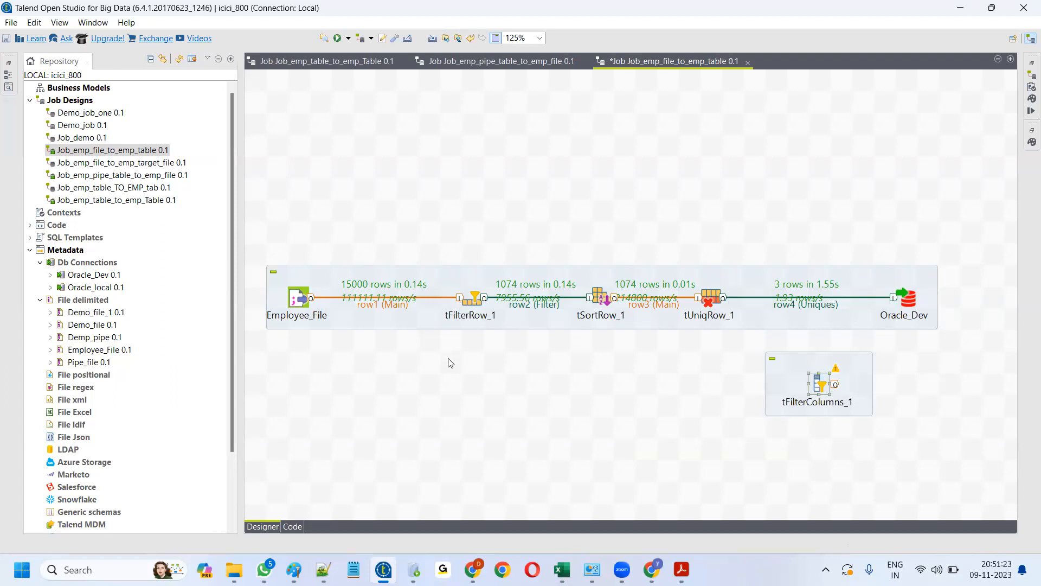
left_click_drag(439, 303, 526, 185)
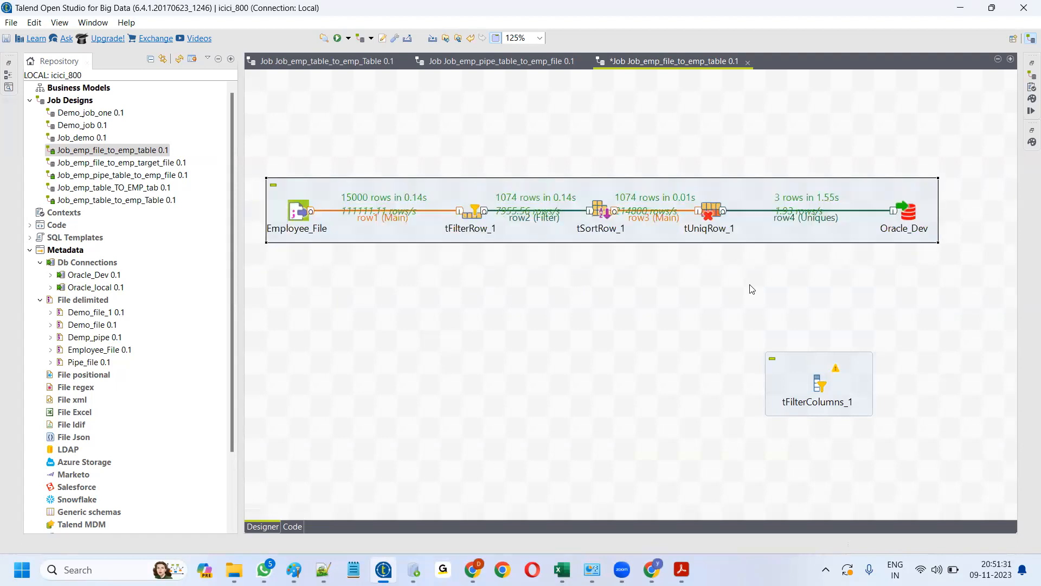
left_click_drag(817, 383, 819, 318)
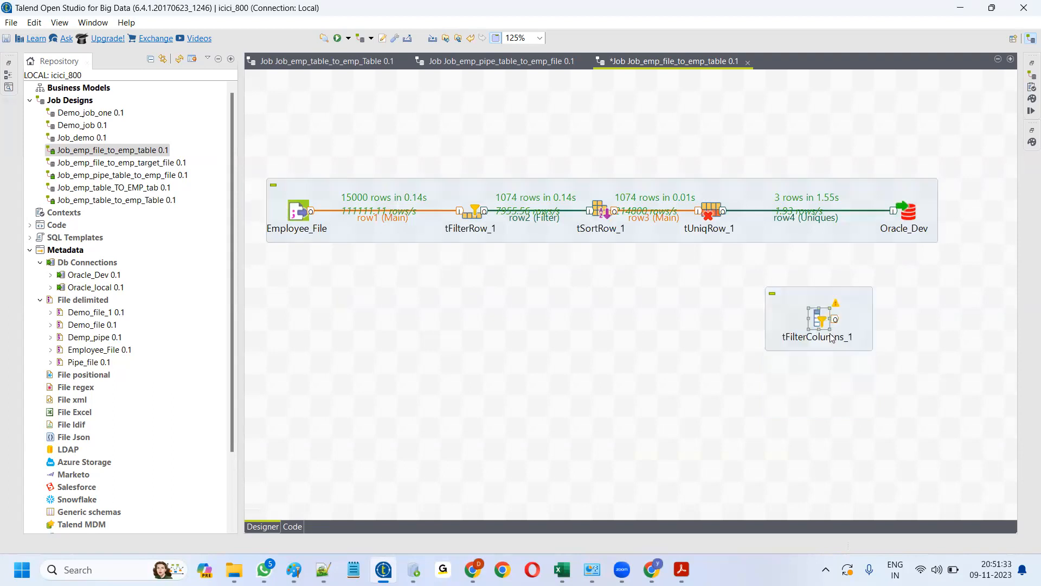
left_click(817, 219)
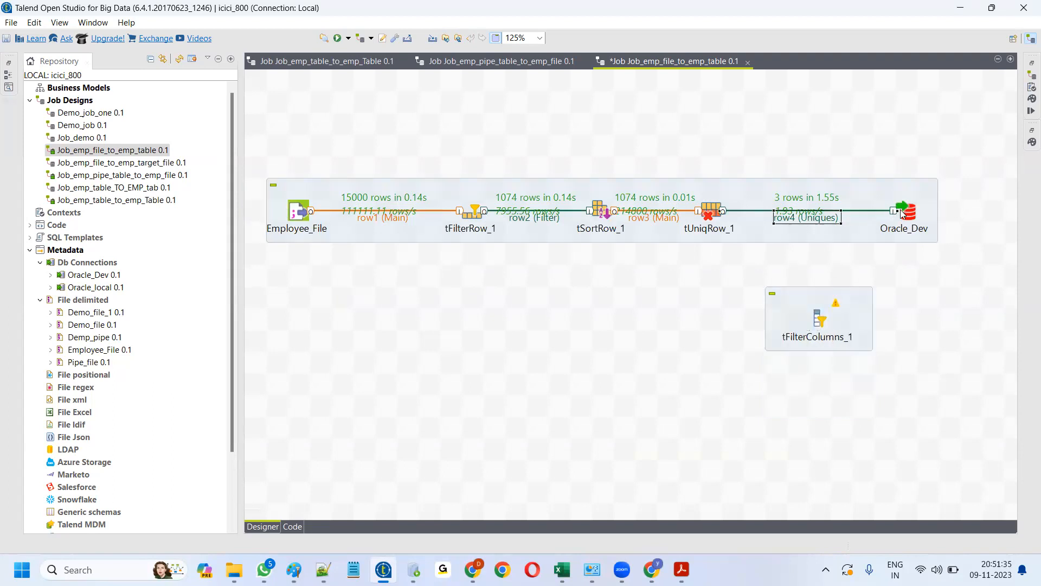
left_click_drag(895, 211, 808, 319)
left_click_drag(912, 223, 934, 223)
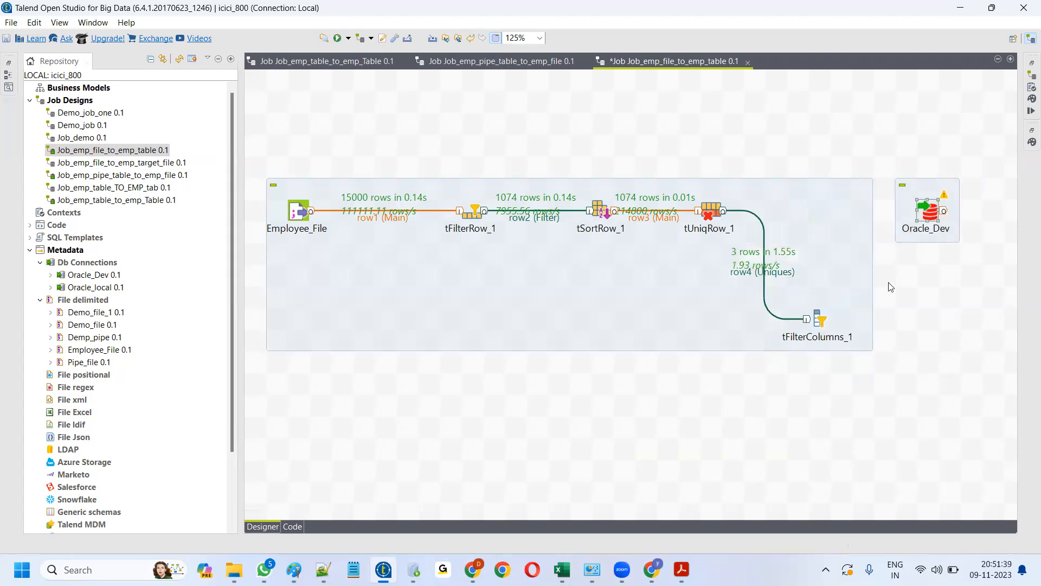
left_click_drag(816, 319, 822, 212)
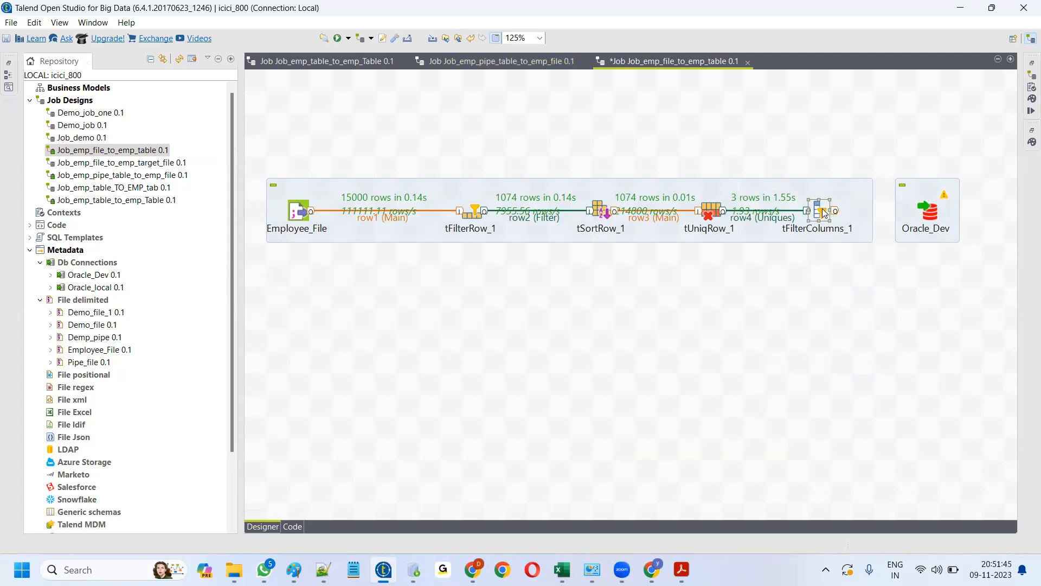
left_click_drag(473, 213, 452, 213)
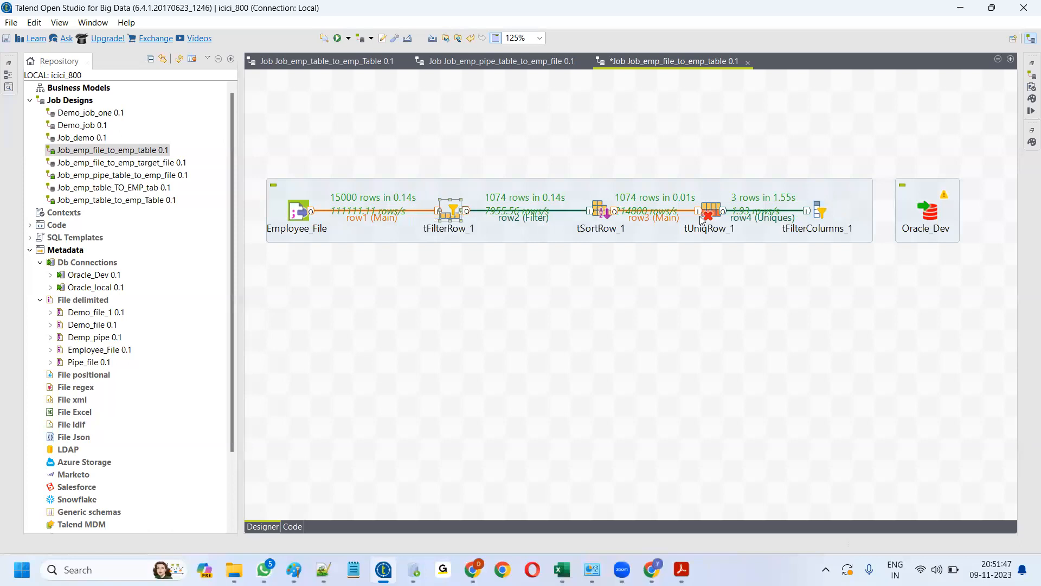
- Give tFilterColumns_1 an output schema of empno, empname, sal, HRA and deptno, dropping deptname and loc
double_click(822, 212)
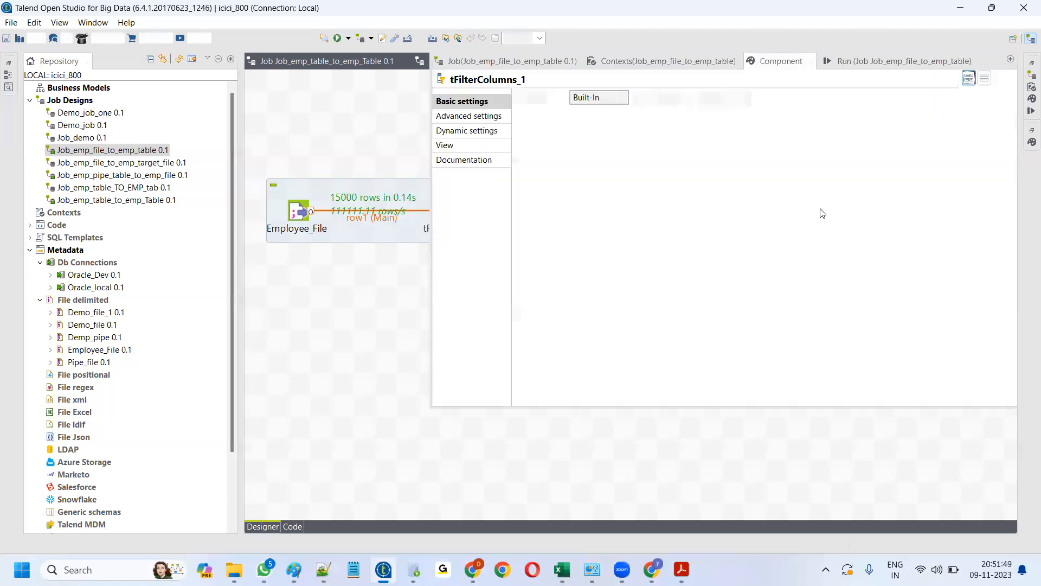
left_click(689, 100)
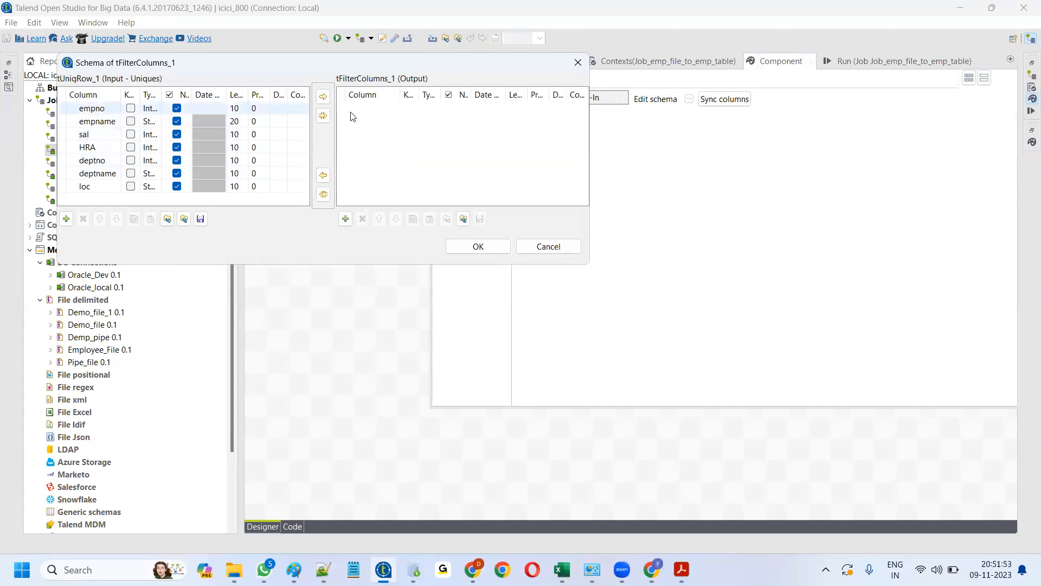
left_click(322, 116)
left_click(563, 326)
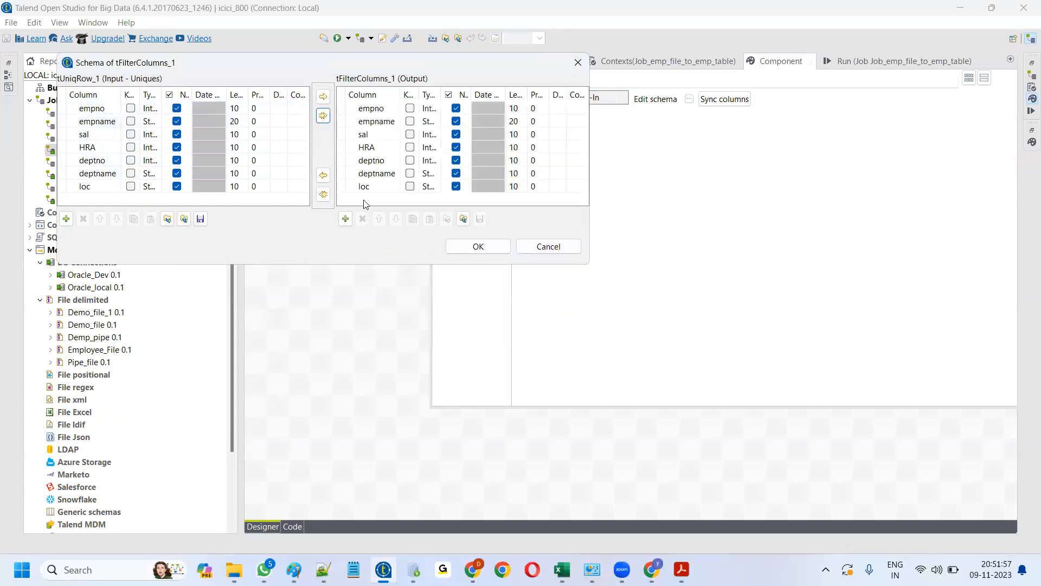
left_click_drag(347, 173, 347, 186)
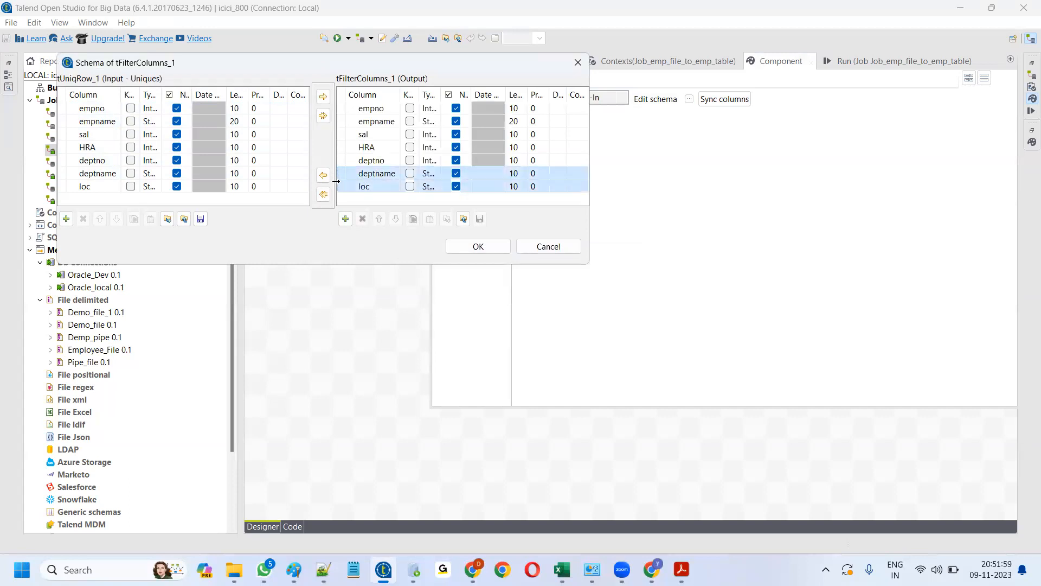
left_click(363, 219)
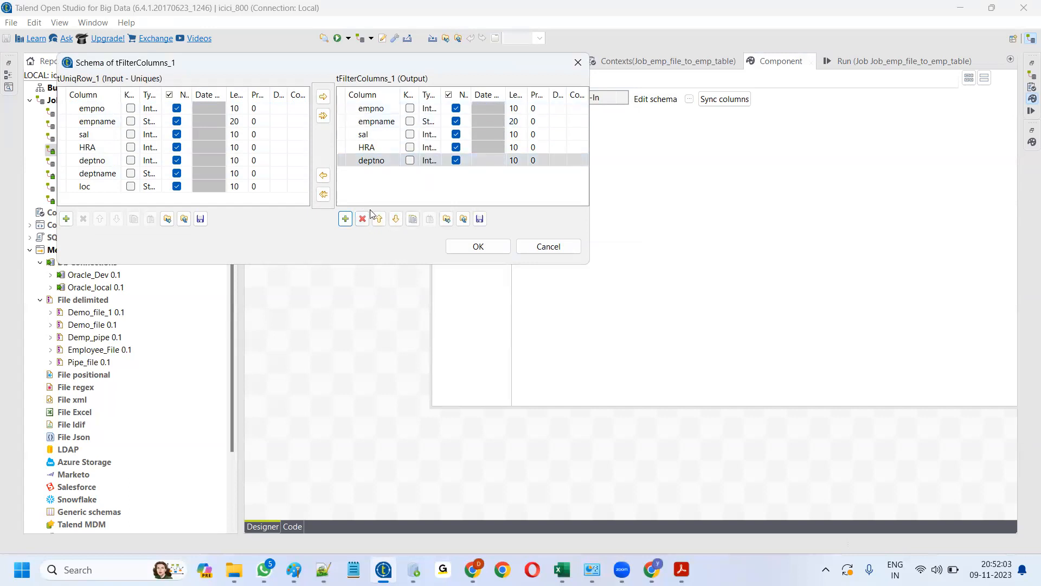
left_click(480, 248)
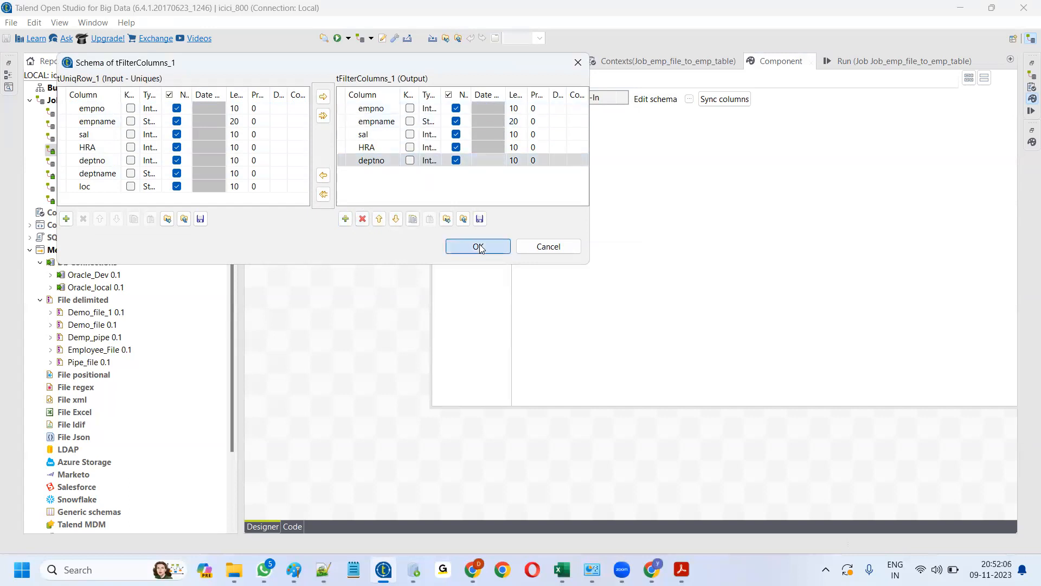
- Connect tFilterColumns_1 to Oracle_Dev with a Main row link
left_click(404, 286)
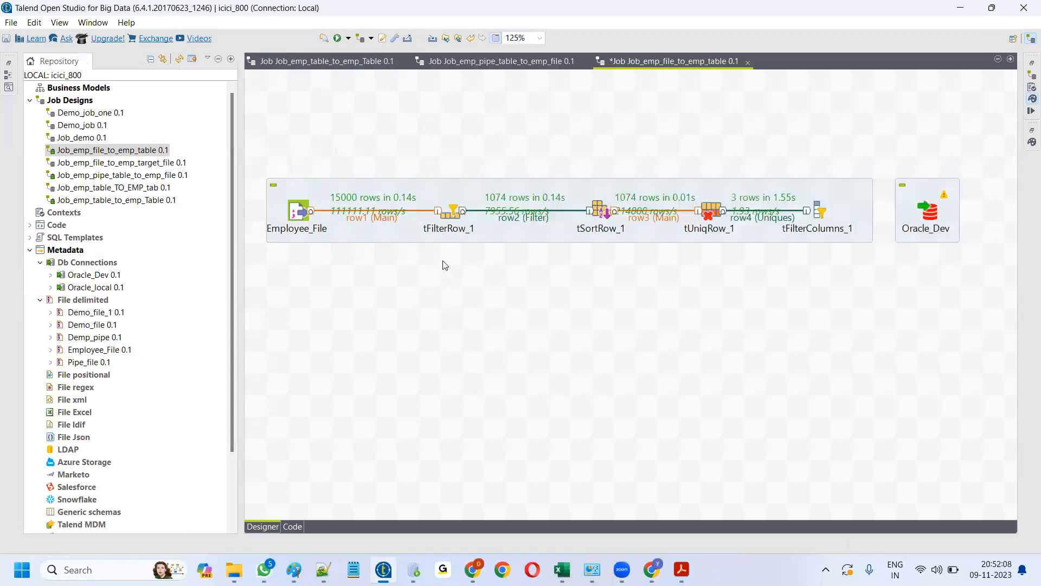
right_click(819, 210)
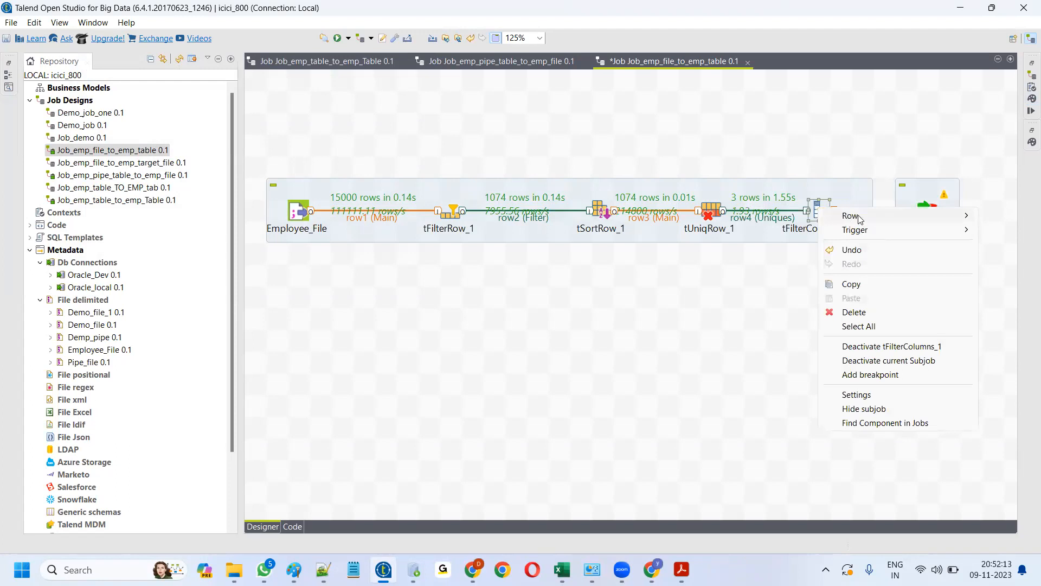
left_click(770, 215)
left_click(920, 214)
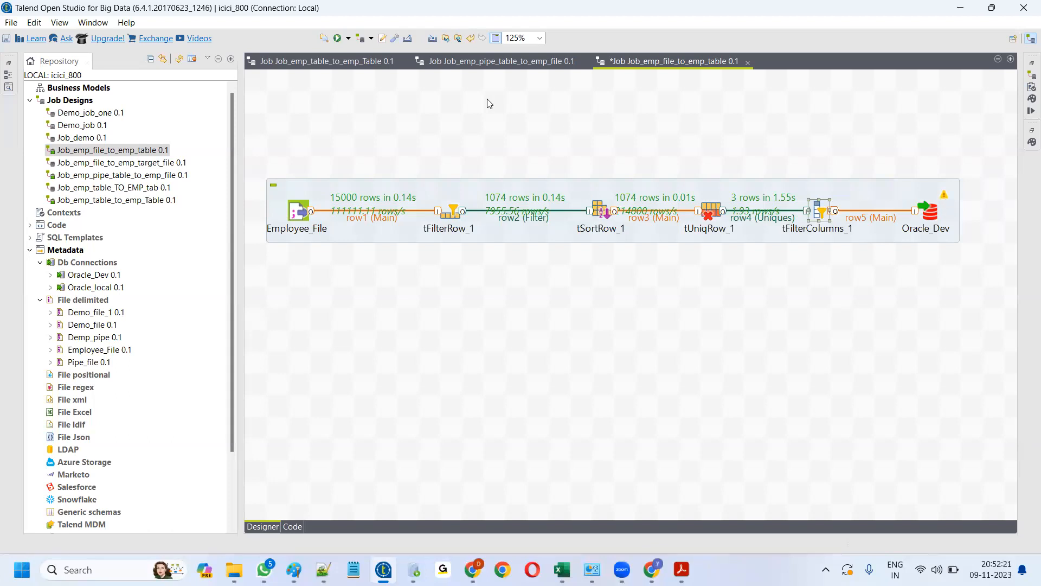
- Zoom the job canvas to 150% and open Oracle_Dev's settings for table Emp_data_07112023
left_click(541, 38)
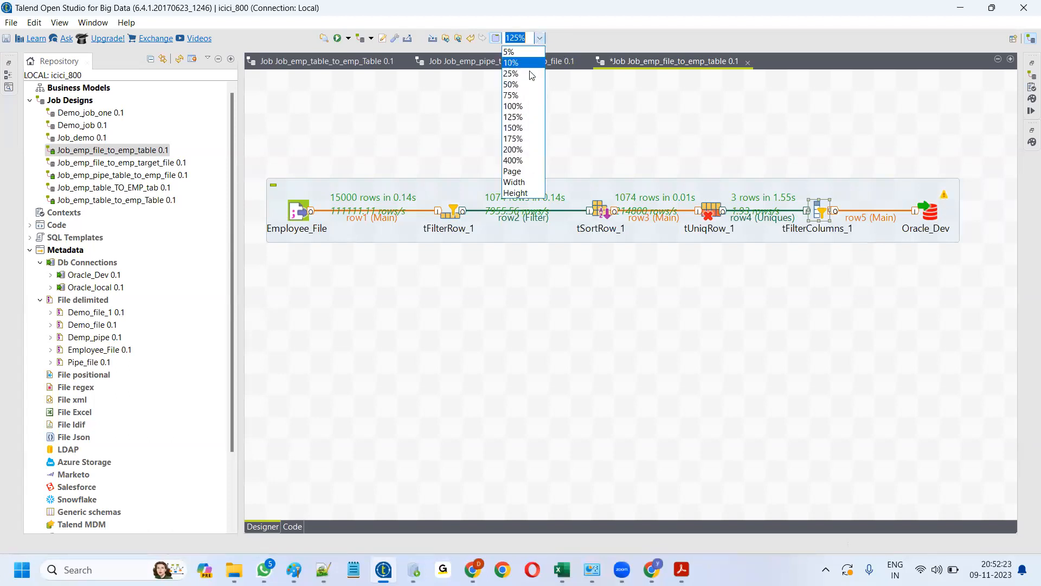
left_click(524, 127)
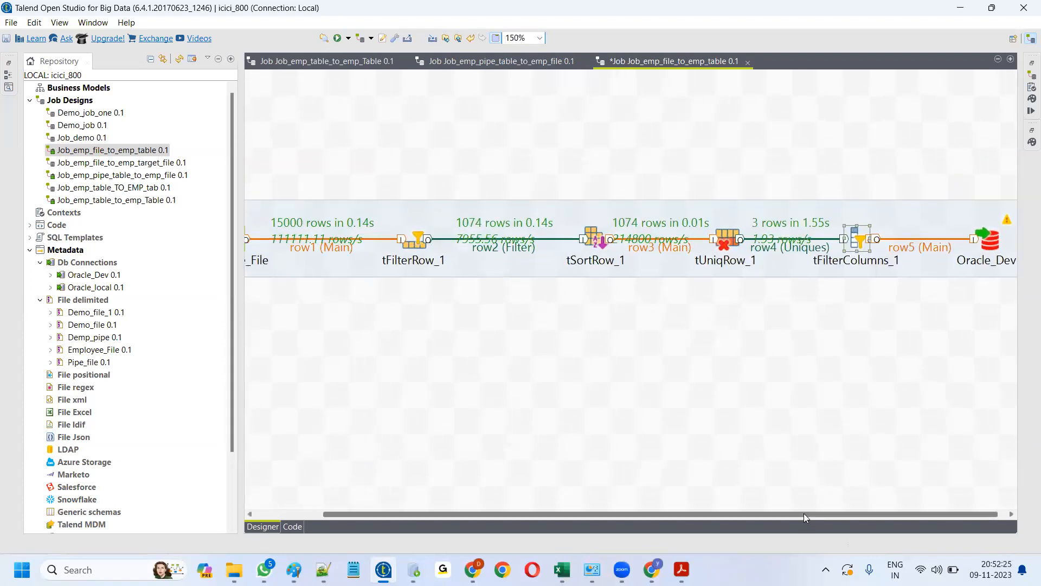
left_click_drag(803, 513, 842, 513)
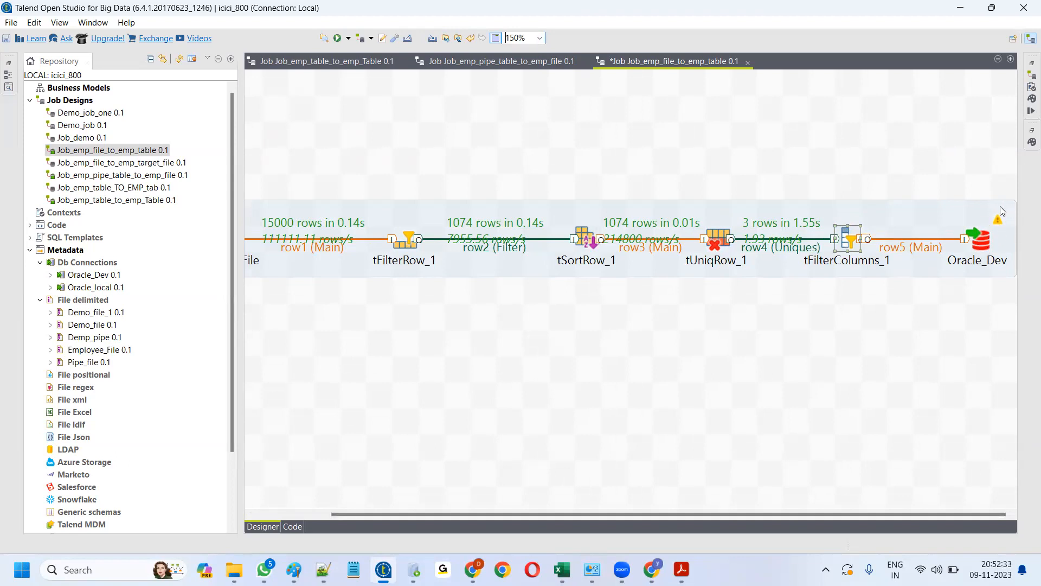
double_click(982, 245)
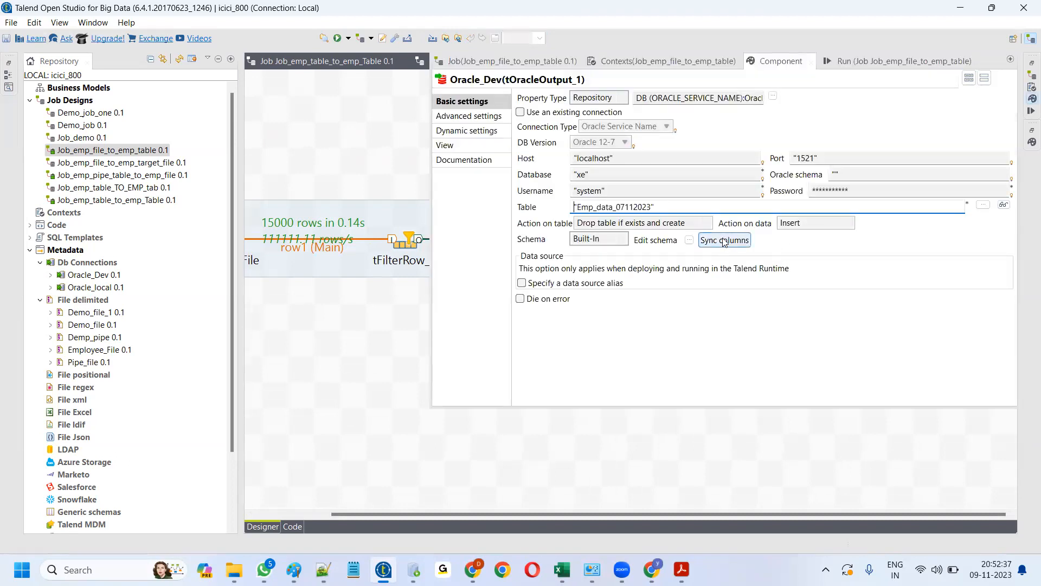
- Sync Oracle_Dev's columns with the incoming five, rerun the job on a cleared console, and maximize the designer
left_click(725, 240)
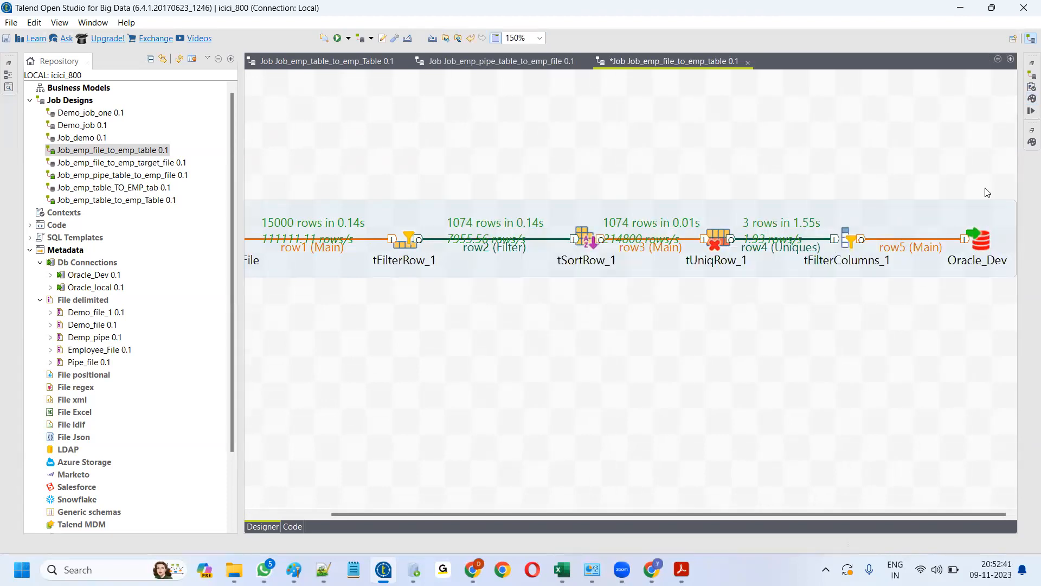
left_click(1030, 111)
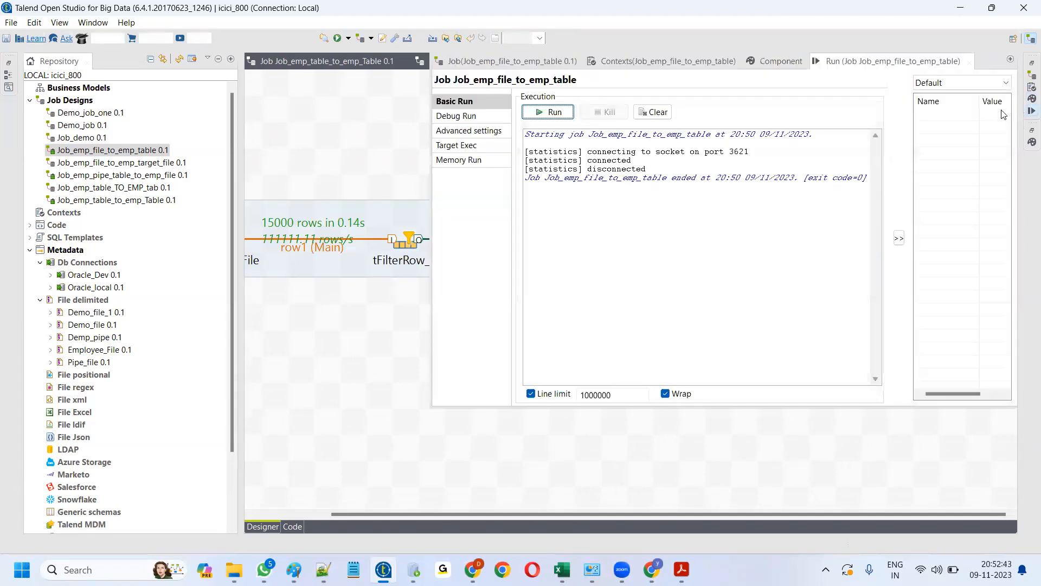
left_click(653, 112)
left_click(566, 113)
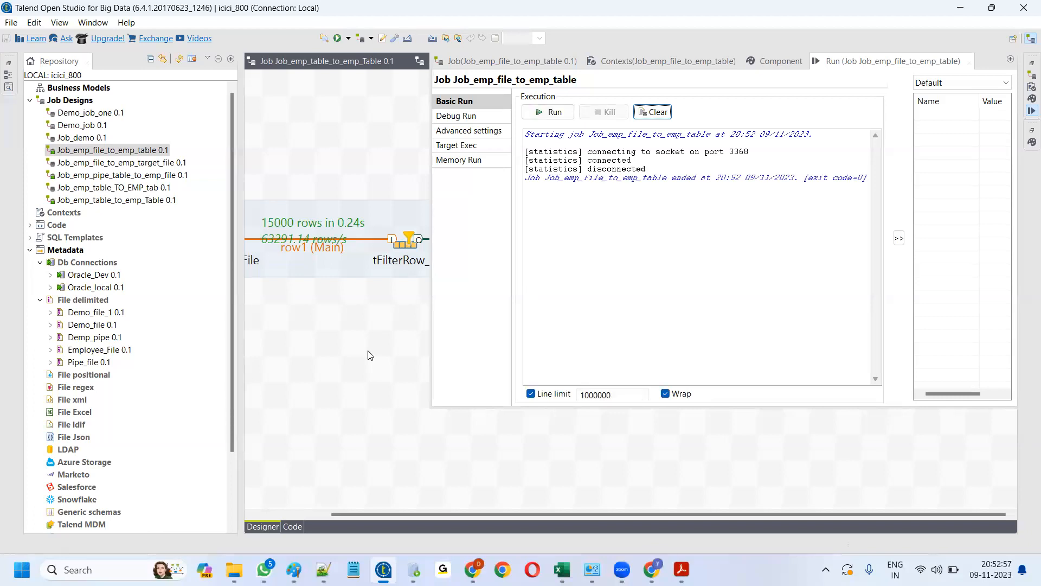
key("ctrl+m")
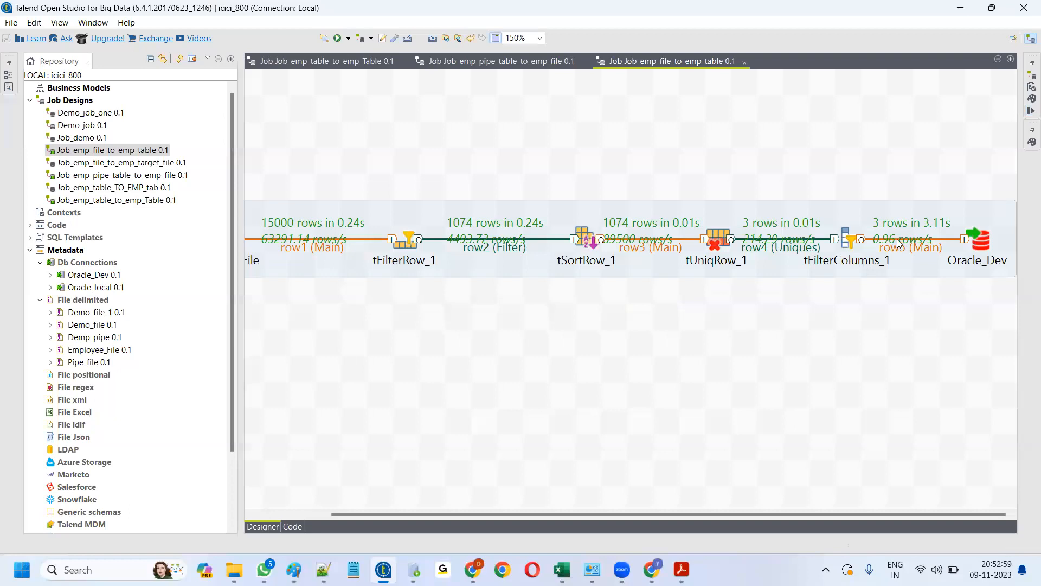
- Requery Emp_data_07112023 in SQL Developer, confirming 3 rows with columns EMPNO through DEPTNO, then return to Talend
left_click(414, 568)
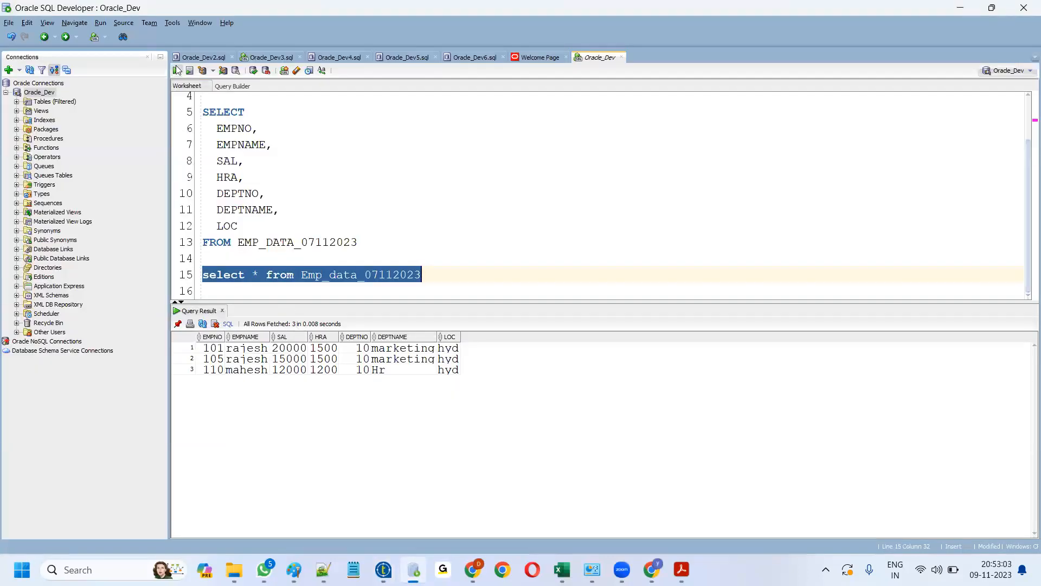
left_click(177, 70)
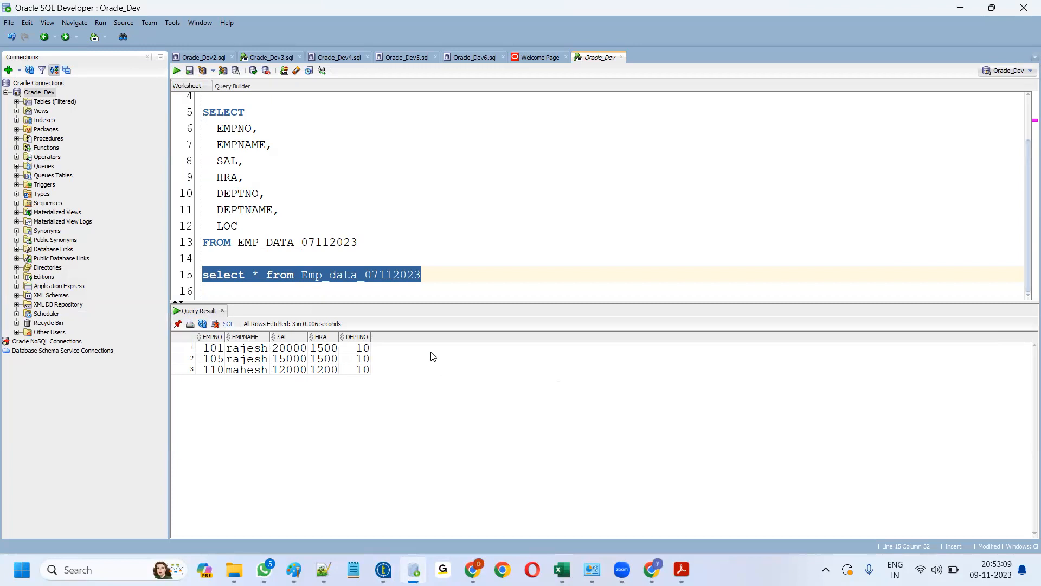
left_click(383, 569)
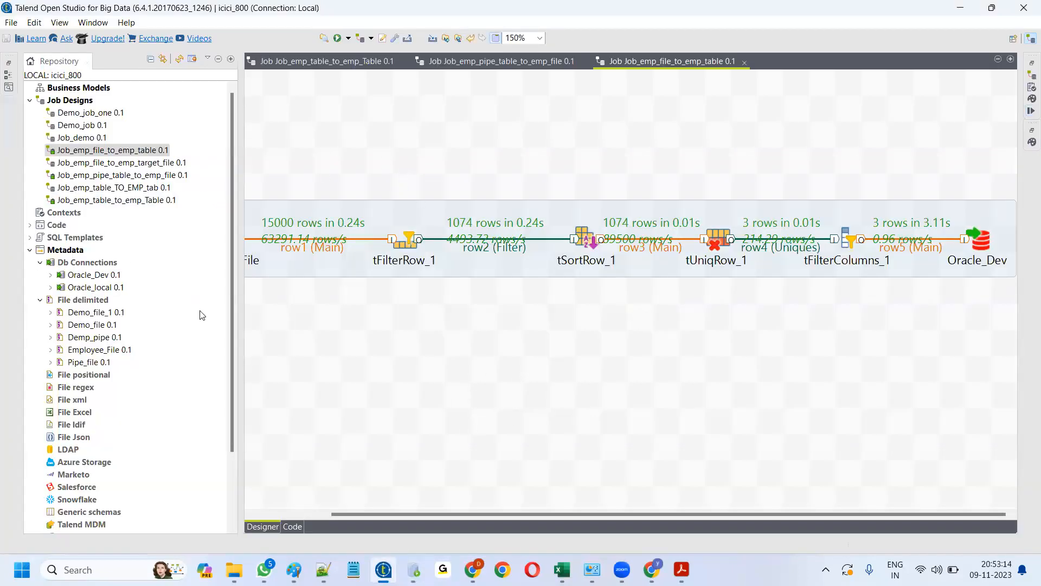
- Narrow the Repository panel so the full Employee_File to Oracle_Dev flow fits in the designer
left_click(234, 334)
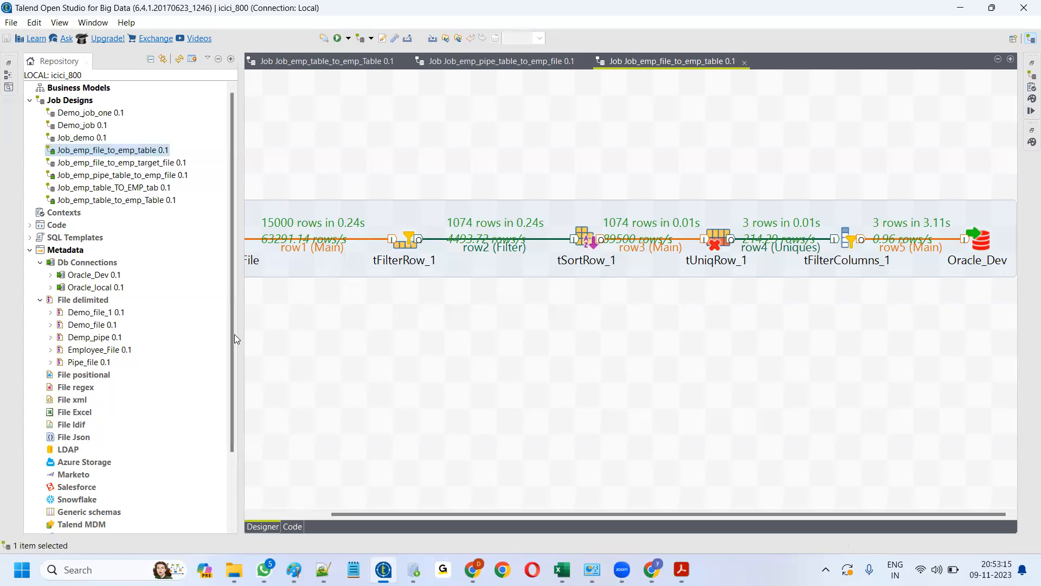
left_click_drag(237, 345, 161, 351)
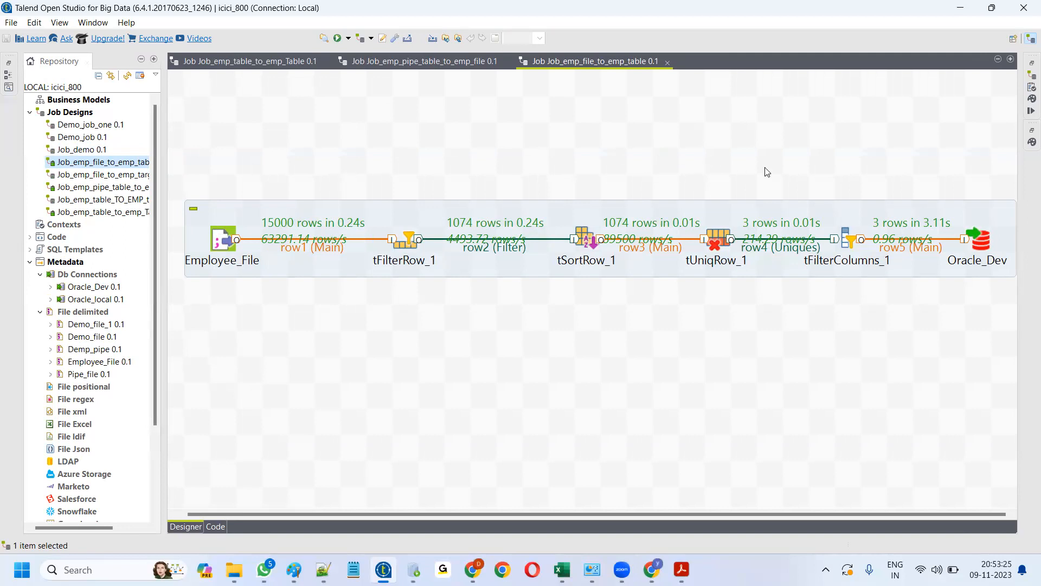
left_click(768, 316)
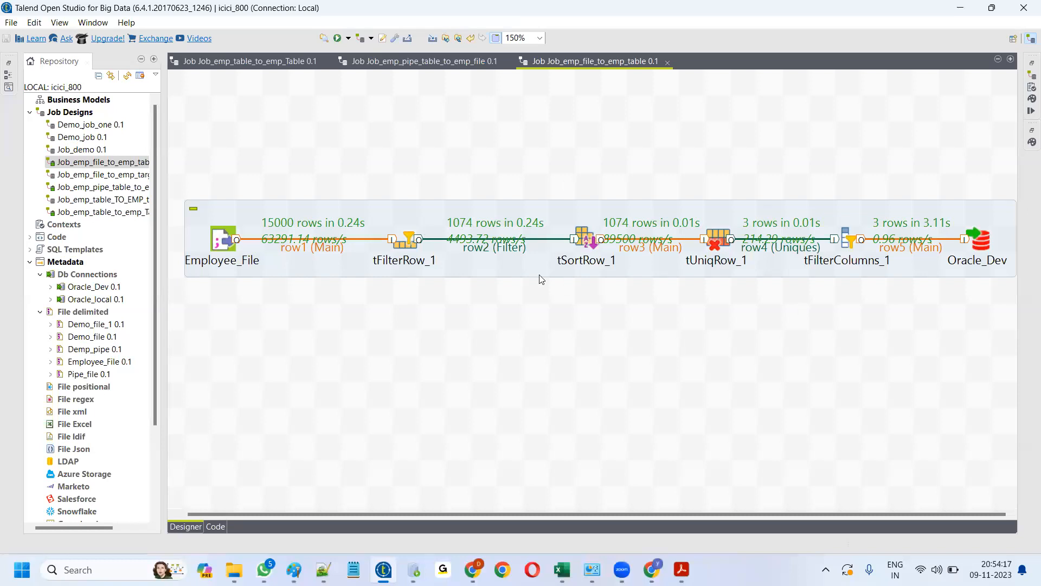
left_click(407, 238)
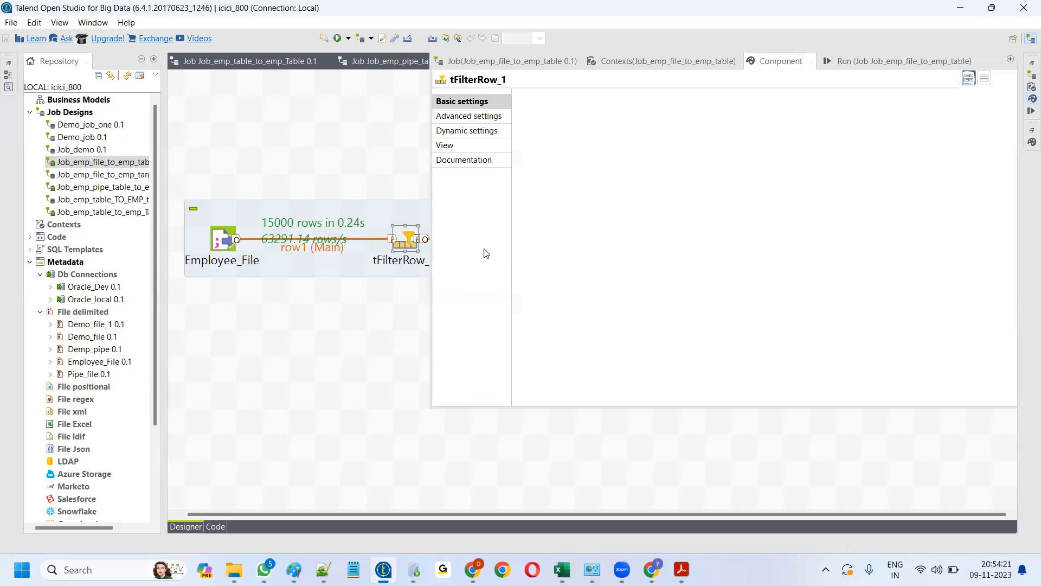
left_click(361, 333)
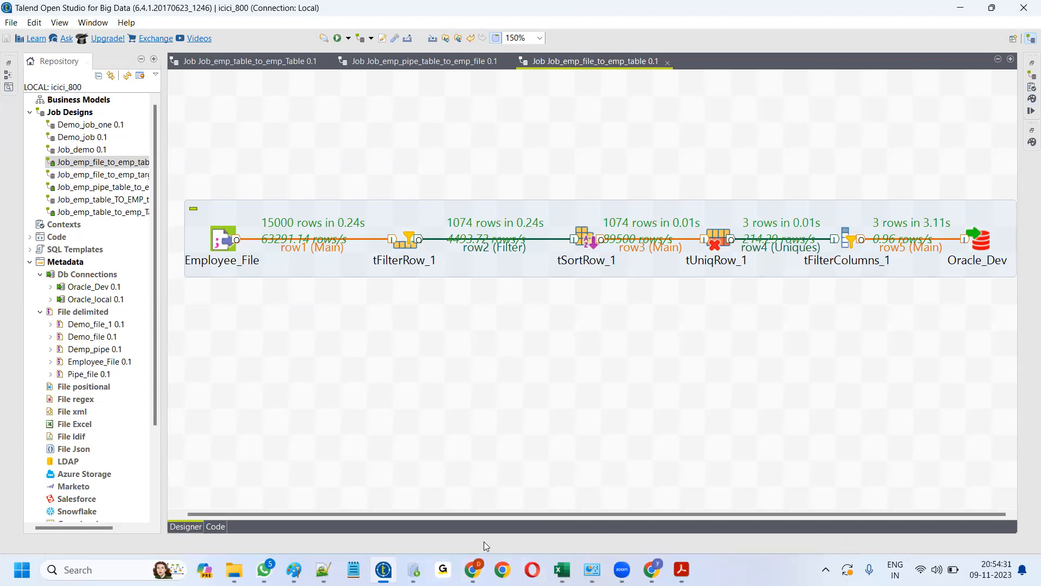
left_click(622, 569)
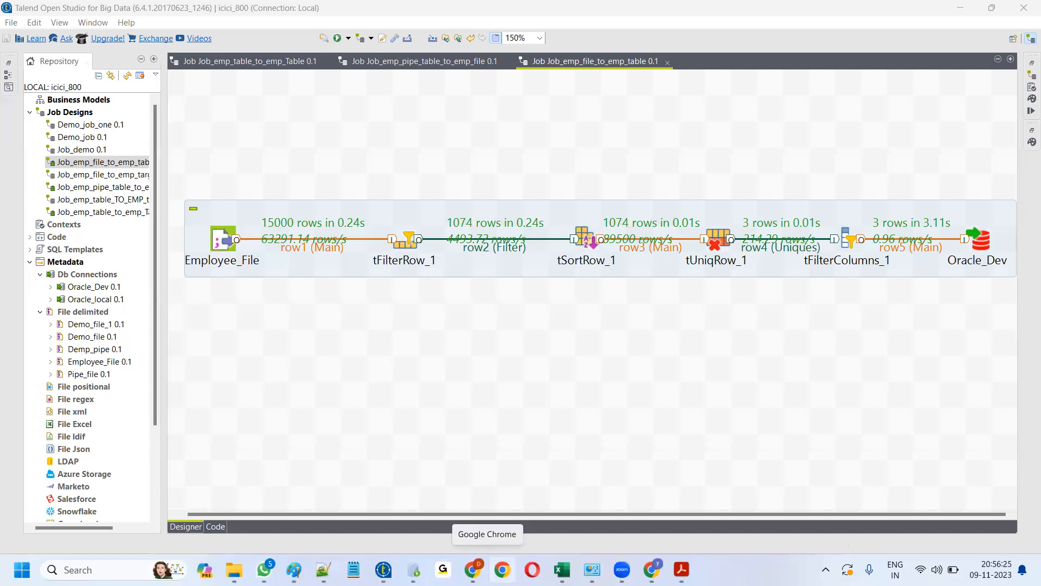
mouse_move(472, 569)
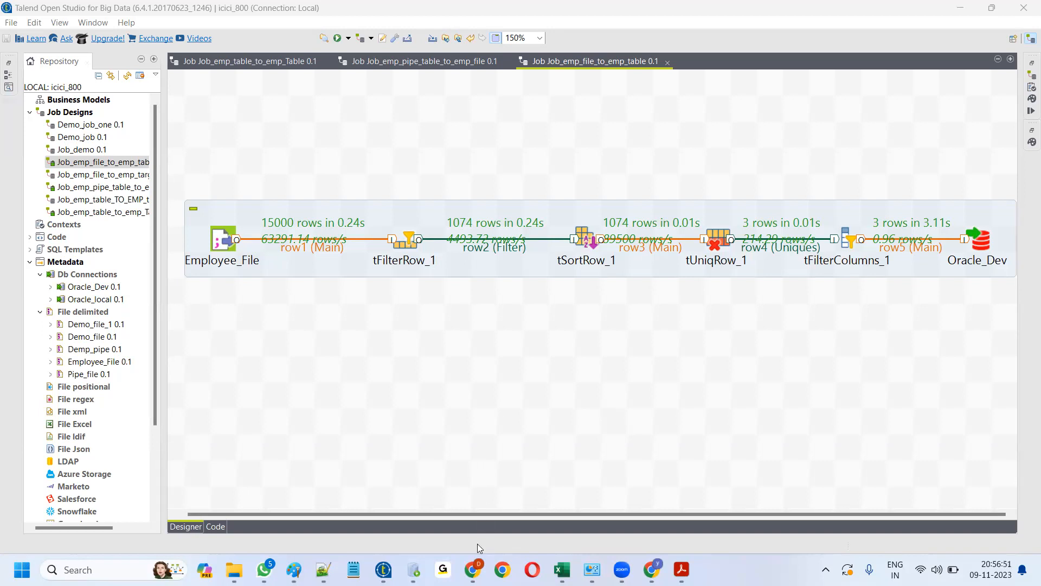
mouse_move(413, 569)
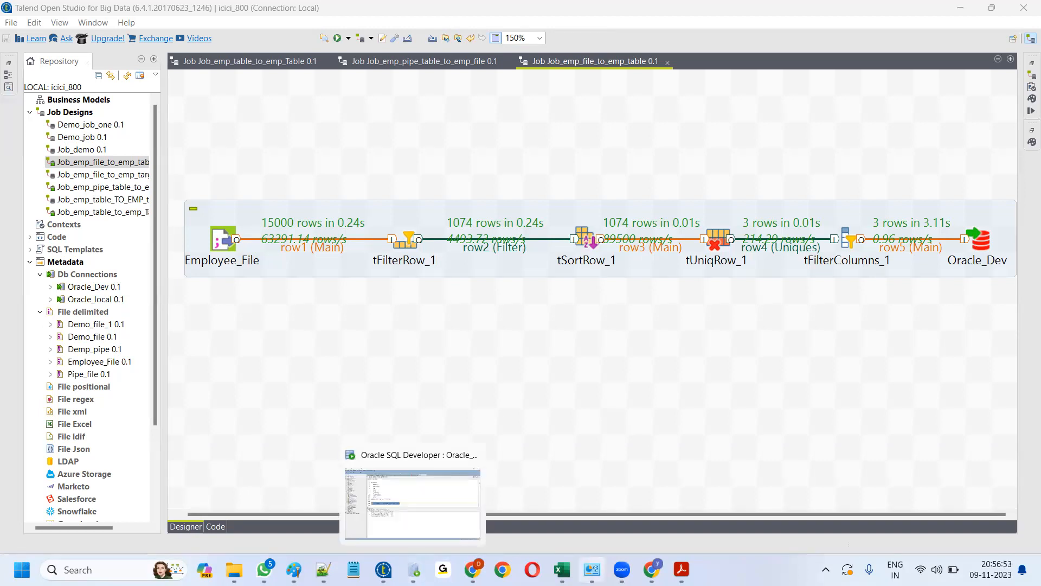
- Add a phone number on line 10 below the six employee rows in new_emp_data, then return to Talend
left_click(324, 568)
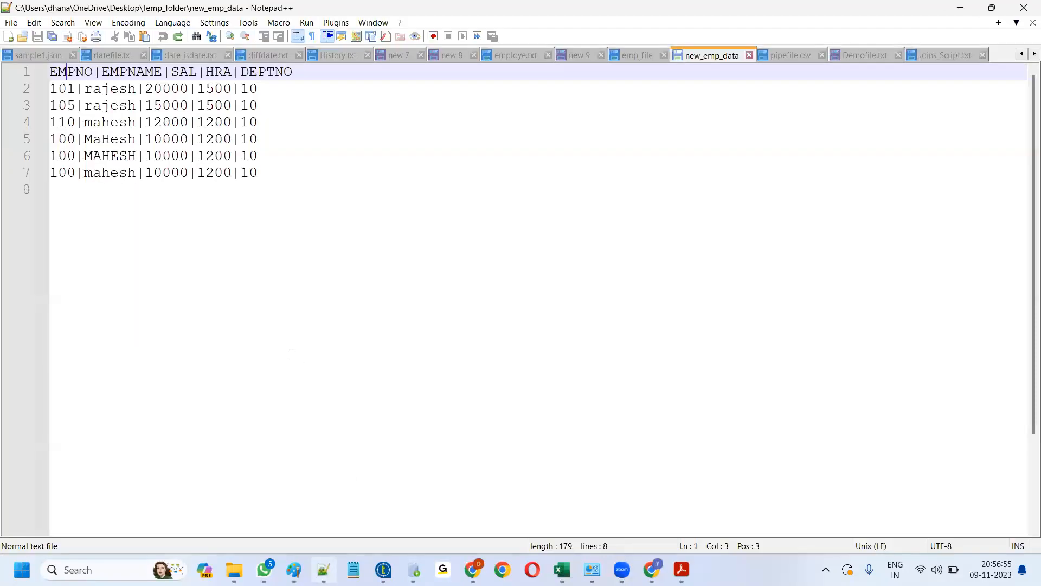
left_click(215, 250)
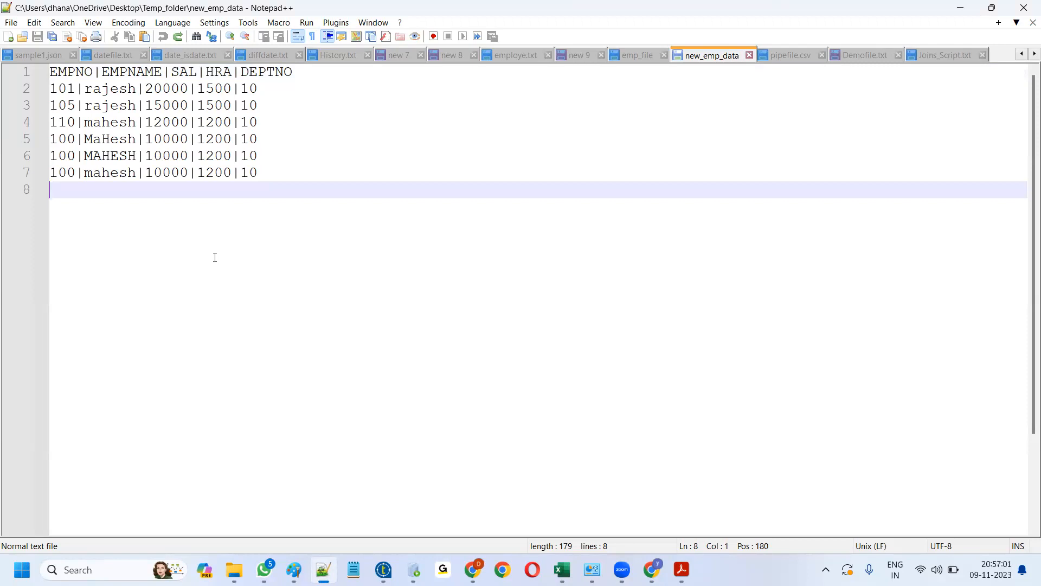
key("Return")
key("Return")
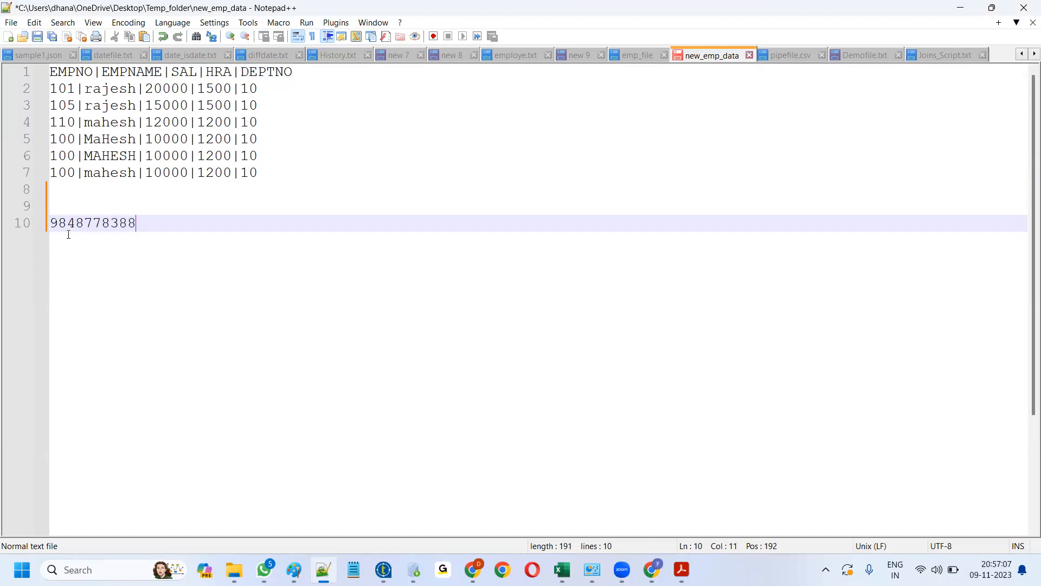
left_click_drag(51, 223, 137, 222)
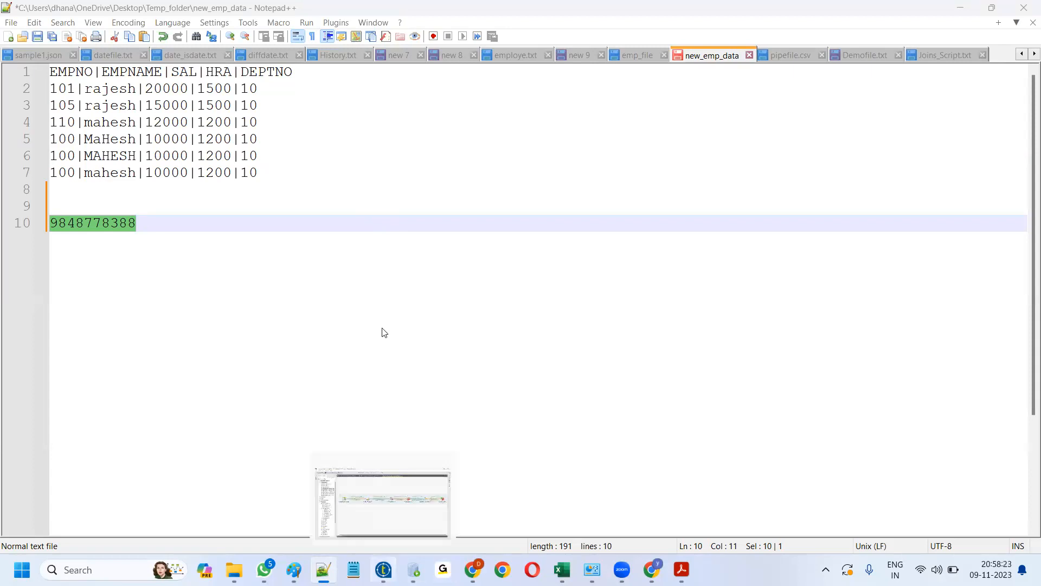
left_click(383, 570)
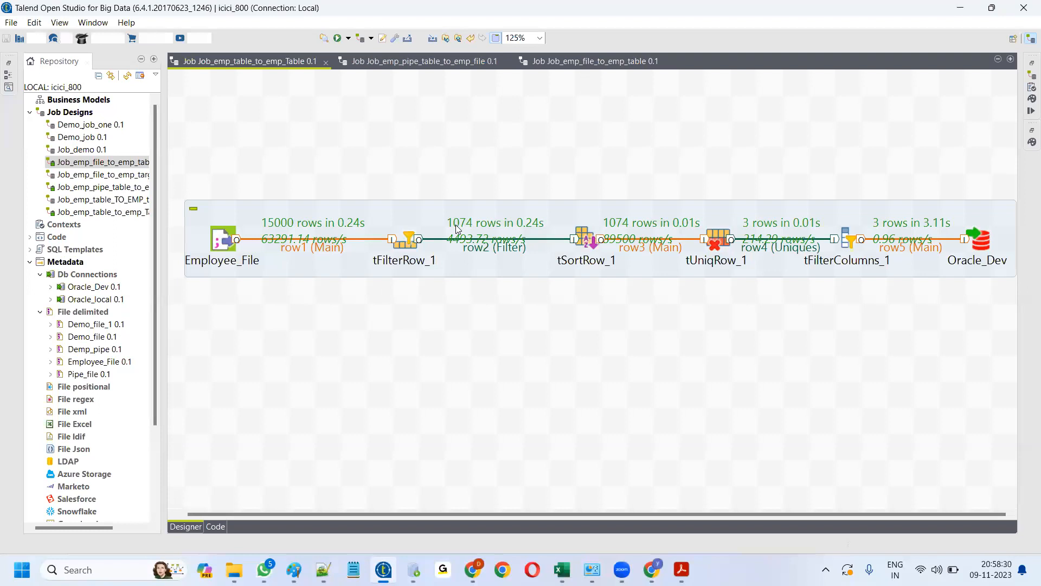
- Inspect the EMP_DATA_07112023 Oracle input, then tFilterRow_1 and tUniqRow_1 settings in Job_emp_file_to_emp_table
double_click(287, 232)
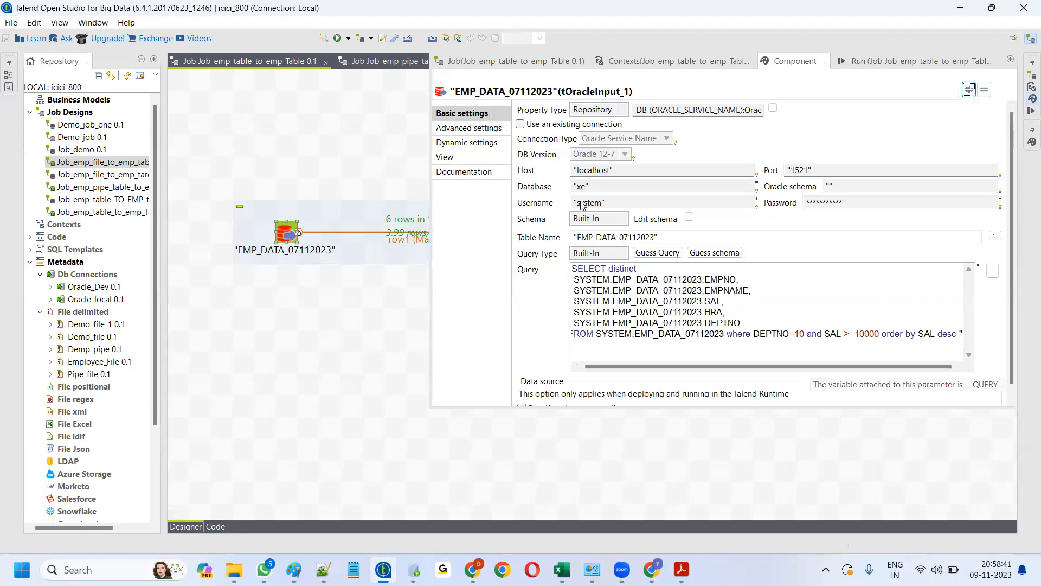
left_click(391, 299)
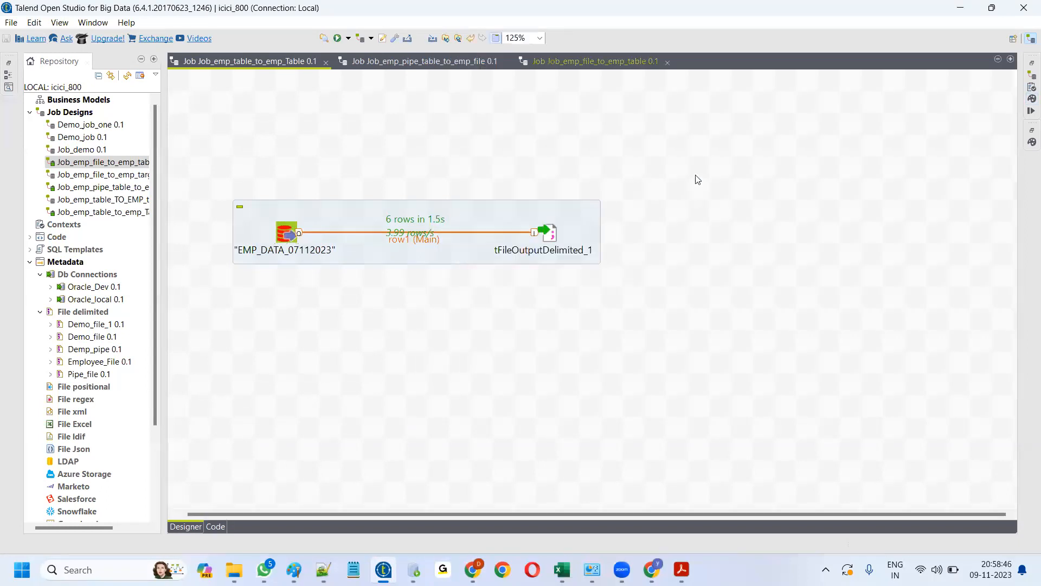
left_click(595, 61)
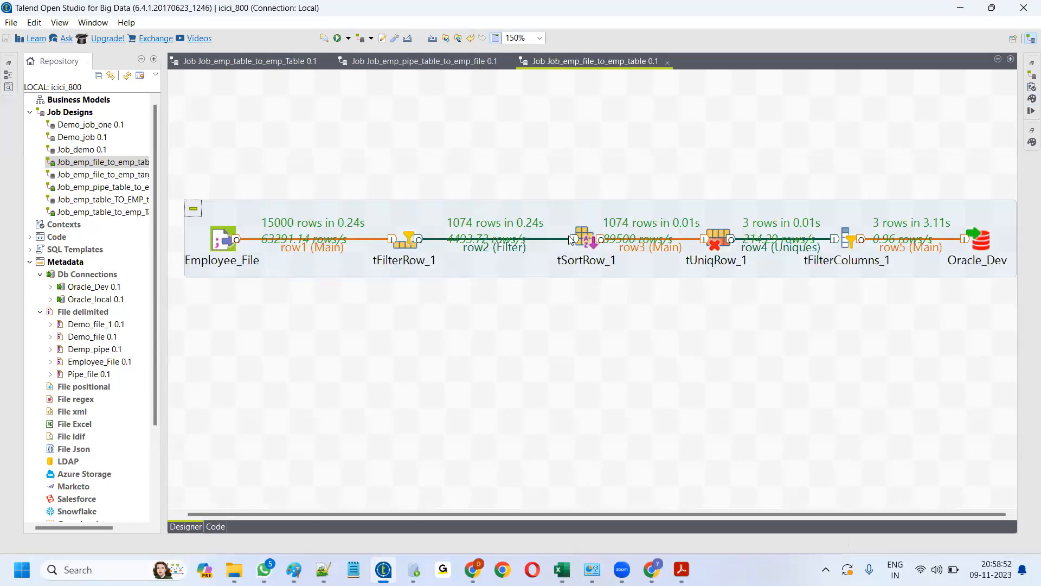
double_click(406, 239)
left_click(336, 361)
double_click(718, 239)
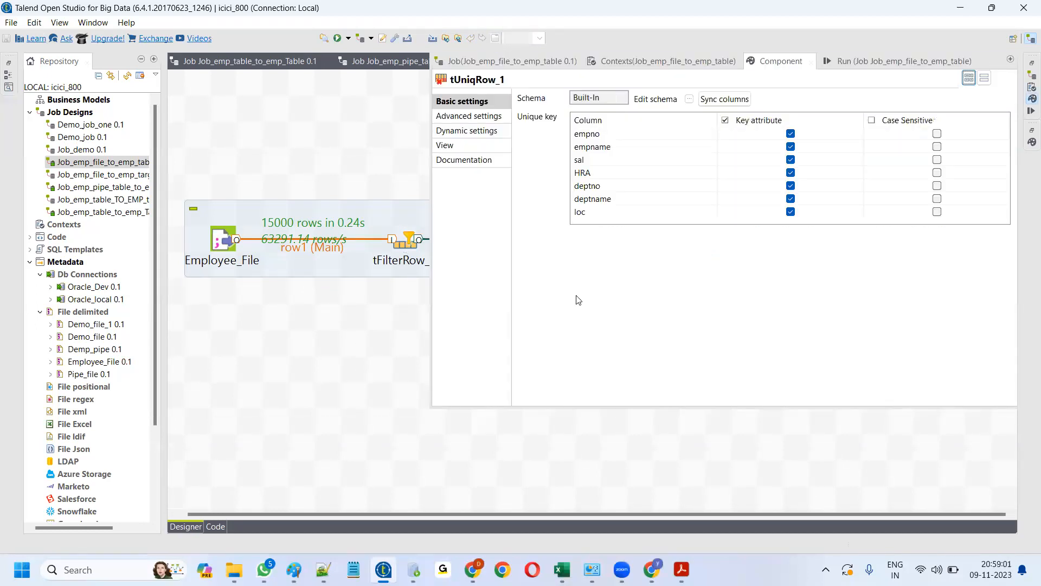
left_click(387, 350)
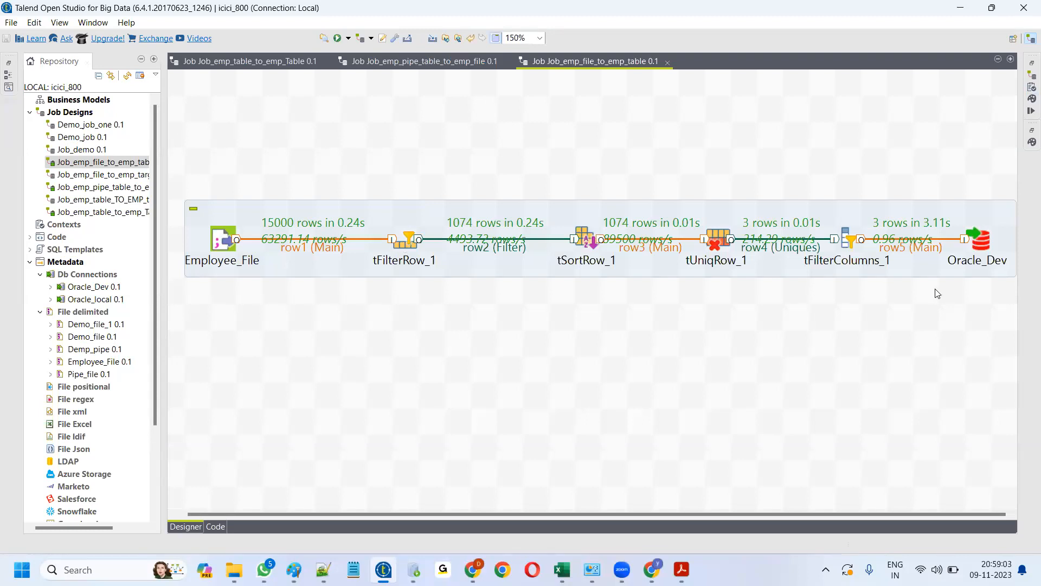